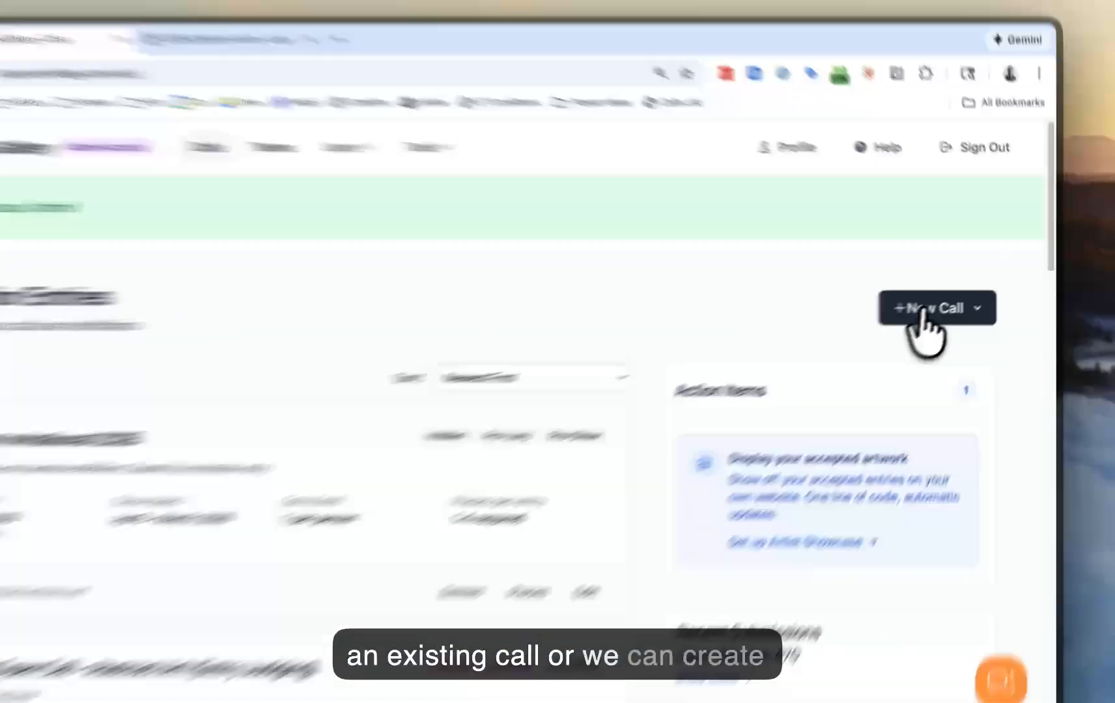
Step: Look through the previous calls available for duplication in the new call options
{"action": "left_click", "coordinate": [962, 296]}
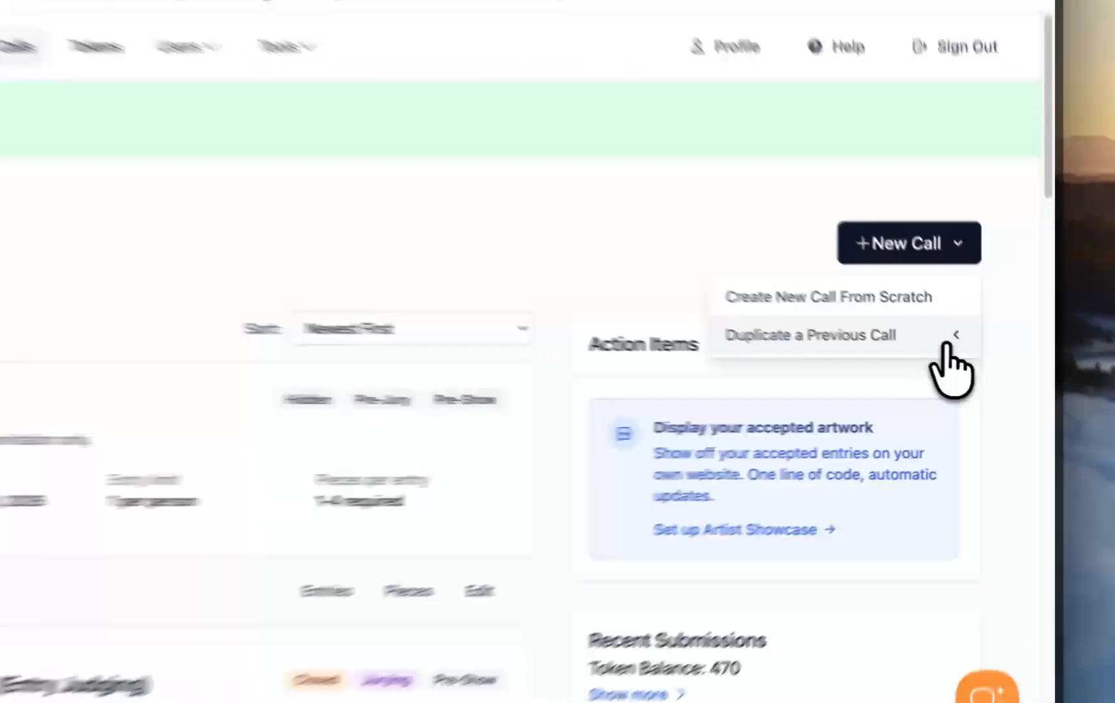
{"action": "left_click", "coordinate": [912, 362]}
{"action": "scroll", "coordinate": [850, 345], "scroll_direction": "down", "scroll_amount": 2}
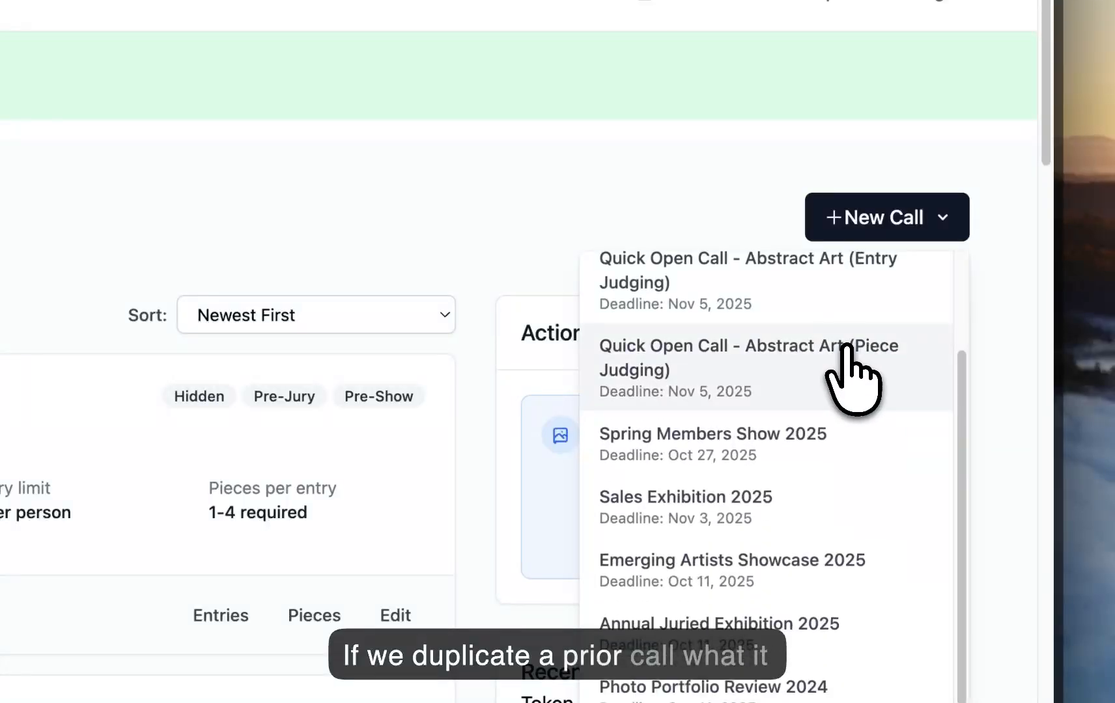
{"action": "scroll", "coordinate": [843, 401], "scroll_direction": "up", "scroll_amount": 2}
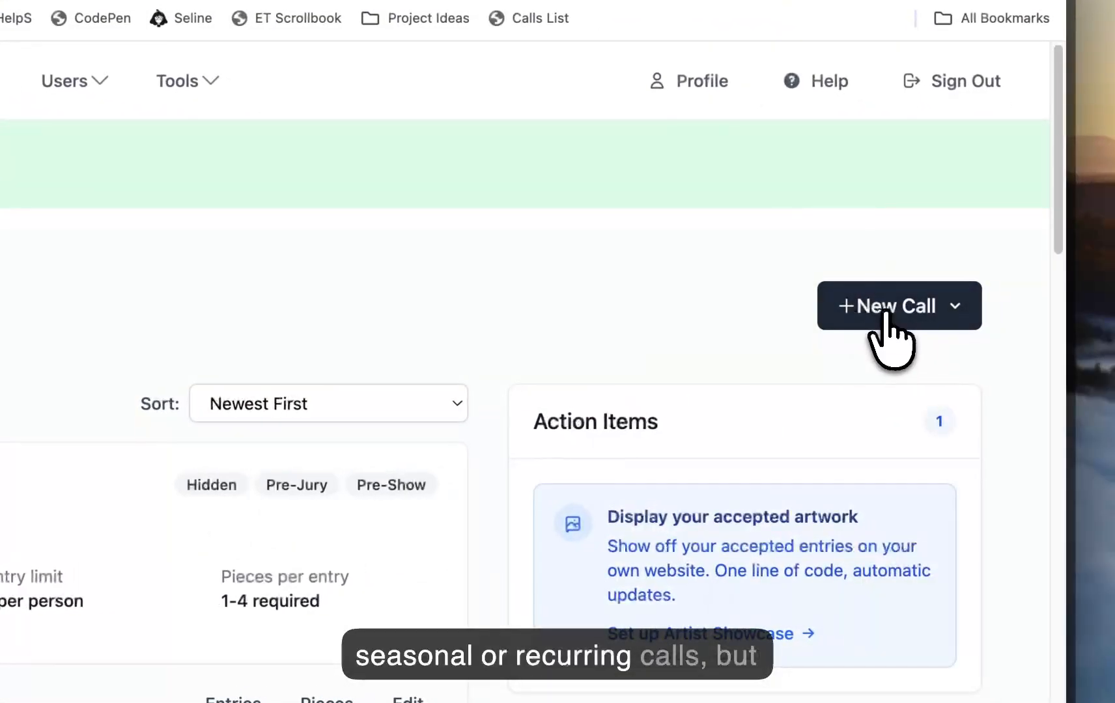
Step: Start a new call from scratch and name it "My Call"
{"action": "left_click", "coordinate": [944, 302]}
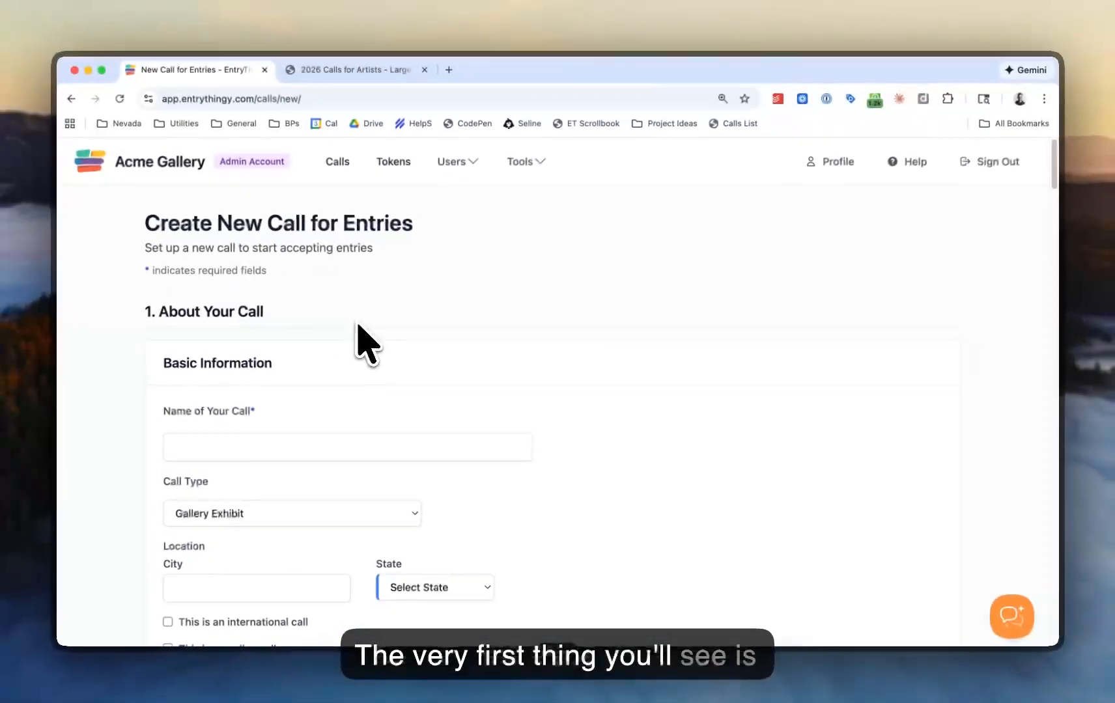
{"action": "scroll", "coordinate": [347, 309], "scroll_direction": "down", "scroll_amount": 3}
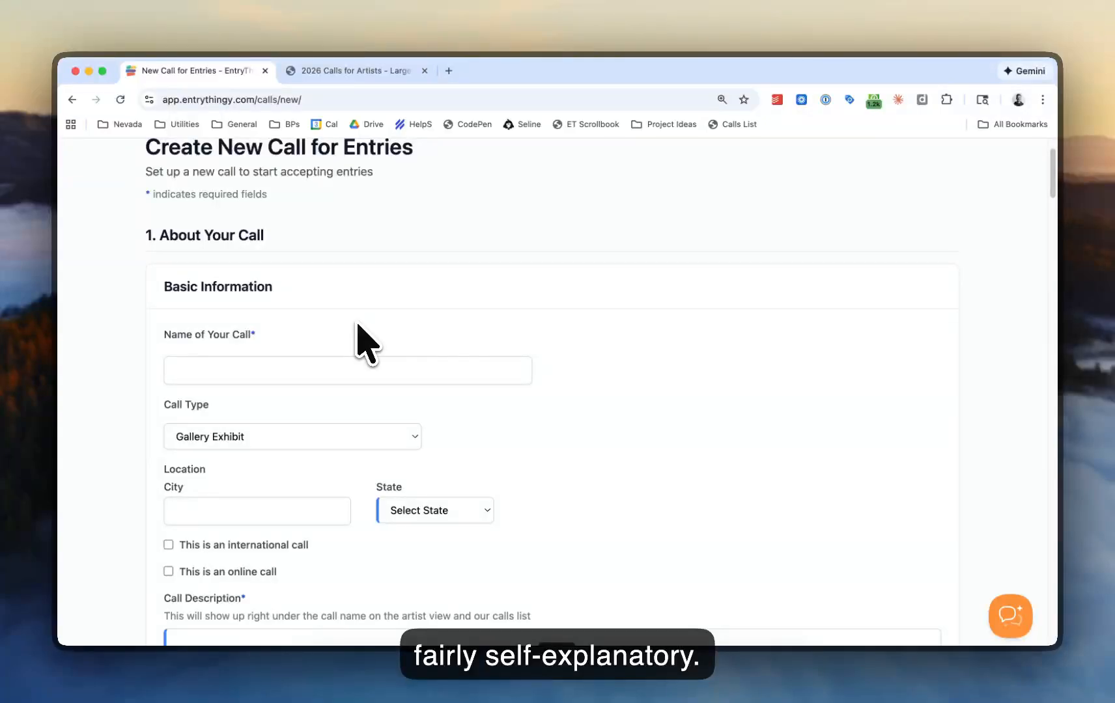
{"action": "scroll", "coordinate": [171, 299], "scroll_direction": "down", "scroll_amount": 2}
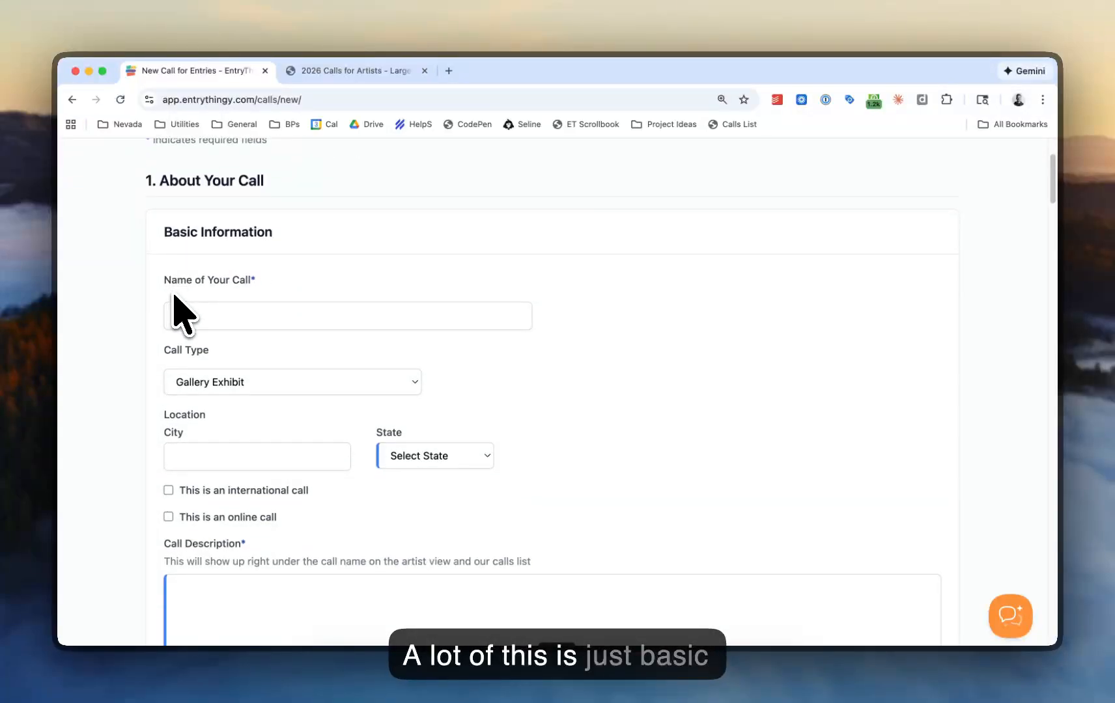
{"action": "scroll", "coordinate": [186, 251], "scroll_direction": "down", "scroll_amount": 3}
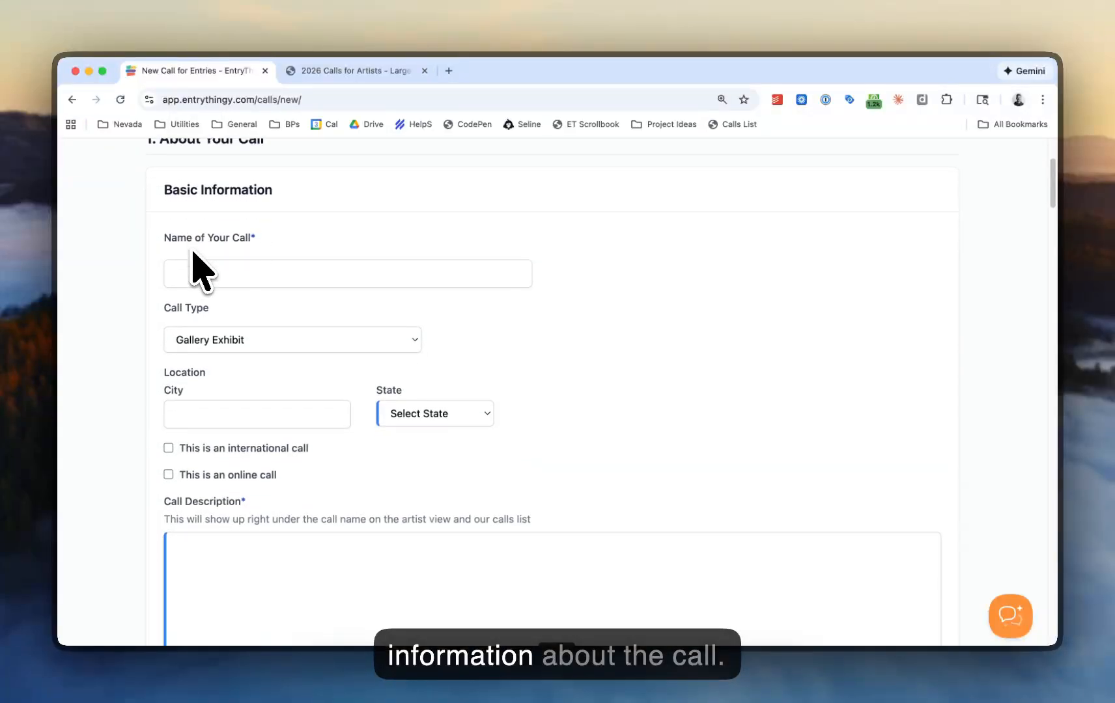
{"action": "left_click", "coordinate": [207, 252]}
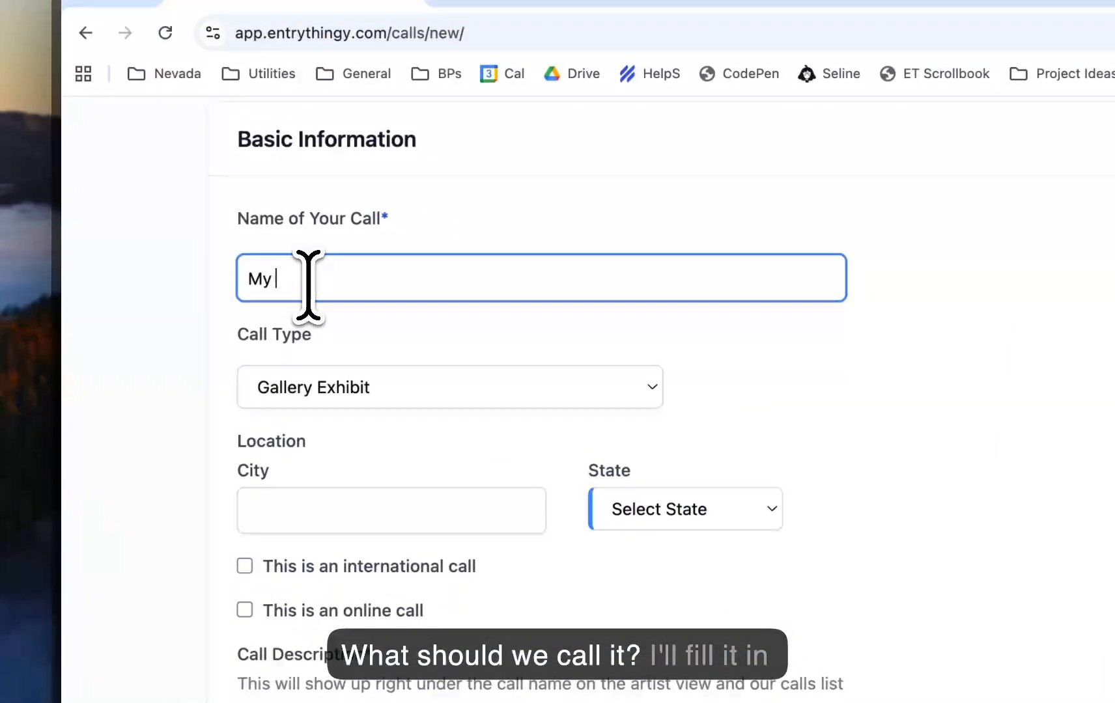
{"action": "type", "text": "My Call"}
Step: Examine the available call types, the location and online call options, and the call description field
{"action": "scroll", "coordinate": [430, 306], "scroll_direction": "down", "scroll_amount": 3}
{"action": "left_click", "coordinate": [445, 298]}
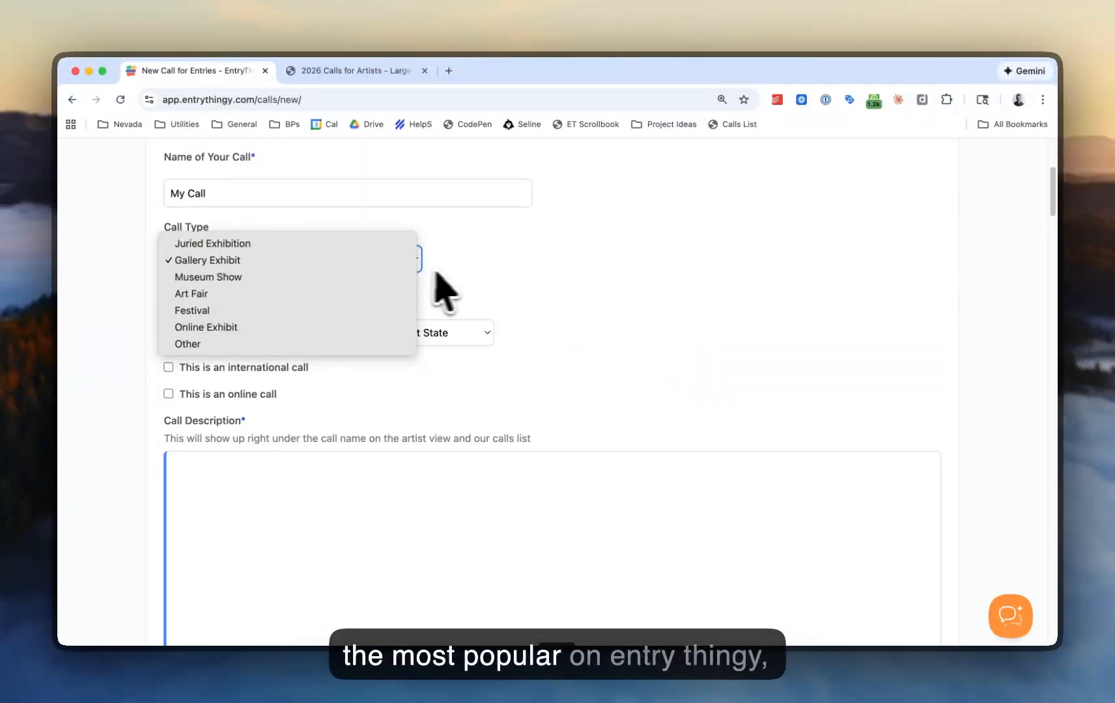
{"action": "left_click", "coordinate": [457, 269]}
{"action": "scroll", "coordinate": [540, 326], "scroll_direction": "down", "scroll_amount": 2}
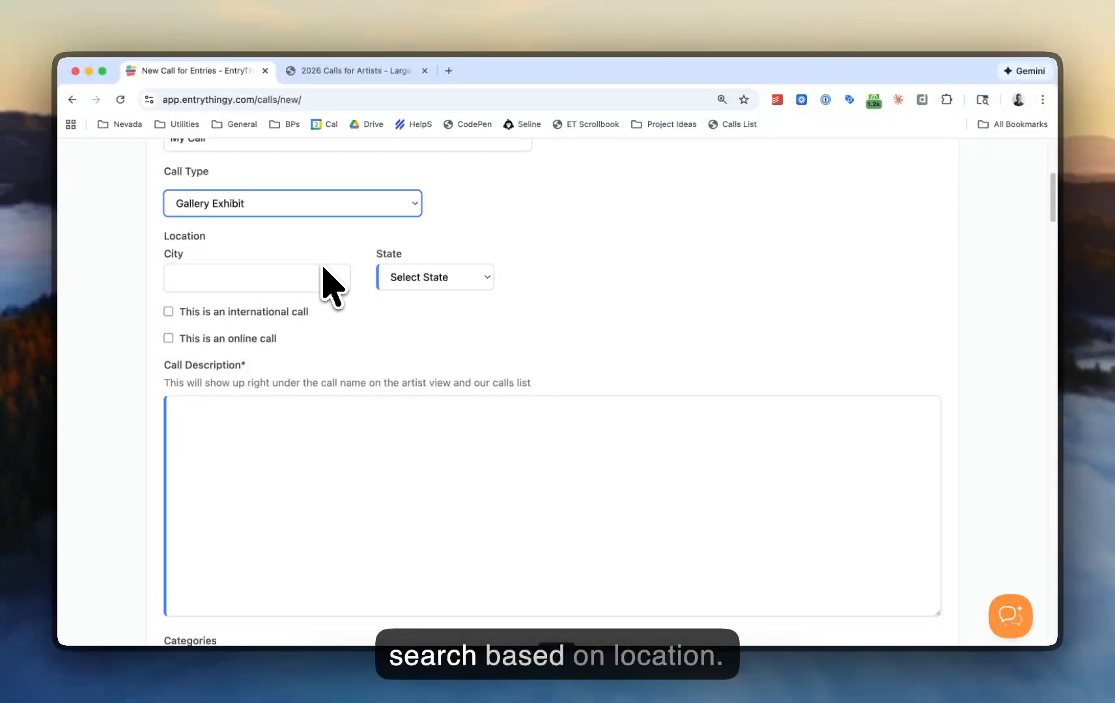
{"action": "scroll", "coordinate": [324, 277], "scroll_direction": "down", "scroll_amount": 1}
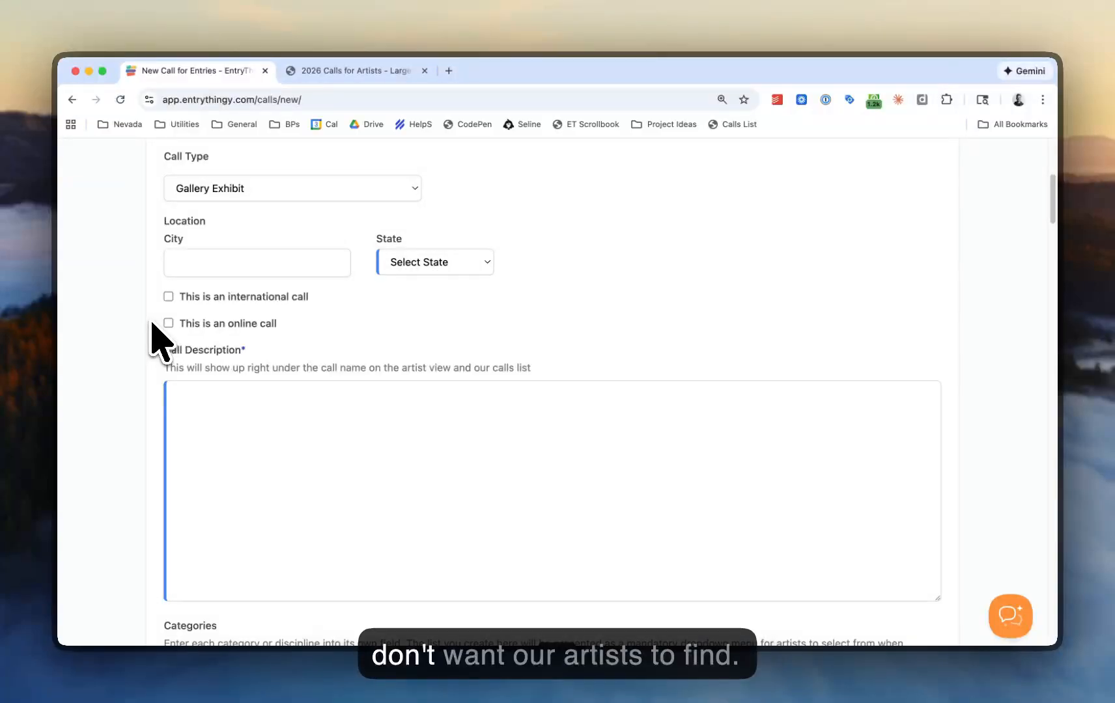
{"action": "scroll", "coordinate": [156, 335], "scroll_direction": "down", "scroll_amount": 5}
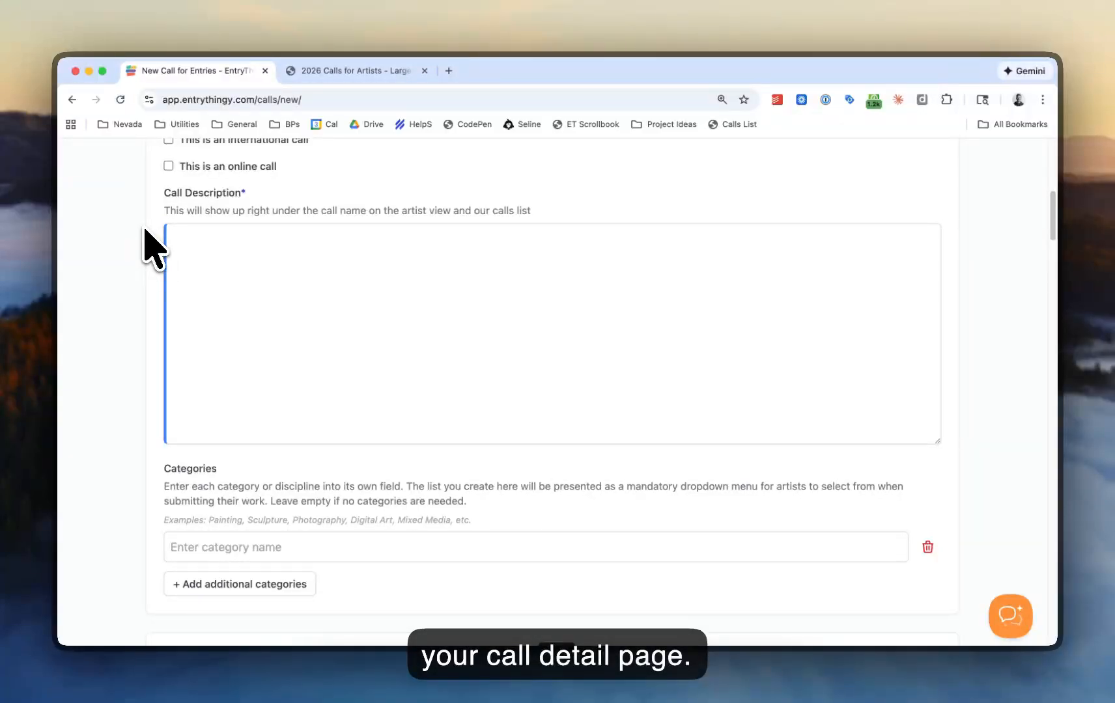
Step: Switch to the public Calls for Artists list, examine the description previews on its call cards, and return to the new call form
{"action": "left_click", "coordinate": [361, 77]}
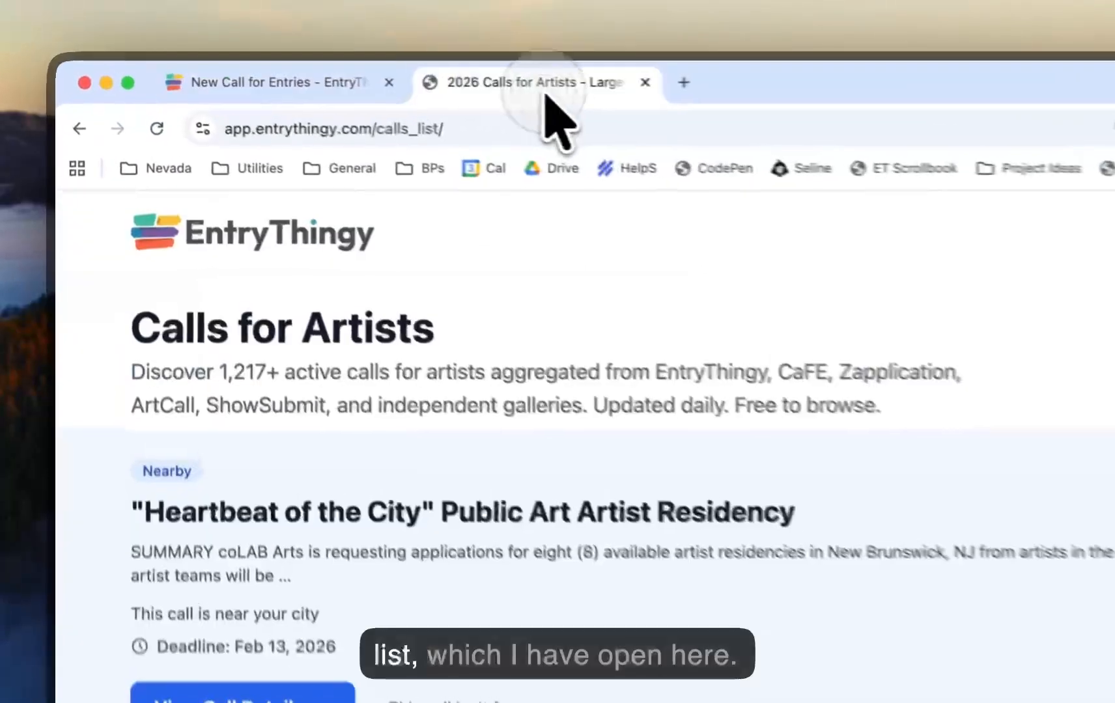
{"action": "scroll", "coordinate": [369, 398], "scroll_direction": "down", "scroll_amount": 10}
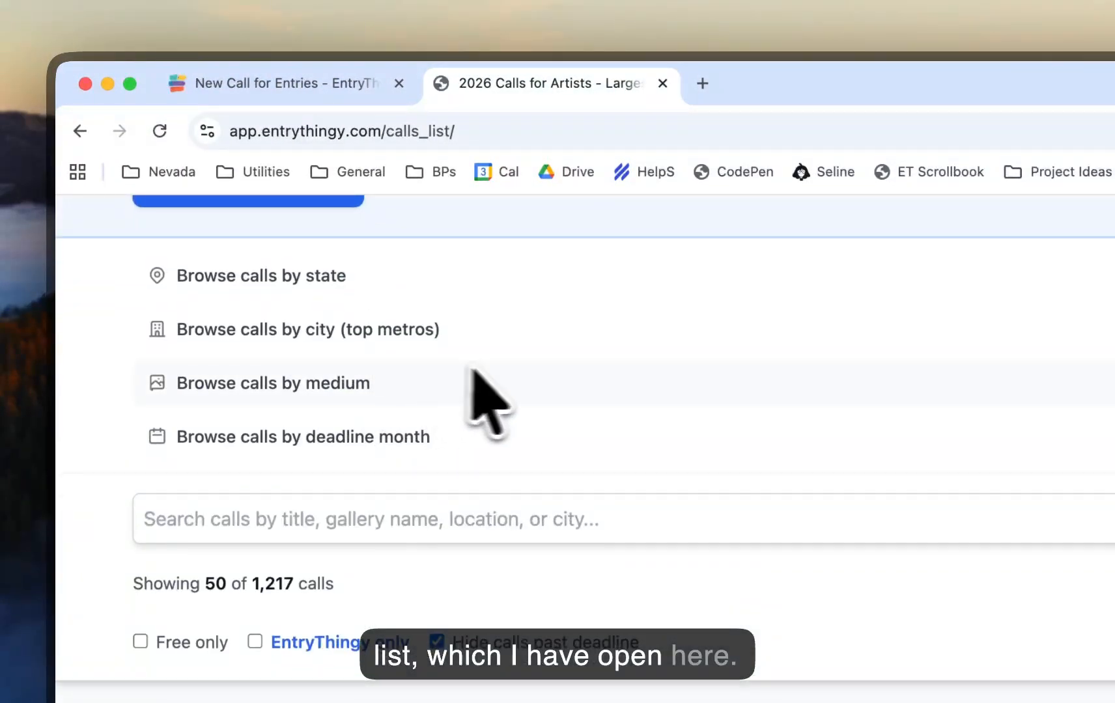
{"action": "scroll", "coordinate": [473, 371], "scroll_direction": "down", "scroll_amount": 10}
{"action": "mouse_move", "coordinate": [597, 457]}
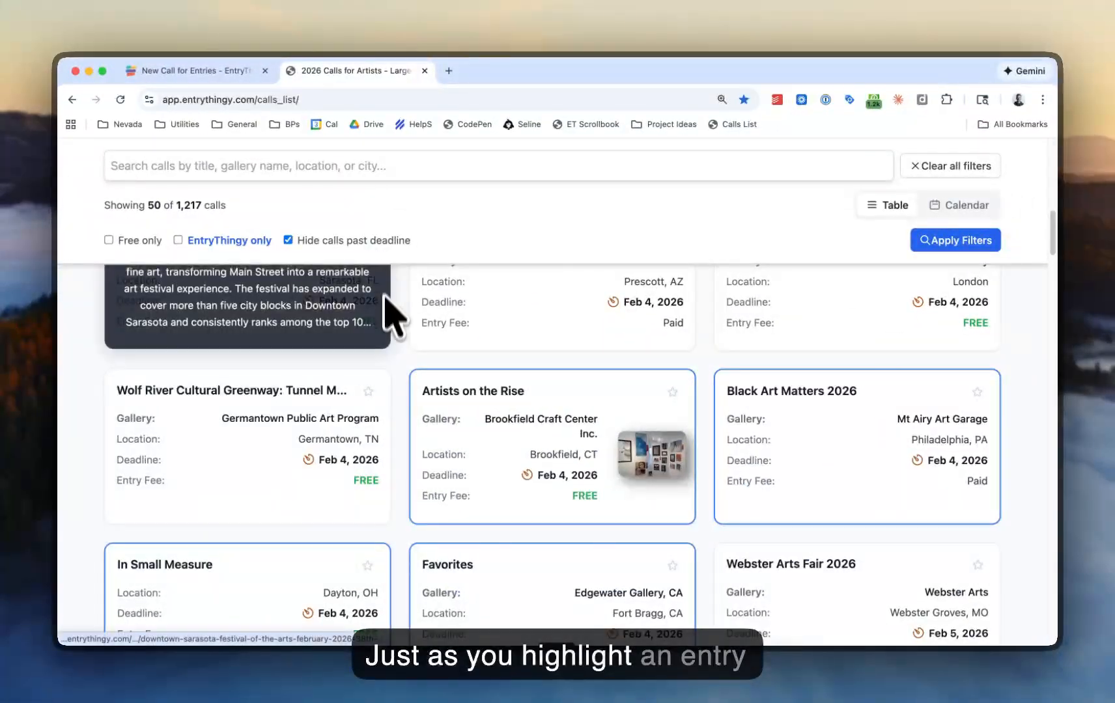
{"action": "scroll", "coordinate": [403, 352], "scroll_direction": "down", "scroll_amount": 2}
{"action": "mouse_move", "coordinate": [464, 383]}
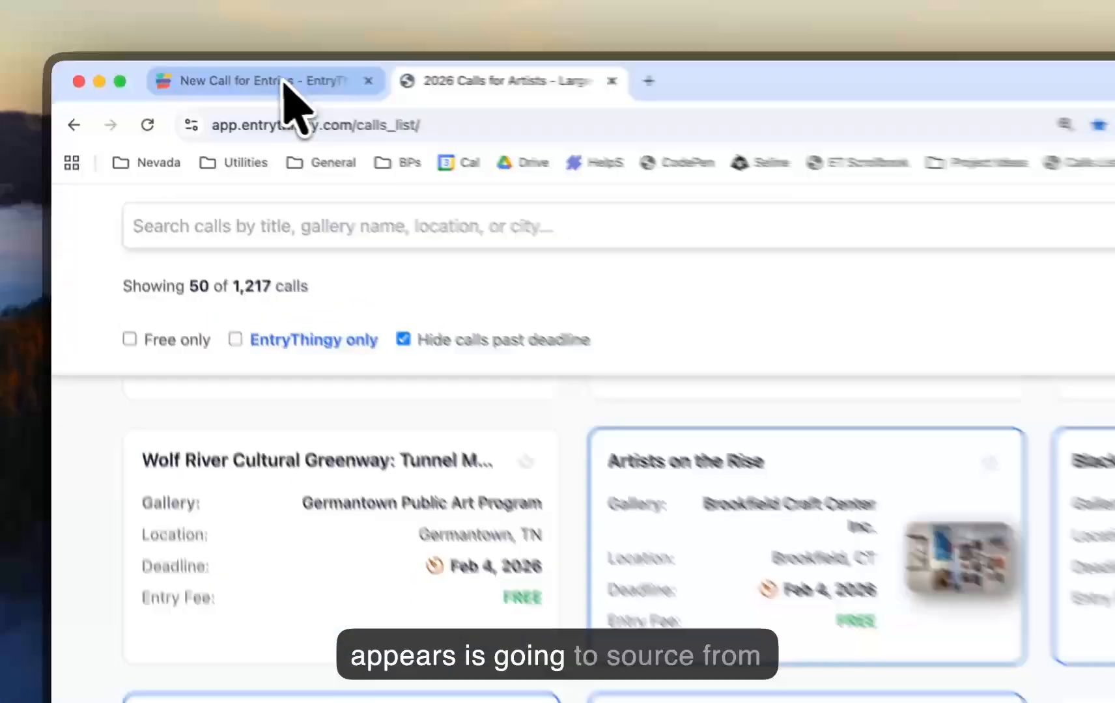
{"action": "left_click", "coordinate": [192, 70]}
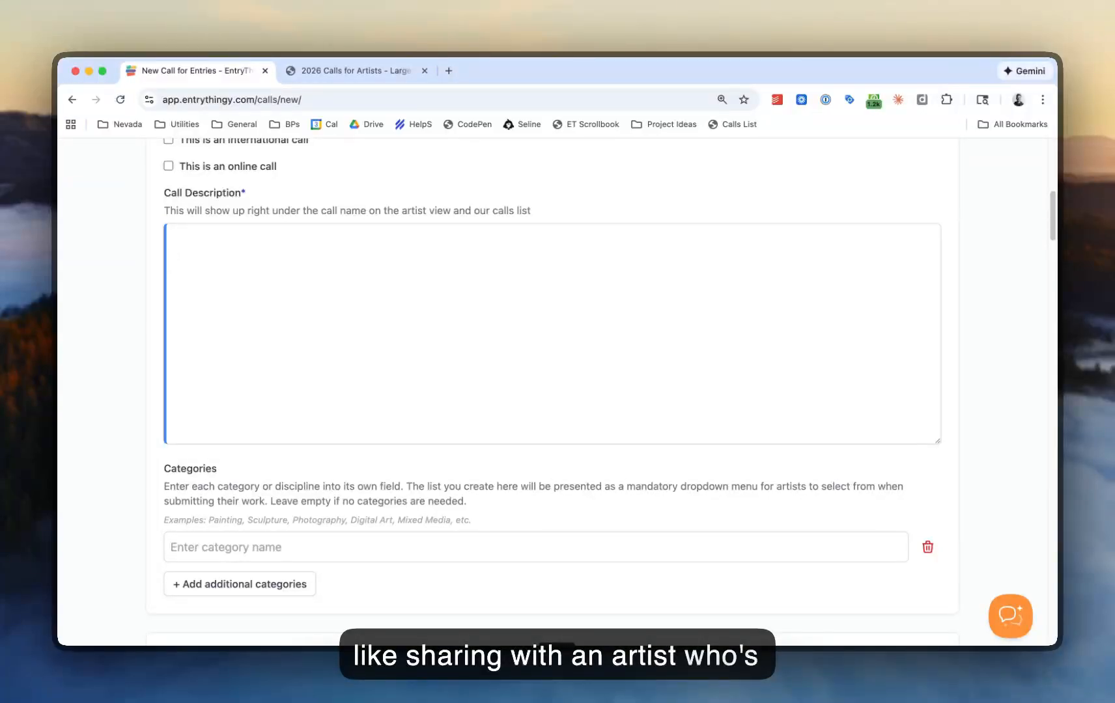
Step: Enter "Photography" as the first category of the call
{"action": "scroll", "coordinate": [145, 241], "scroll_direction": "down", "scroll_amount": 3}
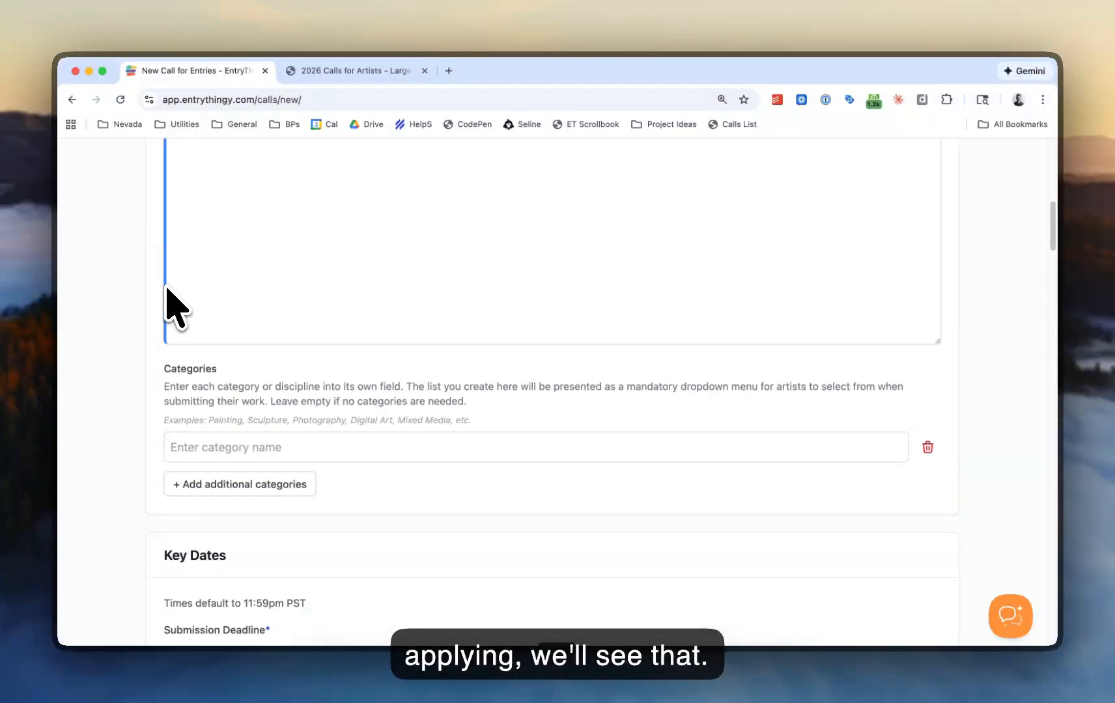
{"action": "scroll", "coordinate": [235, 369], "scroll_direction": "down", "scroll_amount": 1}
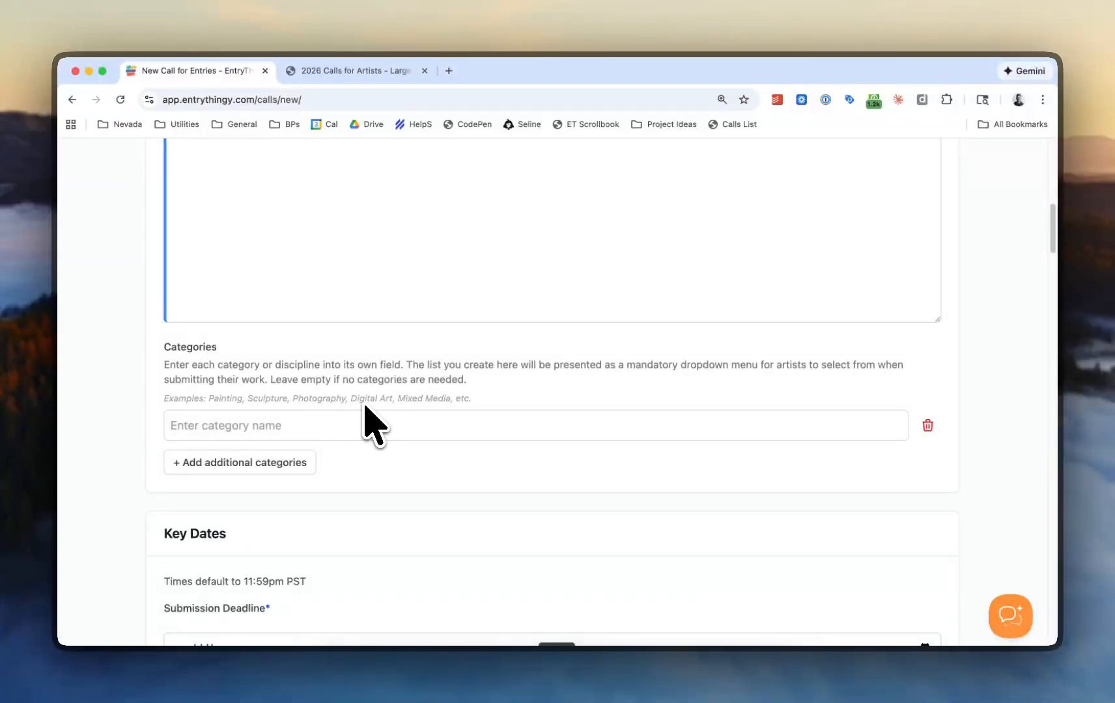
{"action": "scroll", "coordinate": [332, 417], "scroll_direction": "down", "scroll_amount": 2}
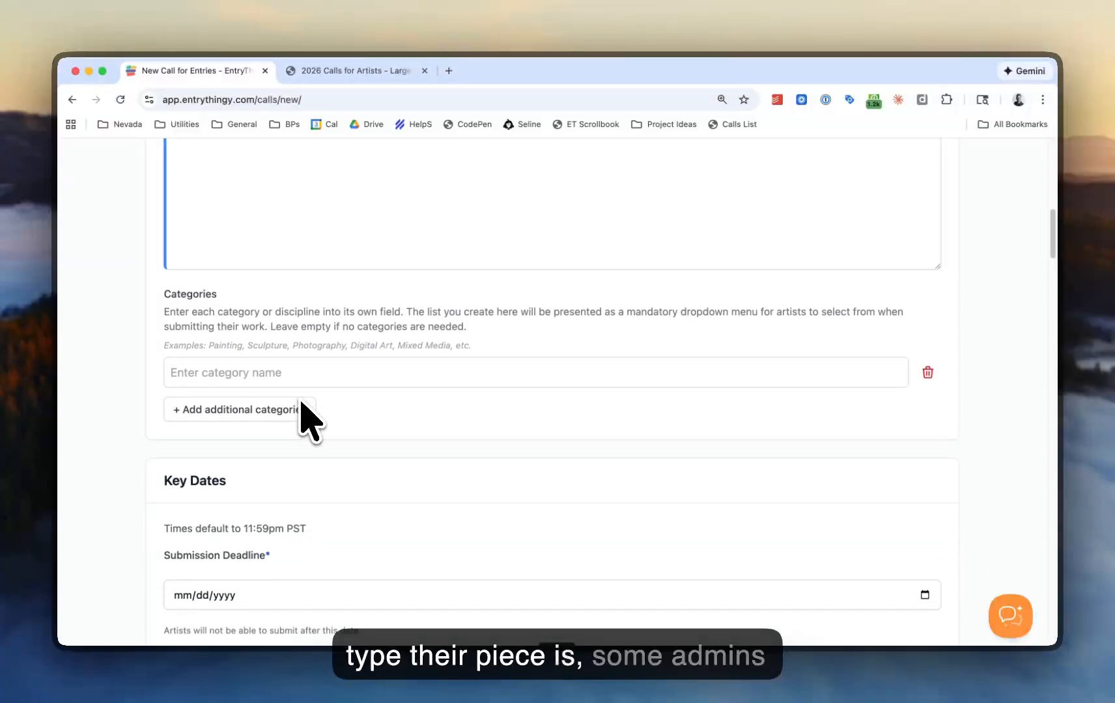
{"action": "left_click", "coordinate": [279, 425]}
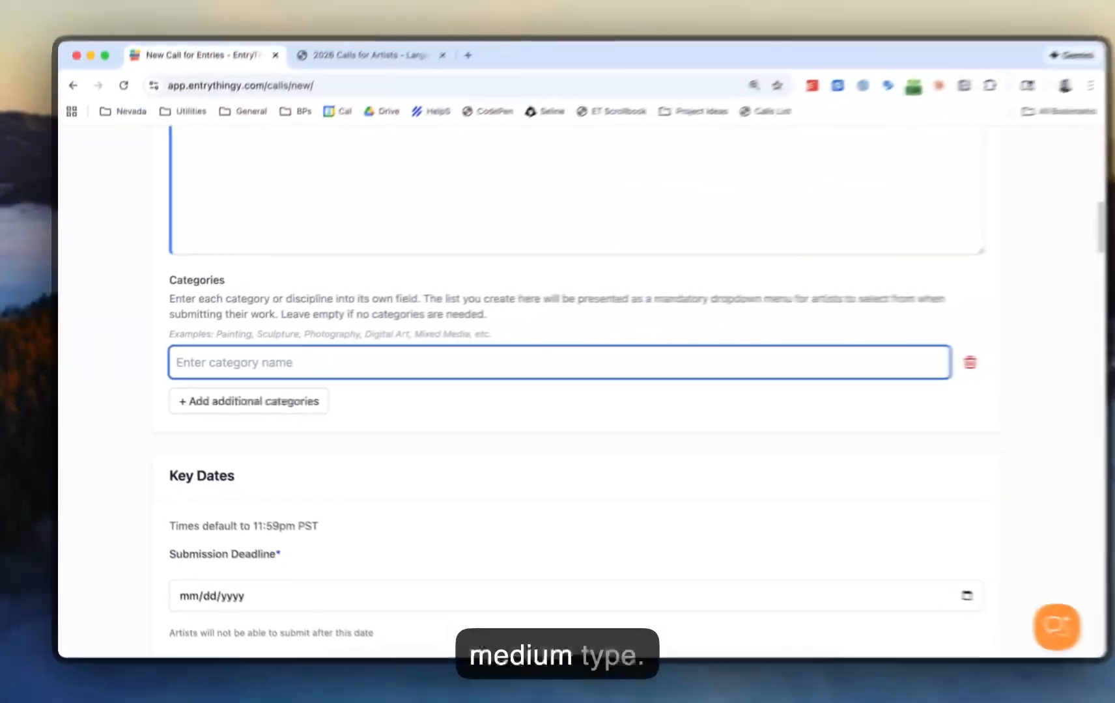
{"action": "type", "text": "Photography"}
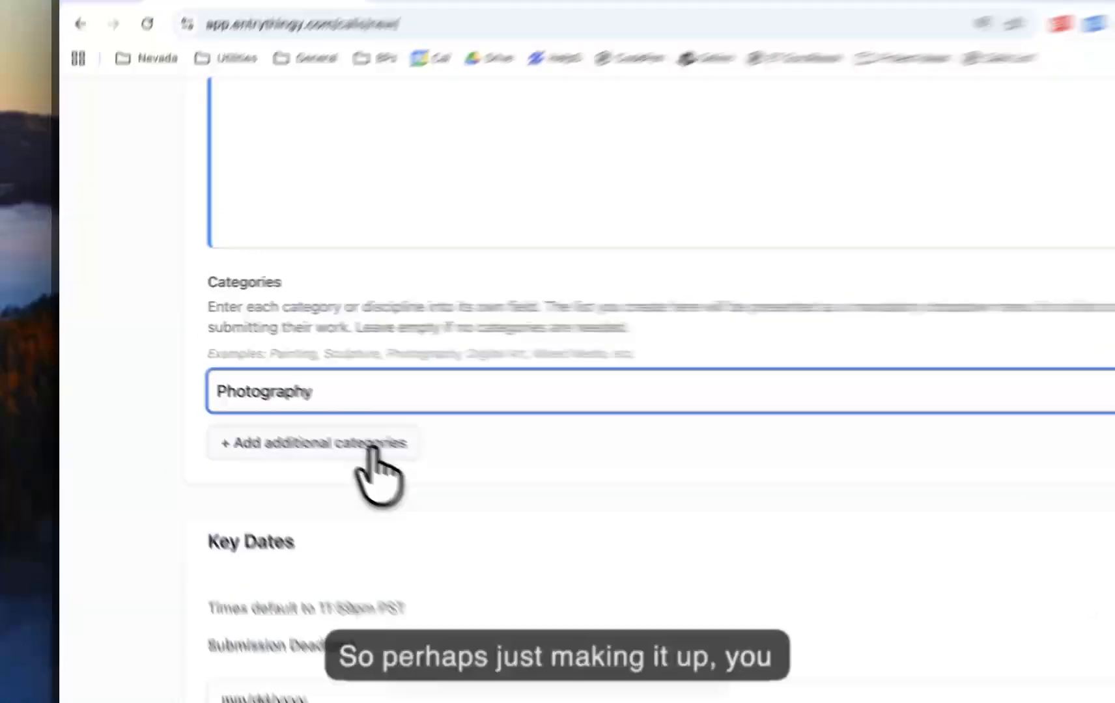
Step: Add a second category named "Oil Paints"
{"action": "left_click", "coordinate": [268, 405]}
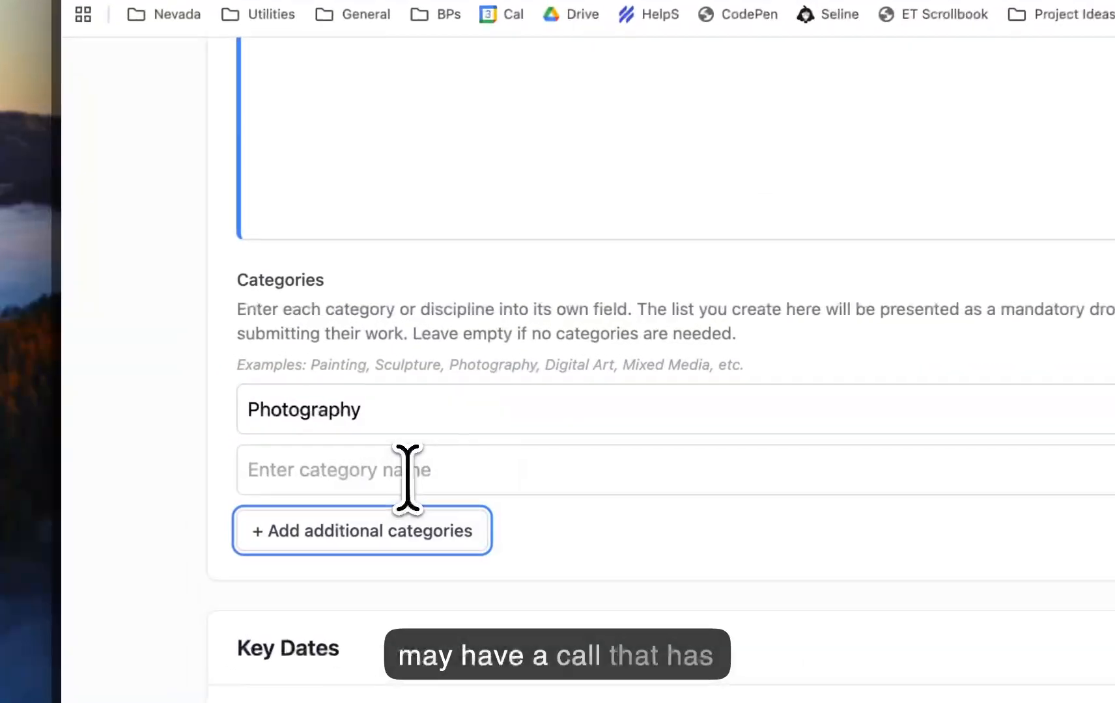
{"action": "left_click", "coordinate": [267, 405]}
{"action": "type", "text": "Oil Paint"}
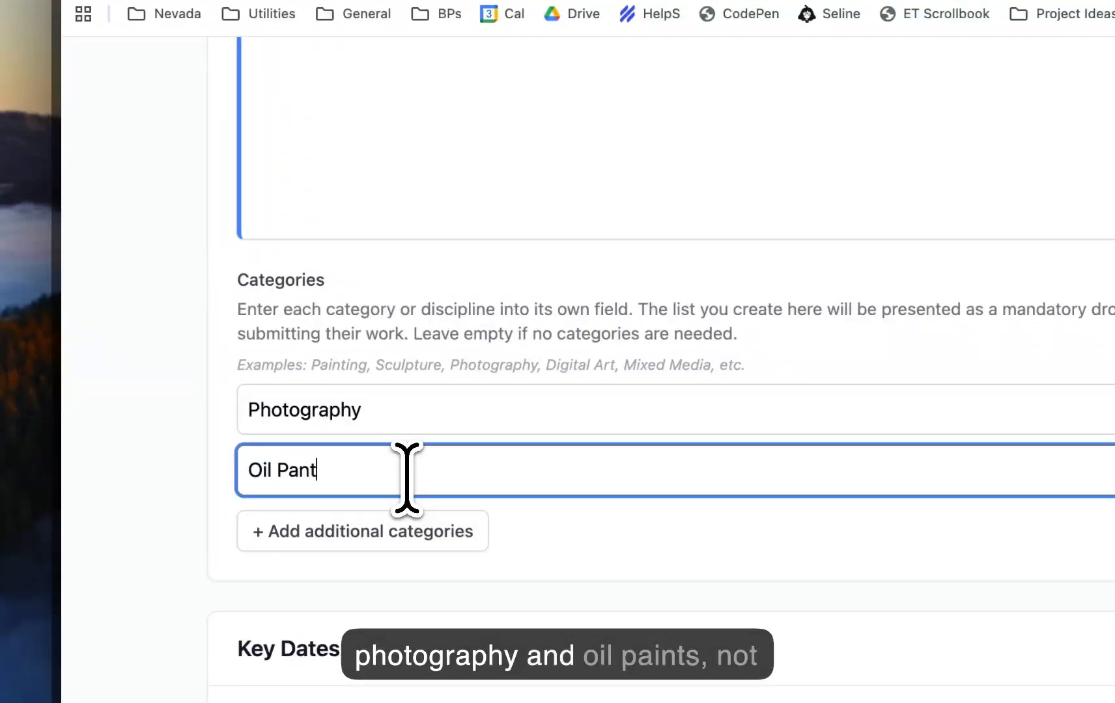
{"action": "type", "text": "s"}
{"action": "key", "text": "BackSpace"}
{"action": "key", "text": "BackSpace"}
{"action": "key", "text": "BackSpace"}
{"action": "type", "text": "ints"}
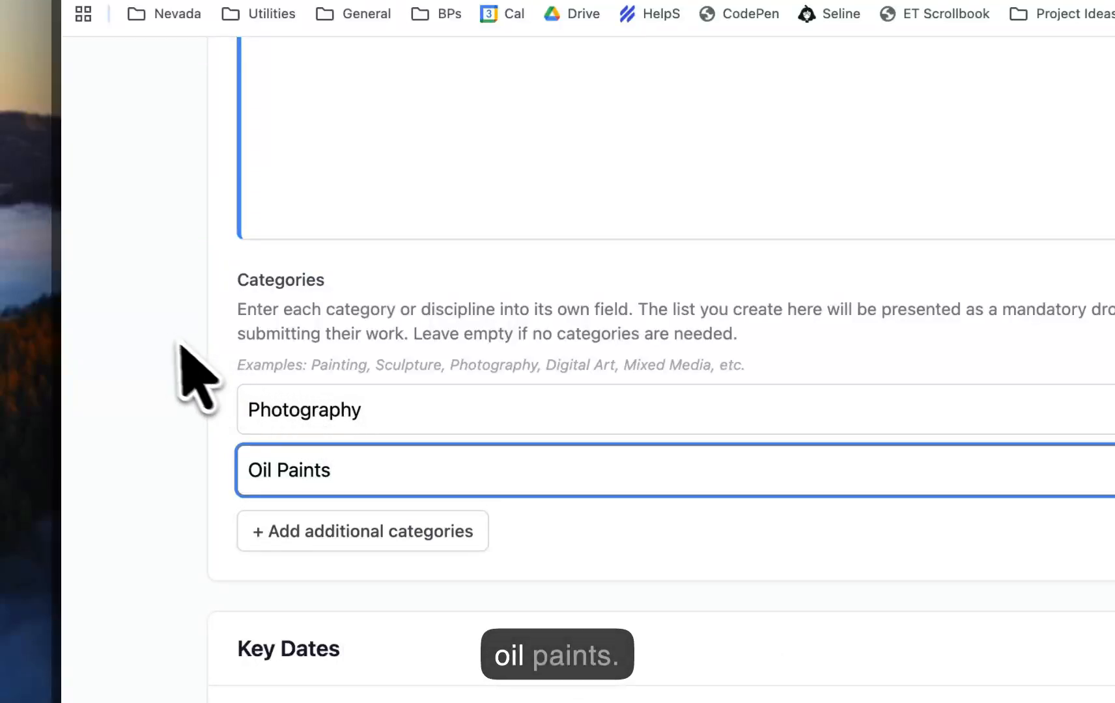
Step: Delete the "Oil Paints" category and rename the "Photography" category "Large Indoor Mural"
{"action": "scroll", "coordinate": [189, 352], "scroll_direction": "down", "scroll_amount": 3}
{"action": "left_click", "coordinate": [199, 356]}
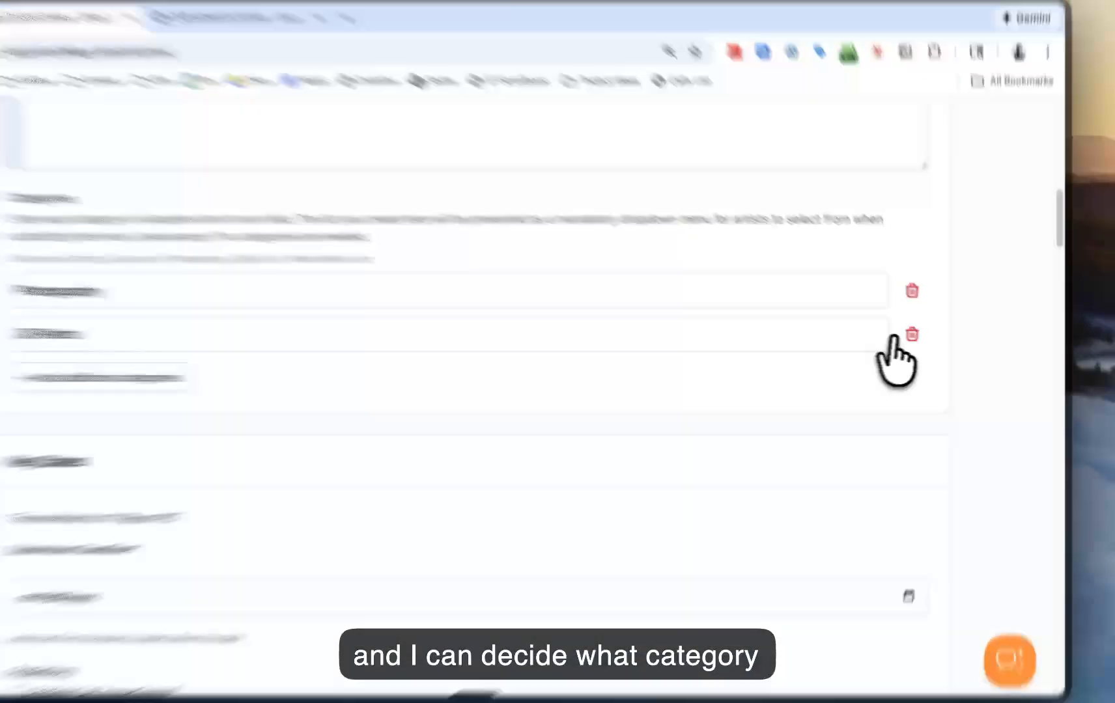
{"action": "left_click", "coordinate": [893, 336]}
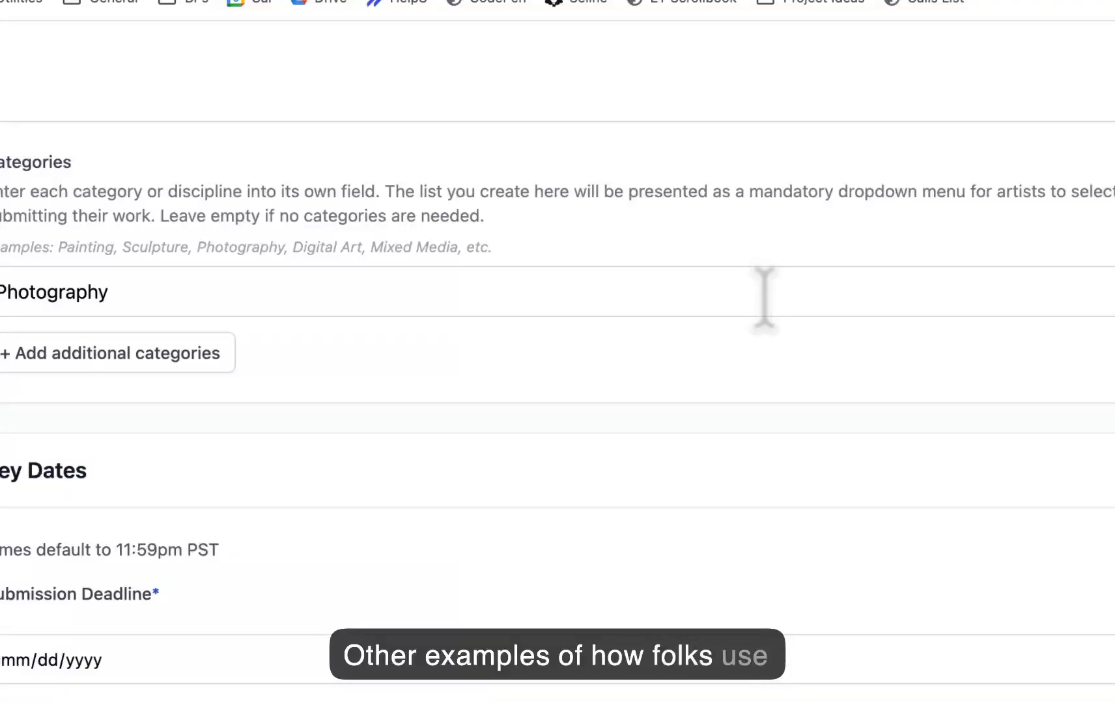
{"action": "double_click", "coordinate": [53, 292]}
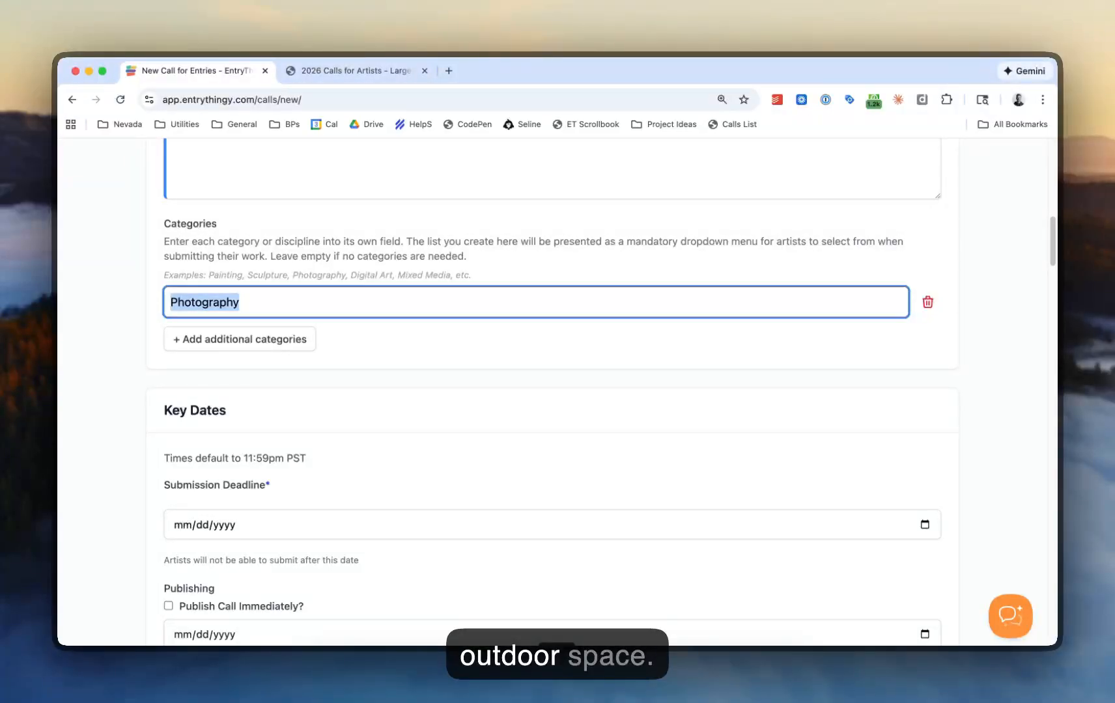
{"action": "type", "text": "Large Indoor Mural"}
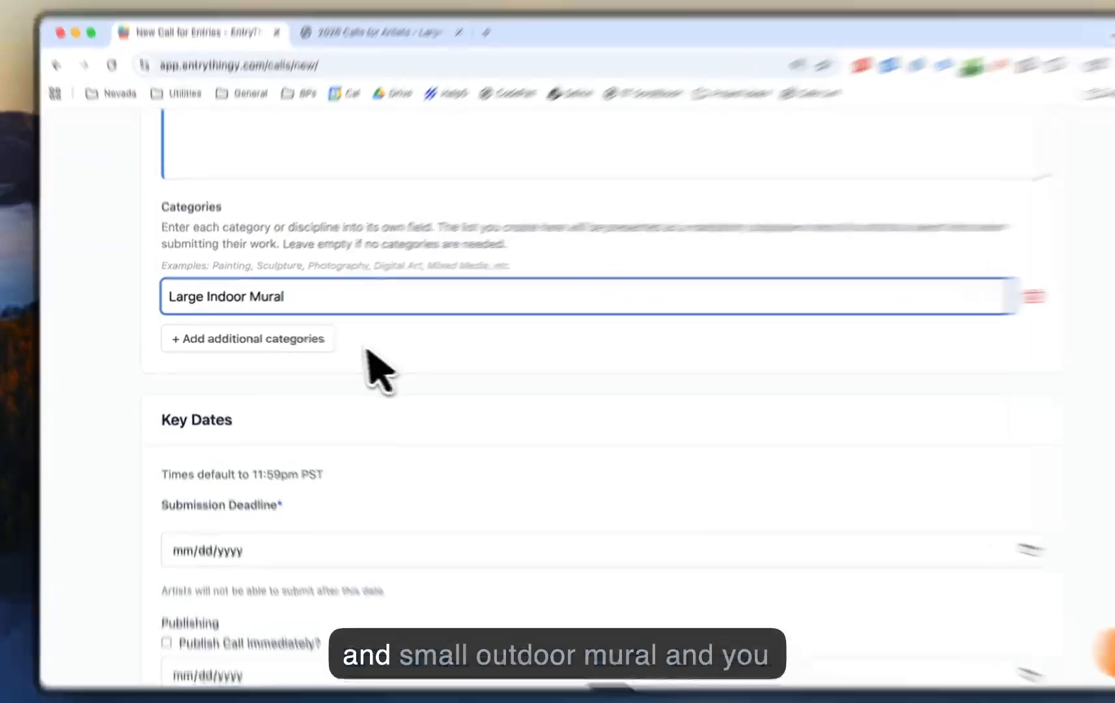
Step: Add a second category named "Small Outdoor Mural" below the large indoor mural one
{"action": "left_click", "coordinate": [308, 338]}
{"action": "left_click", "coordinate": [325, 339]}
{"action": "type", "text": "Small"}
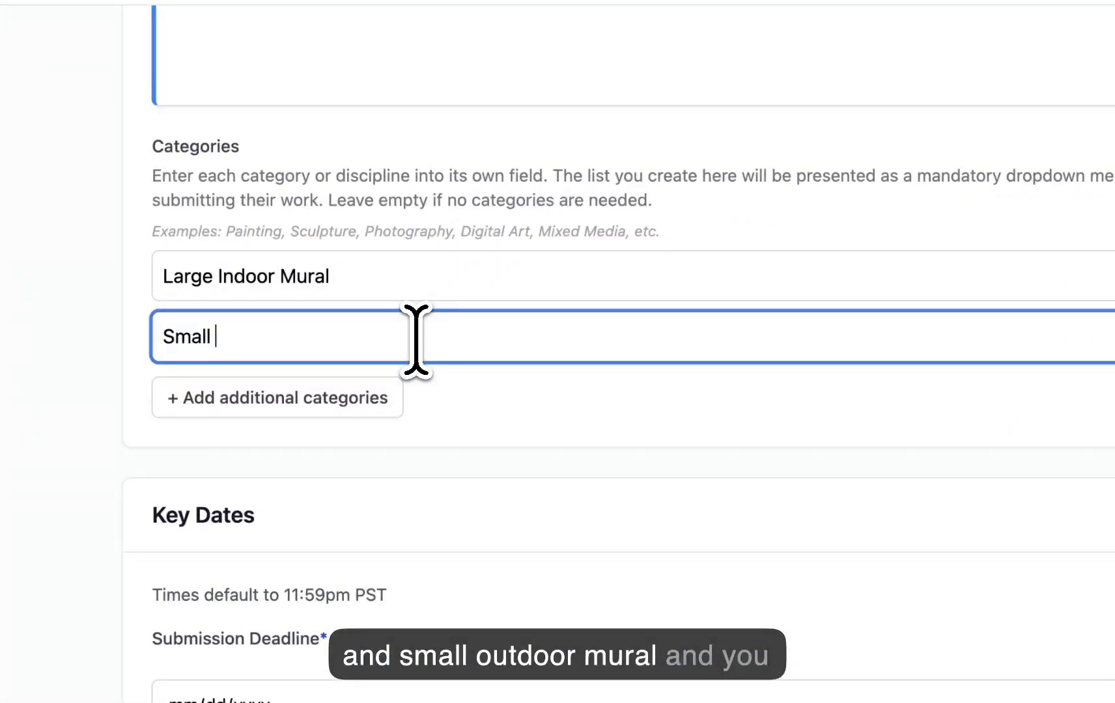
{"action": "type", "text": " Outdoor Mural"}
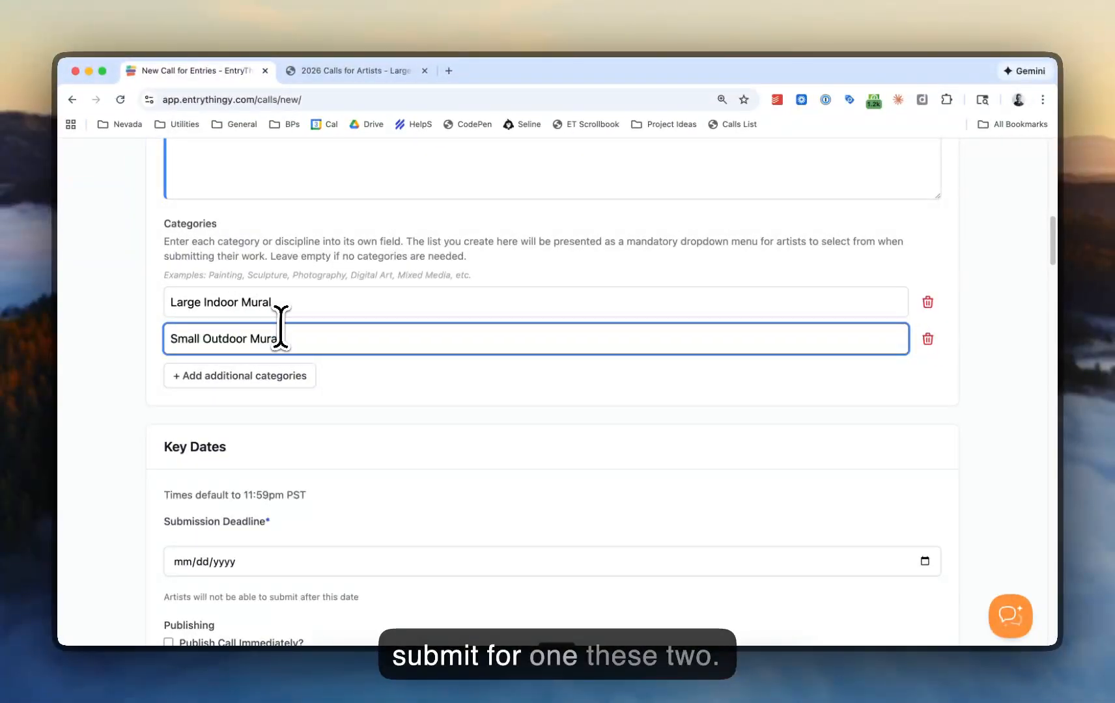
Step: Delete the "Small Outdoor Mural" category from the call
{"action": "left_click", "coordinate": [905, 385]}
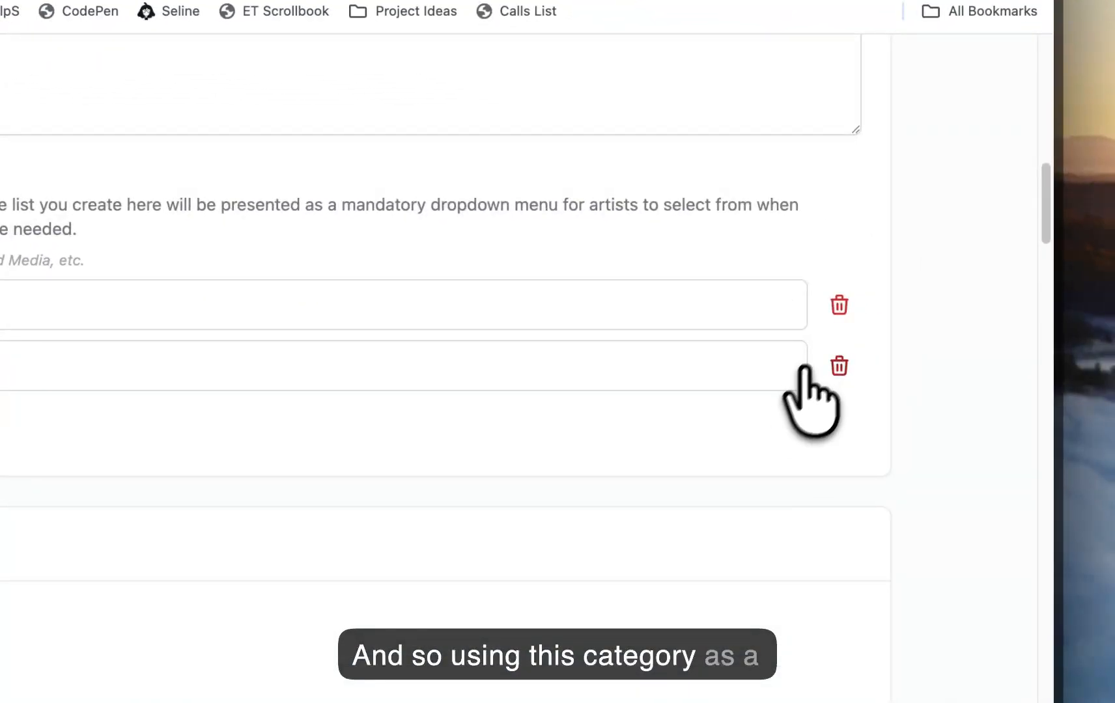
{"action": "left_click", "coordinate": [838, 365]}
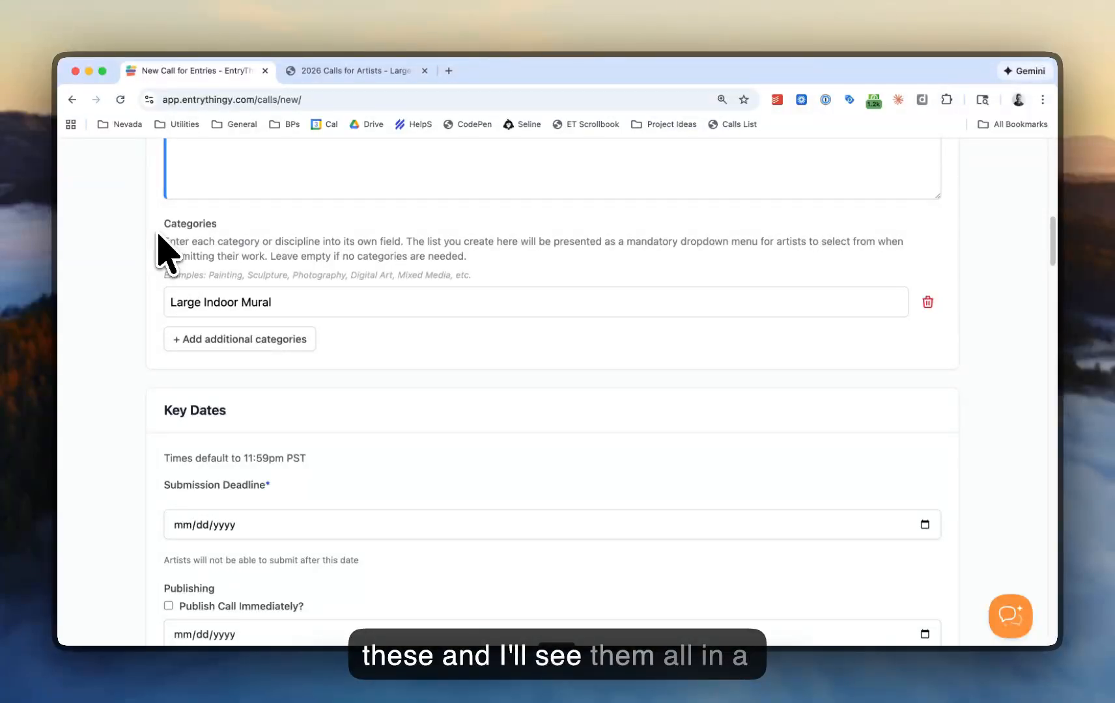
Step: Set the call's submission deadline to 02/18/2026 in the key dates
{"action": "scroll", "coordinate": [557, 391], "scroll_direction": "down", "scroll_amount": 5}
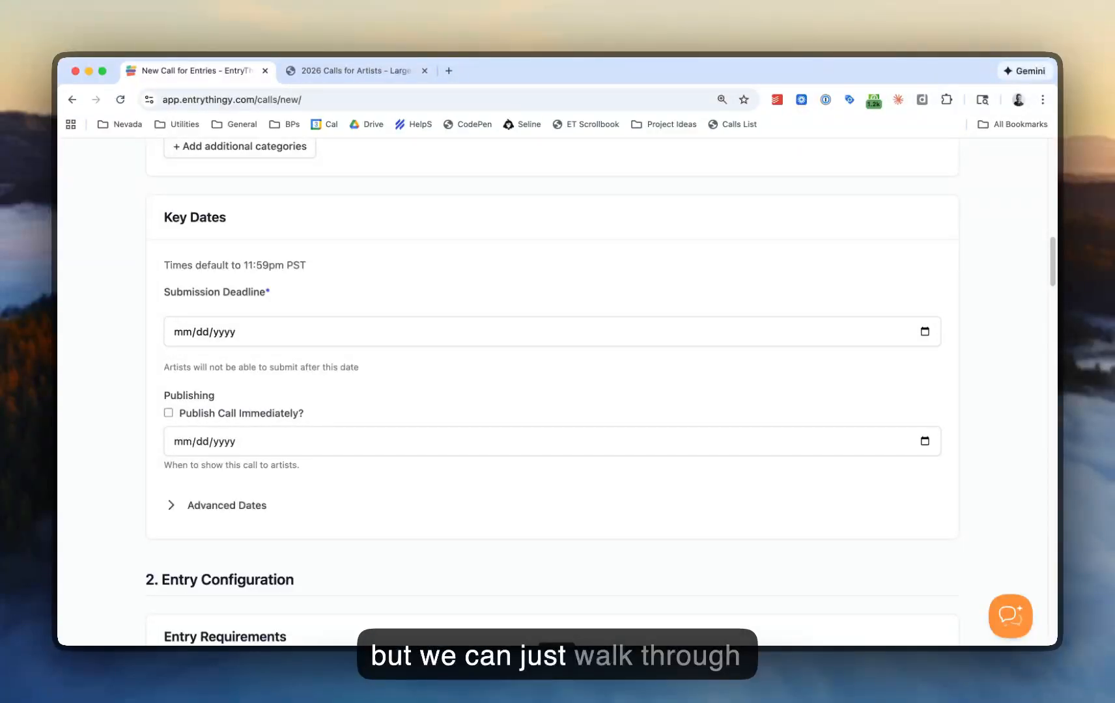
{"action": "scroll", "coordinate": [240, 339], "scroll_direction": "down", "scroll_amount": 1}
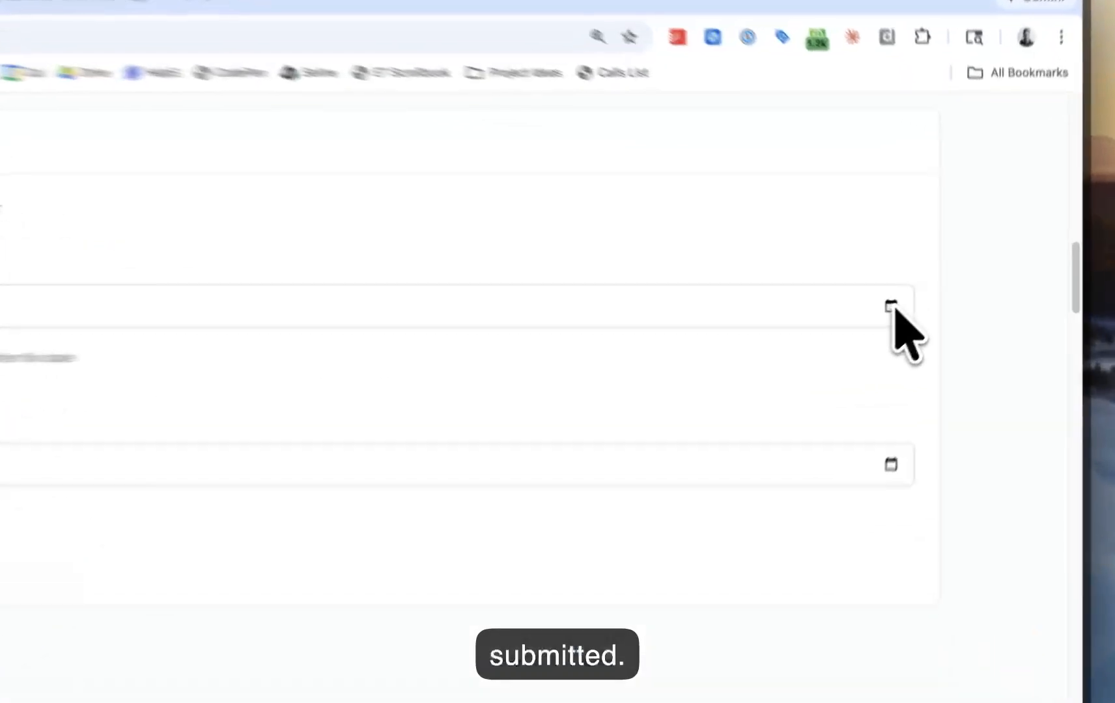
{"action": "left_click", "coordinate": [924, 286]}
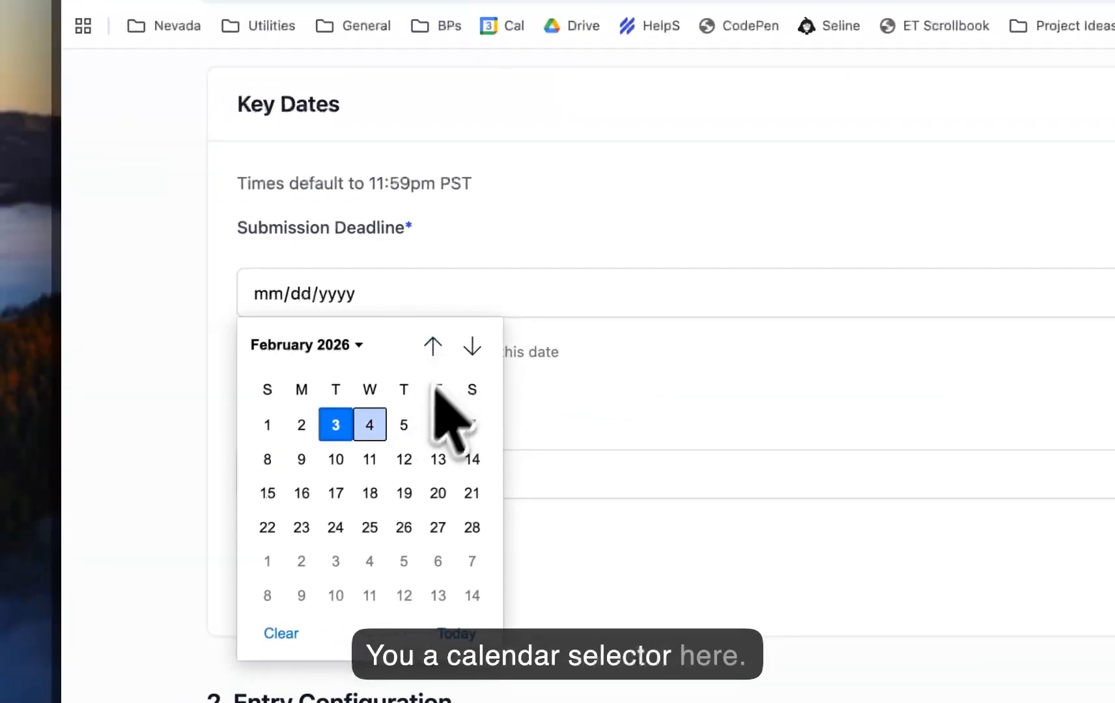
{"action": "left_click", "coordinate": [332, 497]}
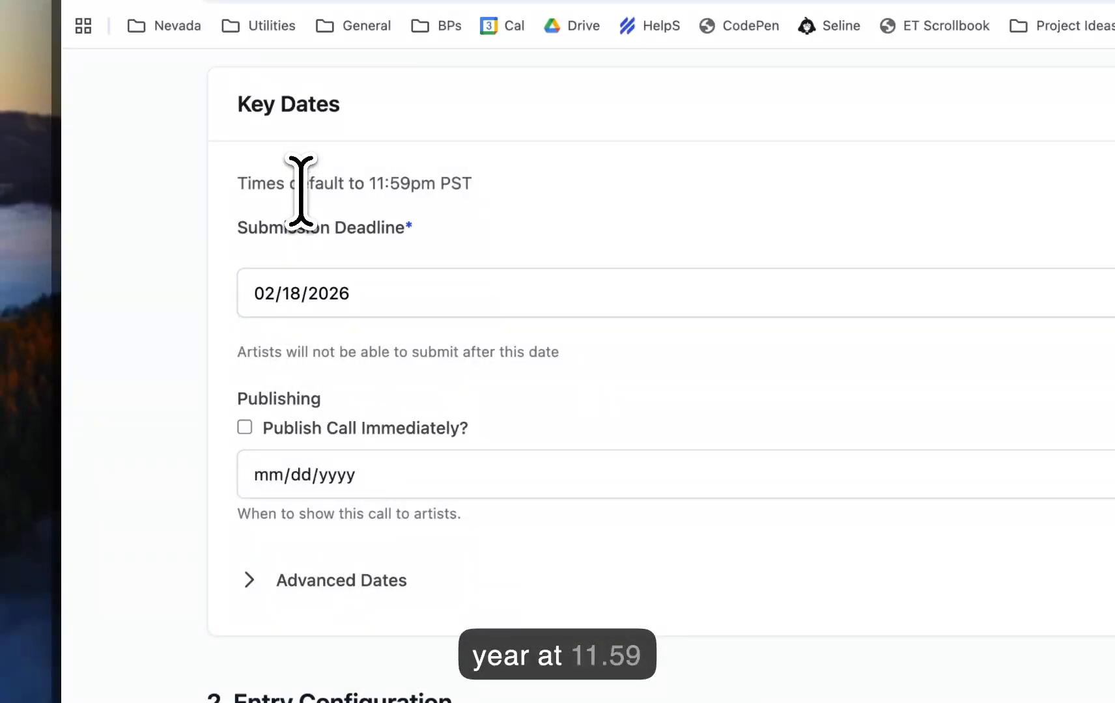
{"action": "left_click_drag", "start_coordinate": [294, 185], "coordinate": [451, 189]}
{"action": "left_click", "coordinate": [450, 187]}
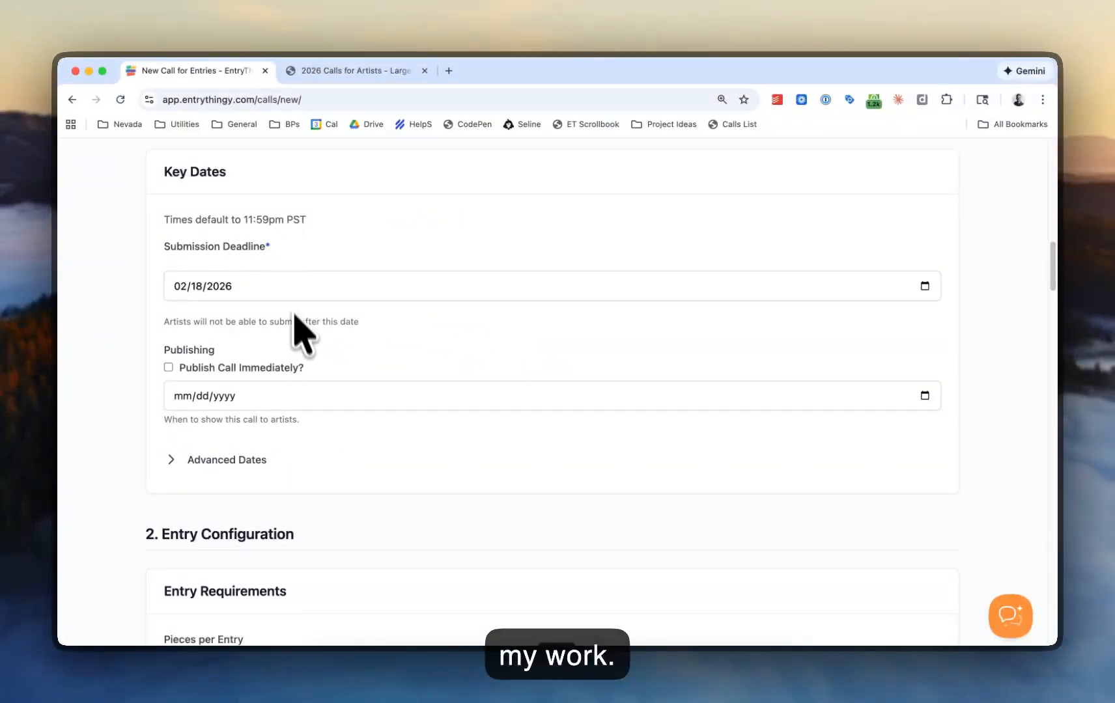
Step: Try a publishing date of 02/06/2026, and switch the option to publish the call immediately on and off again
{"action": "scroll", "coordinate": [287, 378], "scroll_direction": "down", "scroll_amount": 1}
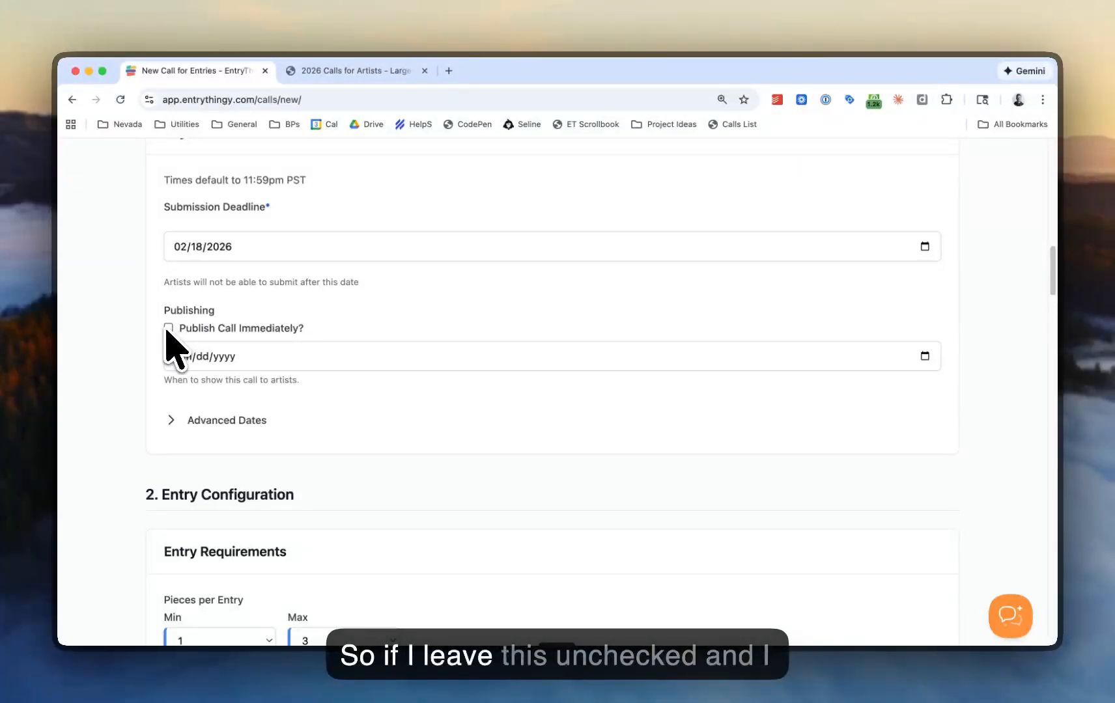
{"action": "left_click", "coordinate": [925, 356]}
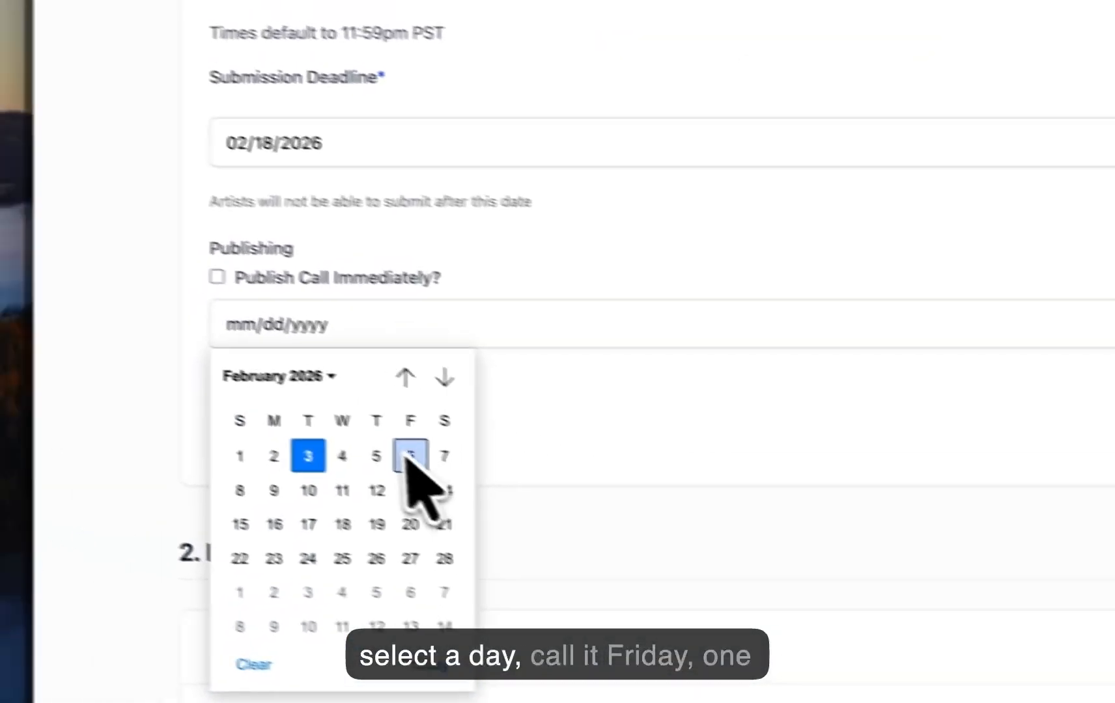
{"action": "left_click", "coordinate": [410, 458]}
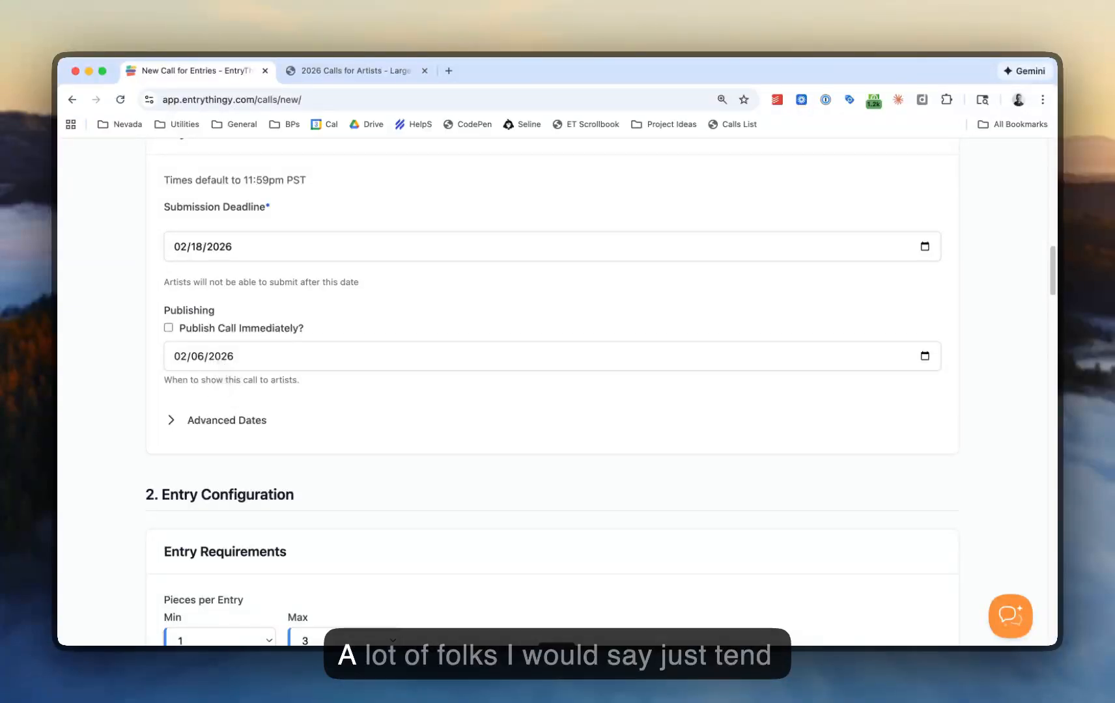
{"action": "left_click", "coordinate": [169, 329]}
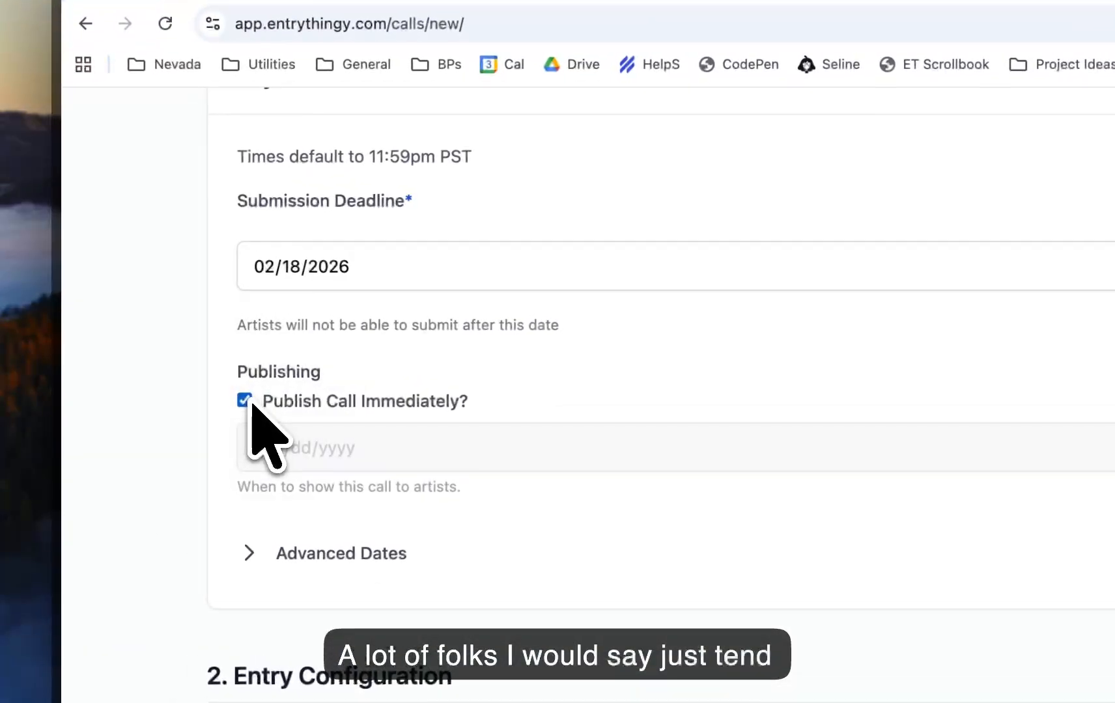
{"action": "left_click", "coordinate": [247, 402]}
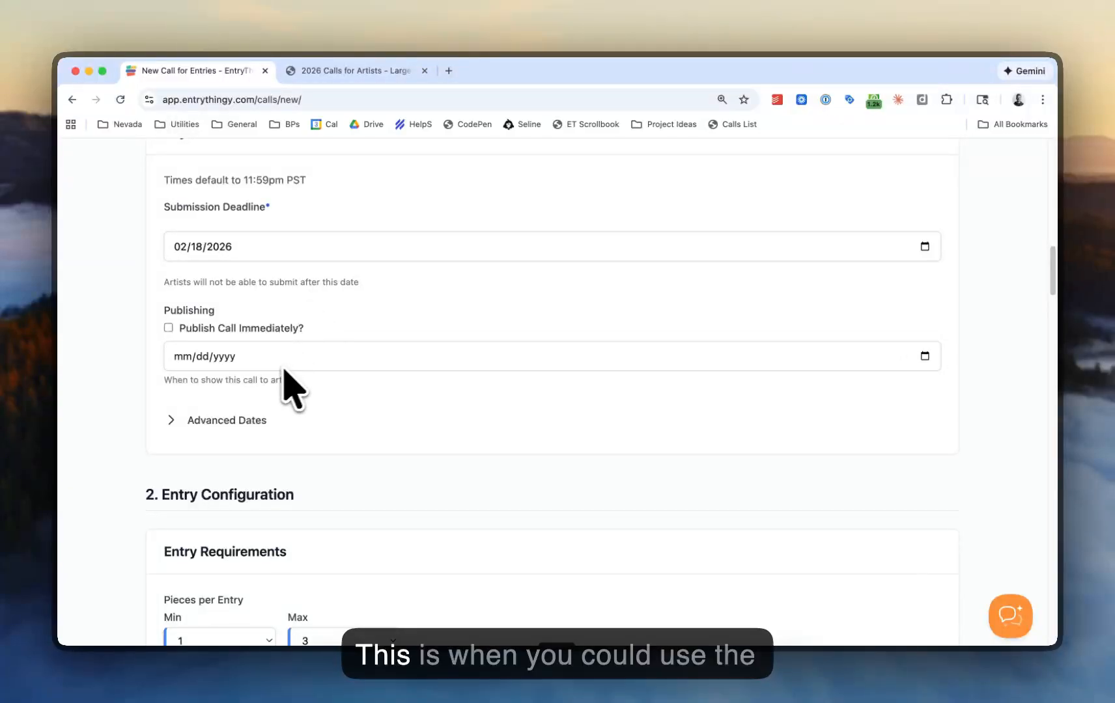
Step: Expand the advanced dates section and look over its show, late submission and jury results dates
{"action": "scroll", "coordinate": [276, 372], "scroll_direction": "down", "scroll_amount": 2}
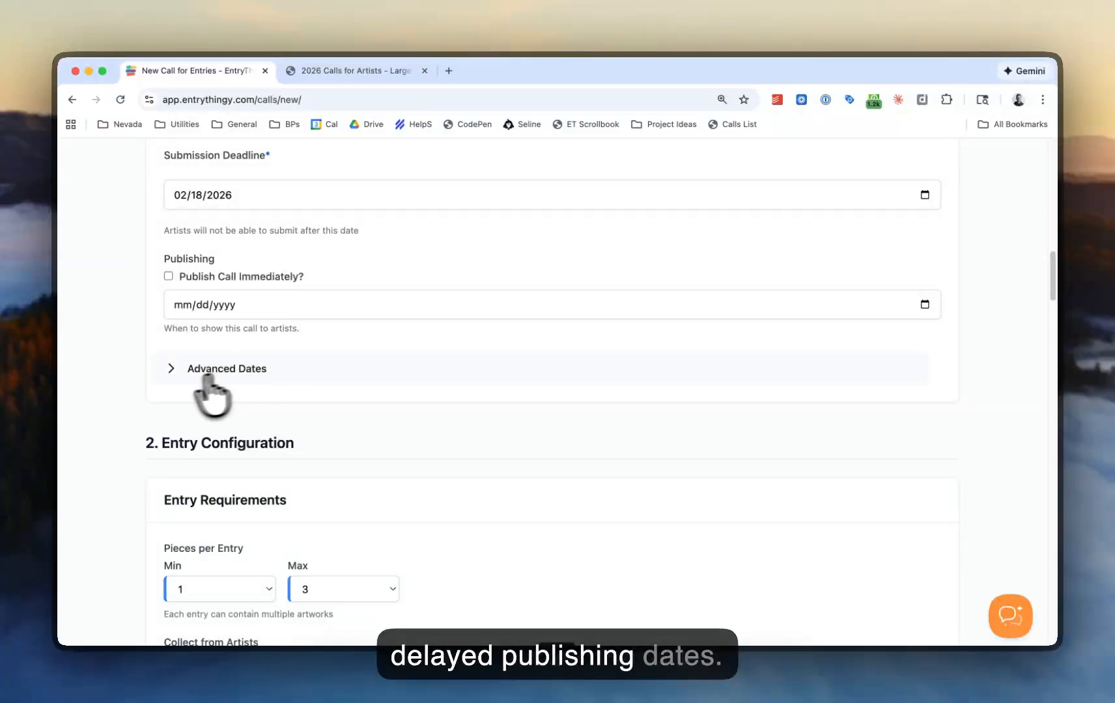
{"action": "left_click", "coordinate": [168, 380]}
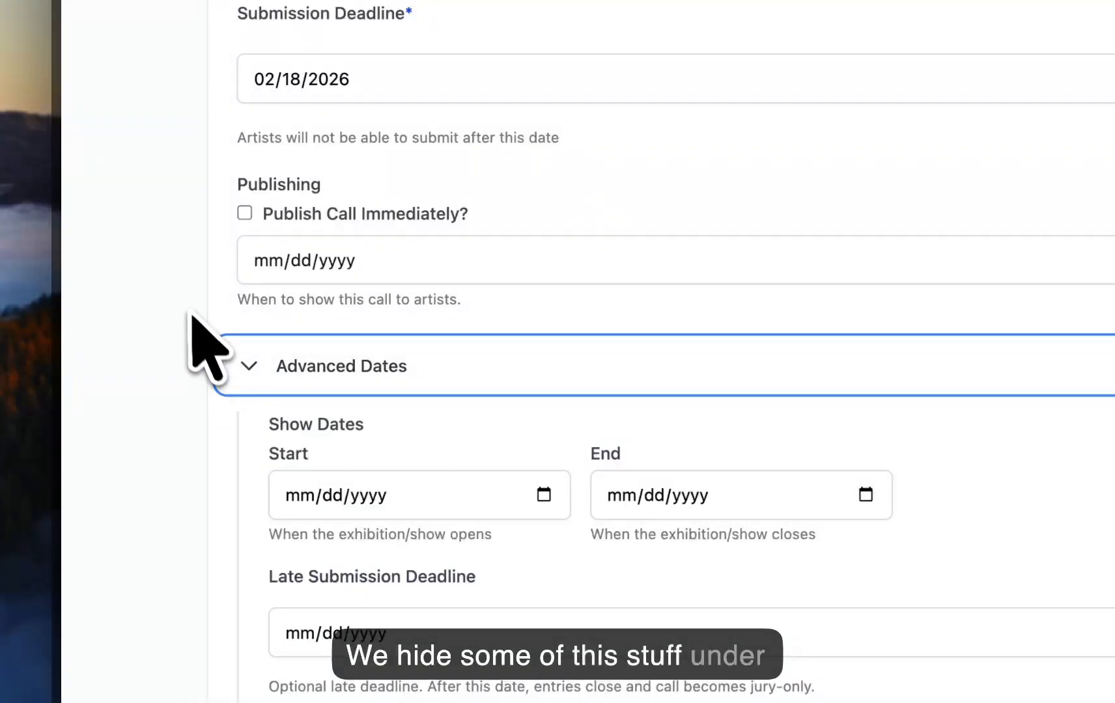
{"action": "left_click", "coordinate": [245, 368]}
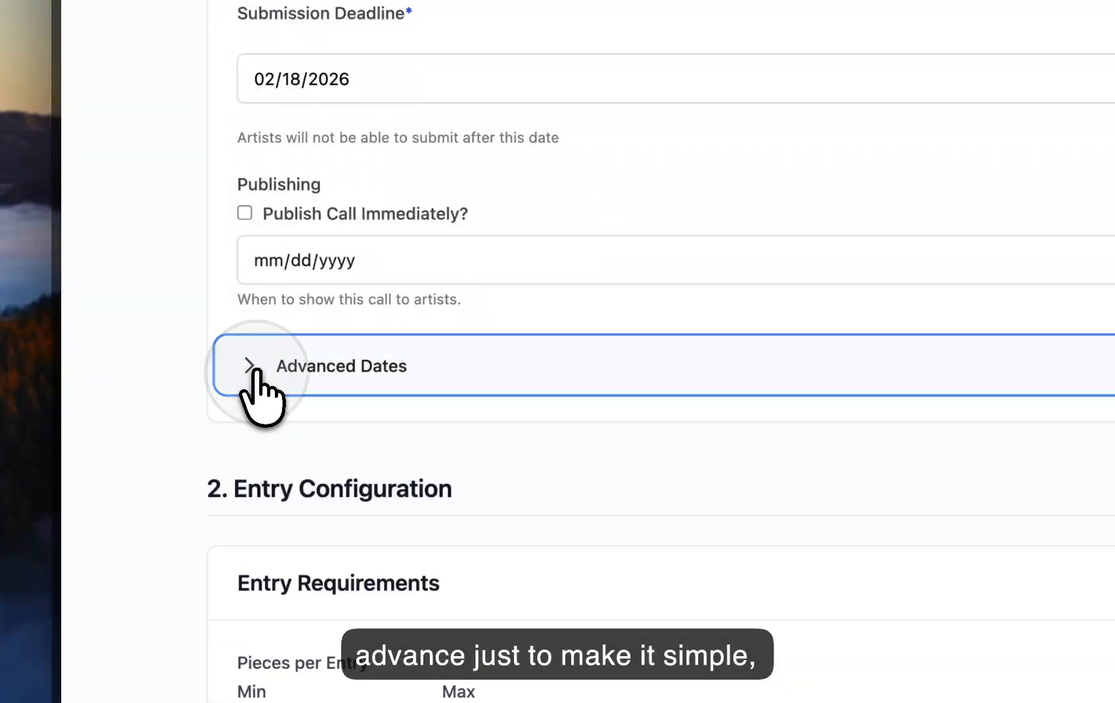
{"action": "left_click", "coordinate": [247, 368]}
{"action": "scroll", "coordinate": [171, 294], "scroll_direction": "down", "scroll_amount": 3}
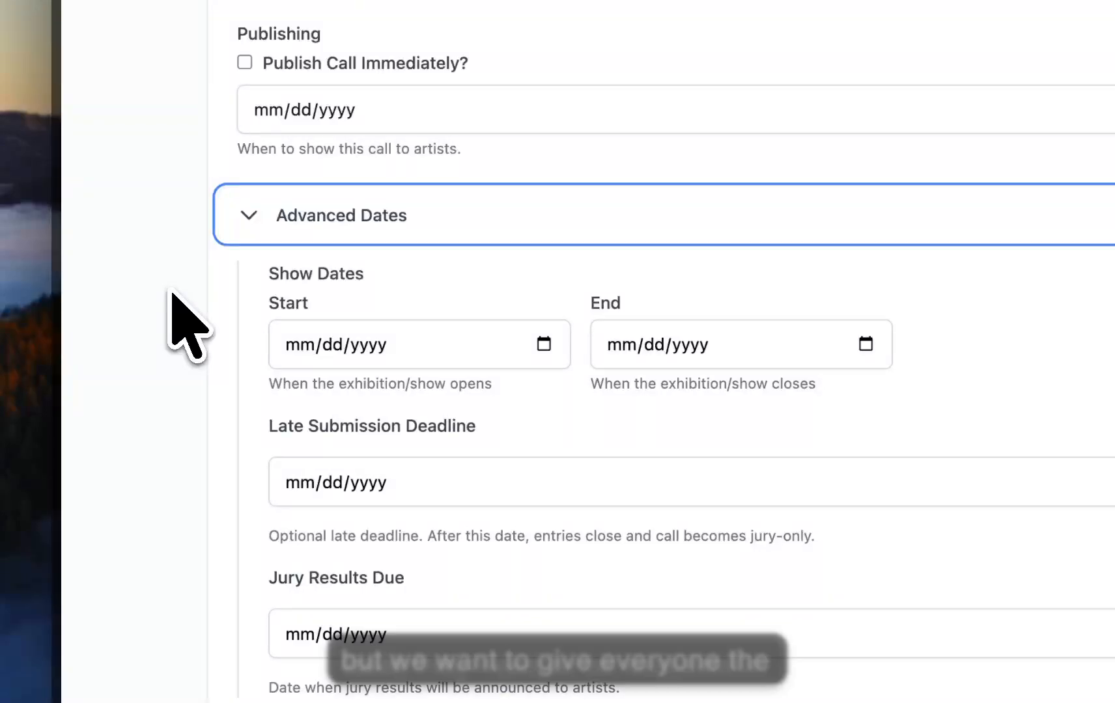
{"action": "scroll", "coordinate": [171, 294], "scroll_direction": "down", "scroll_amount": 2}
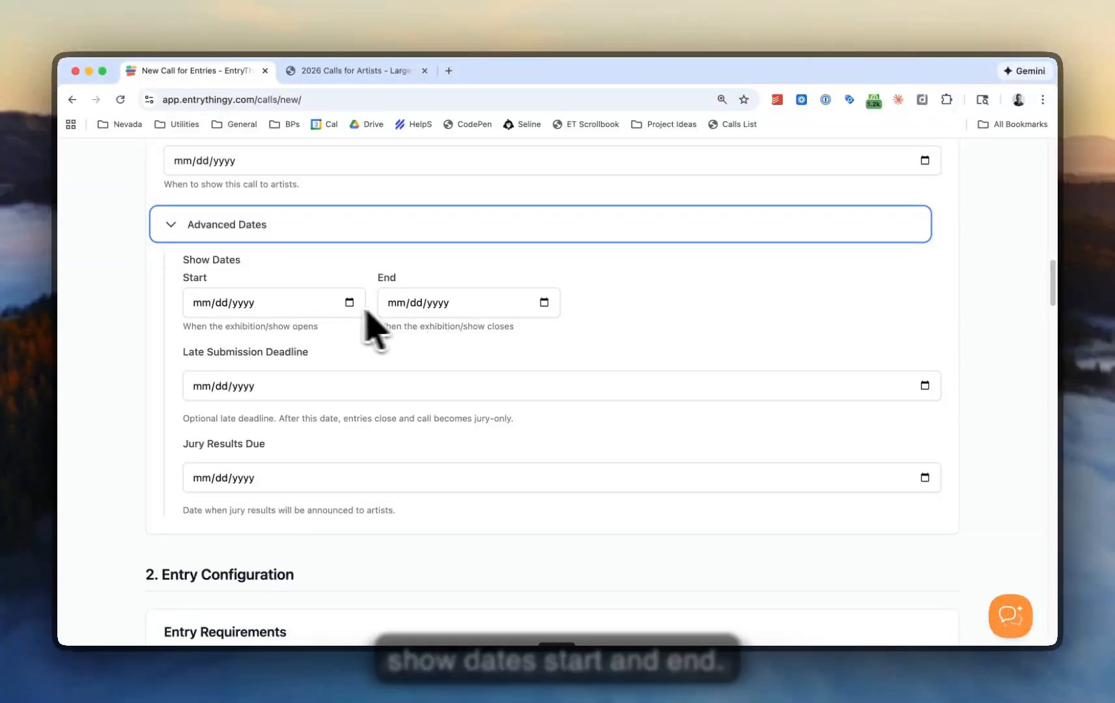
{"action": "scroll", "coordinate": [336, 324], "scroll_direction": "up", "scroll_amount": 3}
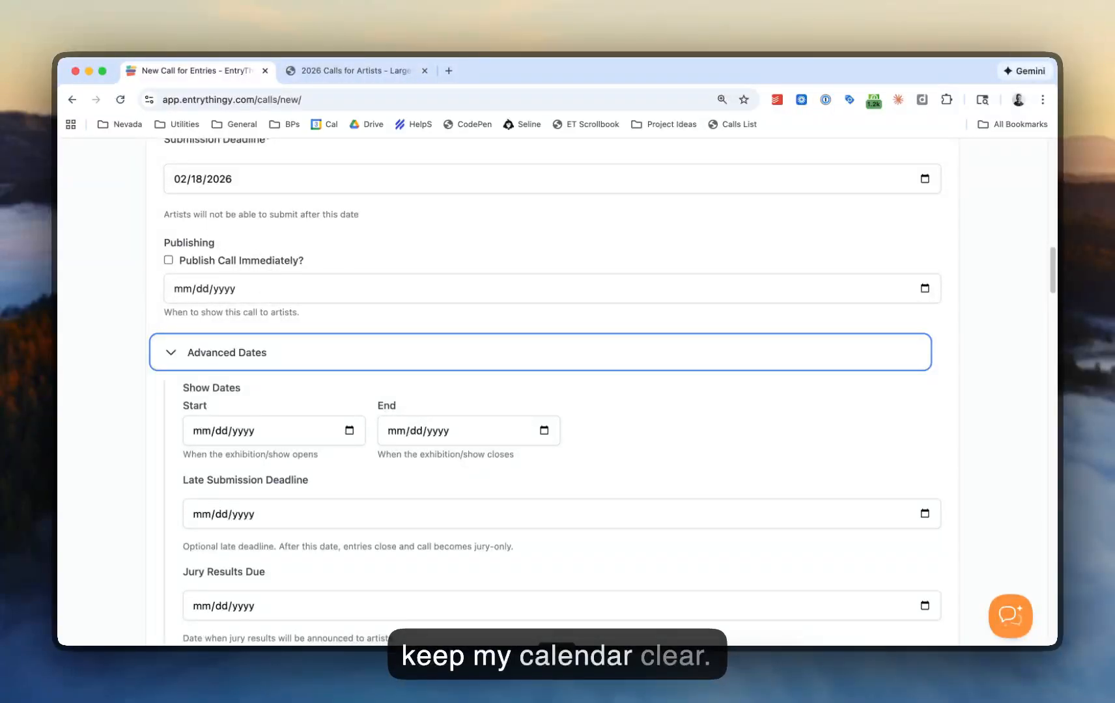
Step: Set the show dates to start on 03/16/2026 and end on 03/19/2026
{"action": "scroll", "coordinate": [261, 269], "scroll_direction": "down", "scroll_amount": 2}
{"action": "left_click", "coordinate": [202, 356]}
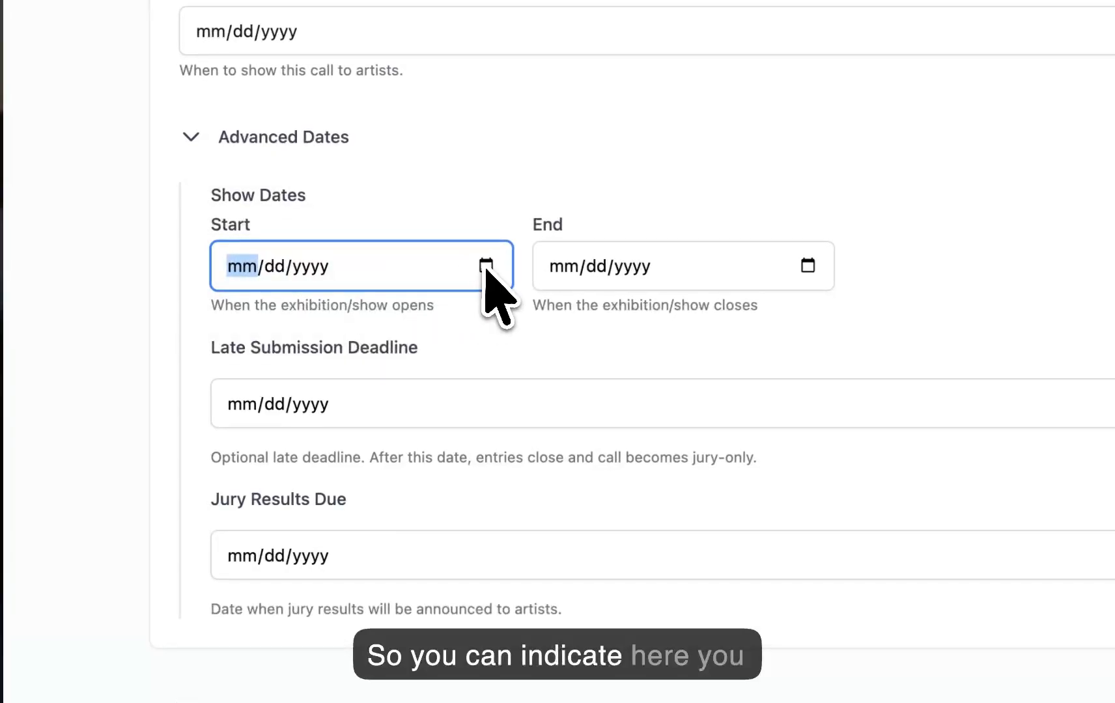
{"action": "left_click", "coordinate": [482, 270]}
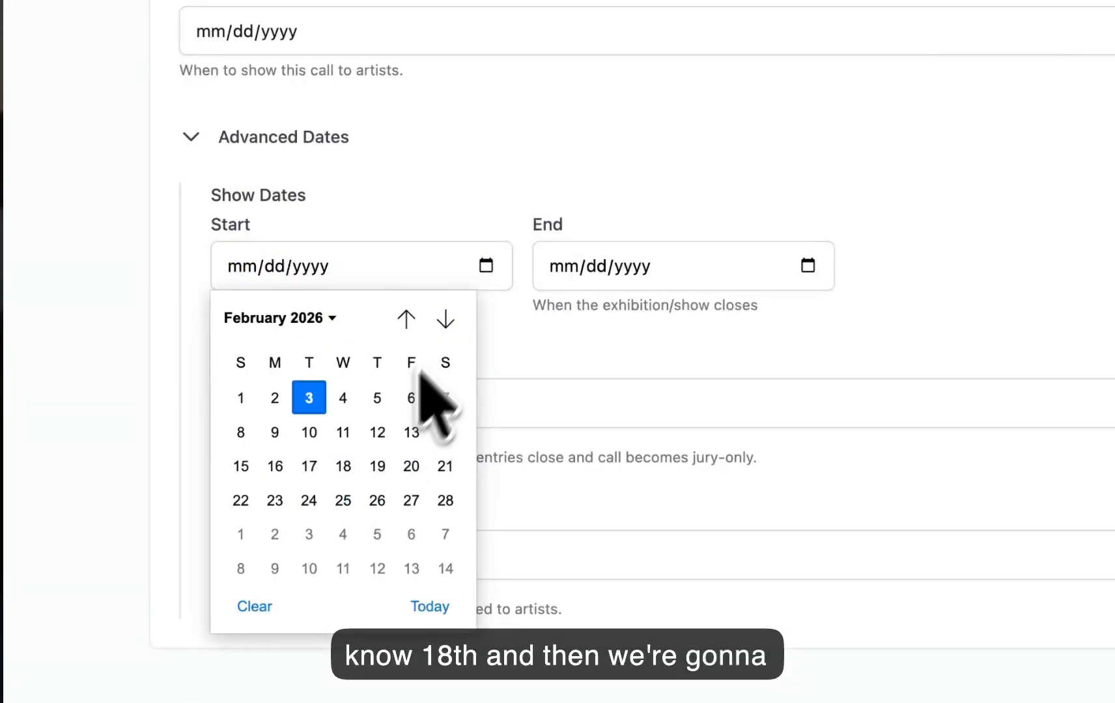
{"action": "left_click", "coordinate": [446, 320]}
{"action": "left_click", "coordinate": [284, 472]}
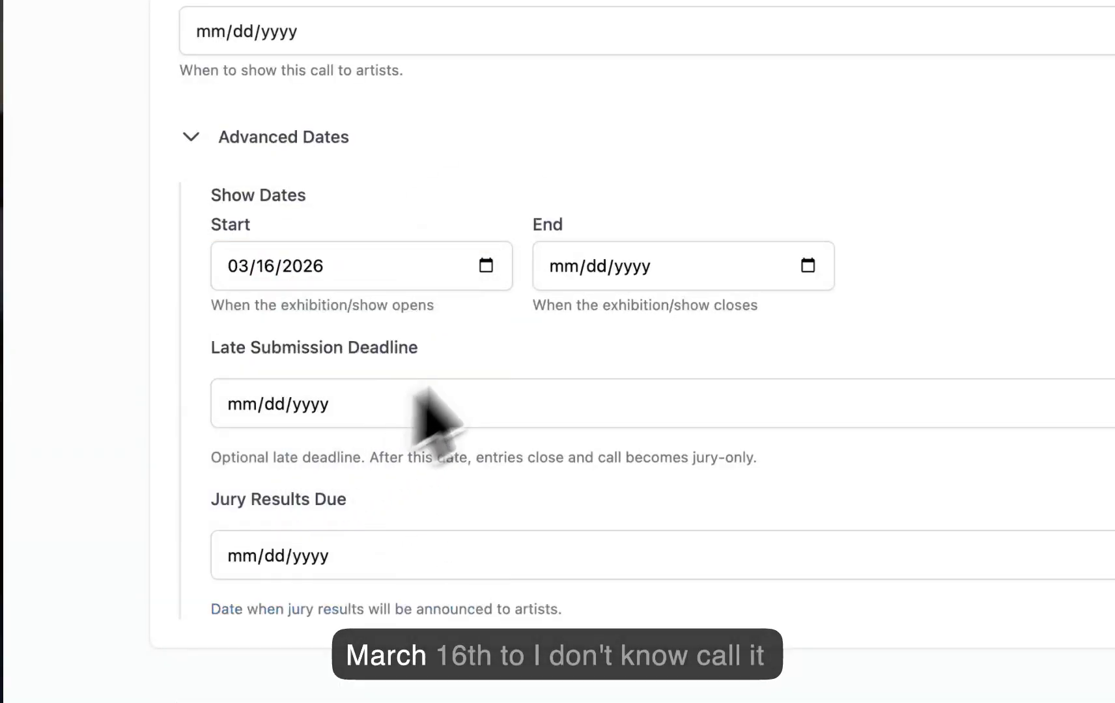
{"action": "left_click", "coordinate": [808, 266]}
{"action": "left_click", "coordinate": [602, 331]}
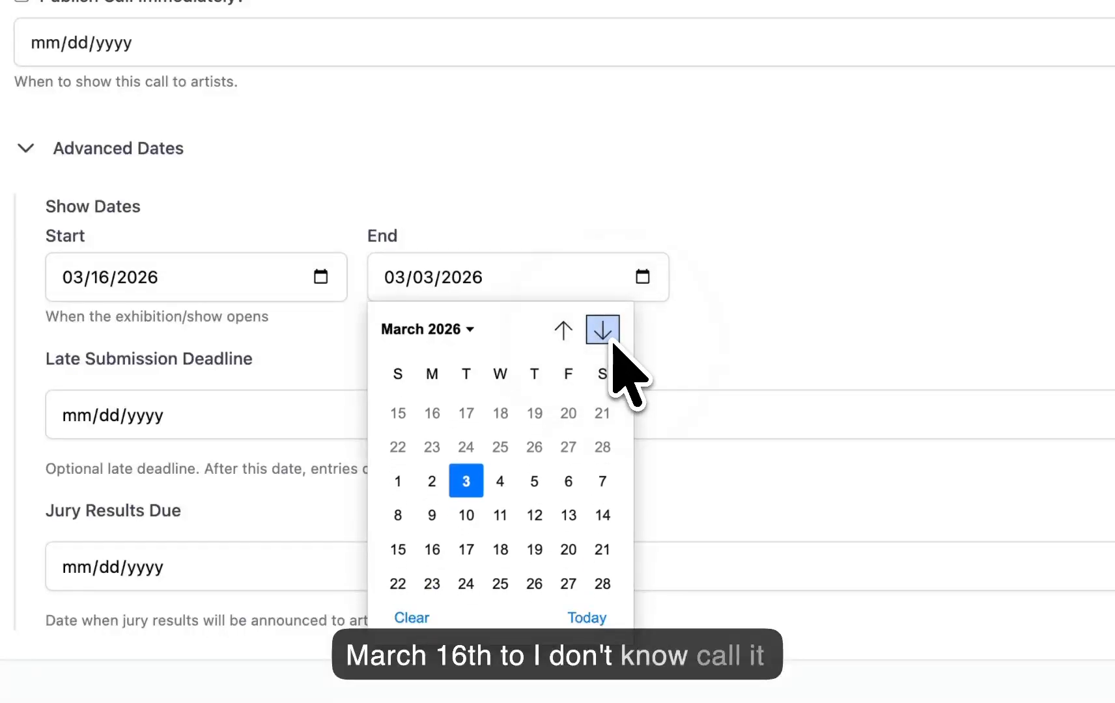
{"action": "left_click", "coordinate": [535, 478]}
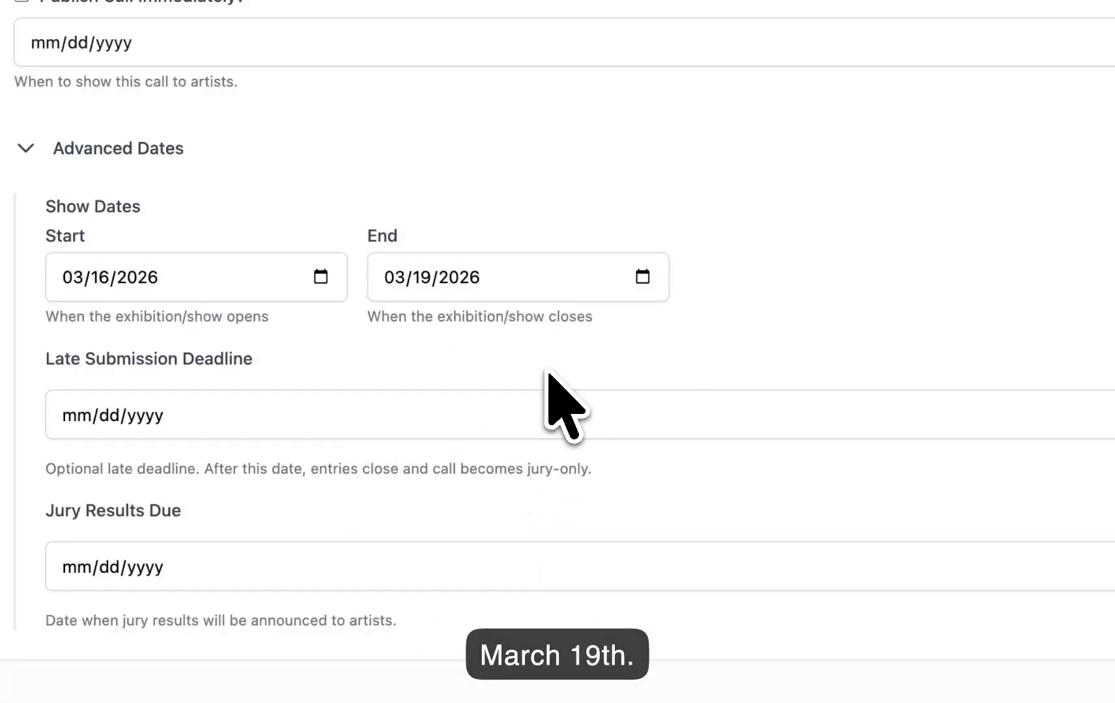
Step: Set the jury results due date to 02/24/2026, leaving the late submission deadline empty
{"action": "scroll", "coordinate": [515, 327], "scroll_direction": "down", "scroll_amount": 1}
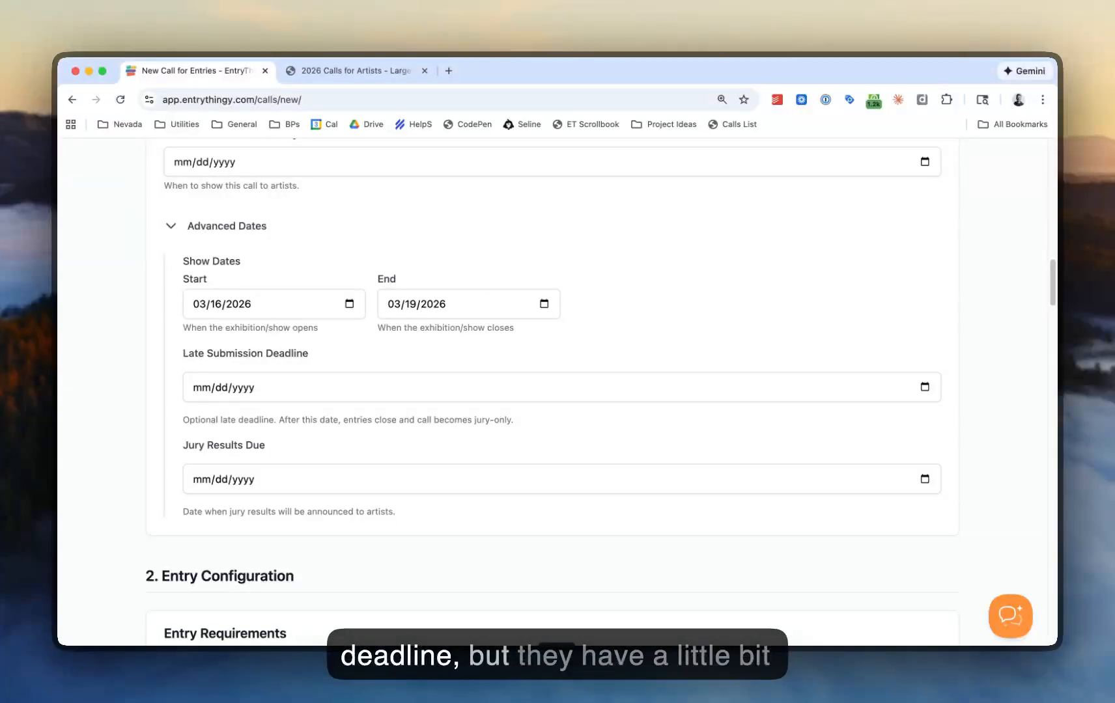
{"action": "scroll", "coordinate": [199, 373], "scroll_direction": "down", "scroll_amount": 2}
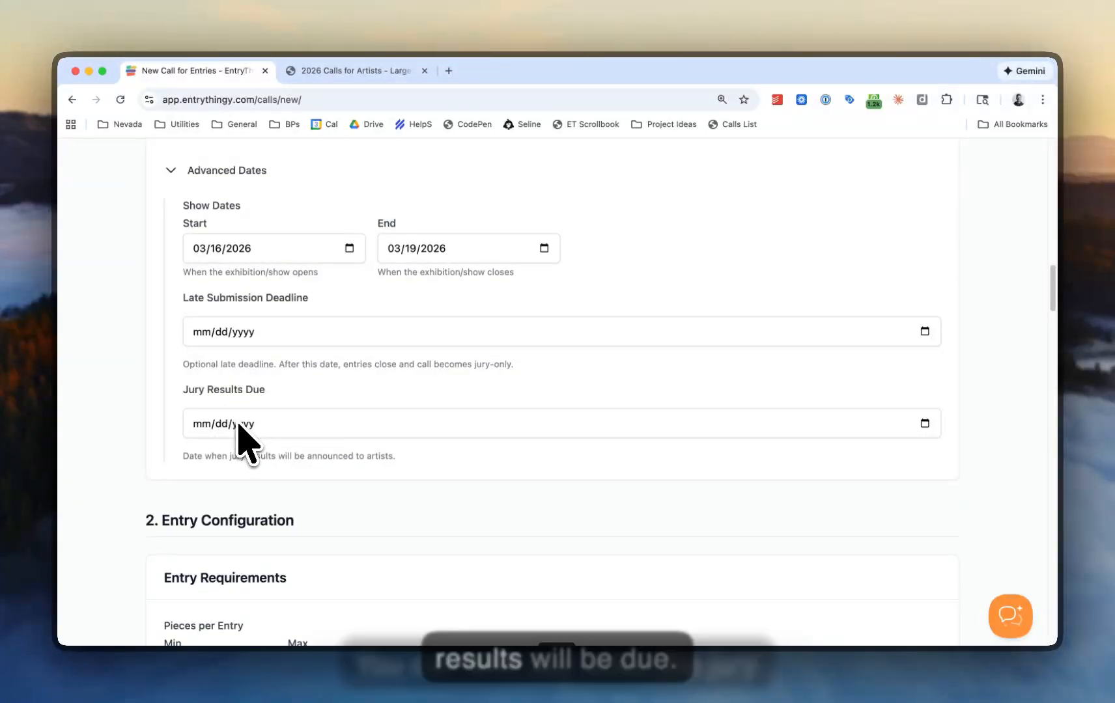
{"action": "scroll", "coordinate": [216, 425], "scroll_direction": "up", "scroll_amount": 2}
{"action": "scroll", "coordinate": [225, 260], "scroll_direction": "up", "scroll_amount": 1}
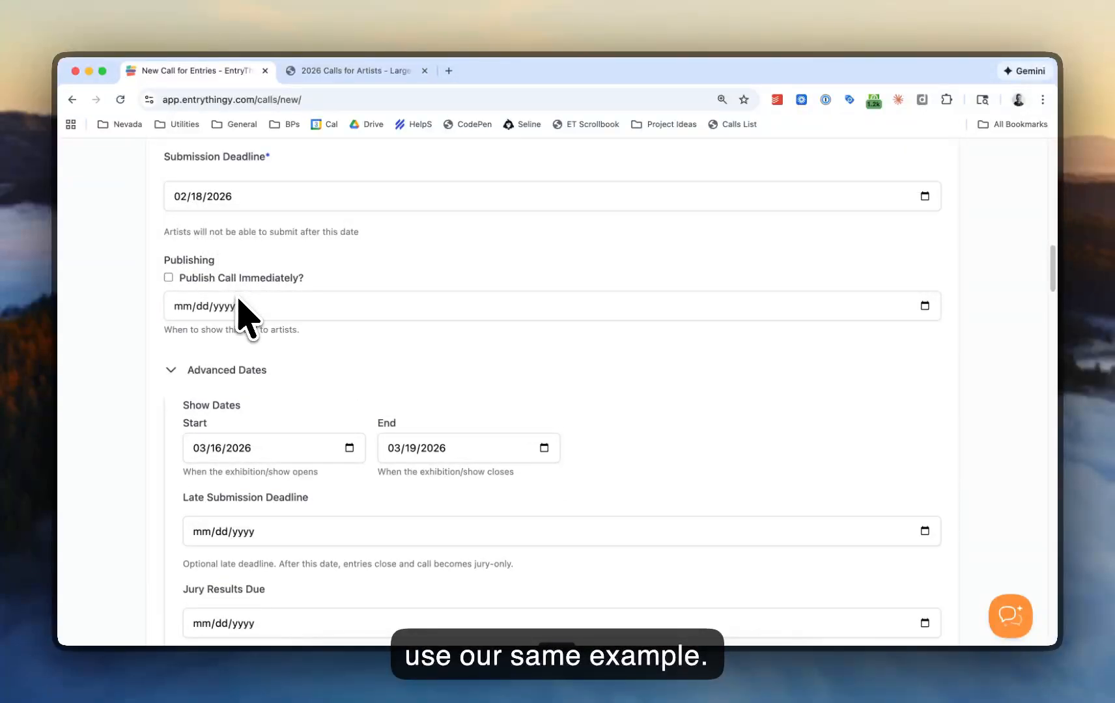
{"action": "scroll", "coordinate": [241, 312], "scroll_direction": "down", "scroll_amount": 1}
{"action": "scroll", "coordinate": [248, 318], "scroll_direction": "down", "scroll_amount": 1}
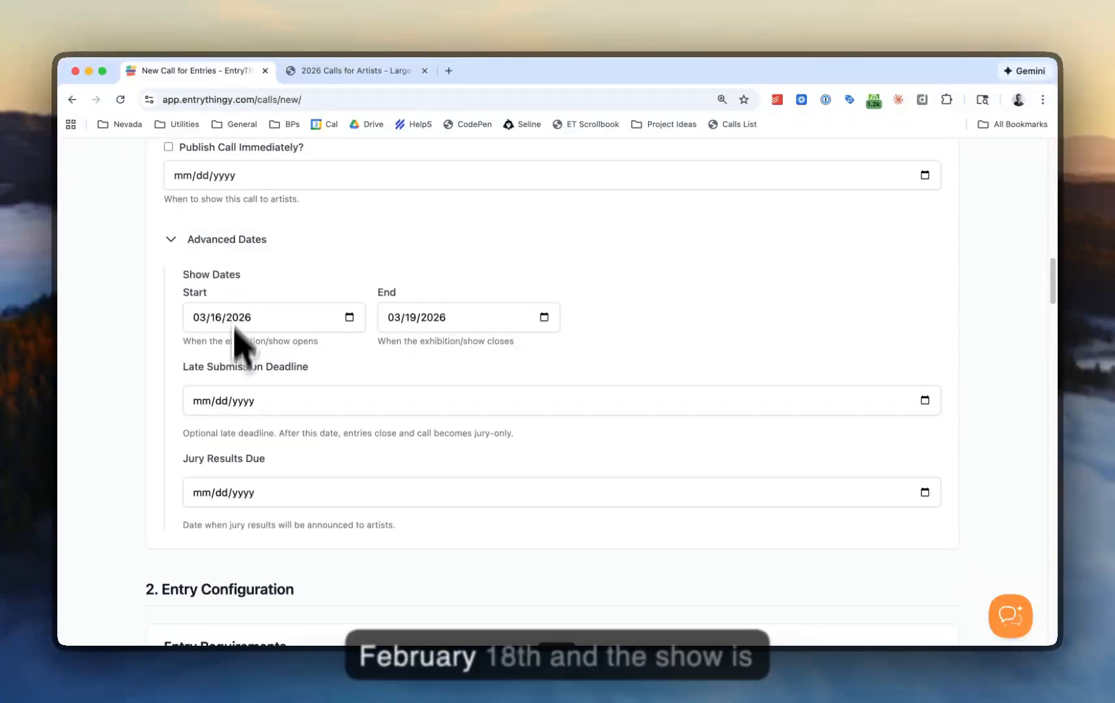
{"action": "left_click", "coordinate": [925, 492]}
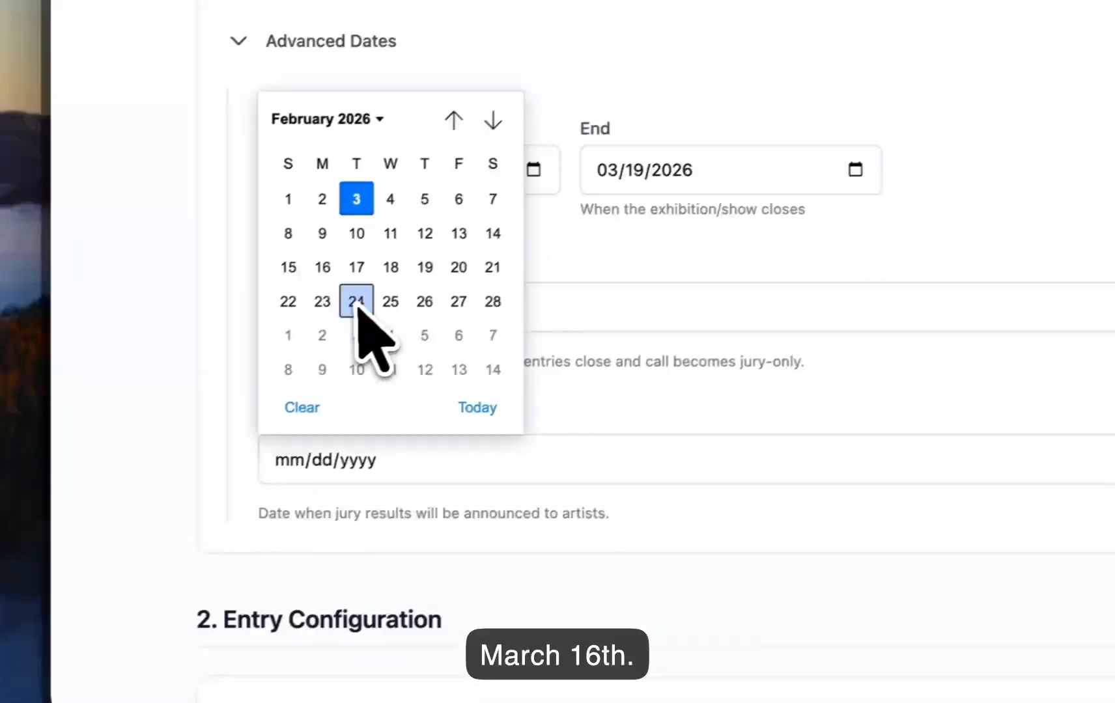
{"action": "left_click", "coordinate": [357, 301]}
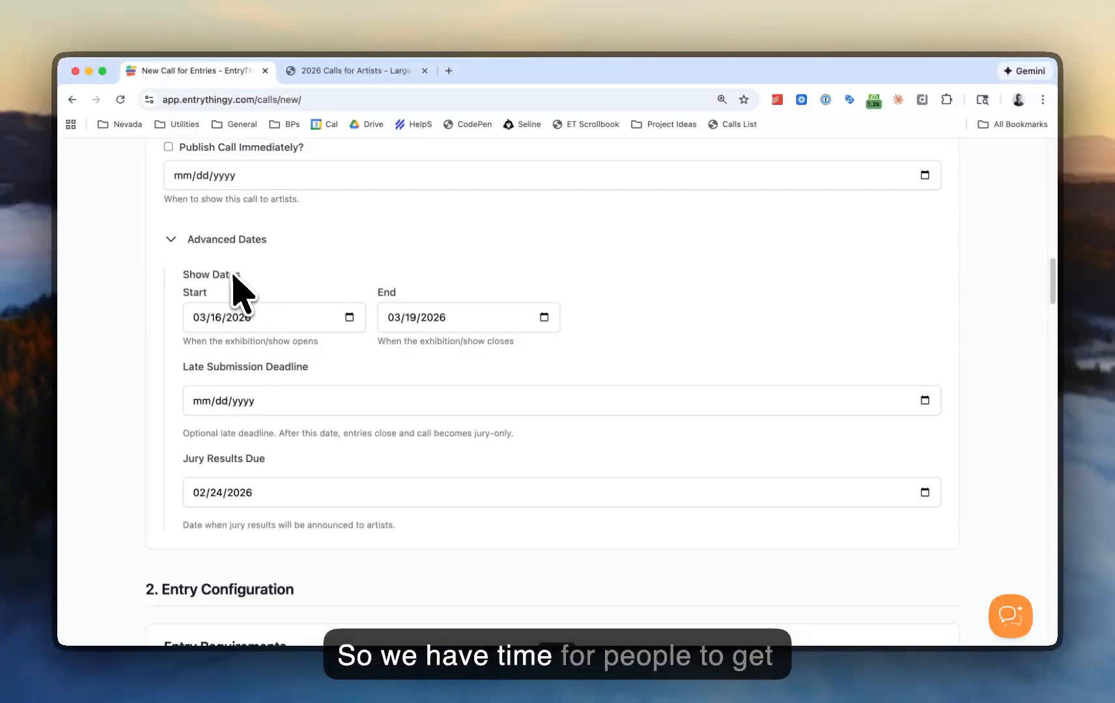
Step: Collapse the advanced dates section
{"action": "scroll", "coordinate": [346, 318], "scroll_direction": "down", "scroll_amount": 1}
{"action": "scroll", "coordinate": [326, 309], "scroll_direction": "up", "scroll_amount": 2}
{"action": "left_click", "coordinate": [171, 275]}
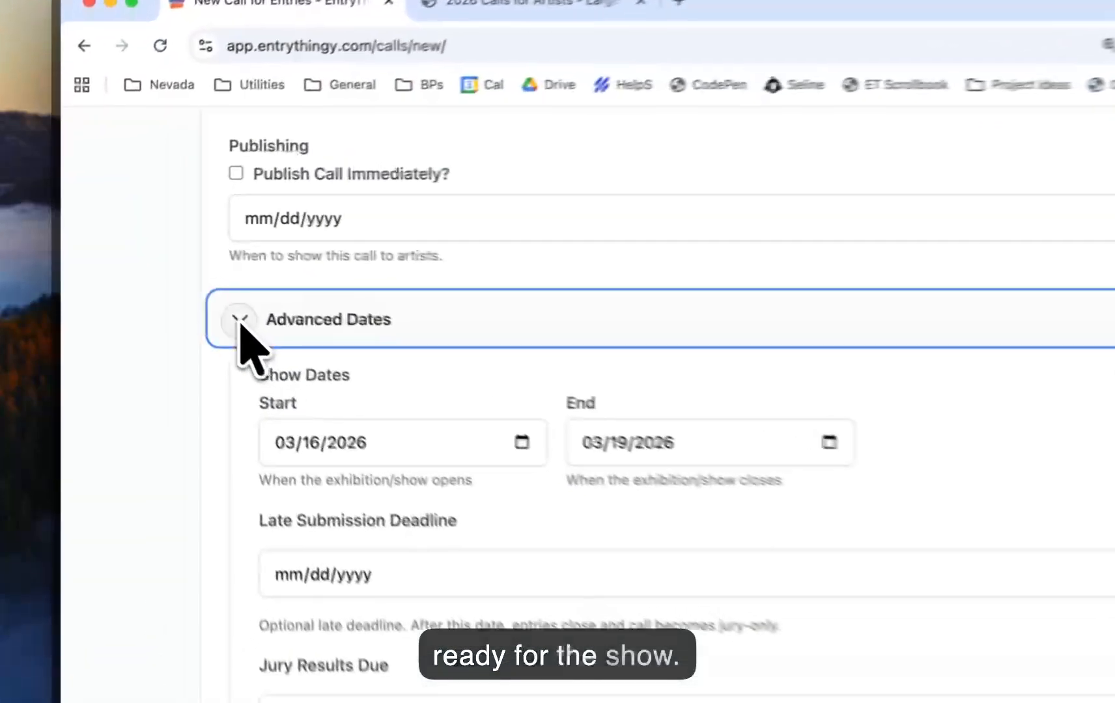
Step: Set both the maximum and the minimum pieces per entry to 10 in the entry requirements
{"action": "scroll", "coordinate": [169, 277], "scroll_direction": "down", "scroll_amount": 3}
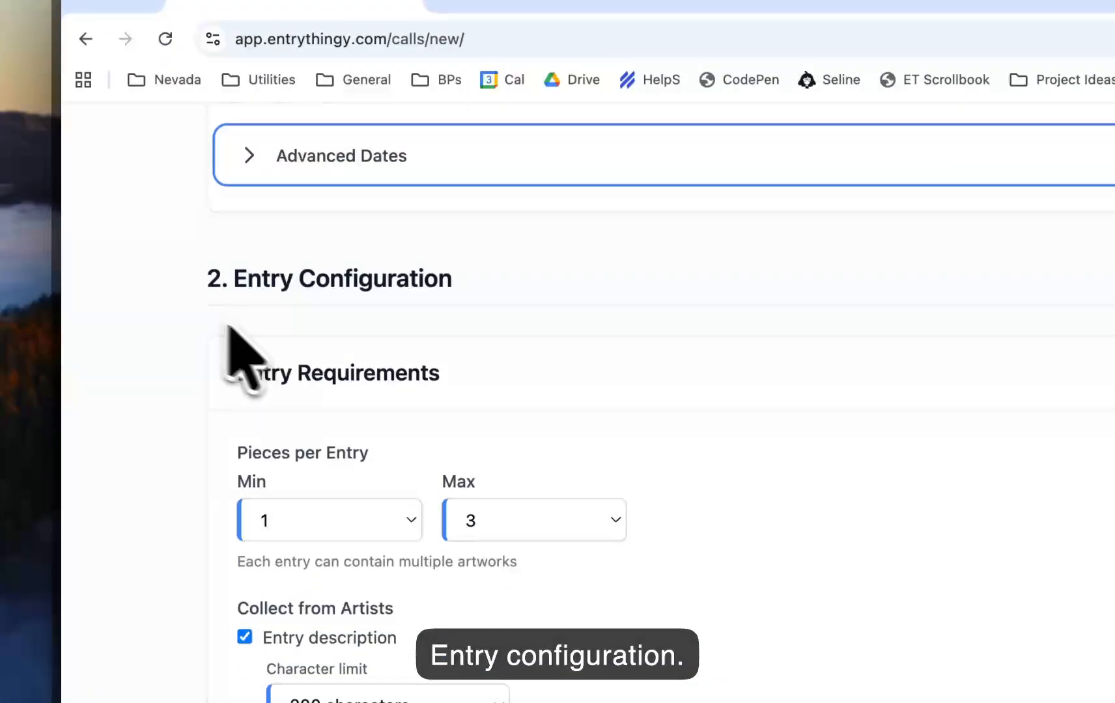
{"action": "scroll", "coordinate": [161, 311], "scroll_direction": "down", "scroll_amount": 2}
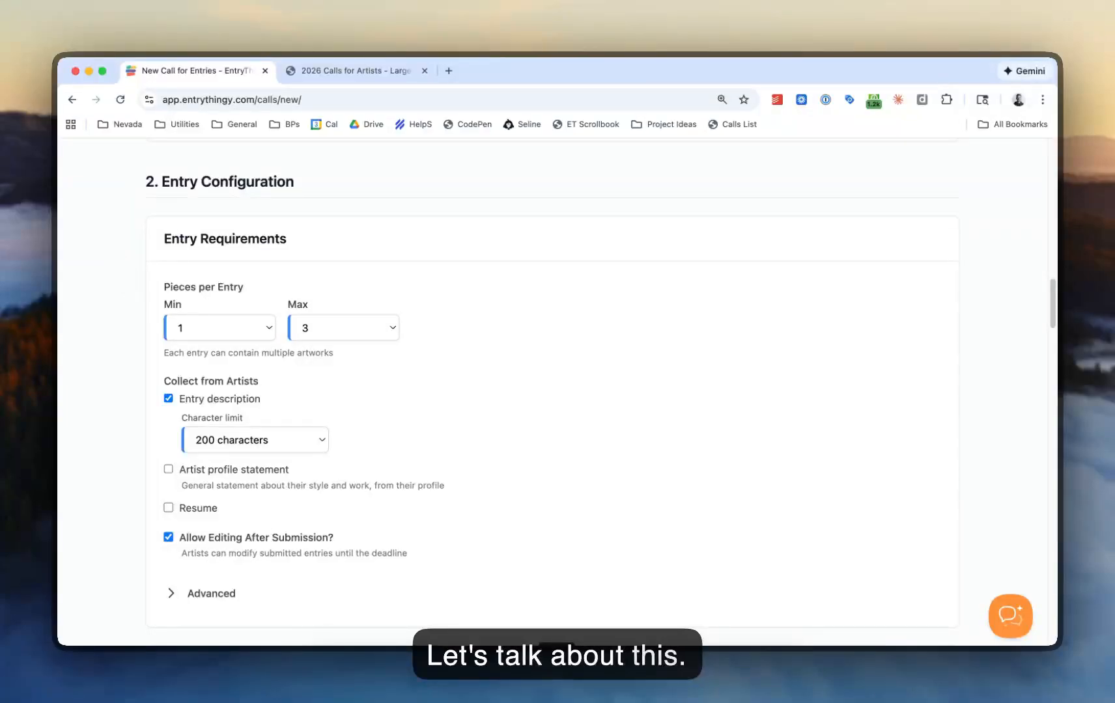
{"action": "scroll", "coordinate": [136, 249], "scroll_direction": "down", "scroll_amount": 1}
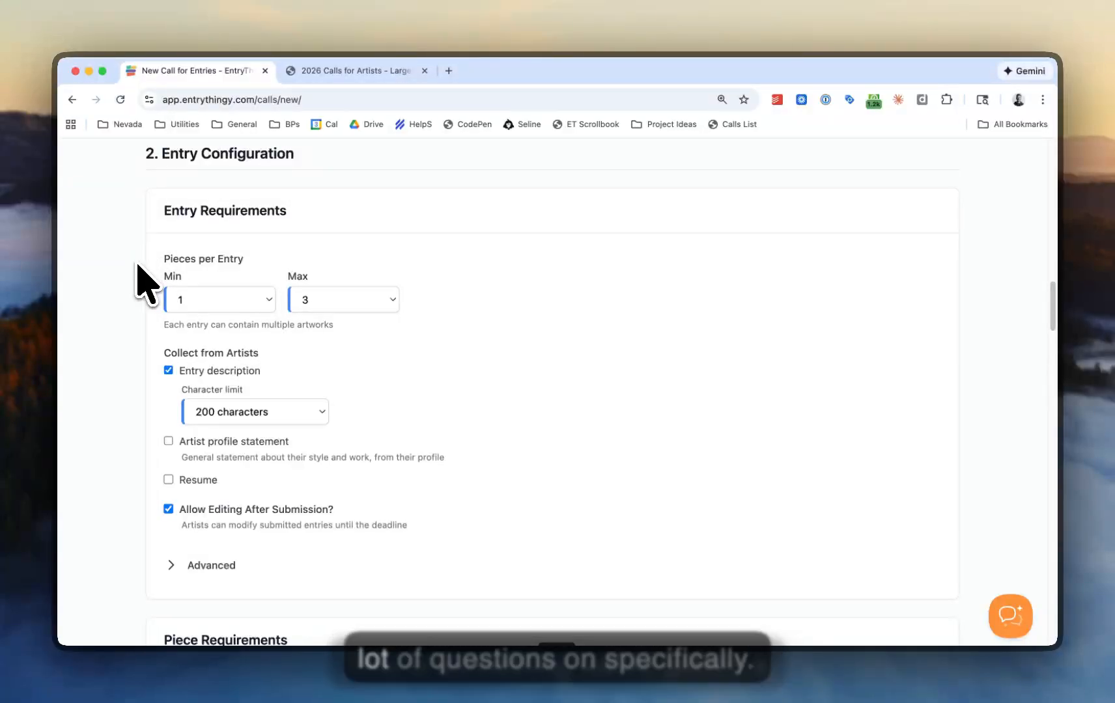
{"action": "scroll", "coordinate": [148, 284], "scroll_direction": "down", "scroll_amount": 1}
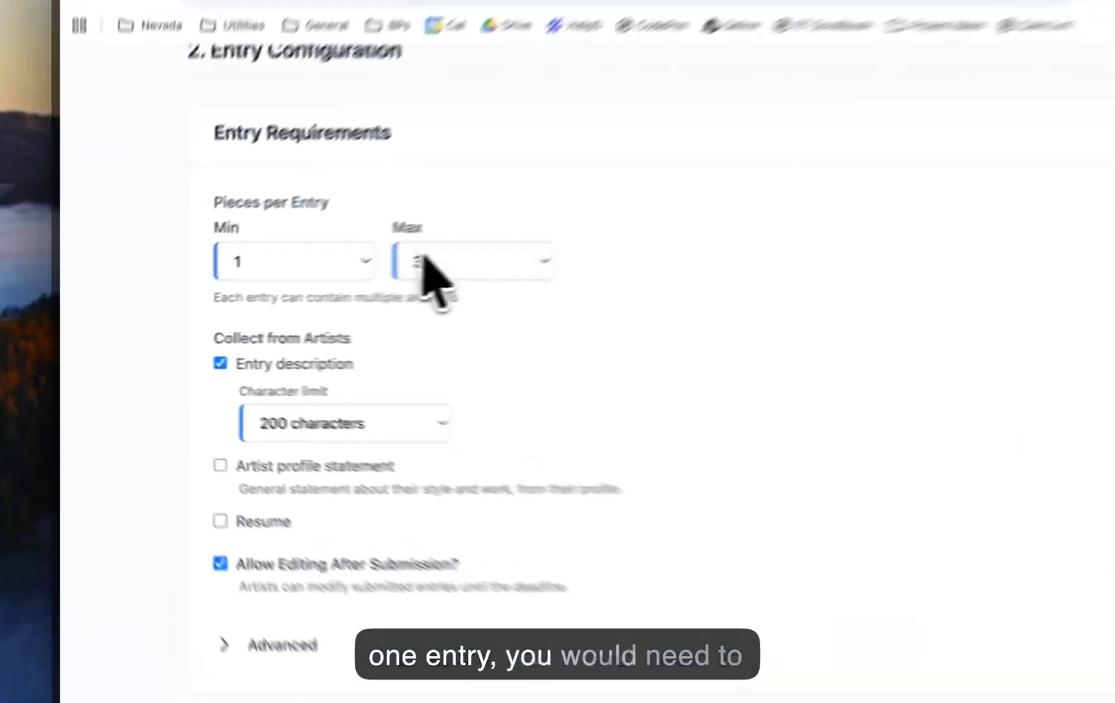
{"action": "left_click", "coordinate": [309, 285]}
{"action": "left_click", "coordinate": [521, 448]}
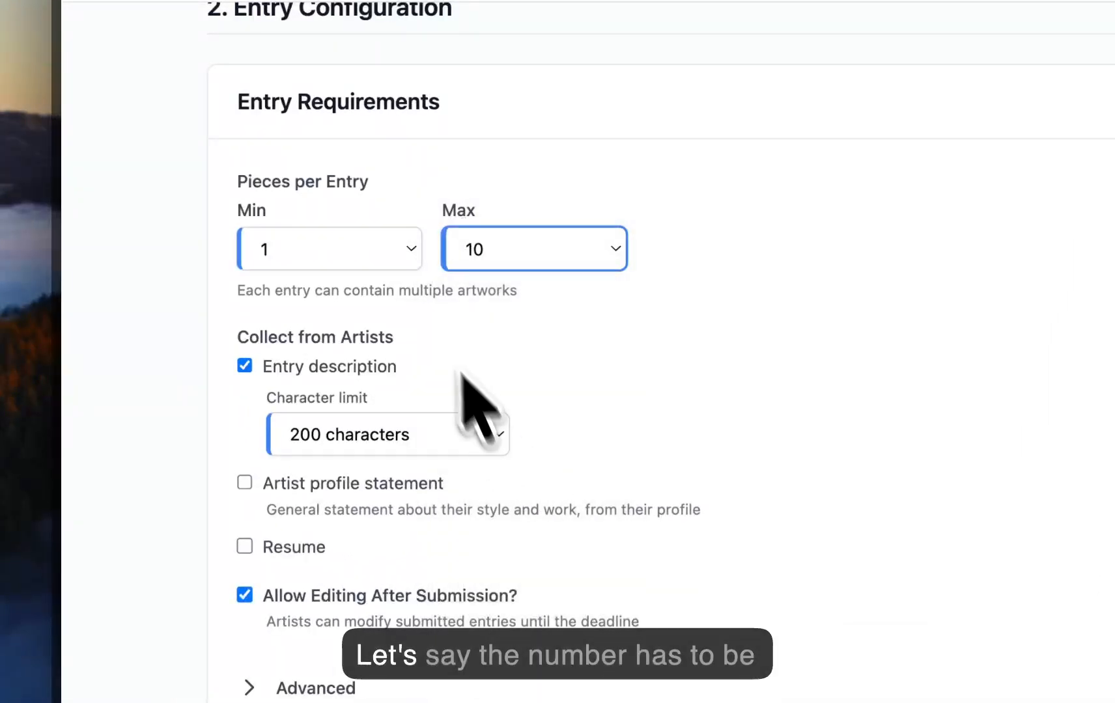
{"action": "left_click", "coordinate": [355, 252]}
{"action": "left_click", "coordinate": [334, 500]}
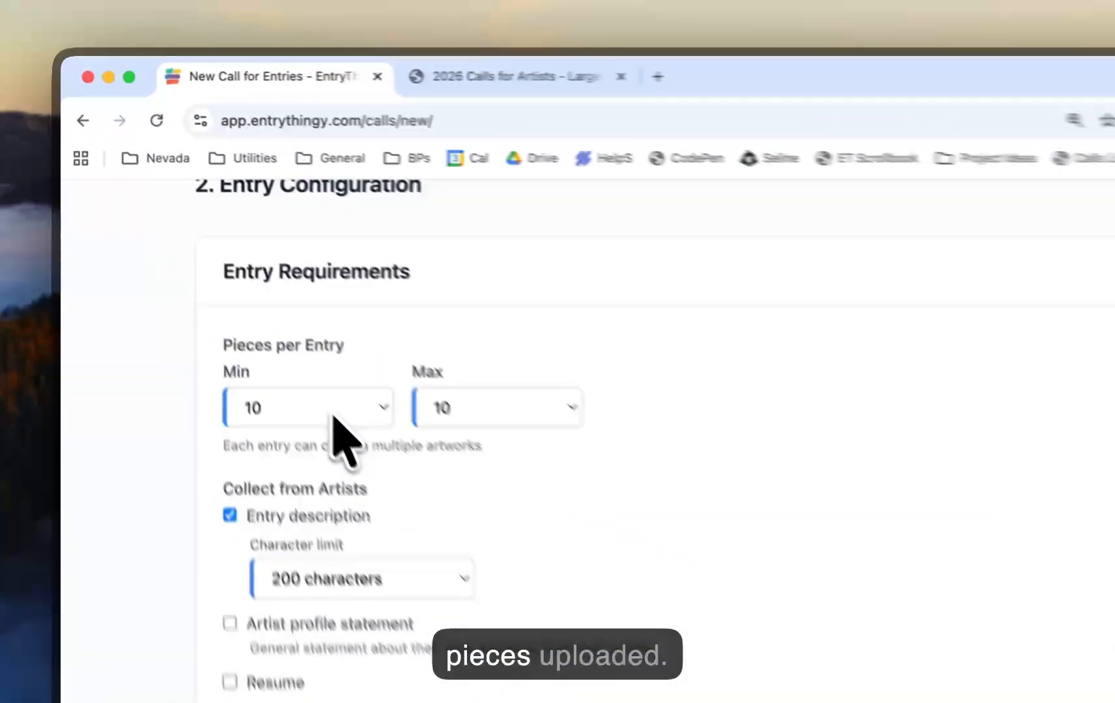
Step: Set the pieces per entry to a minimum of 0 and a maximum of 1
{"action": "left_click", "coordinate": [334, 417]}
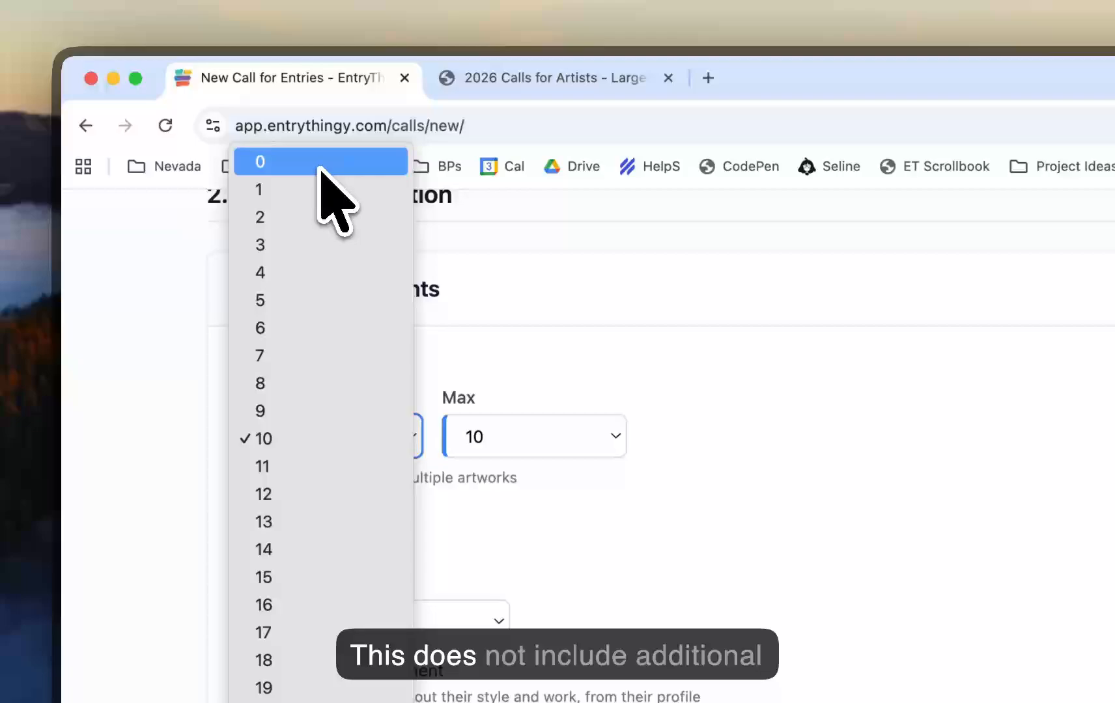
{"action": "left_click", "coordinate": [319, 162]}
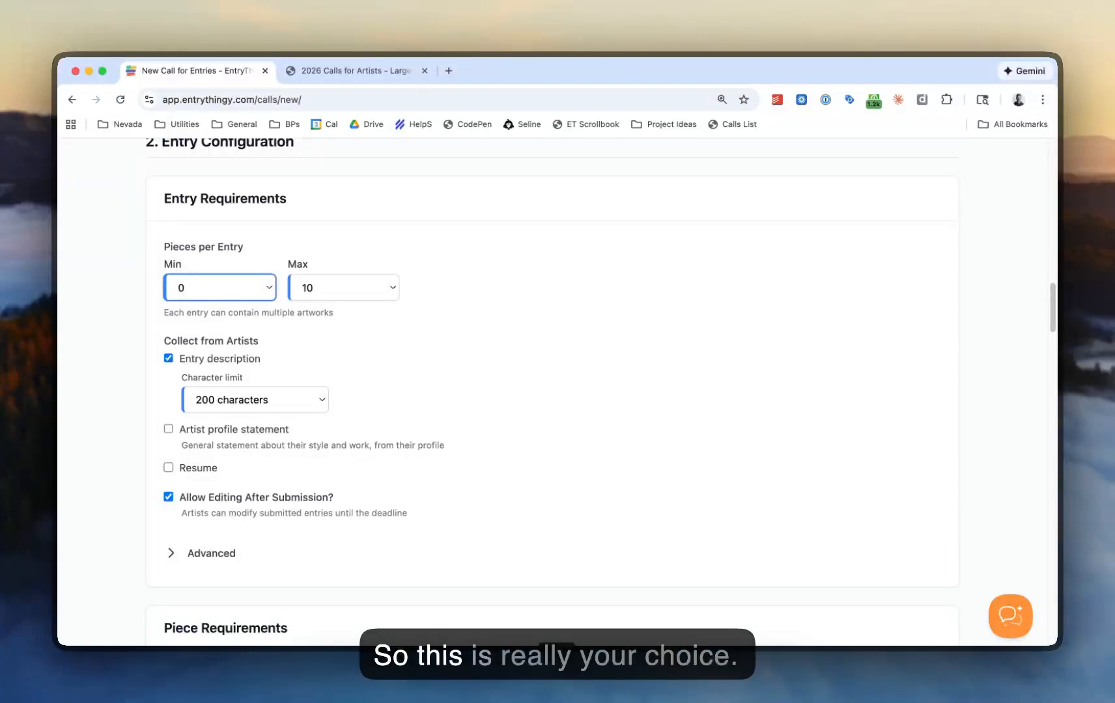
{"action": "left_click", "coordinate": [316, 287]}
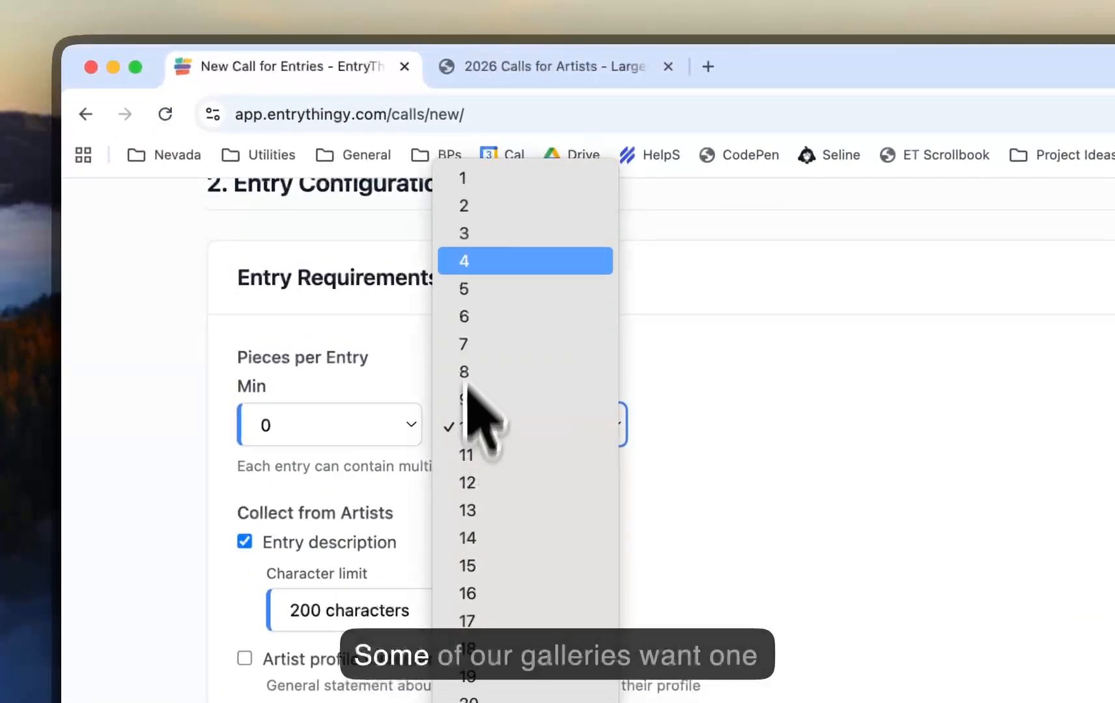
{"action": "left_click", "coordinate": [311, 136]}
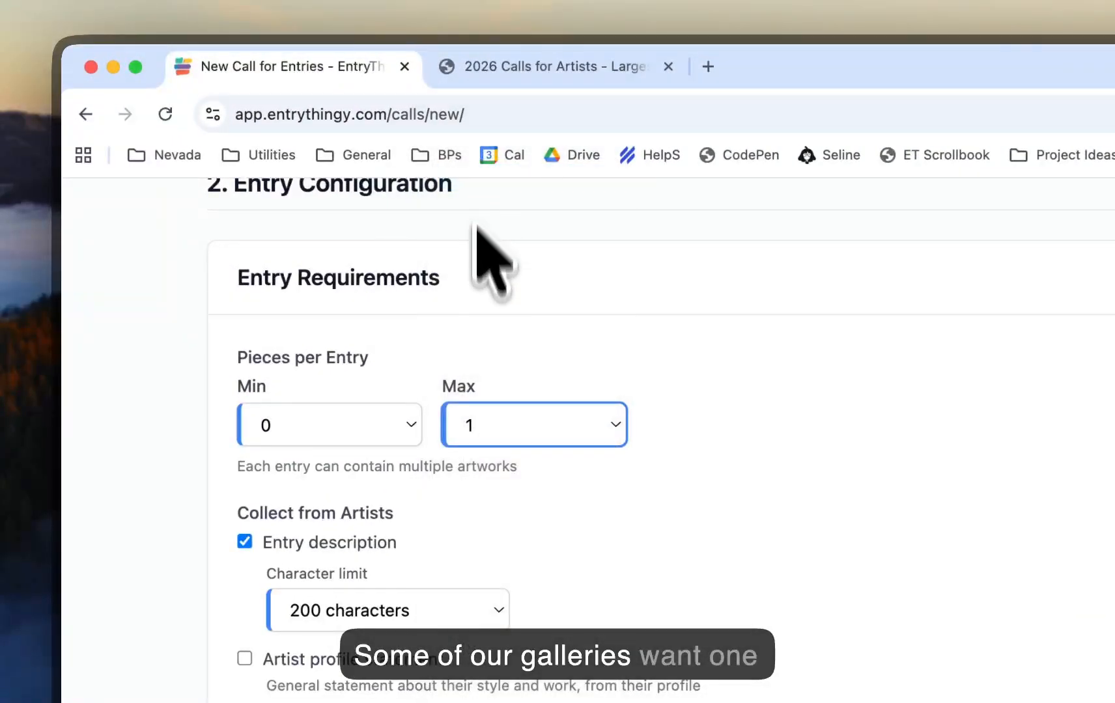
{"action": "left_click", "coordinate": [379, 375]}
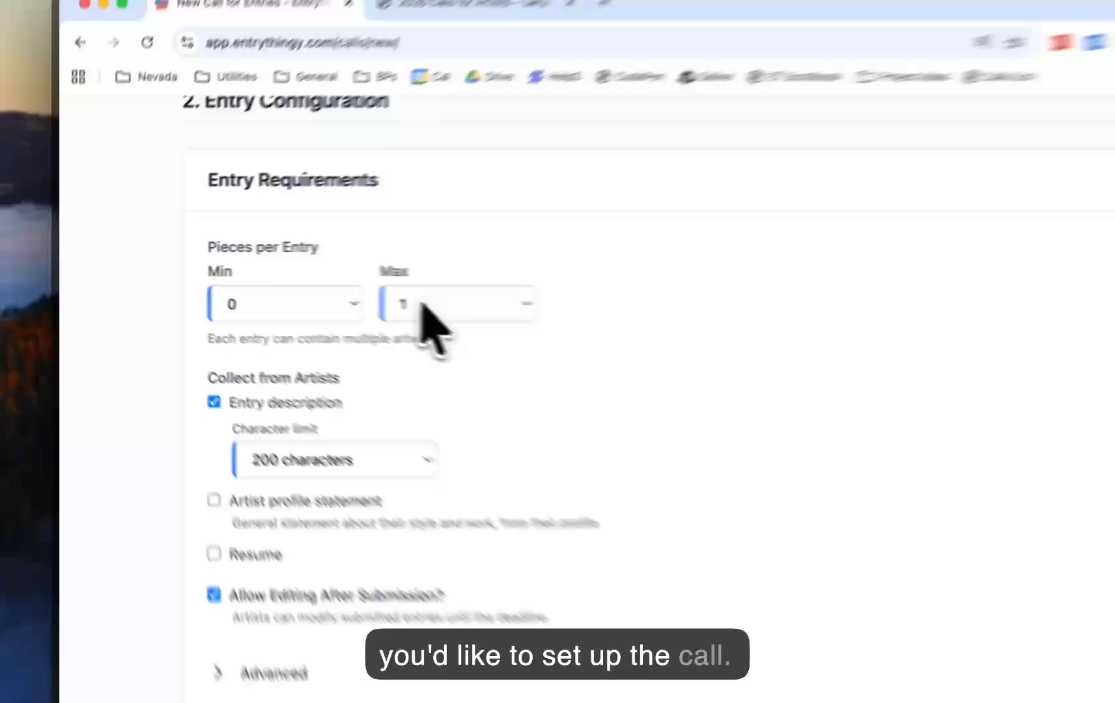
Step: Set the pieces per entry to a maximum of 4 and a minimum of 2
{"action": "left_click", "coordinate": [319, 286]}
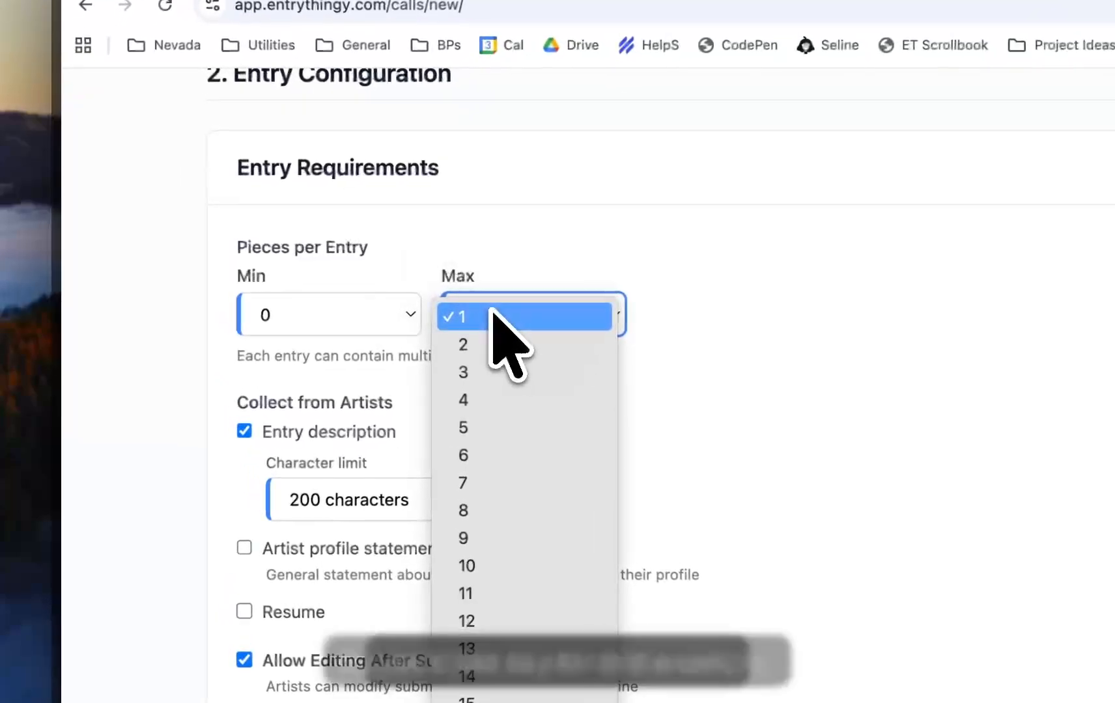
{"action": "left_click", "coordinate": [499, 401]}
{"action": "left_click", "coordinate": [394, 320]}
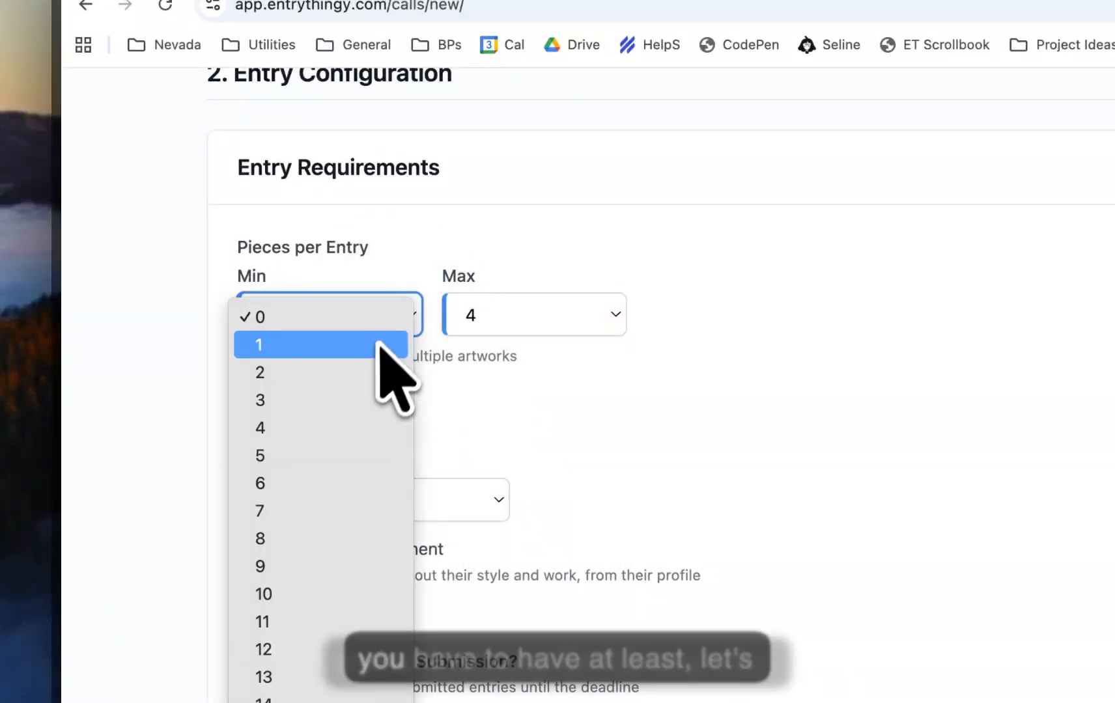
{"action": "left_click", "coordinate": [374, 345]}
{"action": "left_click", "coordinate": [390, 344]}
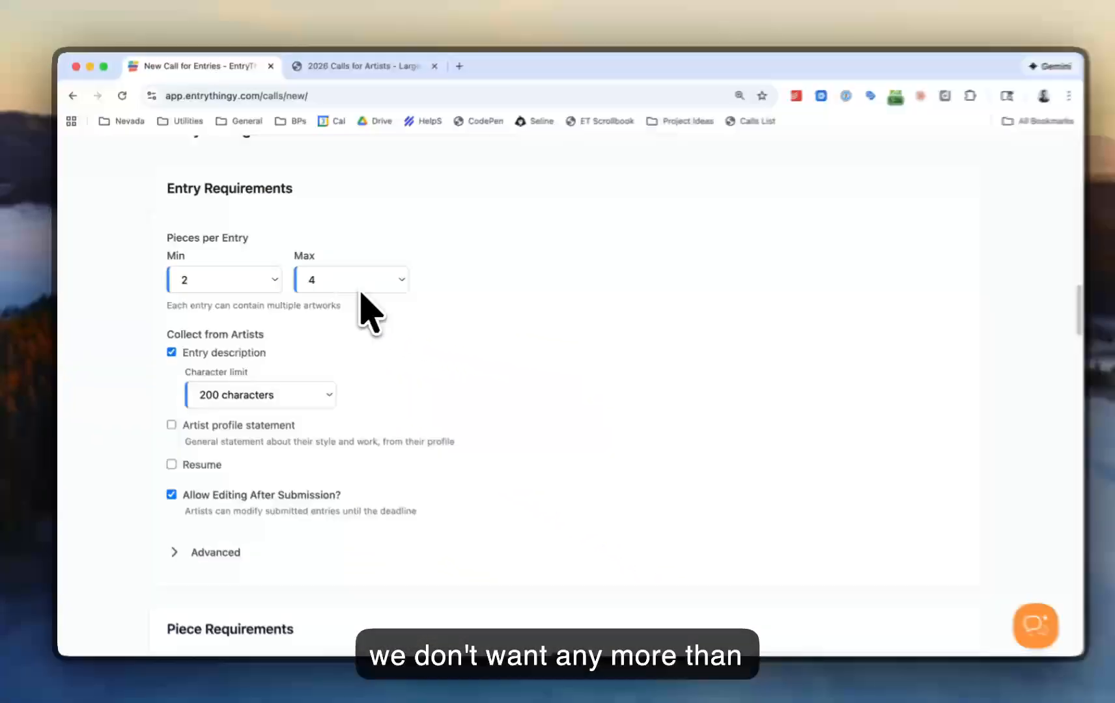
Step: Look through the character limit options for the entry description without changing the limit
{"action": "scroll", "coordinate": [371, 313], "scroll_direction": "down", "scroll_amount": 1}
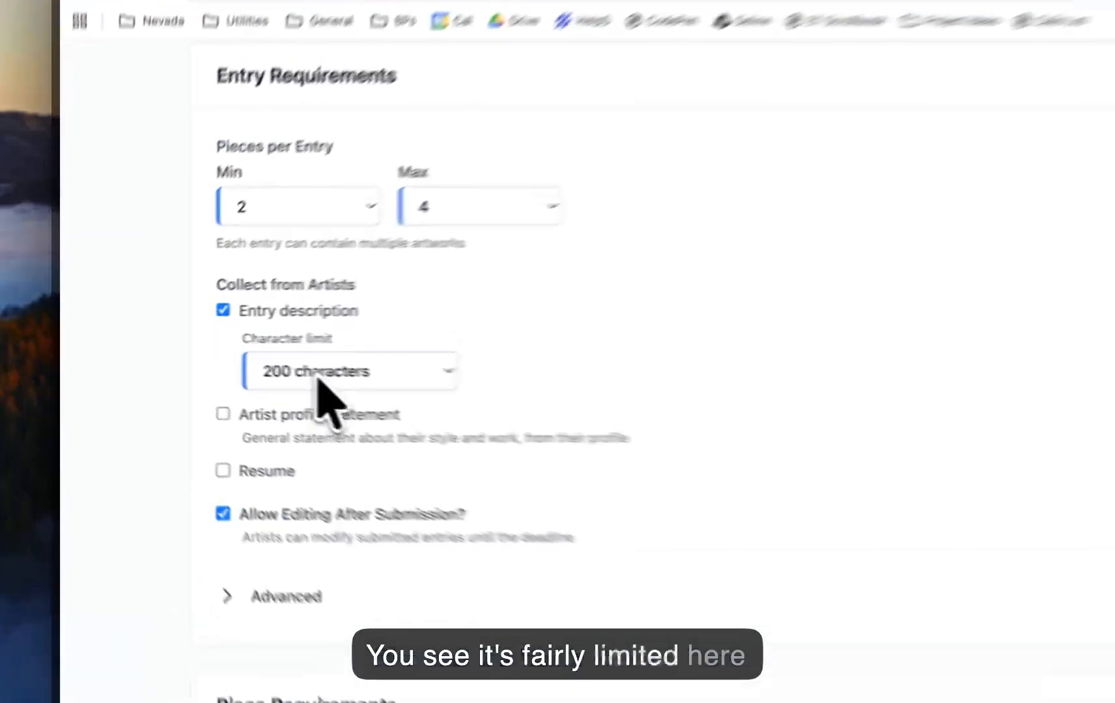
{"action": "left_click", "coordinate": [228, 366]}
{"action": "left_click", "coordinate": [144, 398]}
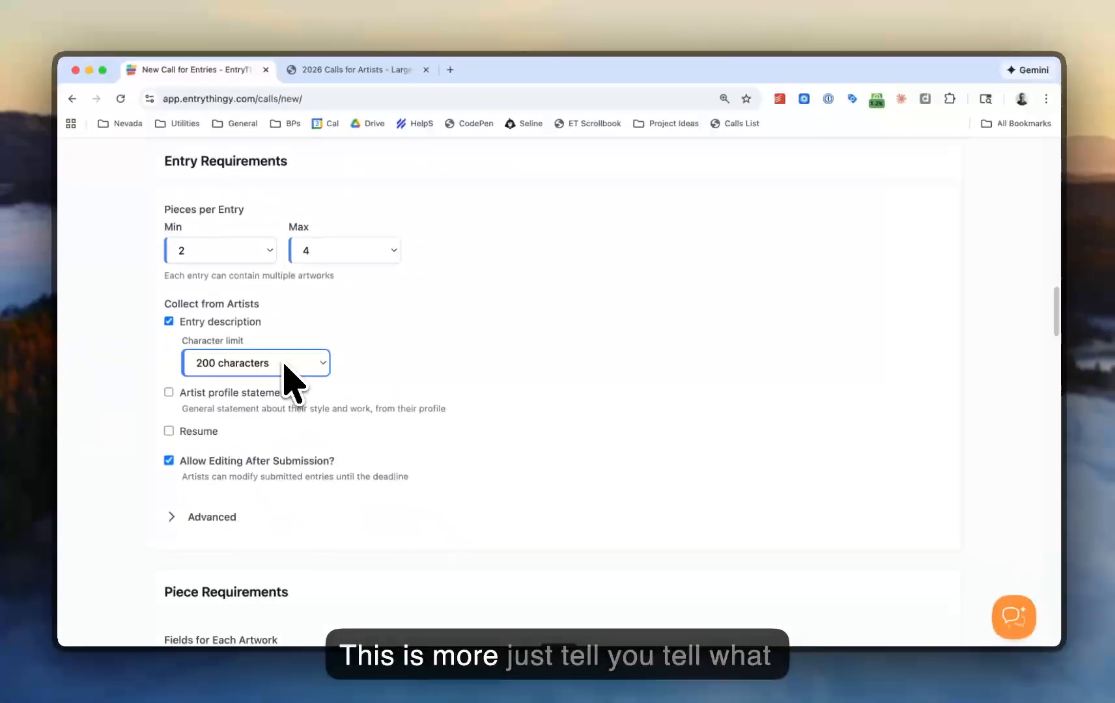
Step: Collect the artist profile statement from artists, leaving the resume switched off
{"action": "scroll", "coordinate": [285, 368], "scroll_direction": "down", "scroll_amount": 2}
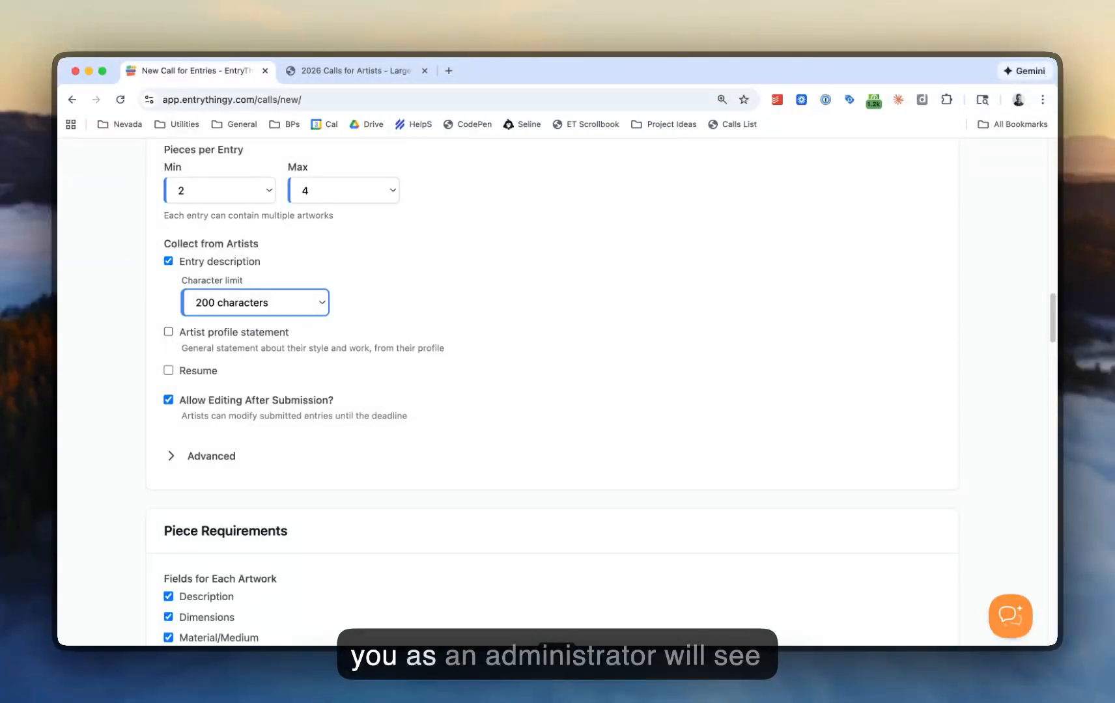
{"action": "left_click", "coordinate": [168, 332]}
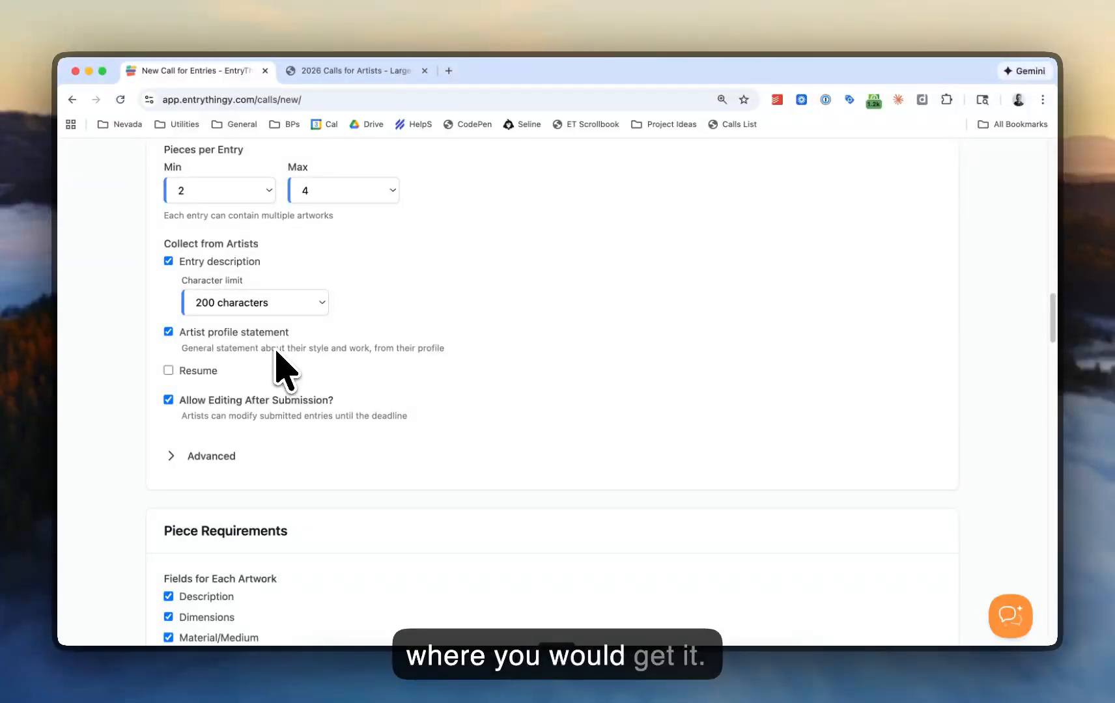
{"action": "scroll", "coordinate": [277, 355], "scroll_direction": "down", "scroll_amount": 1}
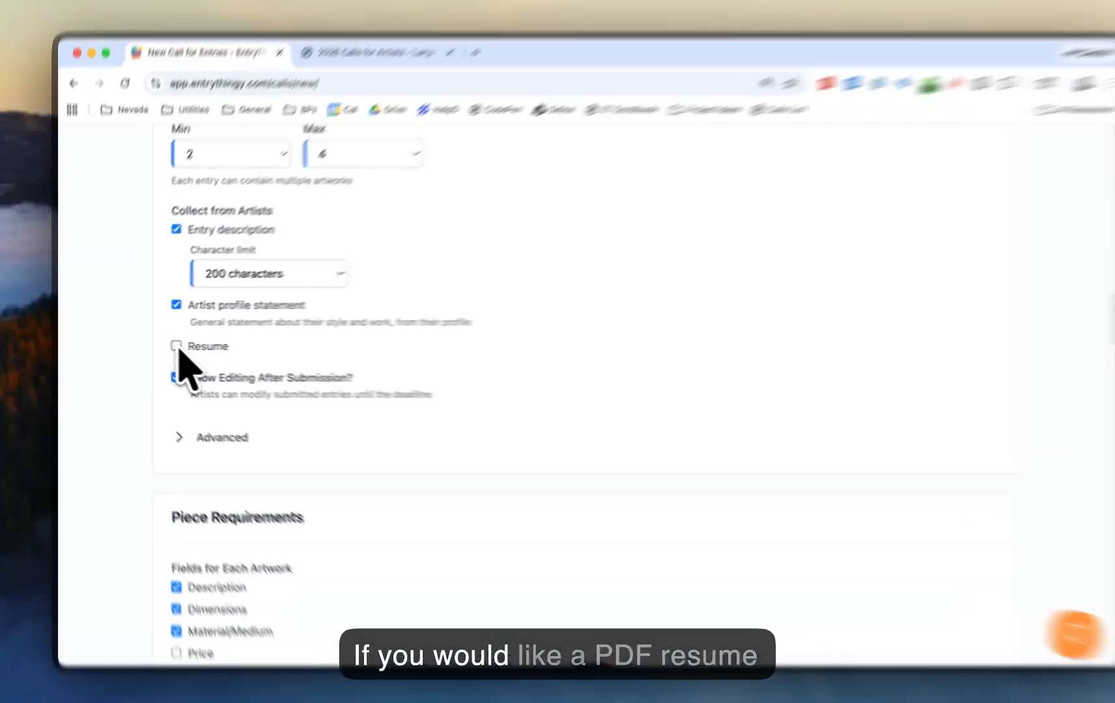
{"action": "left_click", "coordinate": [176, 346]}
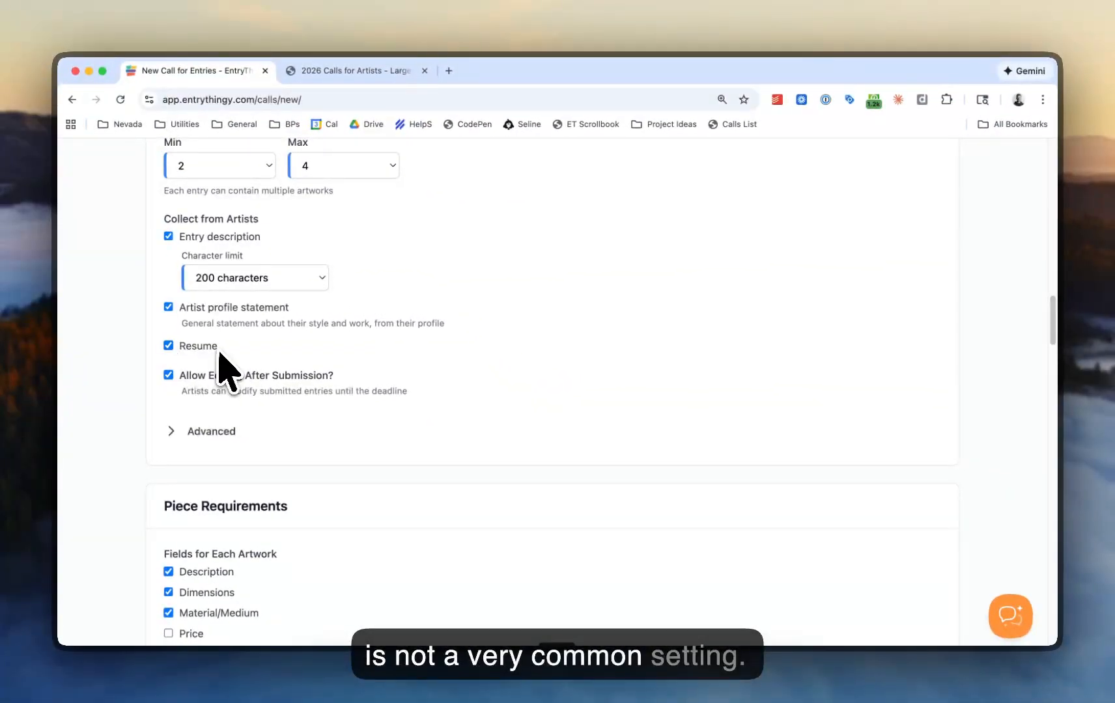
{"action": "left_click", "coordinate": [168, 345]}
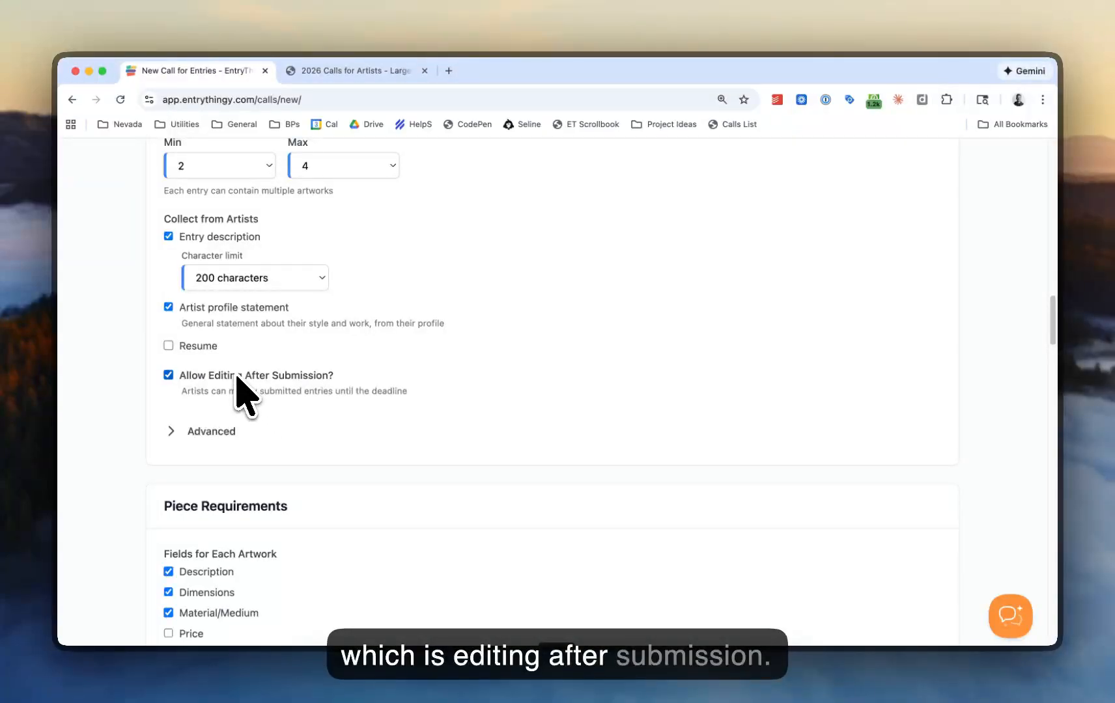
Step: Switch editing after submission off and back on
{"action": "scroll", "coordinate": [241, 391], "scroll_direction": "up", "scroll_amount": 1}
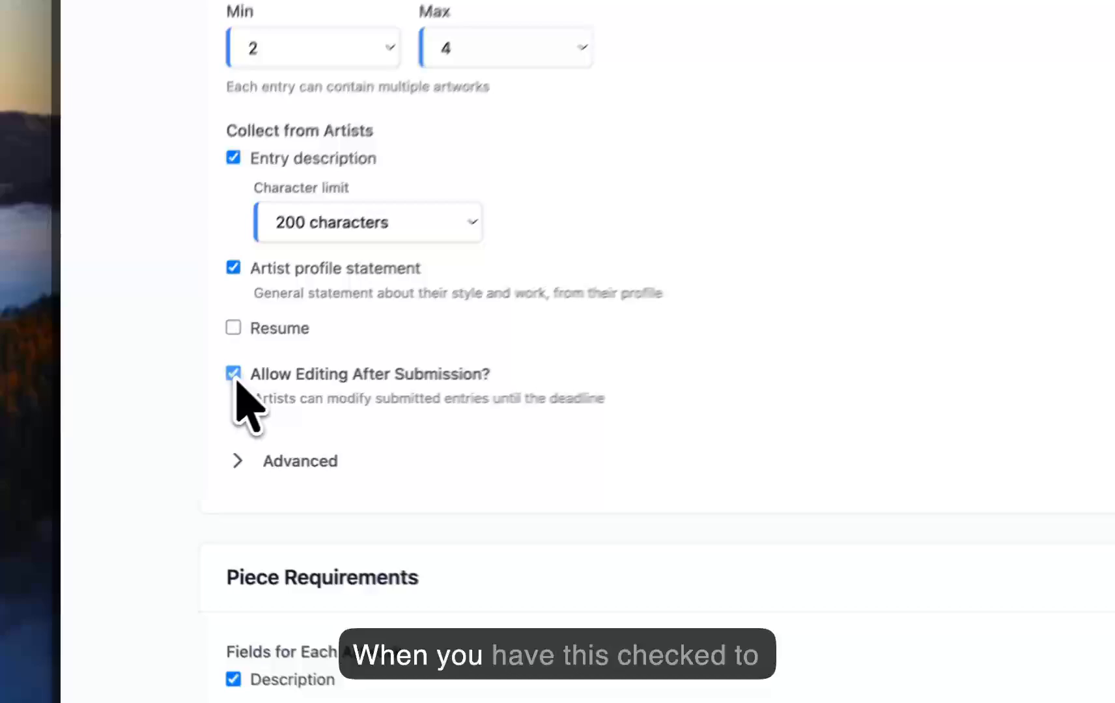
{"action": "left_click", "coordinate": [168, 415]}
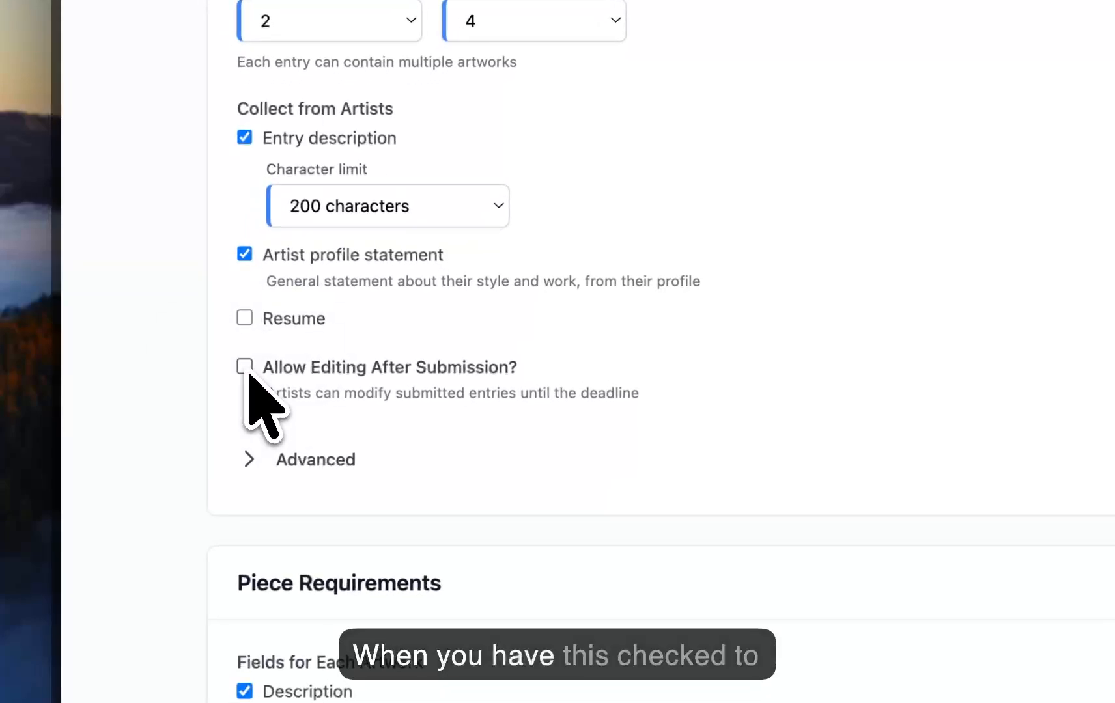
{"action": "left_click", "coordinate": [169, 414]}
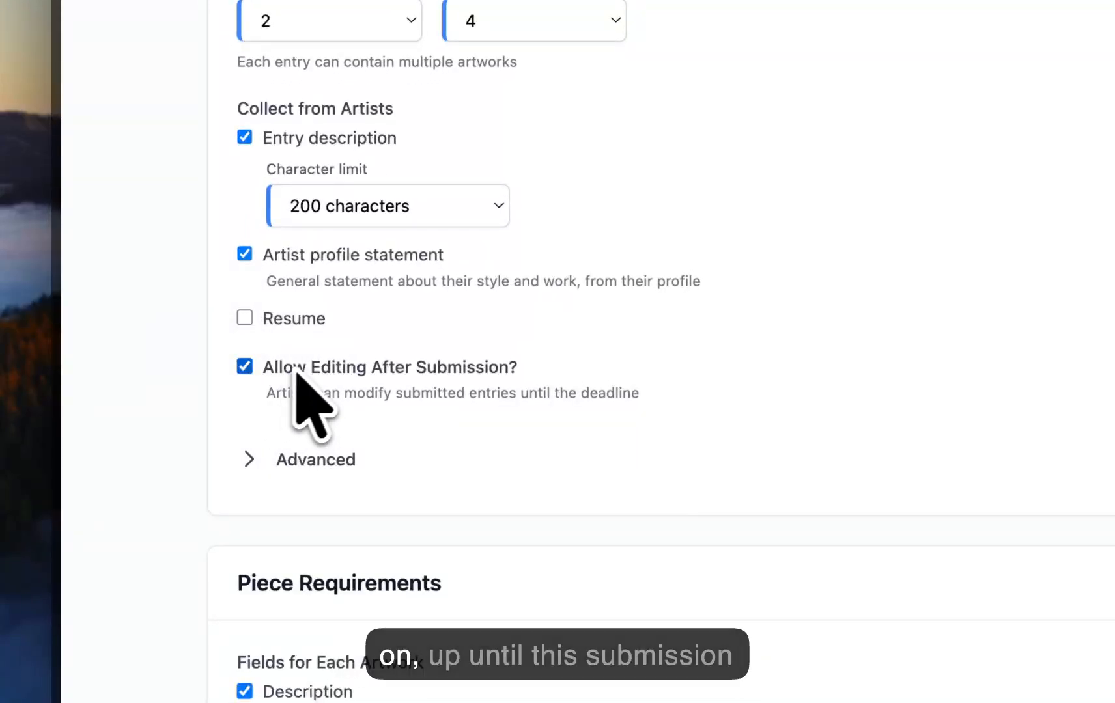
Step: Review the submission deadline in the key dates and disallow editing after submission in the entry requirements
{"action": "scroll", "coordinate": [293, 398], "scroll_direction": "up", "scroll_amount": 5}
{"action": "scroll", "coordinate": [314, 369], "scroll_direction": "up", "scroll_amount": 4}
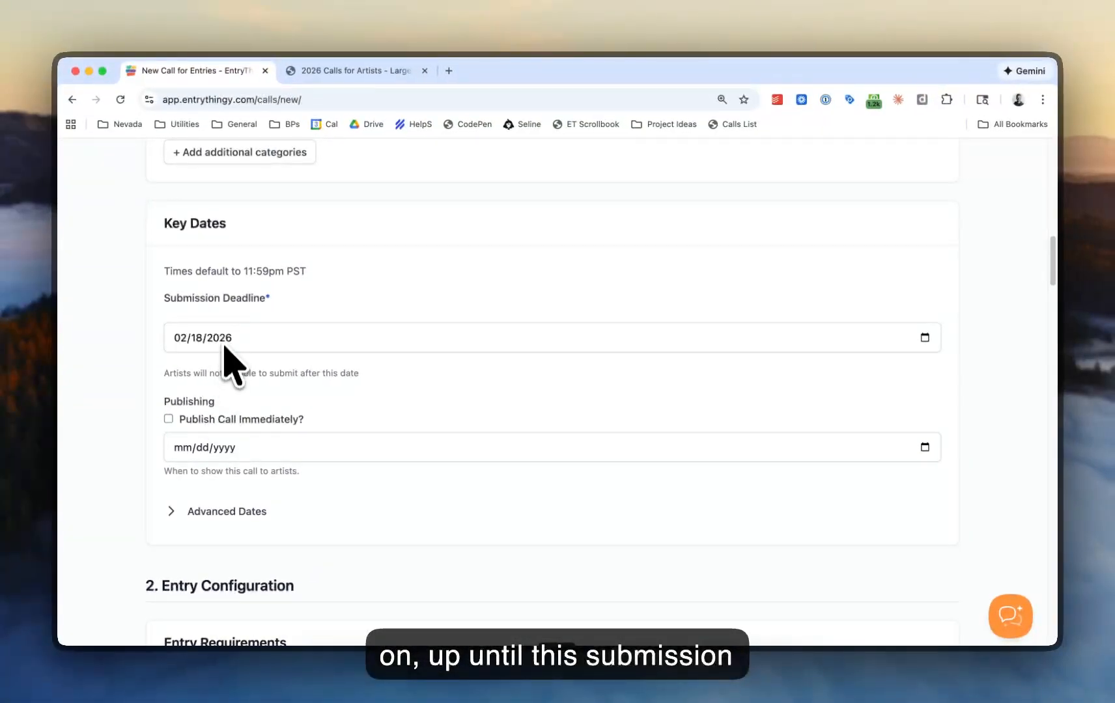
{"action": "scroll", "coordinate": [227, 351], "scroll_direction": "down", "scroll_amount": 7}
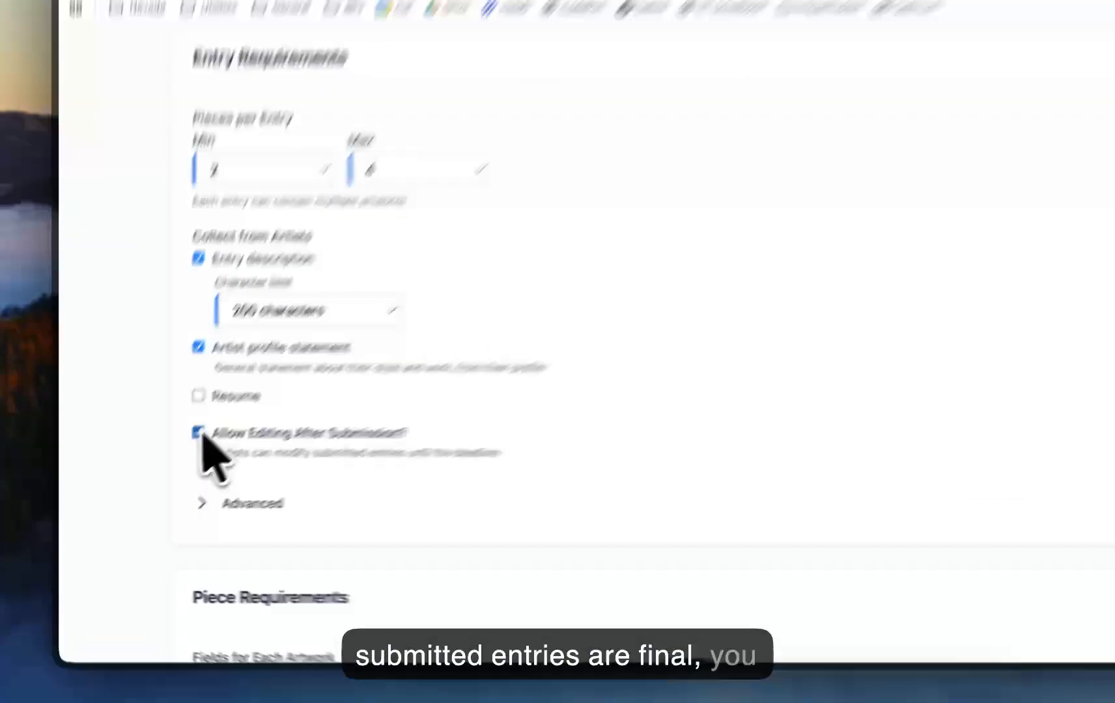
{"action": "left_click", "coordinate": [169, 463]}
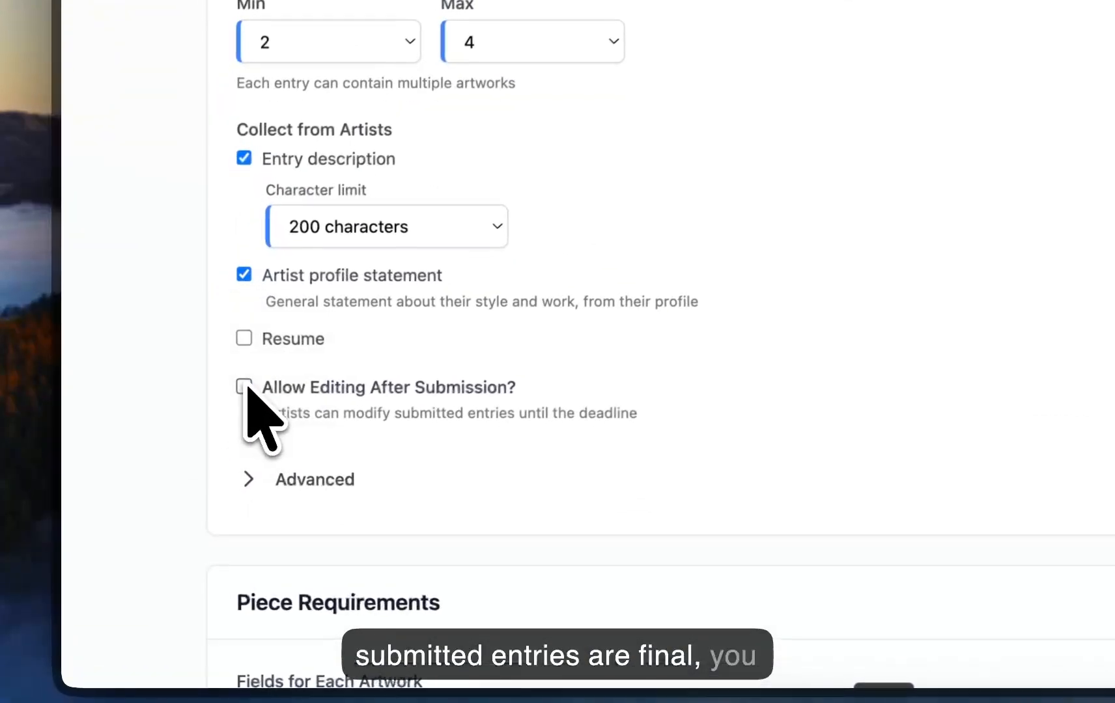
{"action": "left_click", "coordinate": [186, 340]}
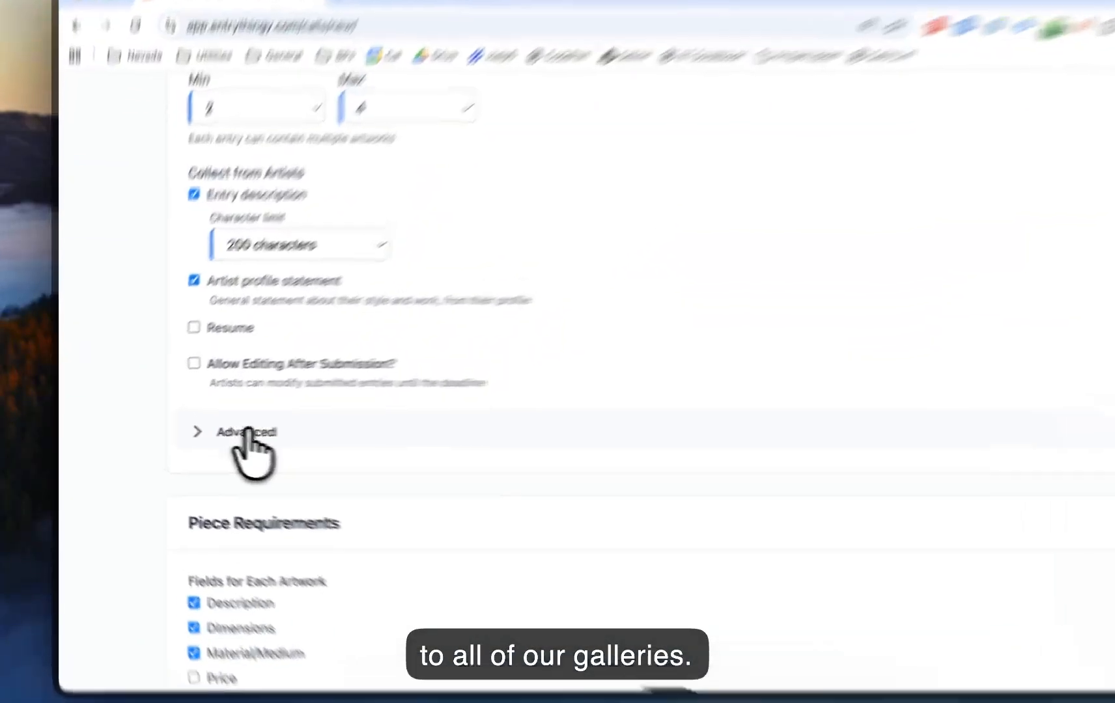
Step: Expand the advanced entry requirements and compare the maximum entries per artist with the pieces per entry
{"action": "left_click", "coordinate": [211, 432]}
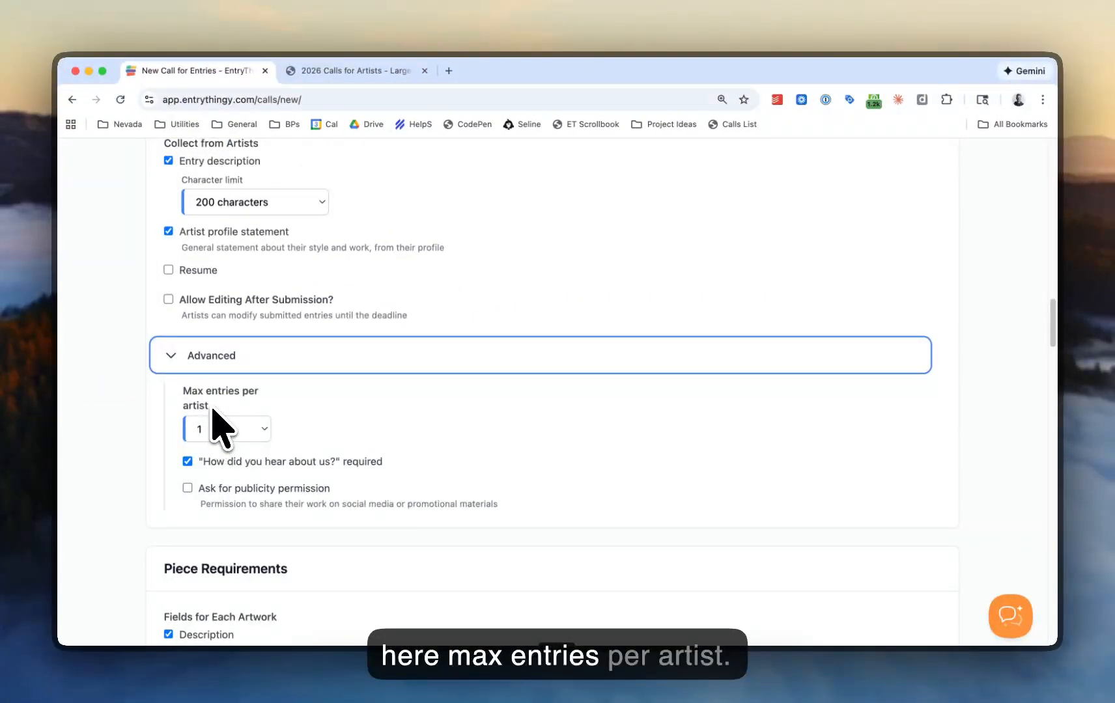
{"action": "scroll", "coordinate": [215, 420], "scroll_direction": "up", "scroll_amount": 4}
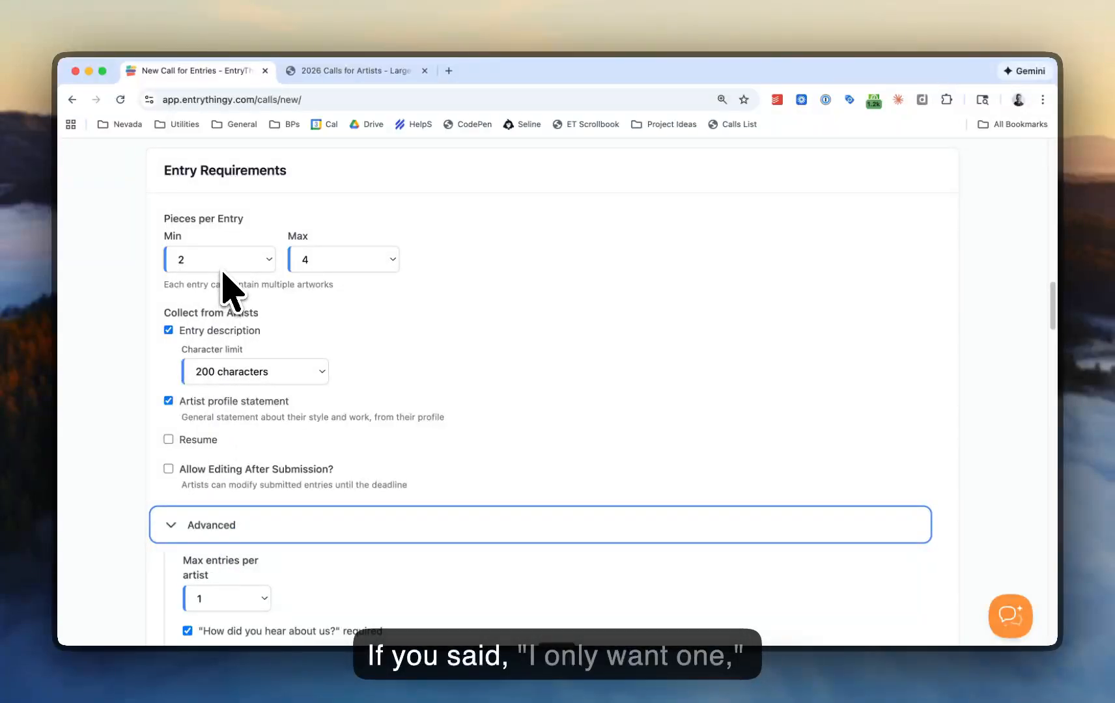
{"action": "scroll", "coordinate": [279, 423], "scroll_direction": "down", "scroll_amount": 3}
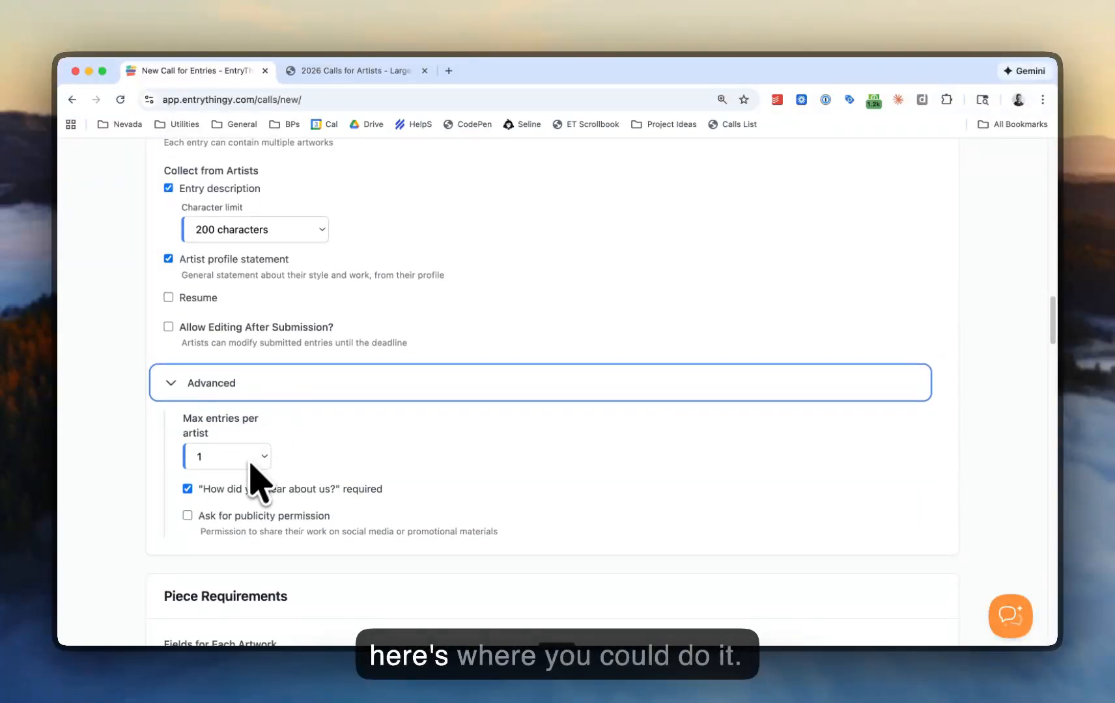
{"action": "scroll", "coordinate": [267, 449], "scroll_direction": "up", "scroll_amount": 2}
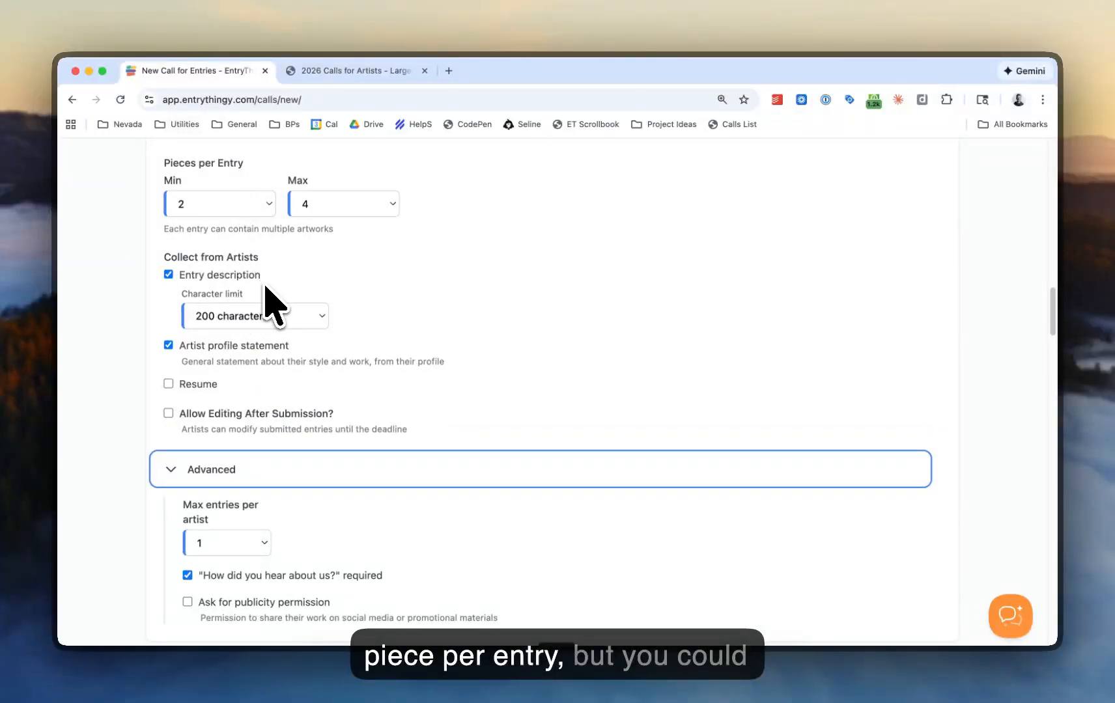
Step: Try a maximum of 5 entries per artist and return the limit to 1
{"action": "left_click", "coordinate": [238, 545]}
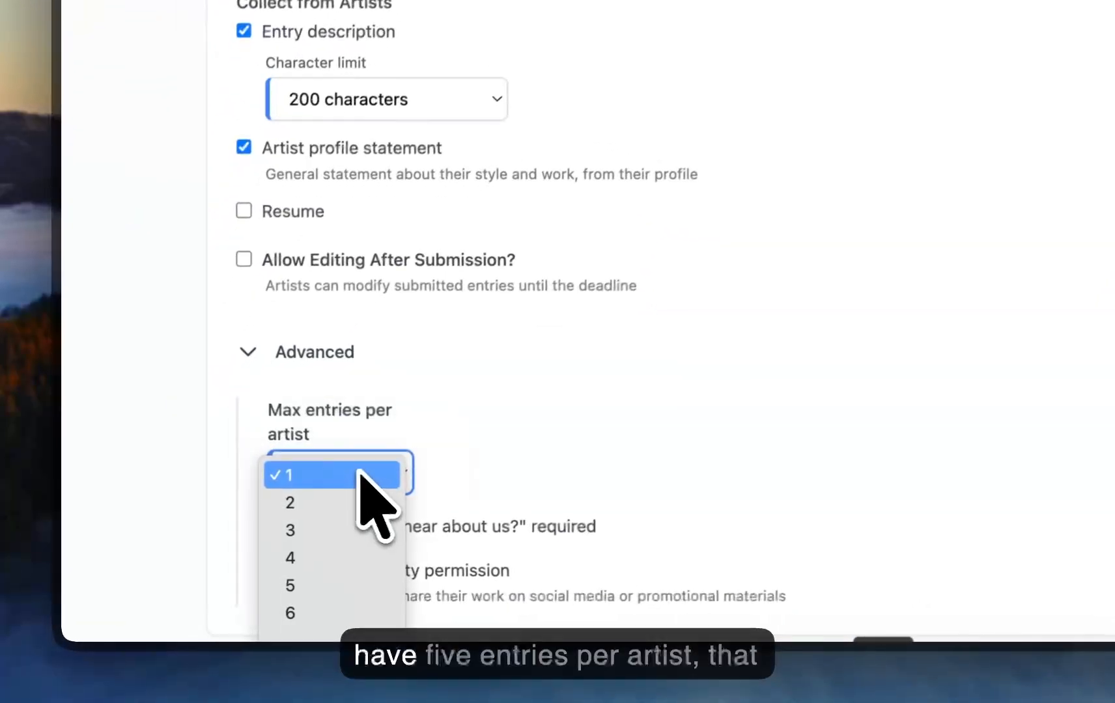
{"action": "left_click", "coordinate": [352, 586]}
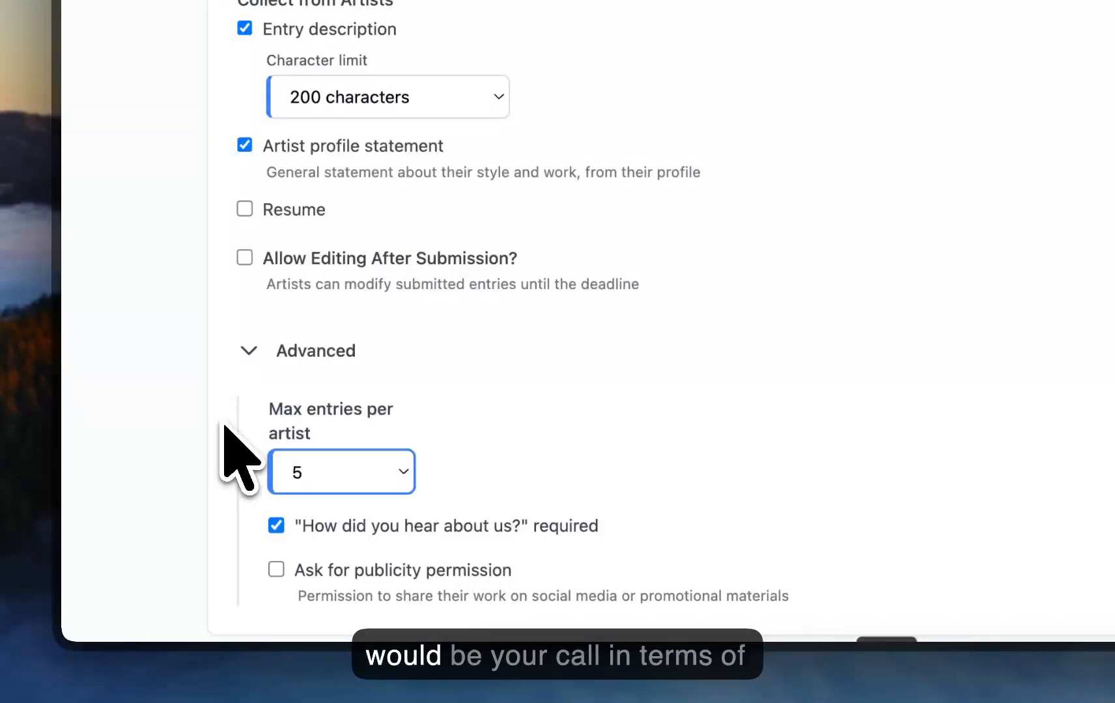
{"action": "left_click", "coordinate": [335, 482]}
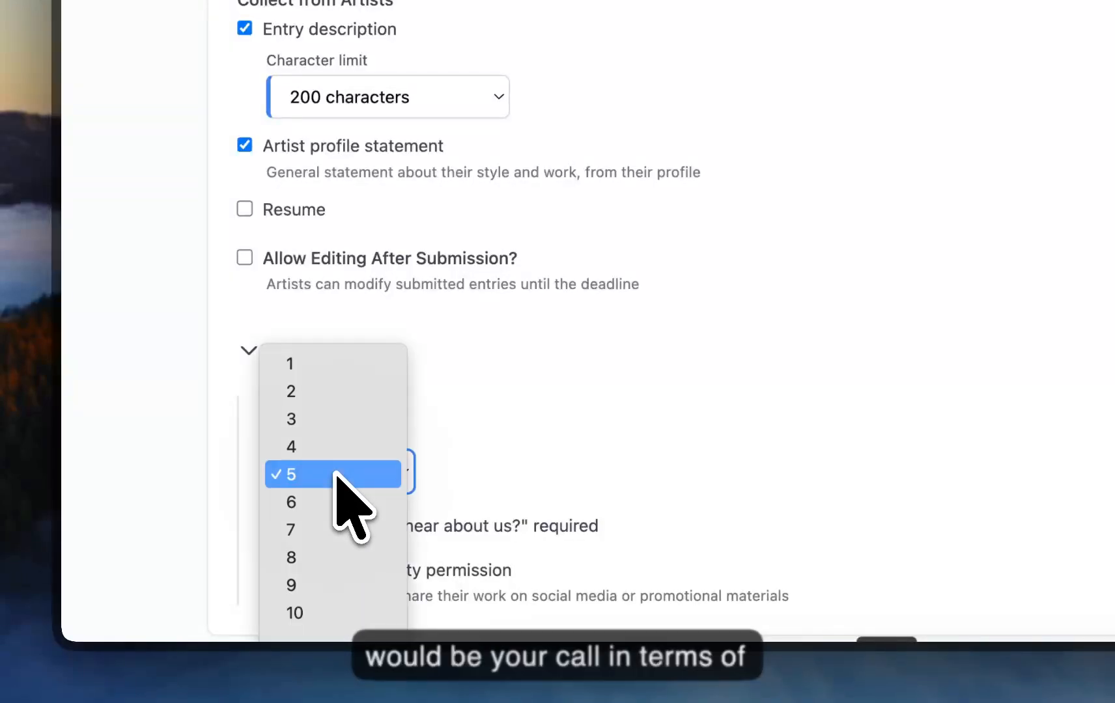
{"action": "left_click", "coordinate": [341, 381]}
Step: Switch the publicity permission request on and back off in the advanced entry requirements
{"action": "scroll", "coordinate": [340, 391], "scroll_direction": "down", "scroll_amount": 3}
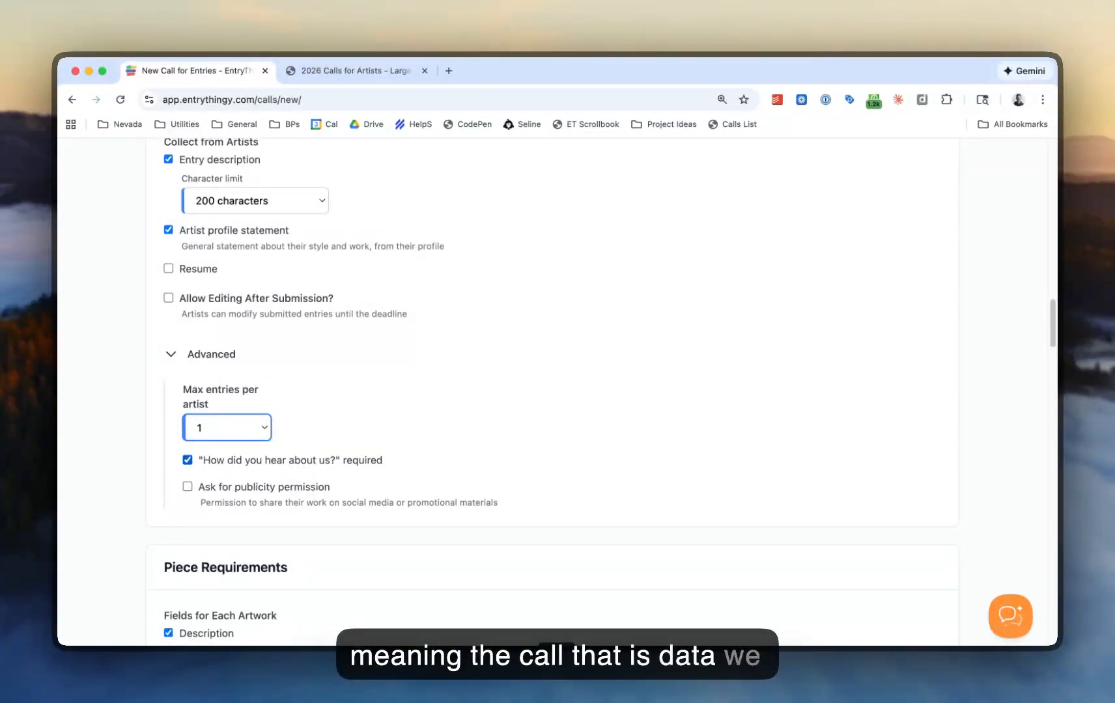
{"action": "scroll", "coordinate": [274, 460], "scroll_direction": "down", "scroll_amount": 2}
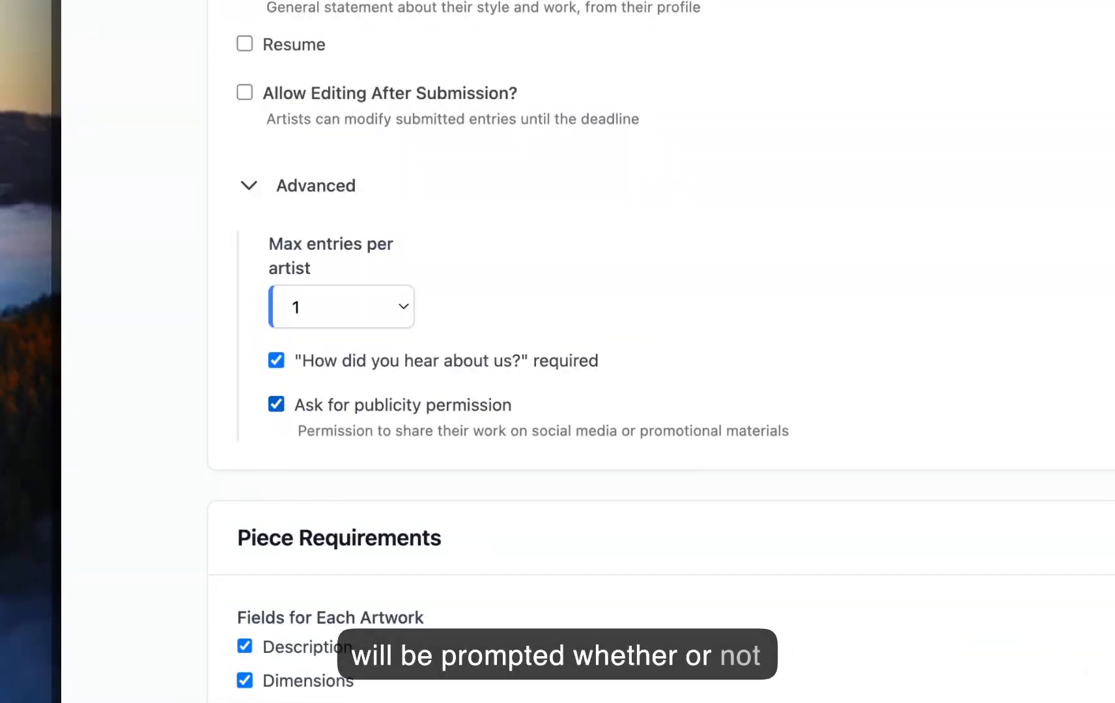
{"action": "left_click", "coordinate": [276, 404]}
{"action": "scroll", "coordinate": [207, 375], "scroll_direction": "down", "scroll_amount": 1}
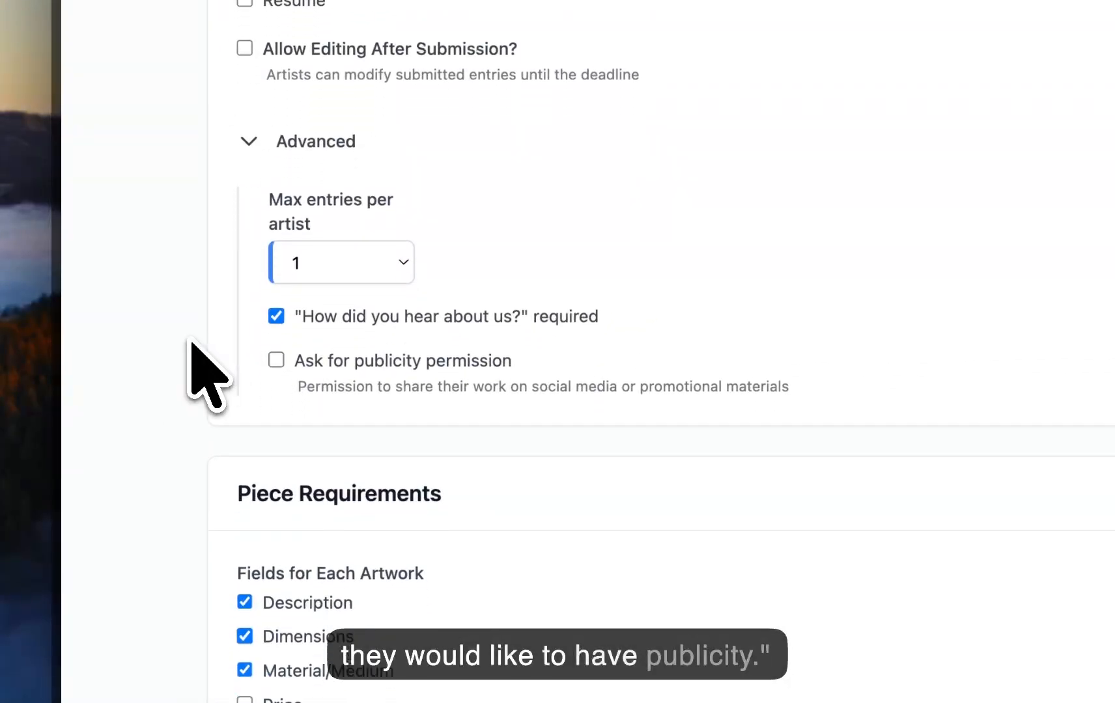
Step: Review the fields for each artwork in the piece requirements and compare them with the entry requirements
{"action": "scroll", "coordinate": [188, 345], "scroll_direction": "down", "scroll_amount": 5}
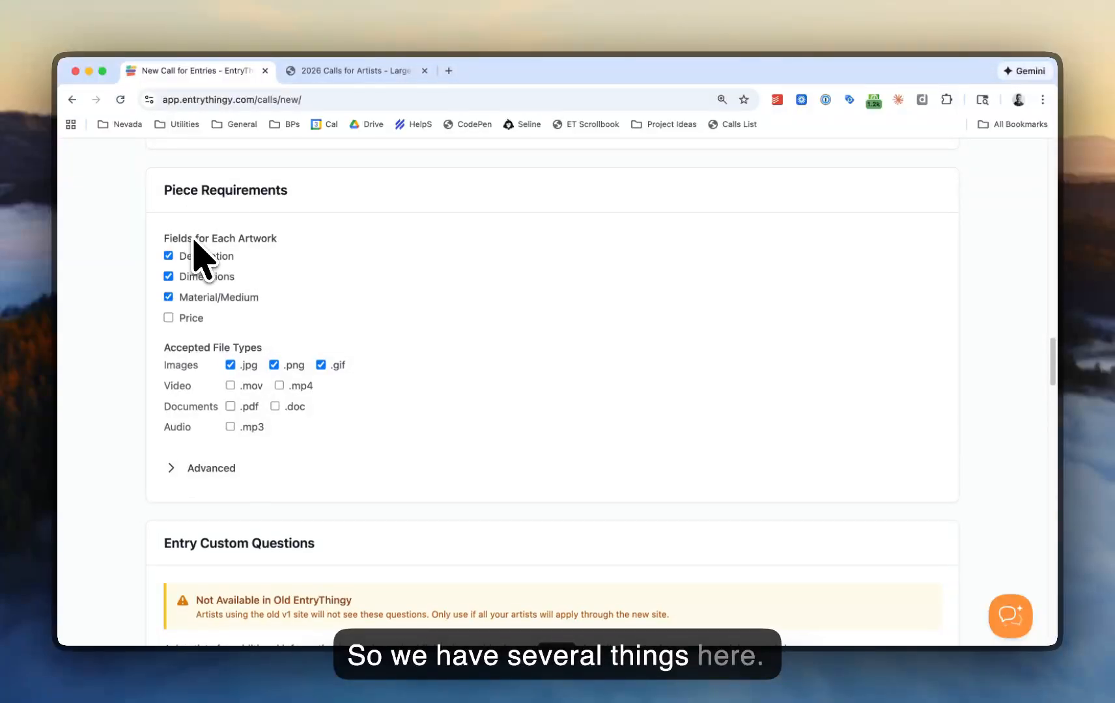
{"action": "scroll", "coordinate": [193, 241], "scroll_direction": "up", "scroll_amount": 3}
{"action": "scroll", "coordinate": [193, 241], "scroll_direction": "up", "scroll_amount": 1}
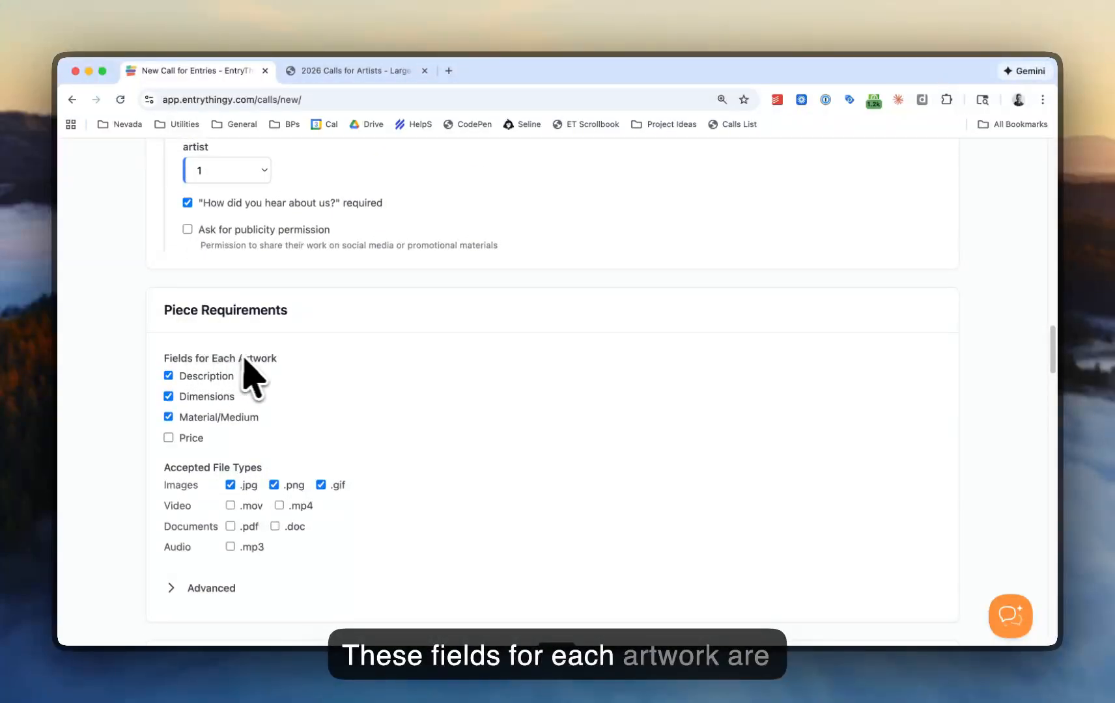
{"action": "scroll", "coordinate": [254, 376], "scroll_direction": "up", "scroll_amount": 10}
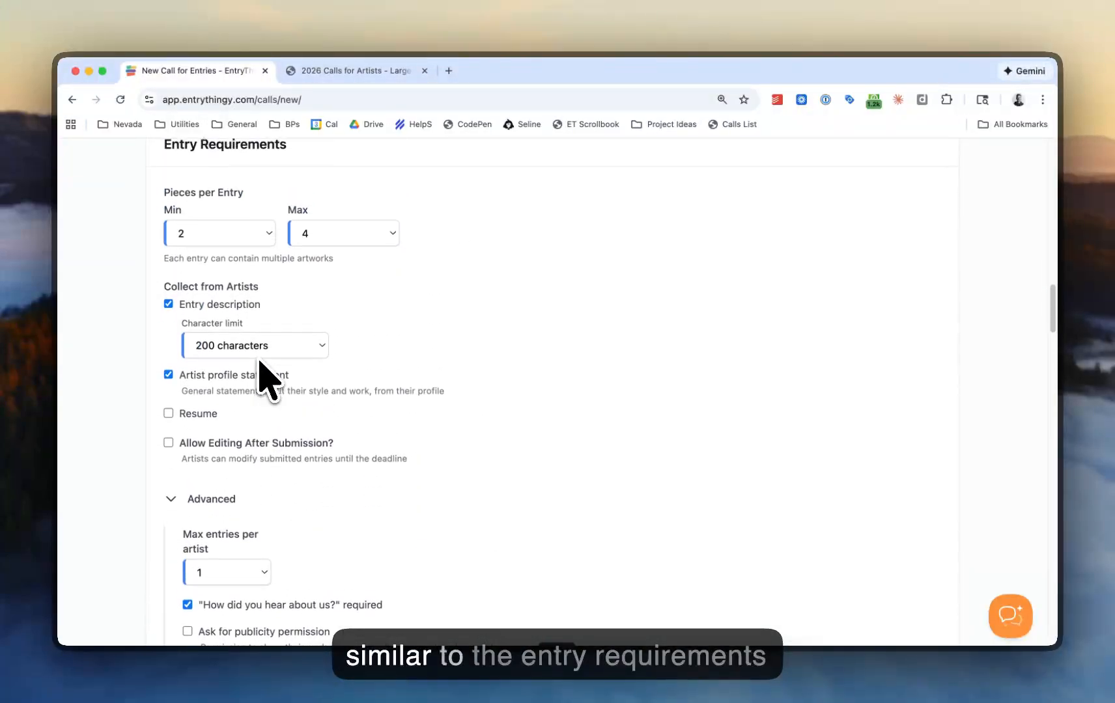
Step: Switch the depth field for 3D artwork on and back off in the advanced piece requirements, and collapse them
{"action": "scroll", "coordinate": [255, 371], "scroll_direction": "down", "scroll_amount": 5}
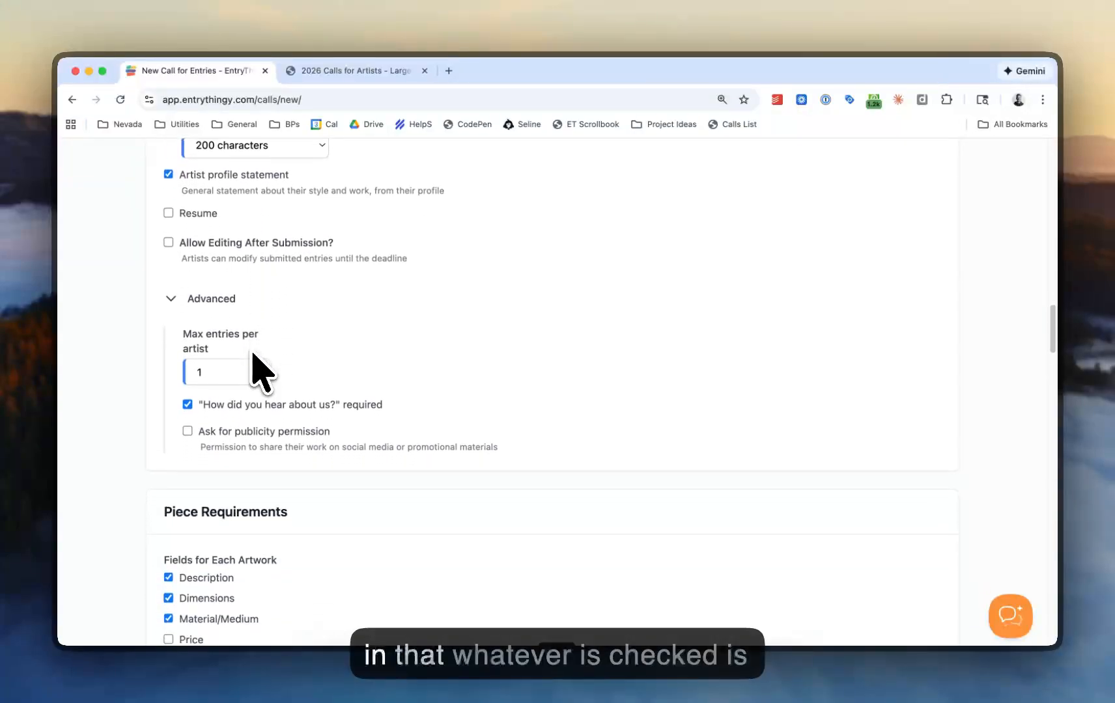
{"action": "scroll", "coordinate": [253, 357], "scroll_direction": "down", "scroll_amount": 7}
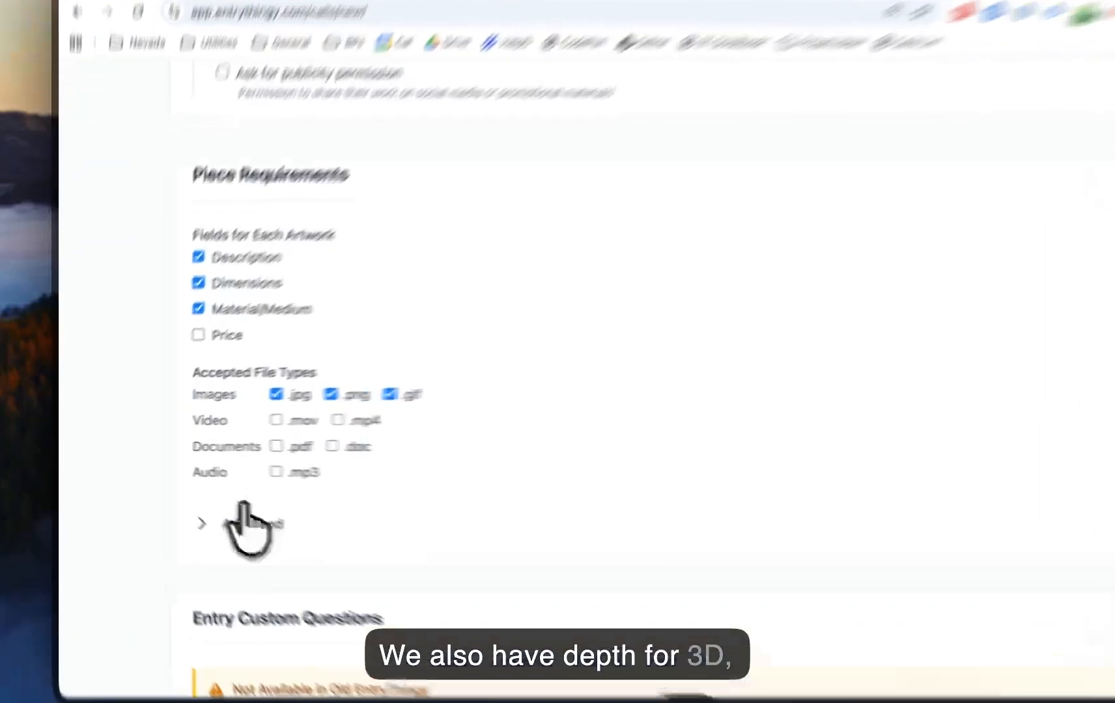
{"action": "left_click", "coordinate": [204, 507]}
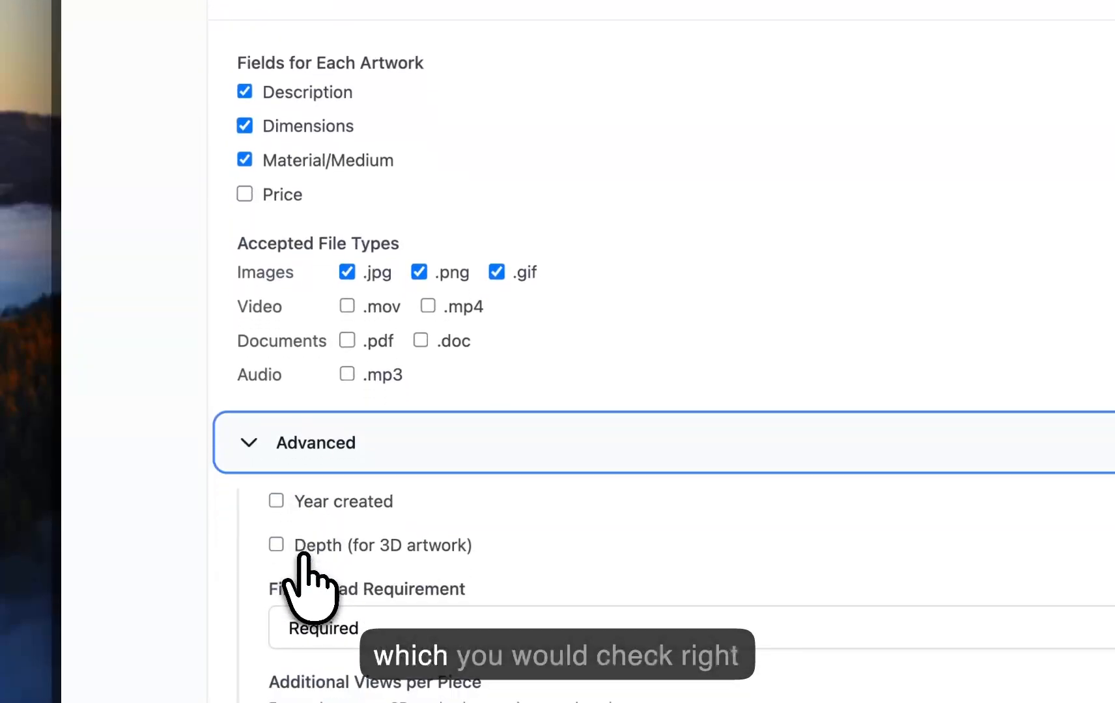
{"action": "left_click", "coordinate": [277, 545]}
{"action": "left_click", "coordinate": [277, 544]}
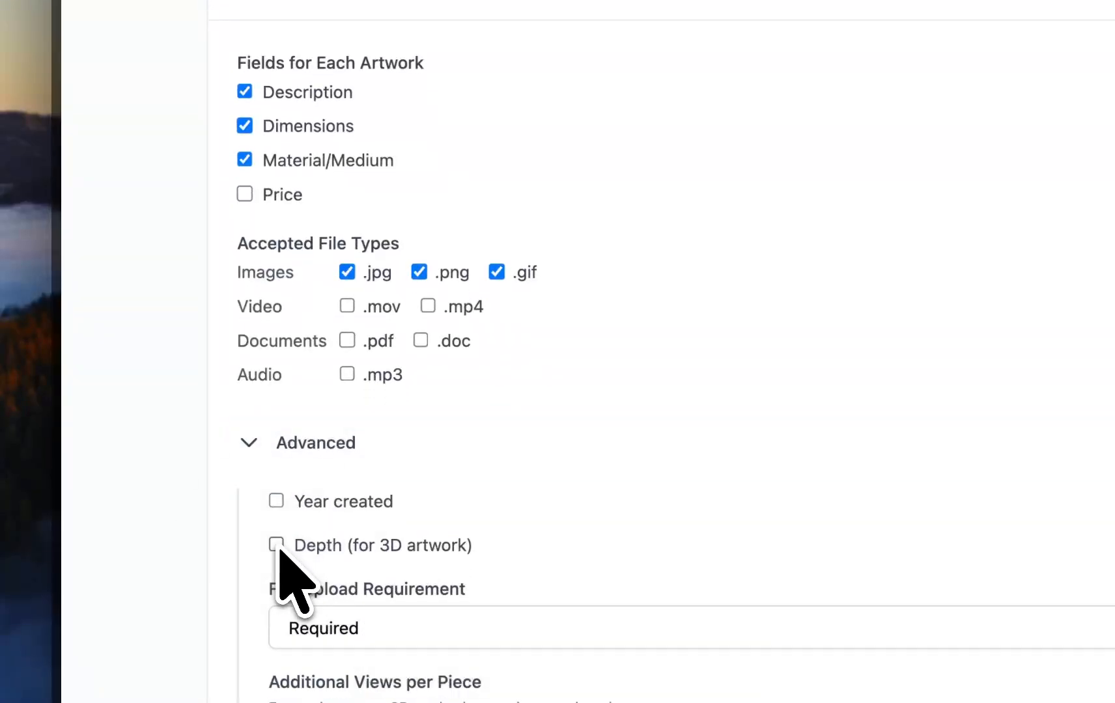
{"action": "left_click", "coordinate": [257, 448]}
{"action": "scroll", "coordinate": [262, 193], "scroll_direction": "up", "scroll_amount": 2}
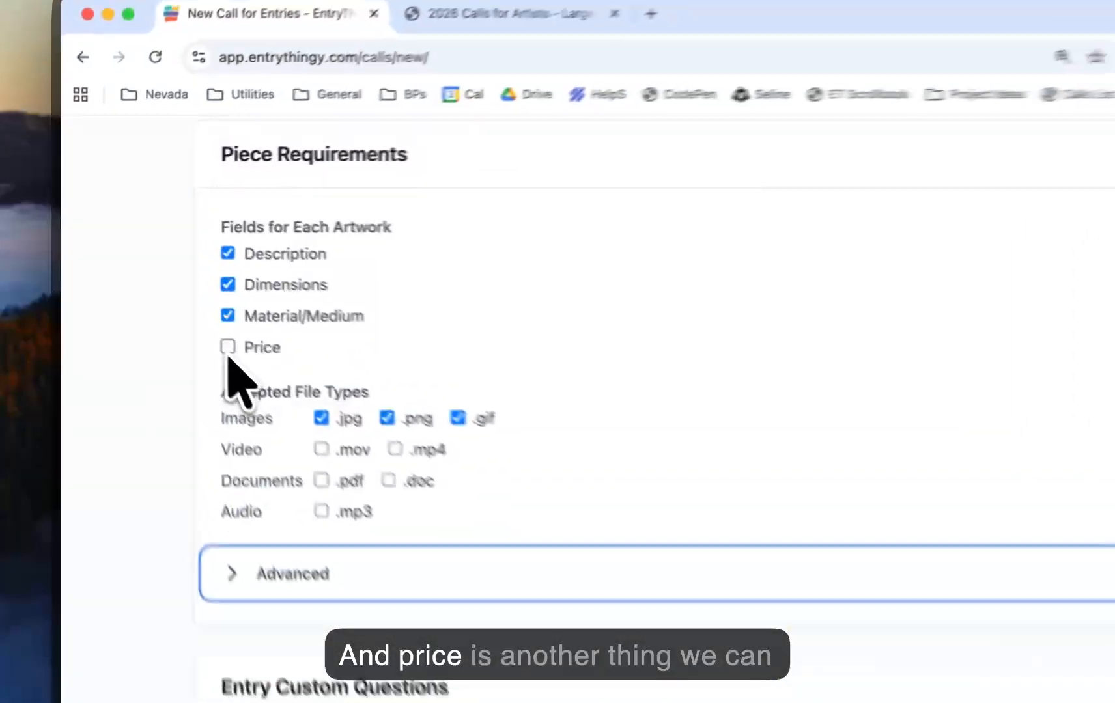
Step: Try the price field for each artwork, check its currency choices, and switch the field off again
{"action": "left_click", "coordinate": [168, 292]}
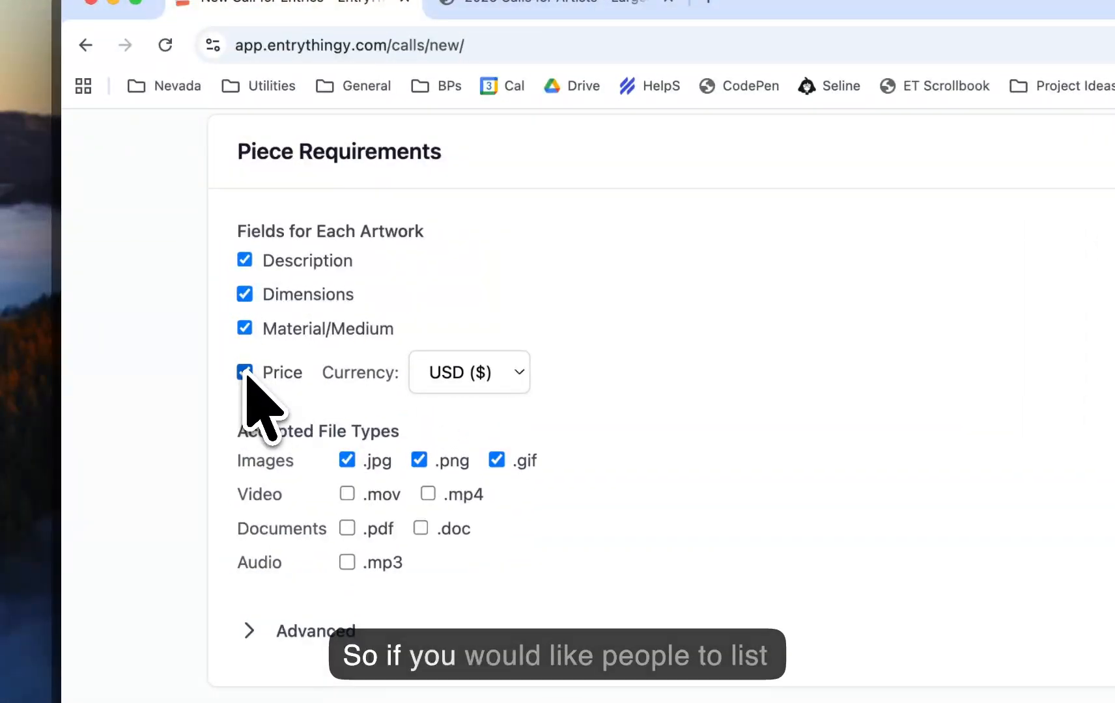
{"action": "left_click", "coordinate": [245, 373]}
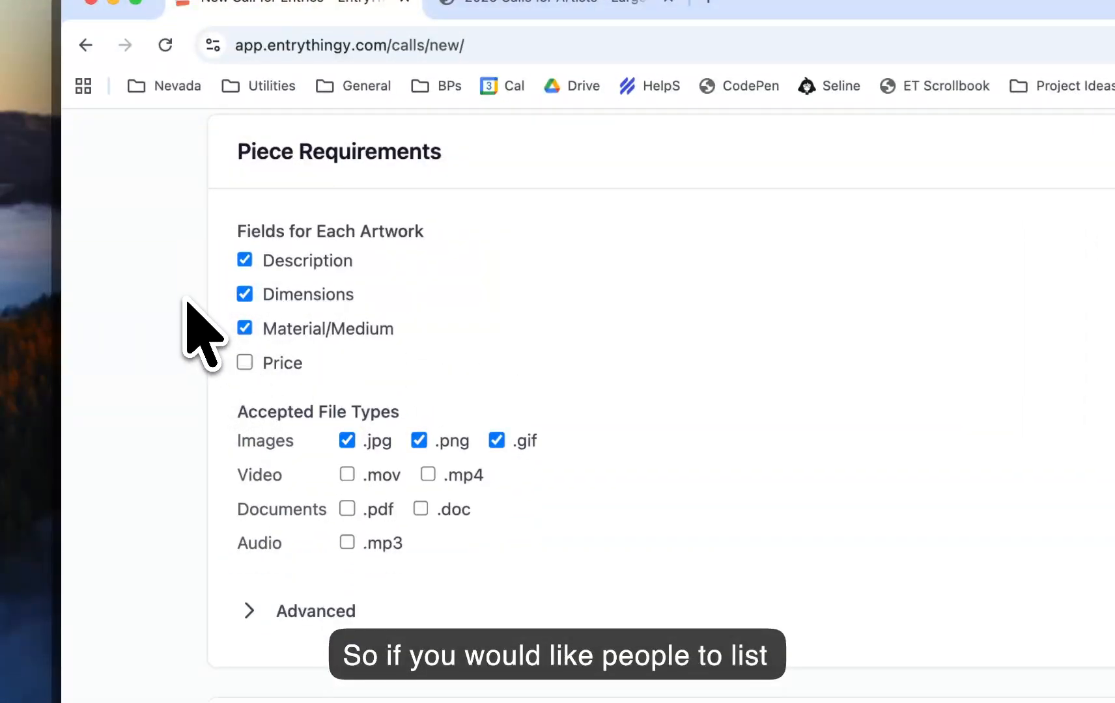
{"action": "left_click", "coordinate": [245, 362]}
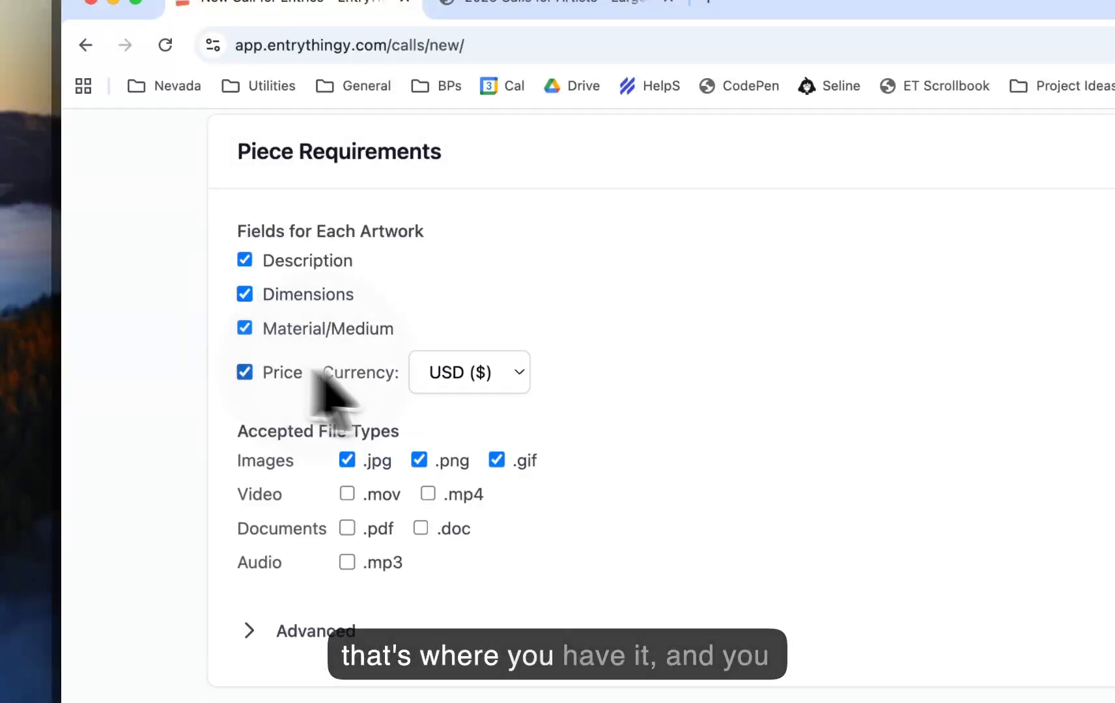
{"action": "left_click", "coordinate": [469, 375]}
{"action": "left_click", "coordinate": [554, 376]}
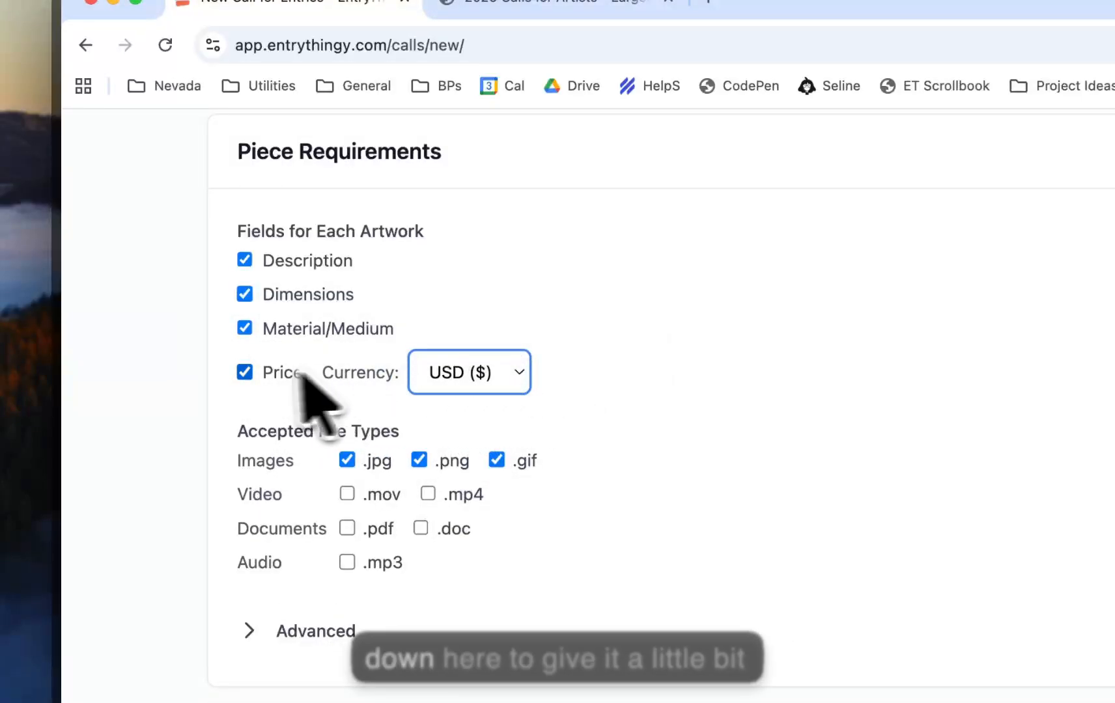
{"action": "left_click", "coordinate": [245, 373]}
{"action": "scroll", "coordinate": [495, 374], "scroll_direction": "down", "scroll_amount": 1}
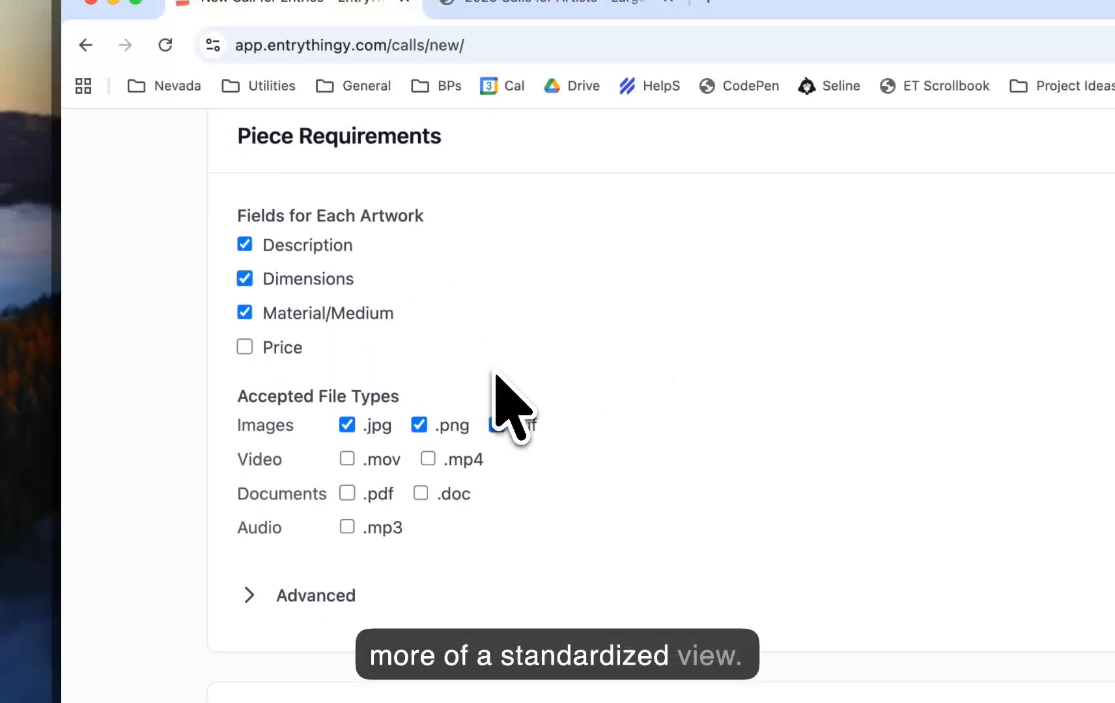
{"action": "scroll", "coordinate": [495, 374], "scroll_direction": "up", "scroll_amount": 1}
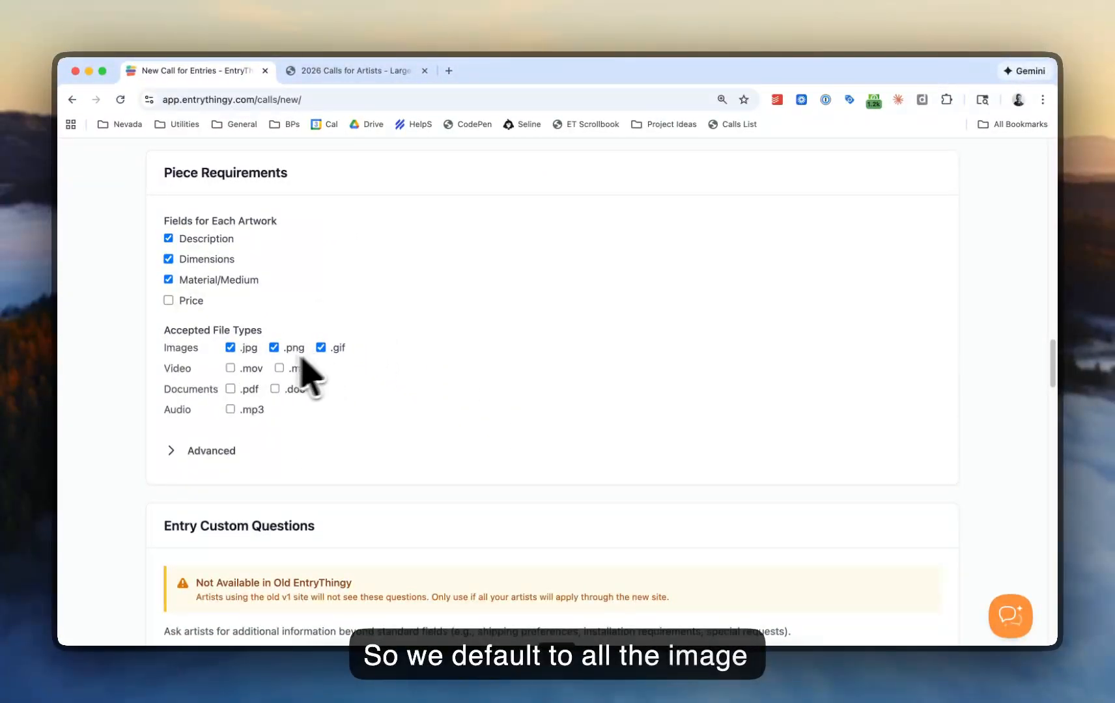
Step: Try accepting .pdf and .mp4 files, and restrict the accepted file types to .mp3 only
{"action": "left_click", "coordinate": [230, 389]}
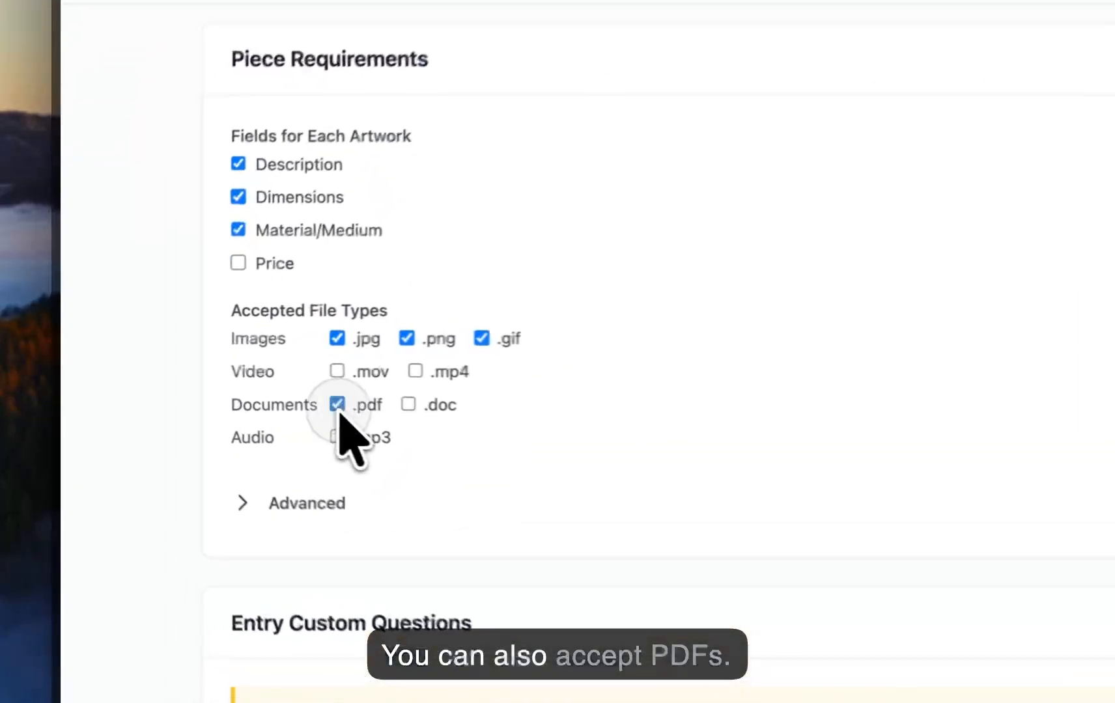
{"action": "left_click", "coordinate": [279, 368]}
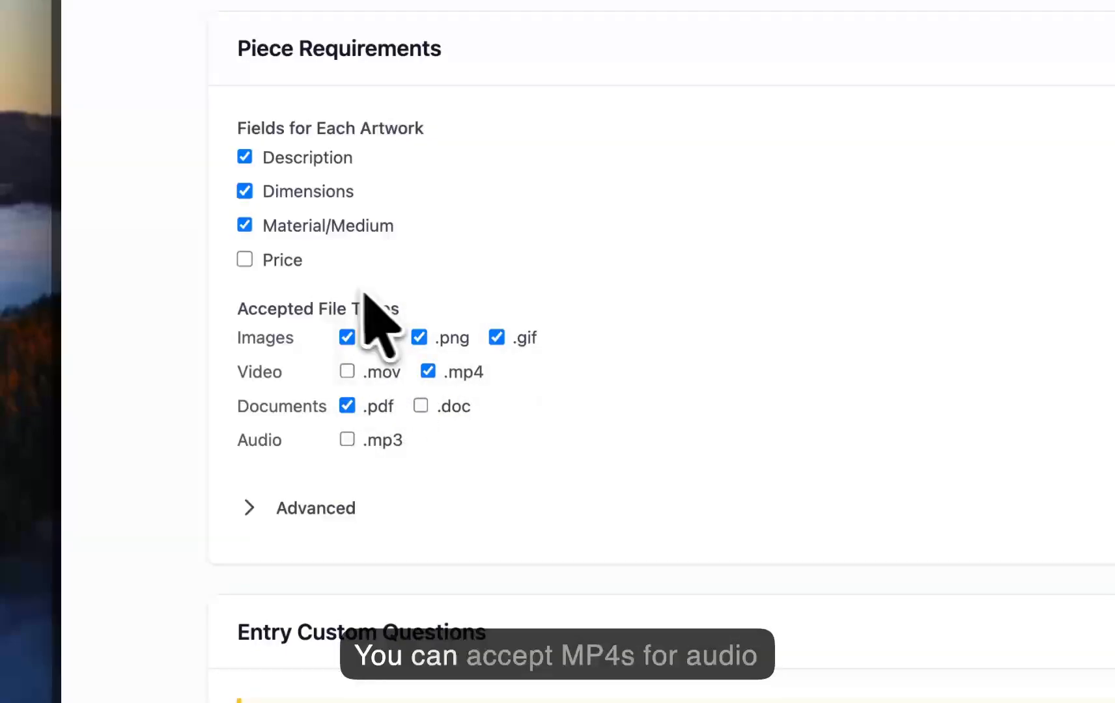
{"action": "left_click", "coordinate": [347, 406]}
{"action": "left_click", "coordinate": [347, 440]}
{"action": "left_click", "coordinate": [427, 371]}
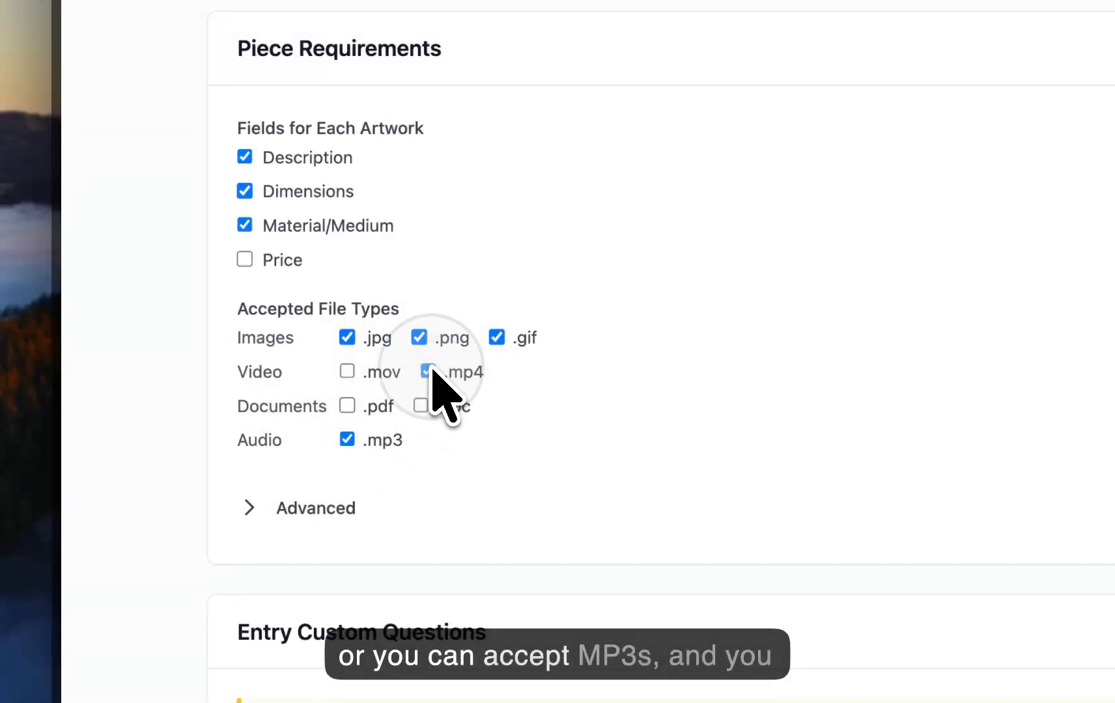
{"action": "left_click", "coordinate": [347, 338]}
{"action": "left_click", "coordinate": [419, 337]}
{"action": "left_click", "coordinate": [500, 339]}
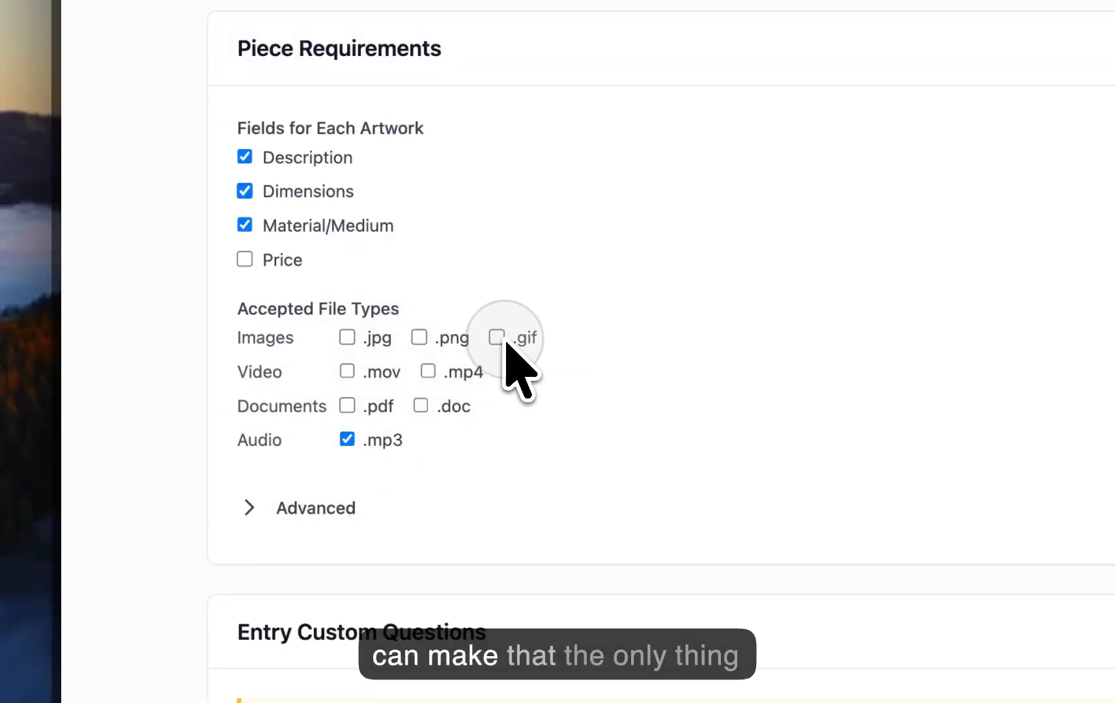
Step: Restore .jpg, .png and .gif as accepted file types and remove .mp3
{"action": "left_click", "coordinate": [445, 339]}
{"action": "left_click", "coordinate": [358, 339]}
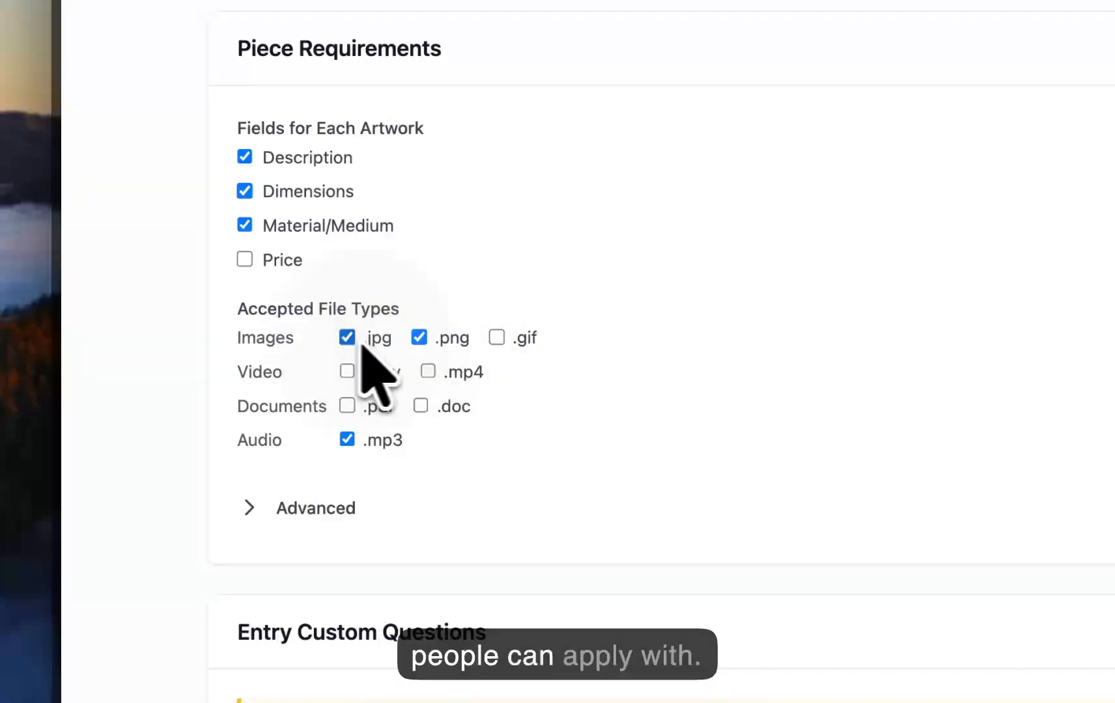
{"action": "left_click", "coordinate": [498, 339]}
{"action": "left_click", "coordinate": [360, 441]}
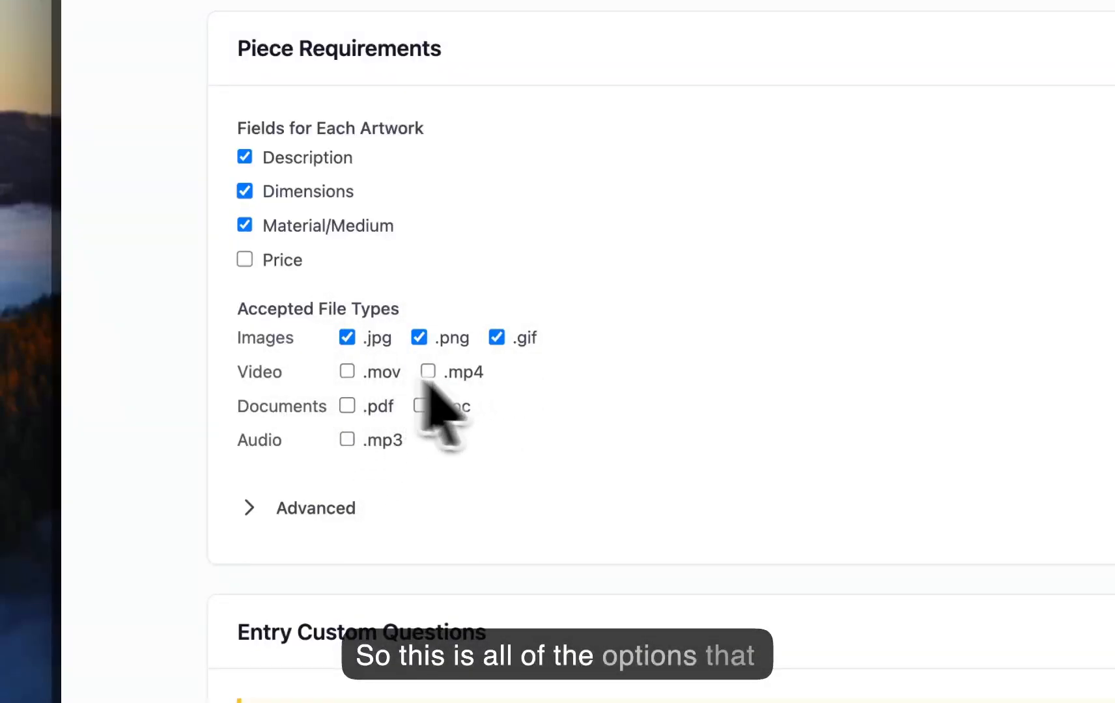
Step: Expand the advanced piece requirements and compare the depth option with the dimensions field for each artwork
{"action": "scroll", "coordinate": [295, 391], "scroll_direction": "down", "scroll_amount": 3}
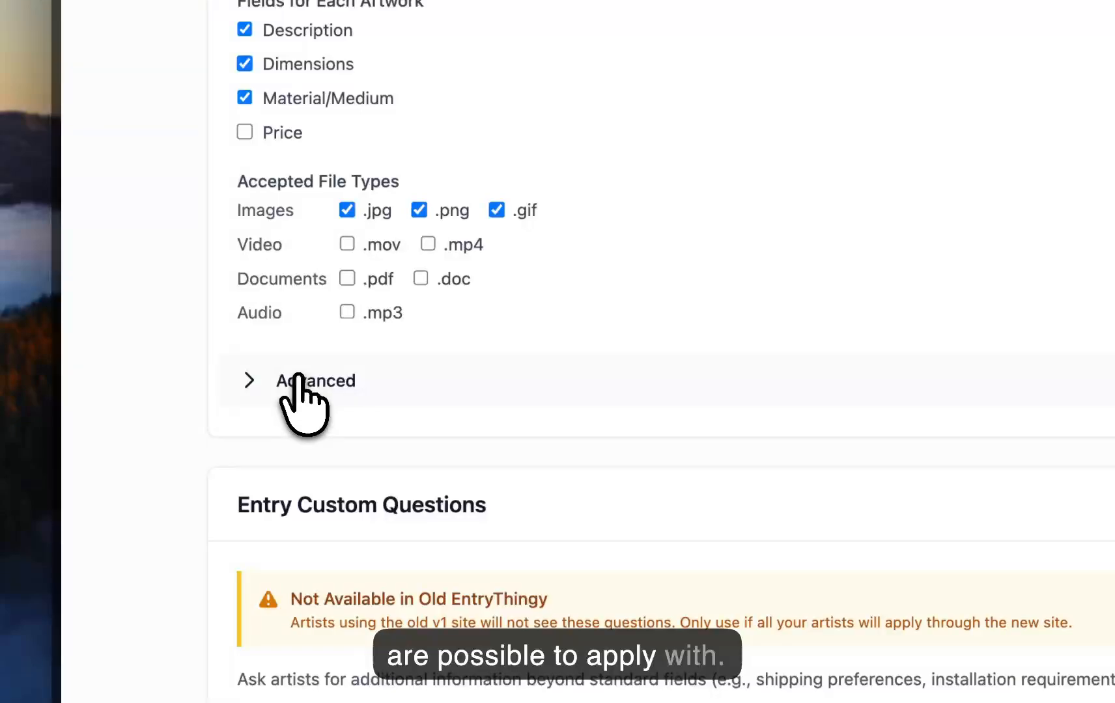
{"action": "left_click", "coordinate": [297, 379]}
{"action": "scroll", "coordinate": [298, 384], "scroll_direction": "down", "scroll_amount": 5}
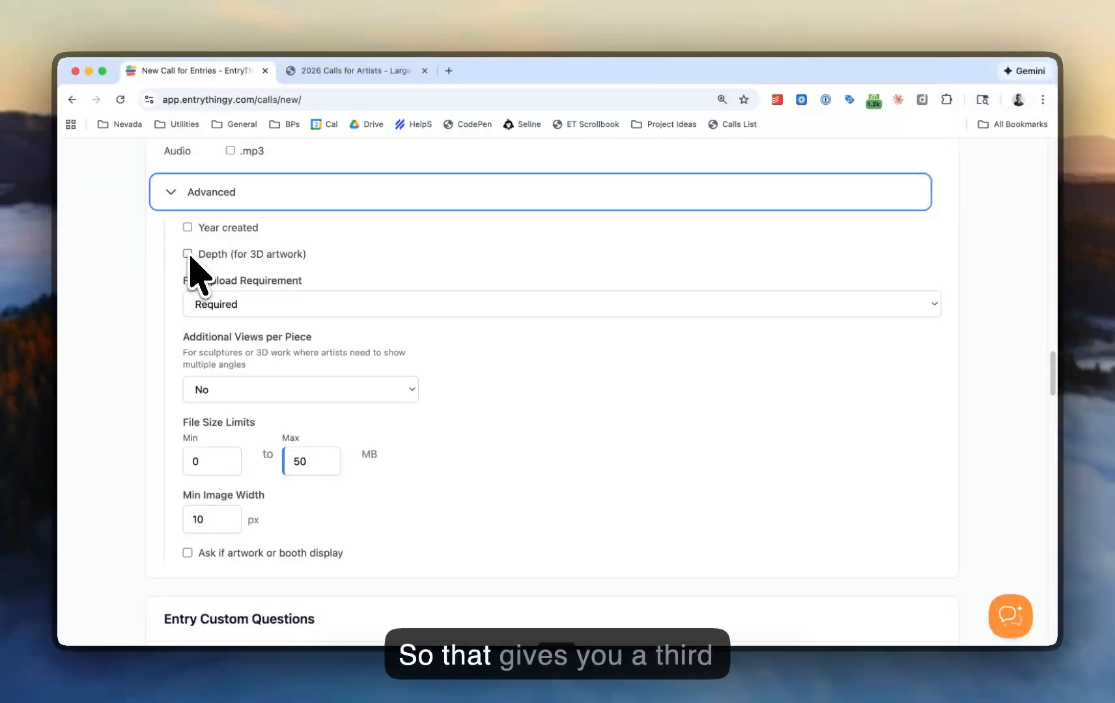
{"action": "scroll", "coordinate": [202, 254], "scroll_direction": "up", "scroll_amount": 5}
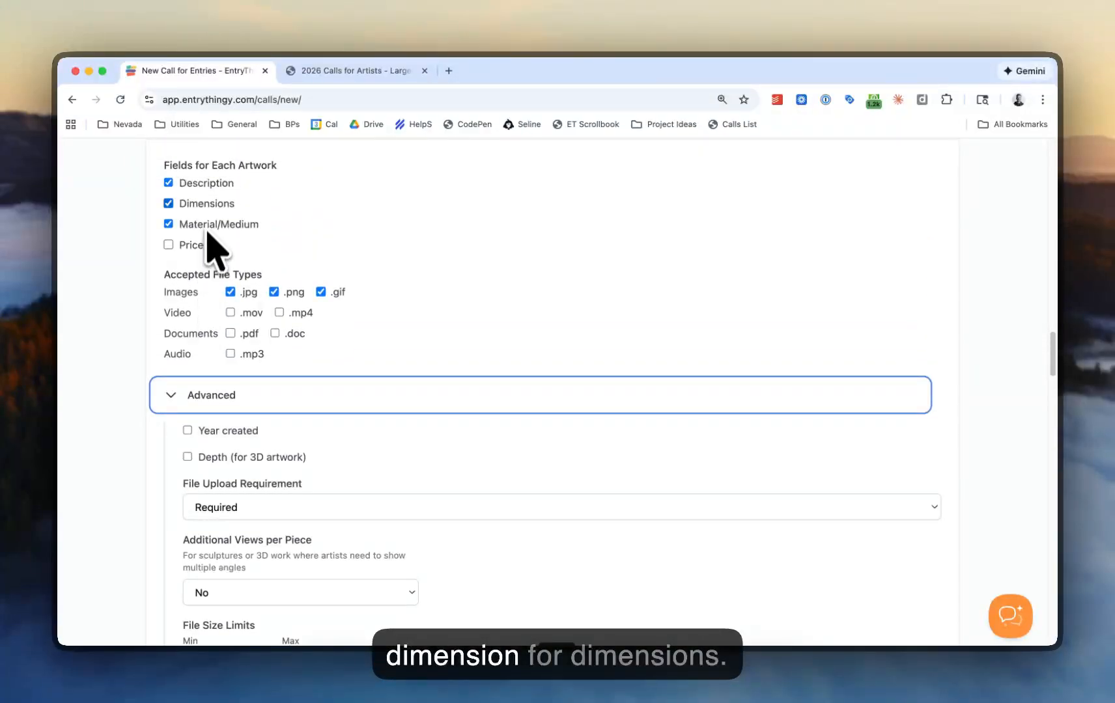
{"action": "scroll", "coordinate": [214, 404], "scroll_direction": "down", "scroll_amount": 4}
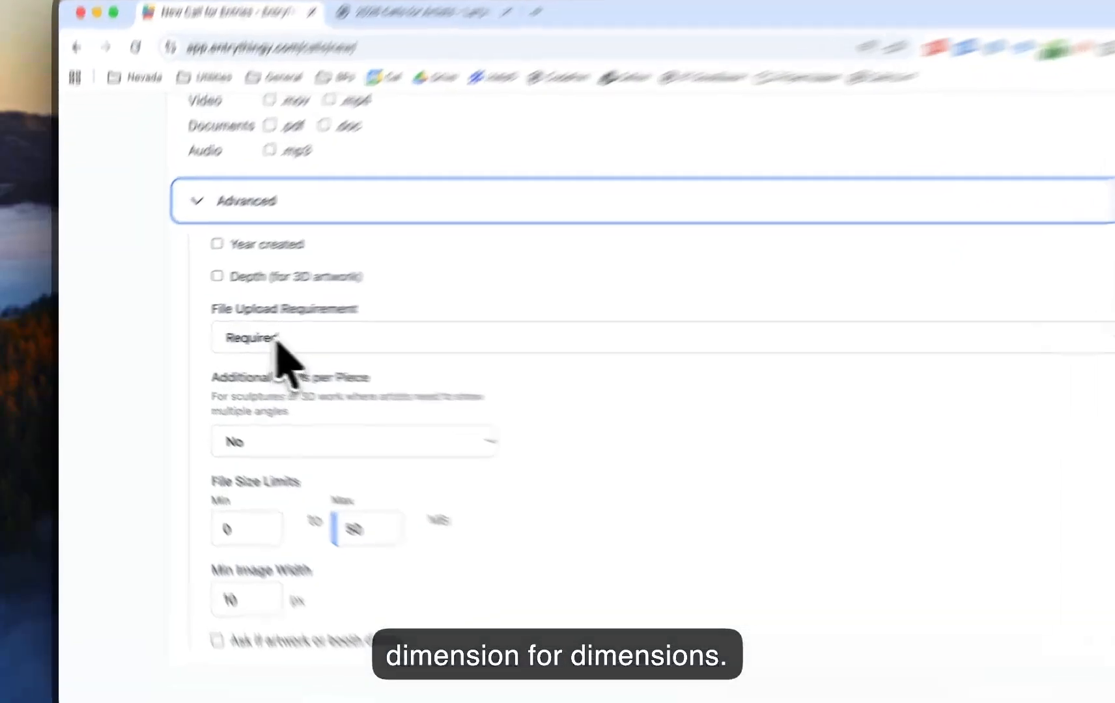
Step: Try "Either file upload or web page link" as the file upload requirement and return it to Required
{"action": "left_click", "coordinate": [235, 370]}
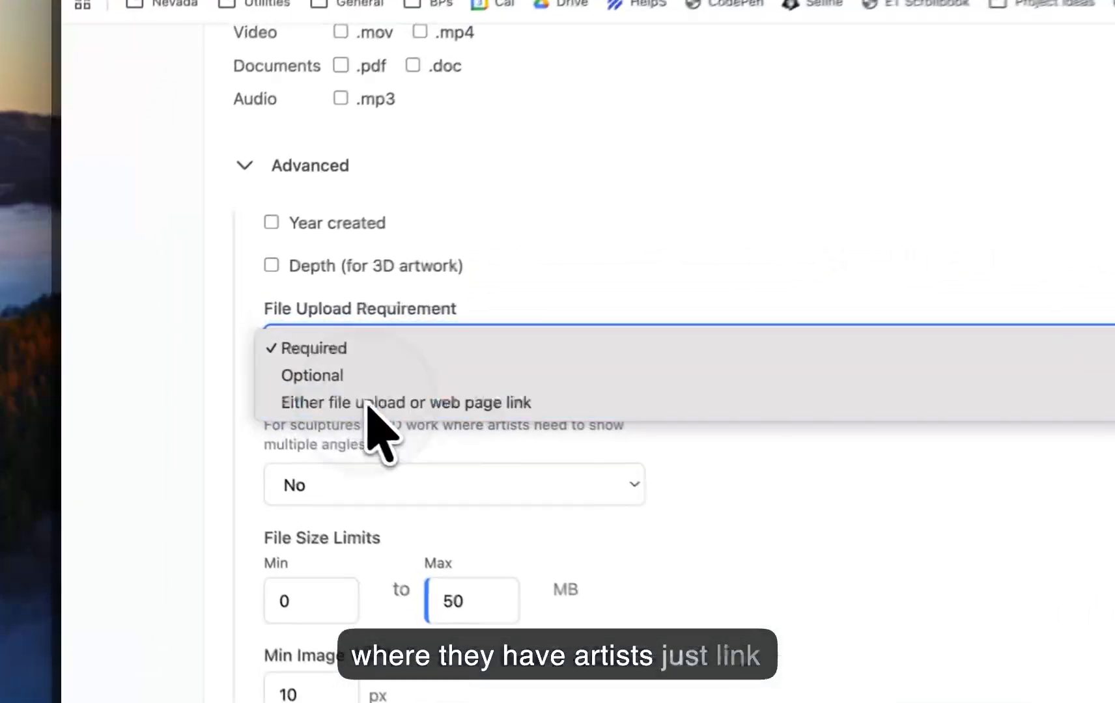
{"action": "left_click", "coordinate": [246, 374]}
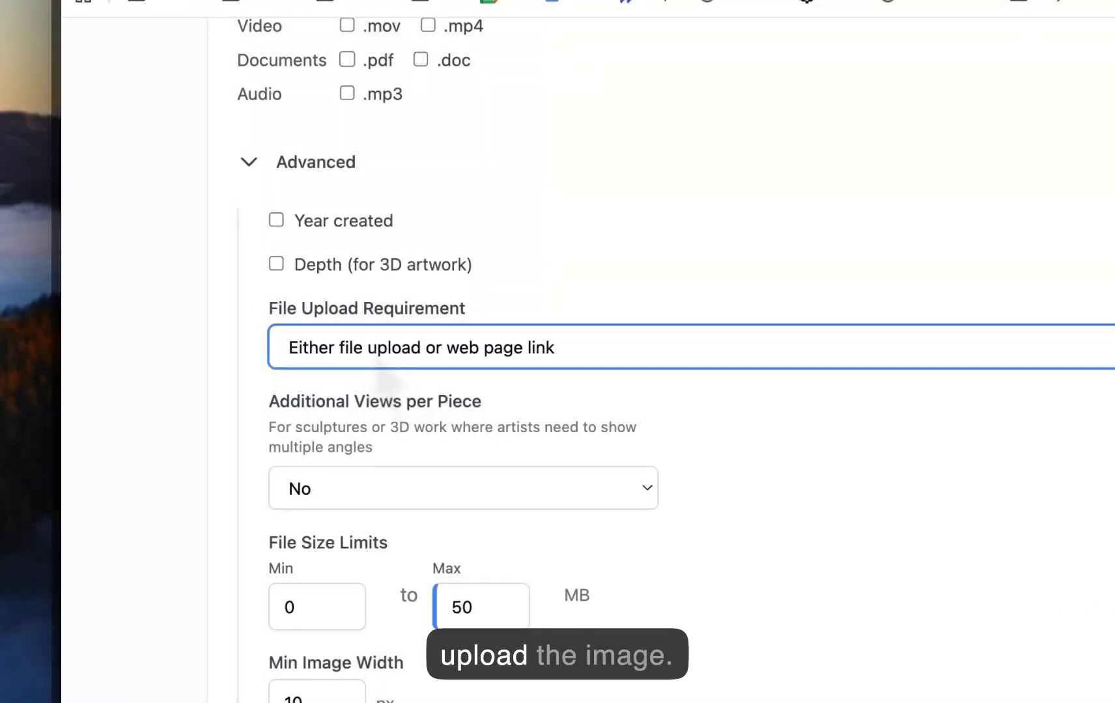
{"action": "left_click", "coordinate": [360, 345]}
{"action": "left_click", "coordinate": [364, 294]}
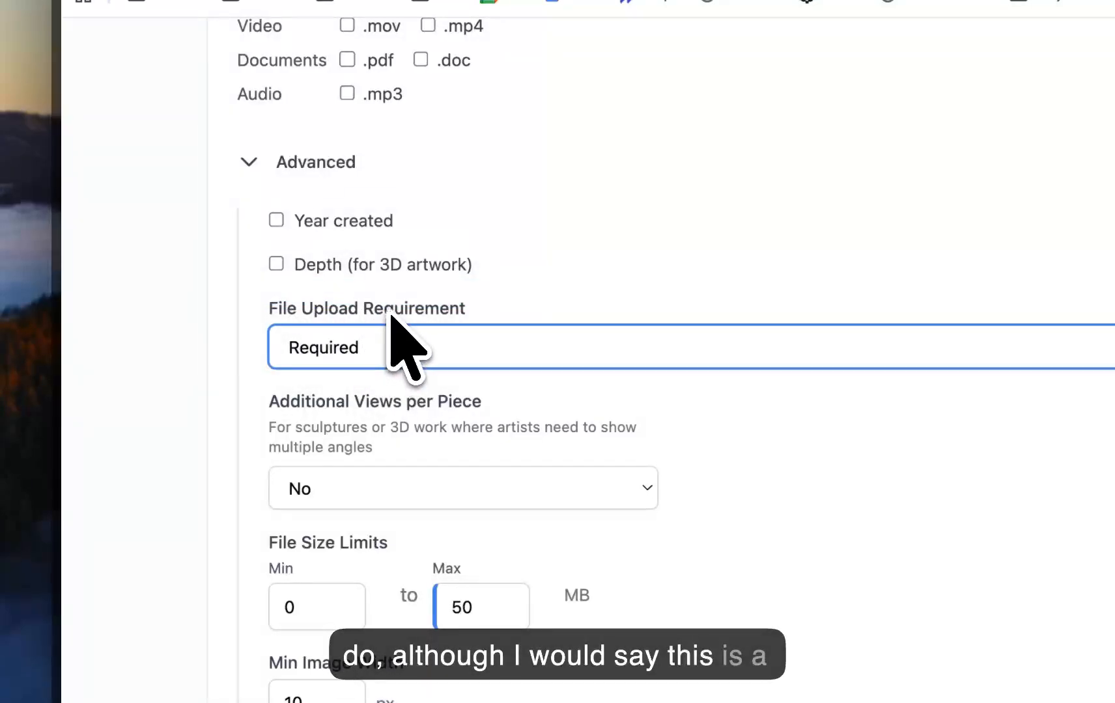
{"action": "left_click", "coordinate": [431, 310]}
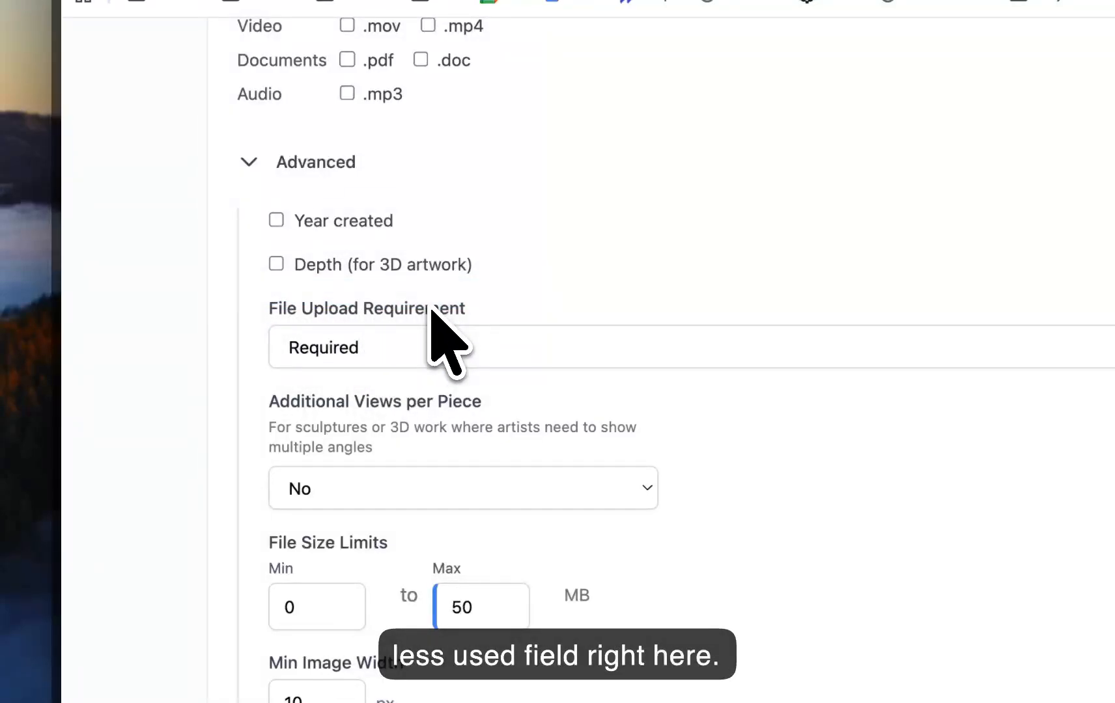
Step: Allow 3 additional views per piece in the advanced piece requirements
{"action": "scroll", "coordinate": [431, 310], "scroll_direction": "down", "scroll_amount": 3}
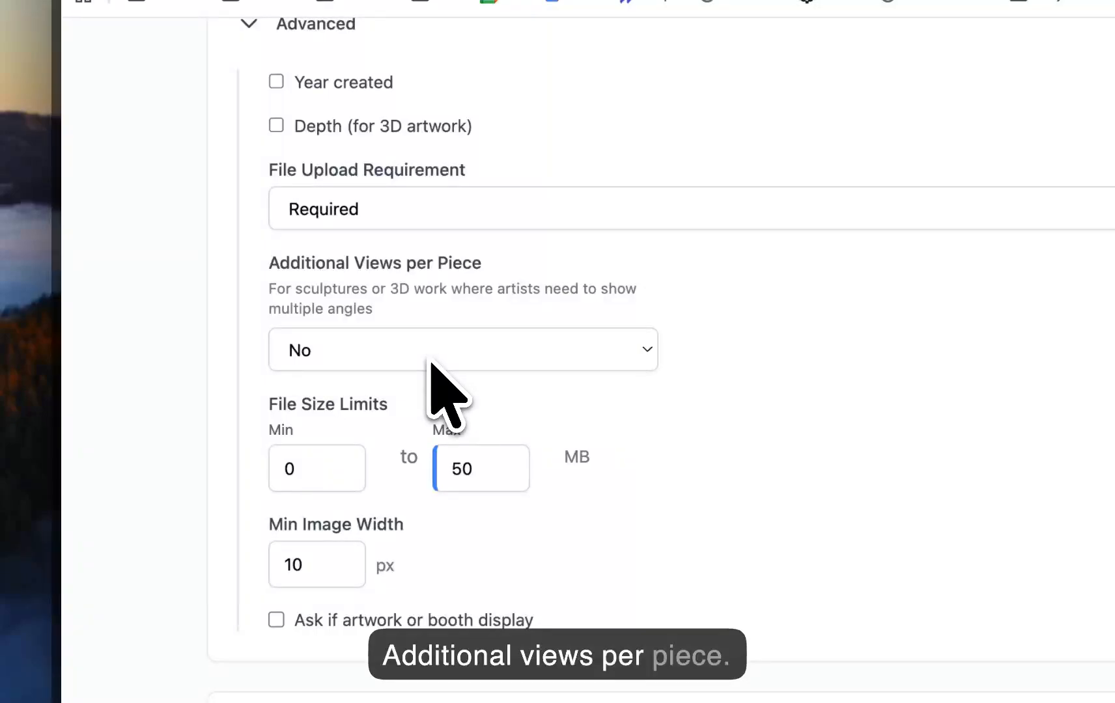
{"action": "left_click", "coordinate": [431, 363]}
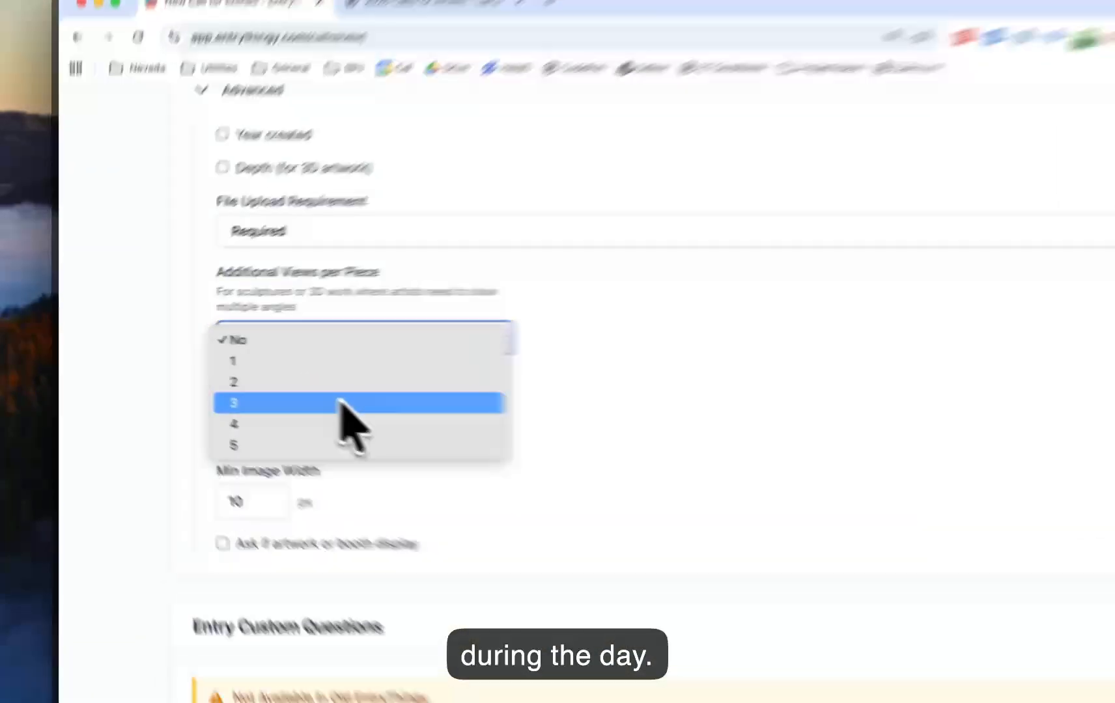
{"action": "left_click", "coordinate": [281, 391]}
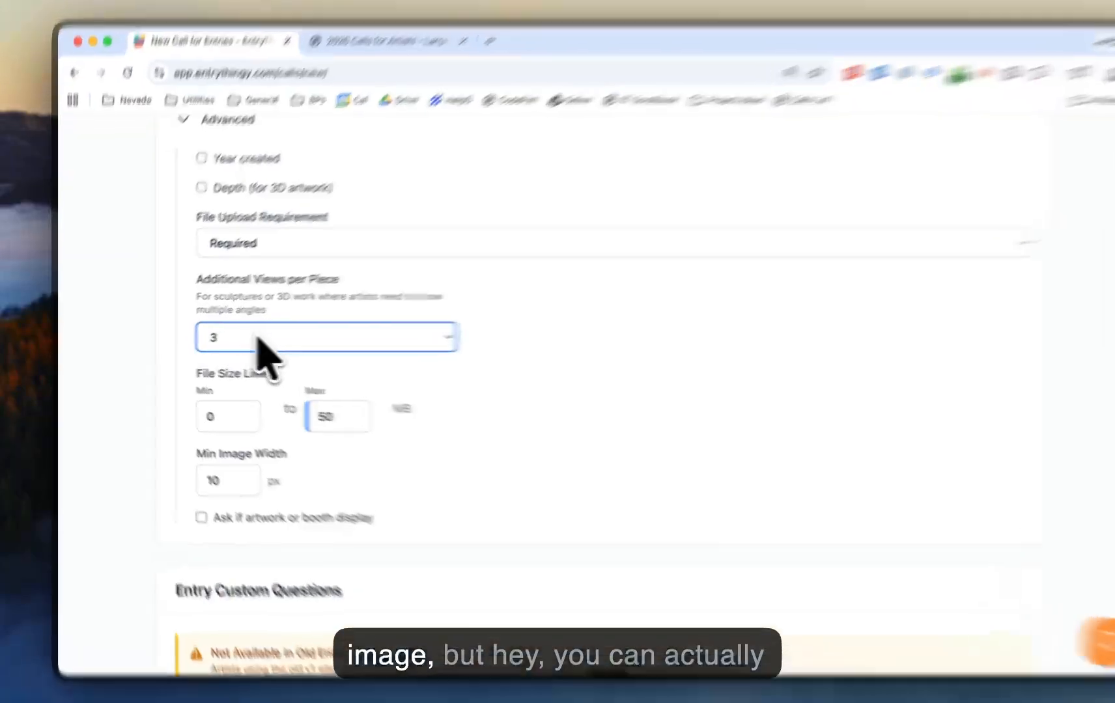
{"action": "left_click", "coordinate": [250, 339]}
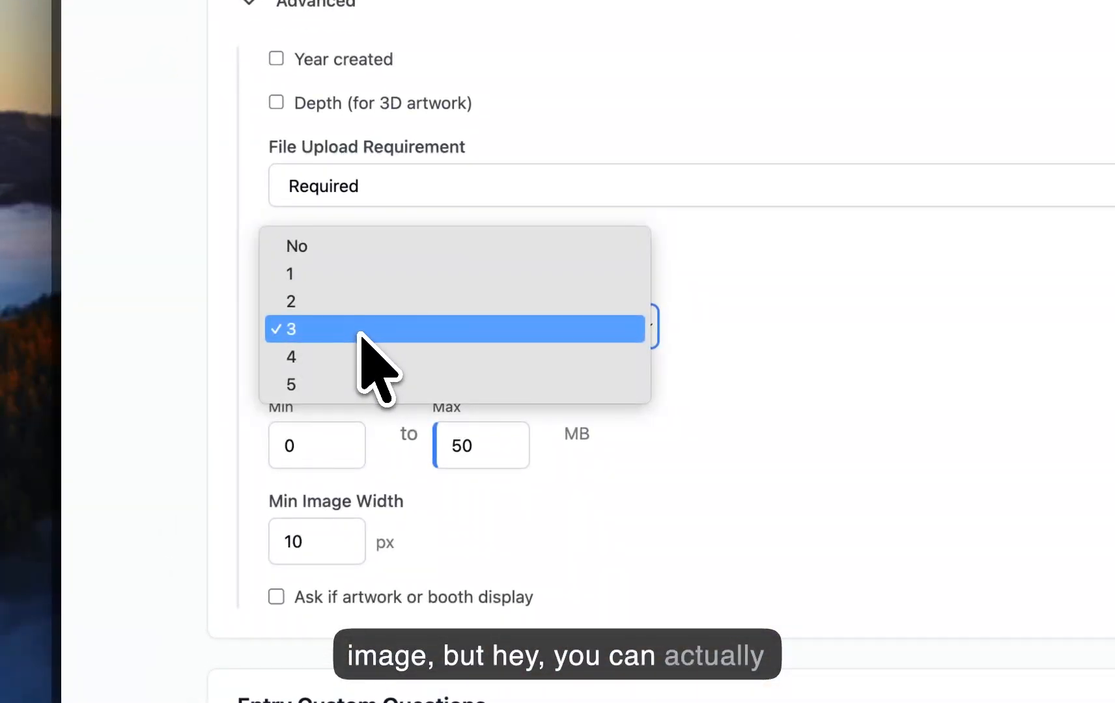
{"action": "left_click", "coordinate": [267, 329]}
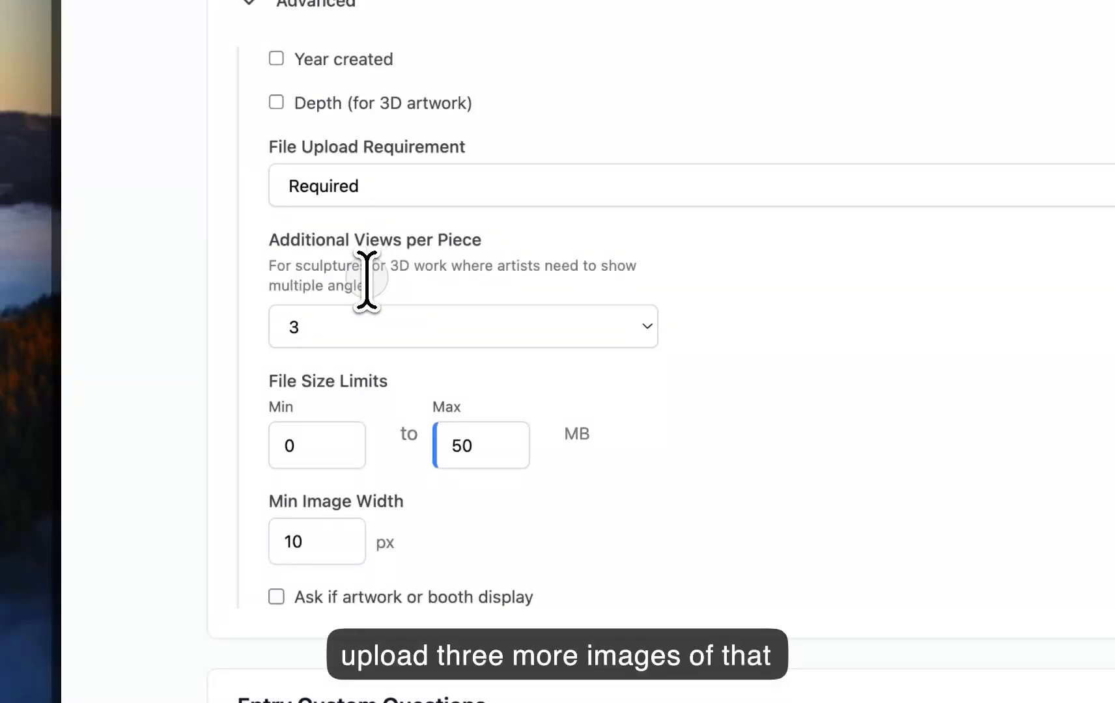
Step: Set the maximum file size limit to 24 MB
{"action": "scroll", "coordinate": [367, 281], "scroll_direction": "down", "scroll_amount": 1}
{"action": "scroll", "coordinate": [367, 282], "scroll_direction": "down", "scroll_amount": 3}
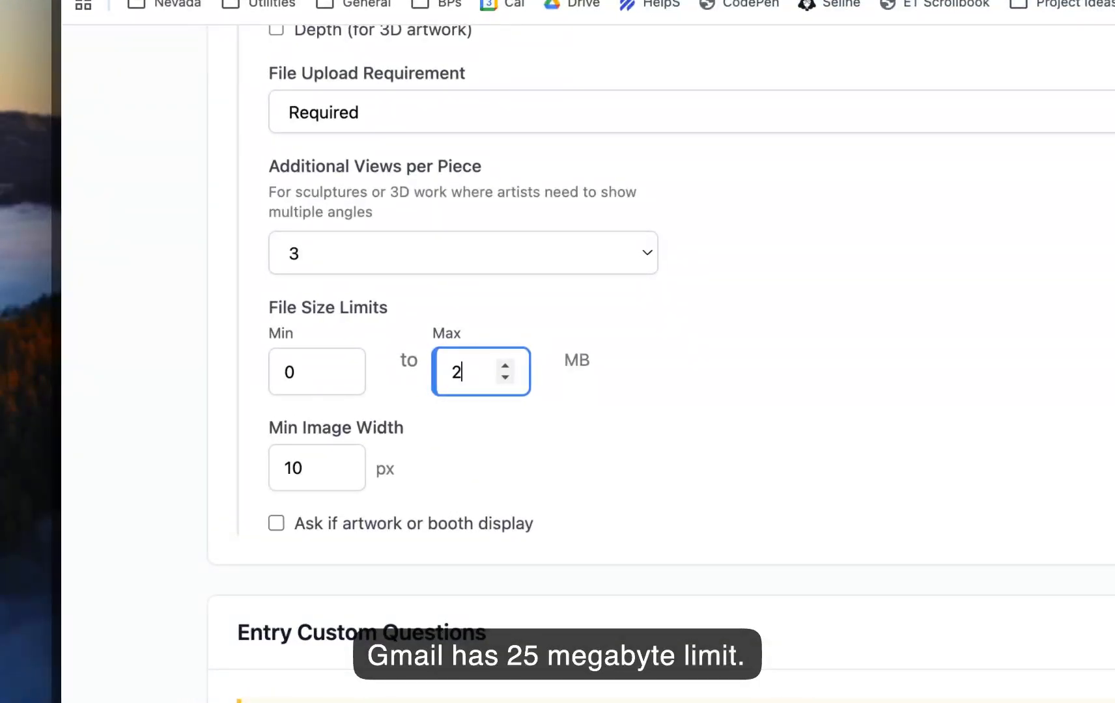
{"action": "left_click", "coordinate": [630, 385]}
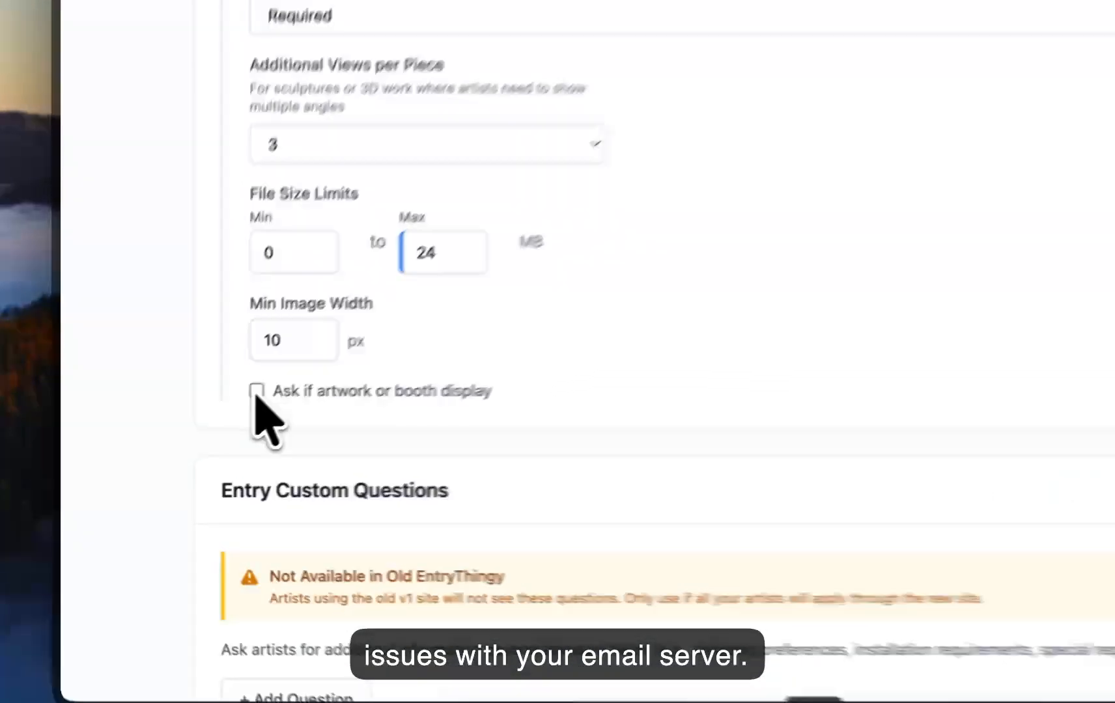
Step: Enable asking whether a piece is artwork or booth display, and go on to the entry custom questions
{"action": "left_click", "coordinate": [187, 440]}
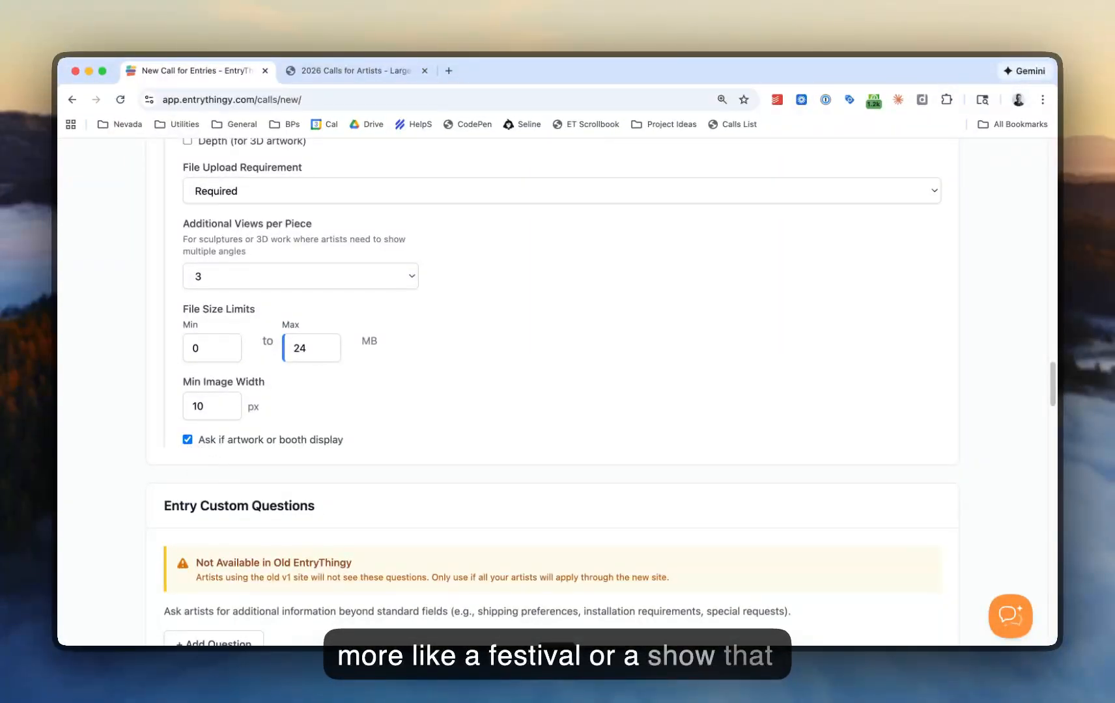
{"action": "scroll", "coordinate": [139, 409], "scroll_direction": "down", "scroll_amount": 4}
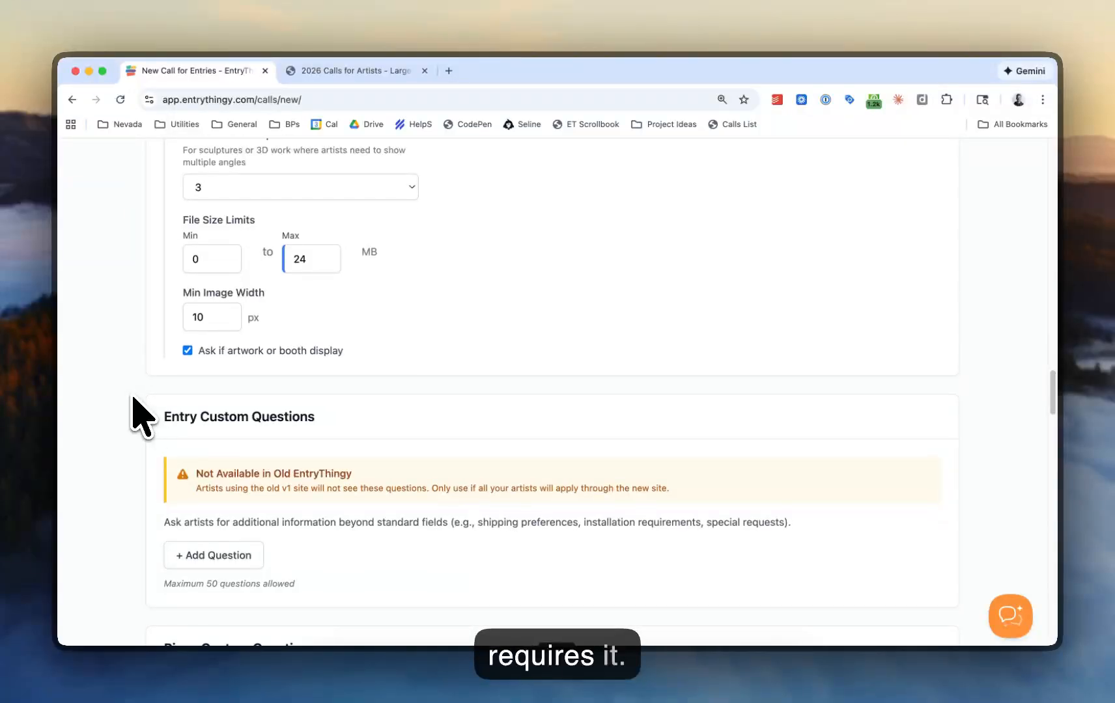
{"action": "scroll", "coordinate": [140, 409], "scroll_direction": "down", "scroll_amount": 1}
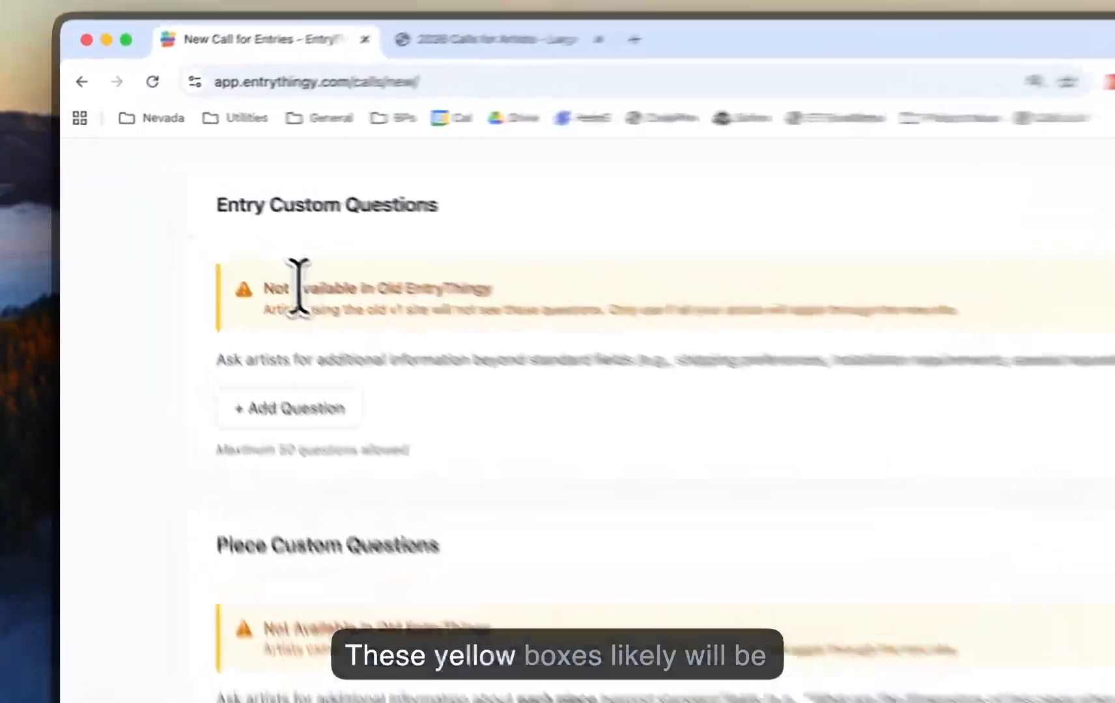
{"action": "left_click_drag", "start_coordinate": [221, 240], "coordinate": [319, 255]}
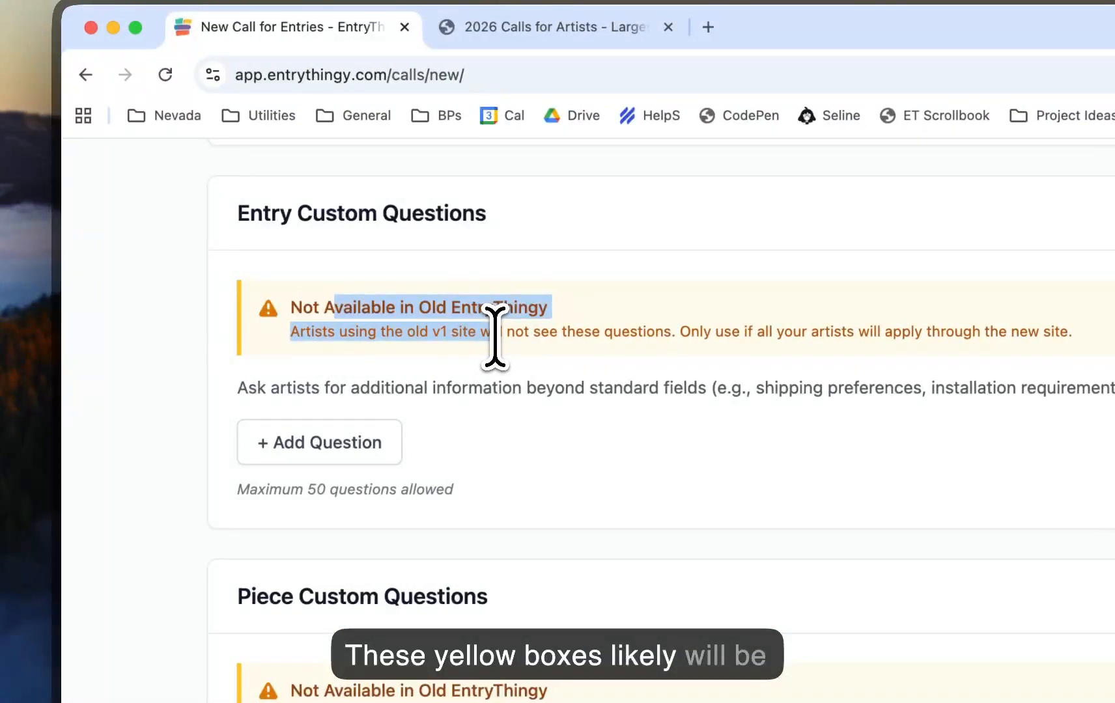
{"action": "left_click", "coordinate": [319, 257]}
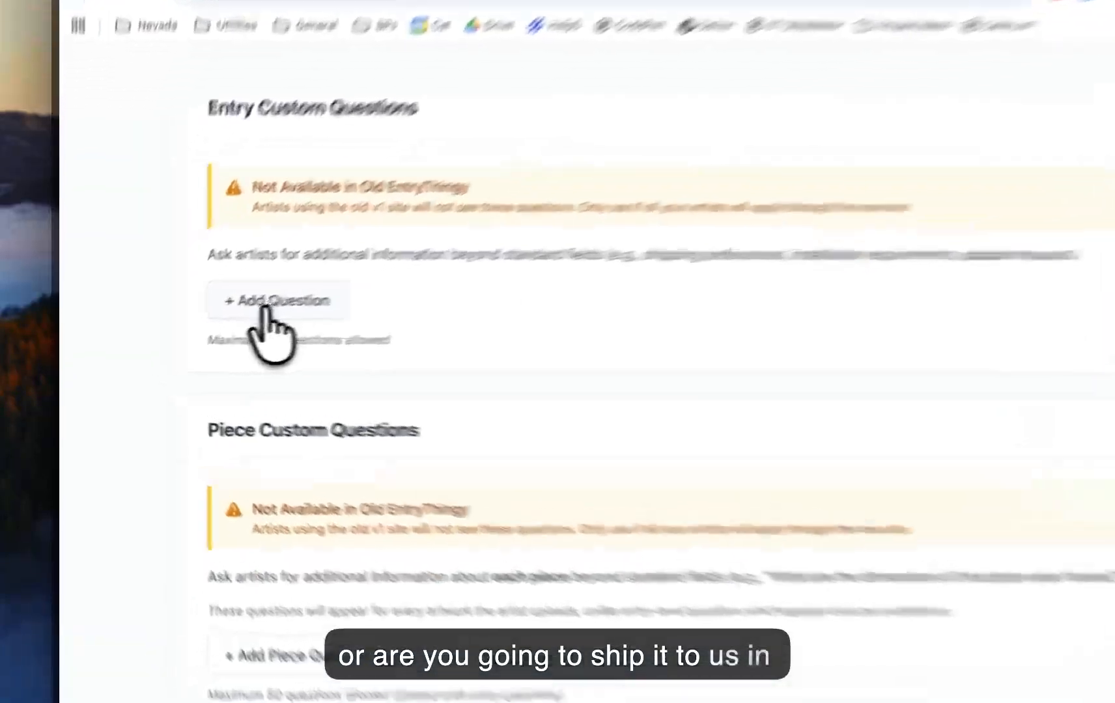
Step: Add an entry custom question with the text "How shipping?"
{"action": "left_click", "coordinate": [210, 321]}
{"action": "type", "text": "How"}
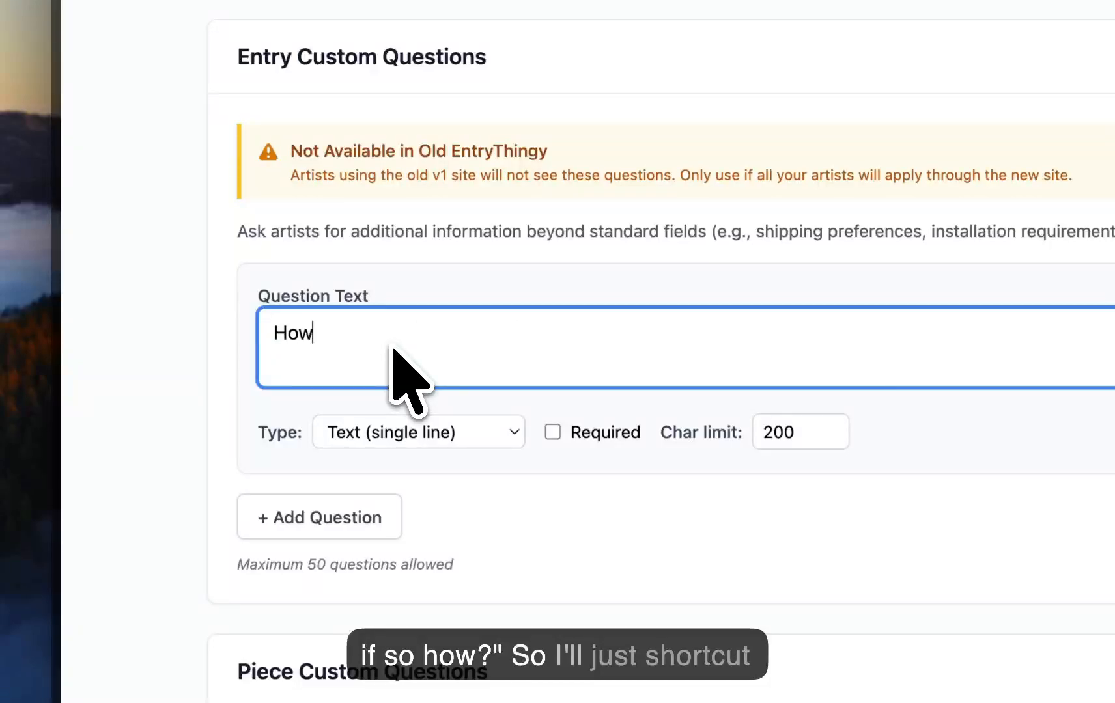
{"action": "type", "text": " shipping?"}
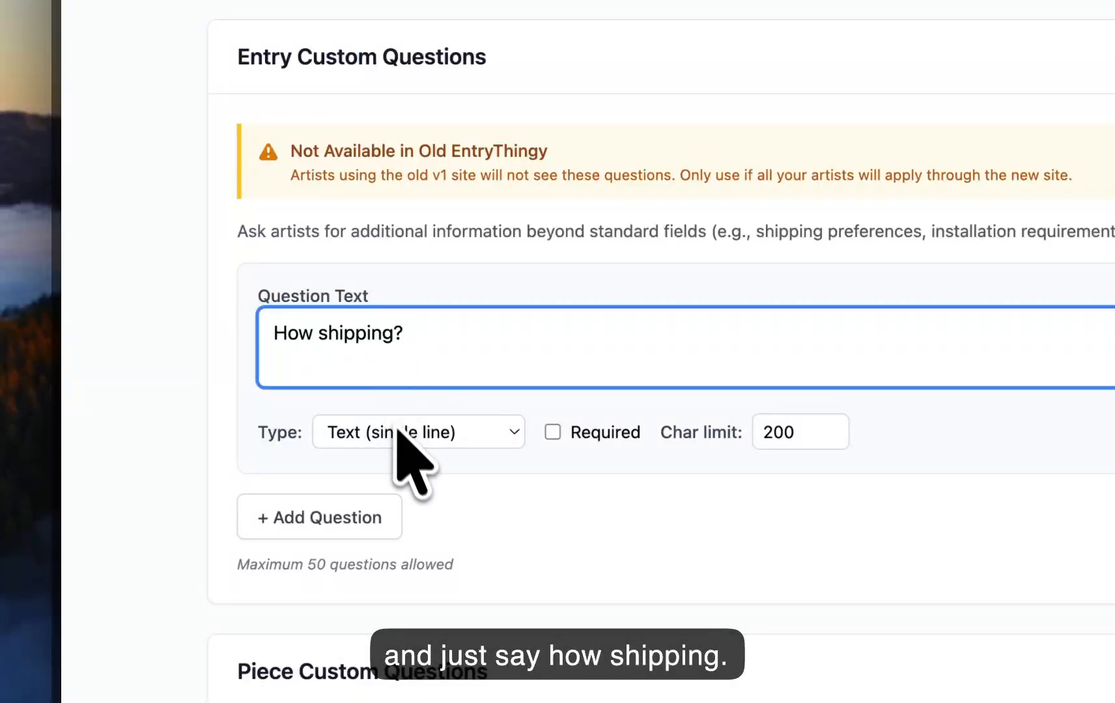
Step: Examine the answer types available for the entry question, leaving it on Text (single line)
{"action": "scroll", "coordinate": [411, 462], "scroll_direction": "down", "scroll_amount": 3}
{"action": "left_click", "coordinate": [446, 323]}
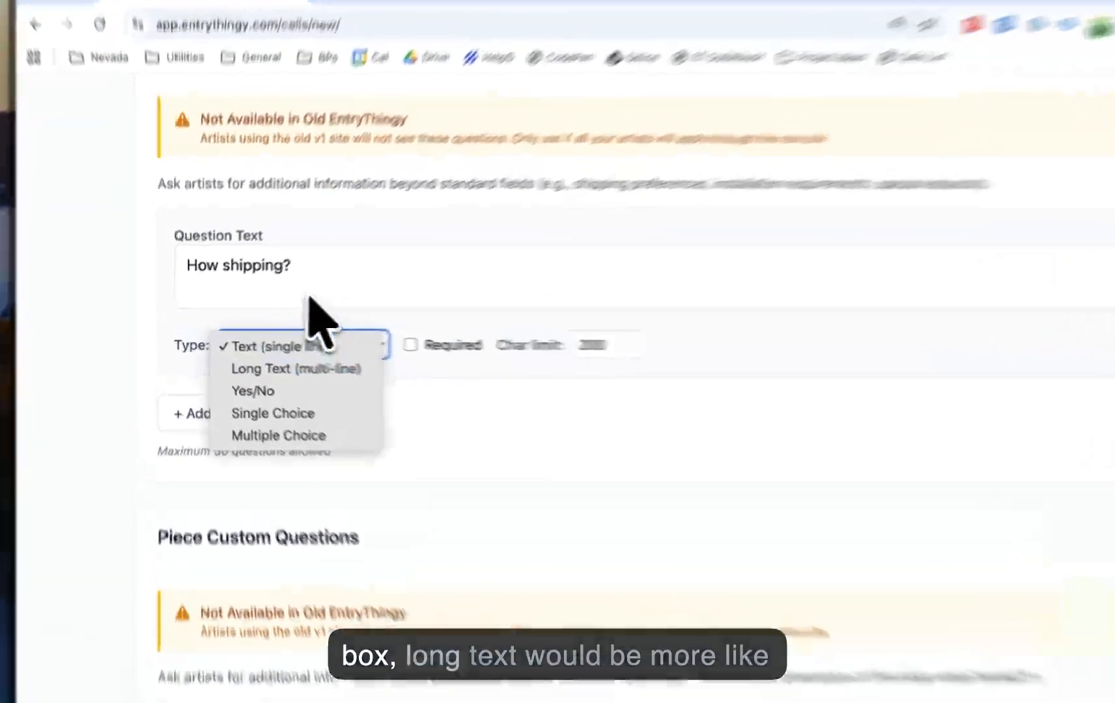
{"action": "left_click", "coordinate": [278, 299]}
{"action": "left_click", "coordinate": [347, 346]}
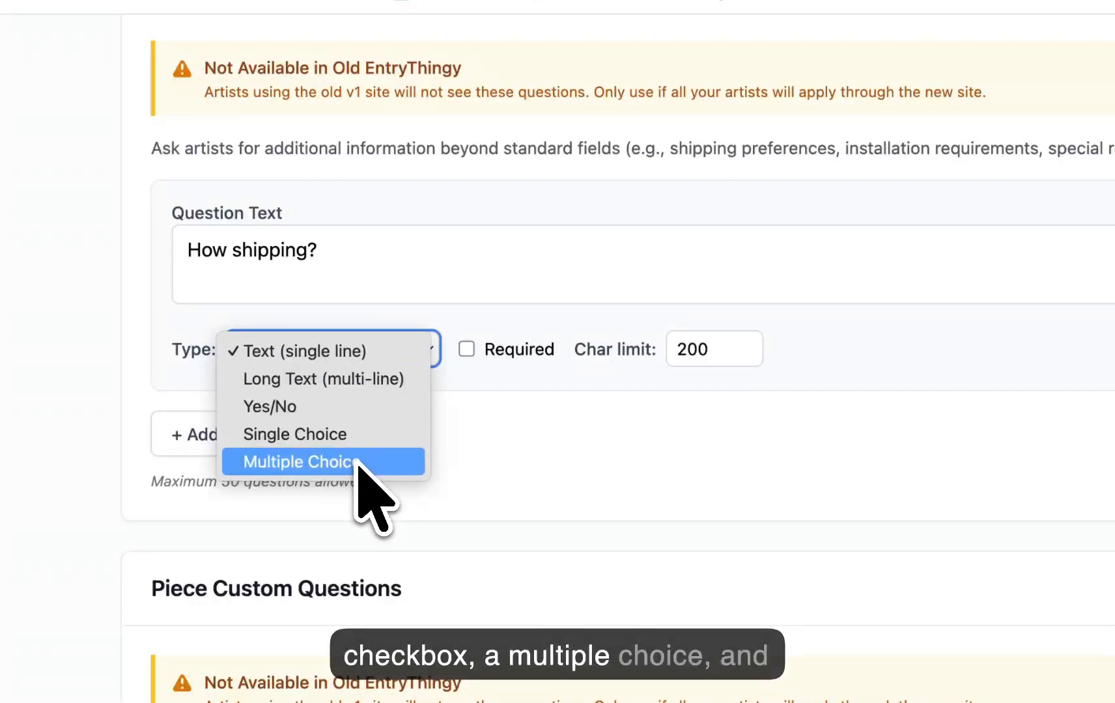
{"action": "left_click", "coordinate": [495, 396]}
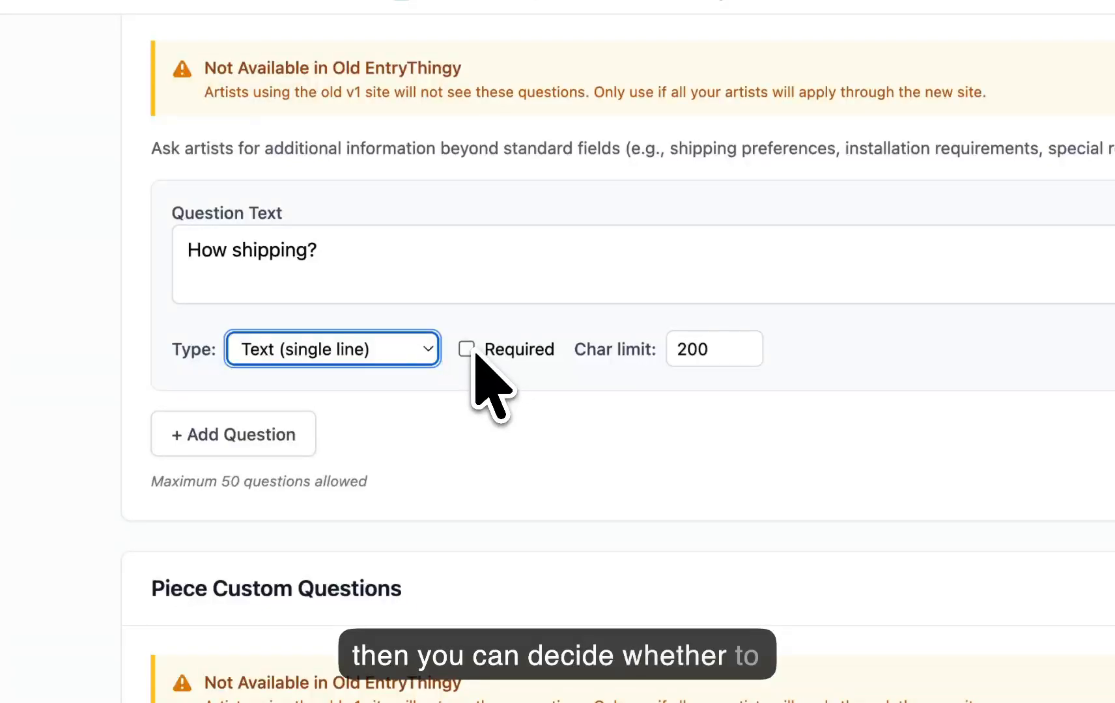
Step: Replace the entry question's text with "Are you a local artist or not?"
{"action": "left_click", "coordinate": [373, 270]}
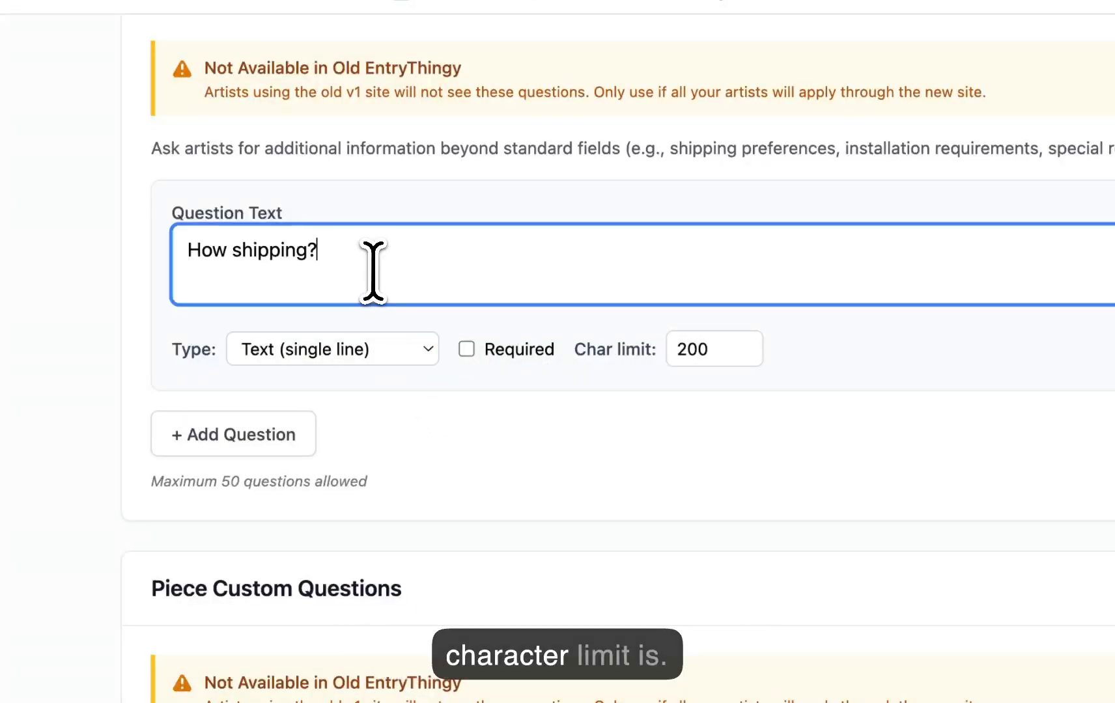
{"action": "key", "text": "shift+Left"}
{"action": "key", "text": "shift+Left"}
{"action": "key", "text": "shift+Left"}
{"action": "key", "text": "shift+Left"}
{"action": "key", "text": "shift+Left"}
{"action": "key", "text": "shift+Left"}
{"action": "key", "text": "shift+Left"}
{"action": "key", "text": "shift+Left"}
{"action": "key", "text": "shift+Left"}
{"action": "key", "text": "shift+Left"}
{"action": "key", "text": "shift+Left"}
{"action": "key", "text": "shift+Left"}
{"action": "key", "text": "shift+Left"}
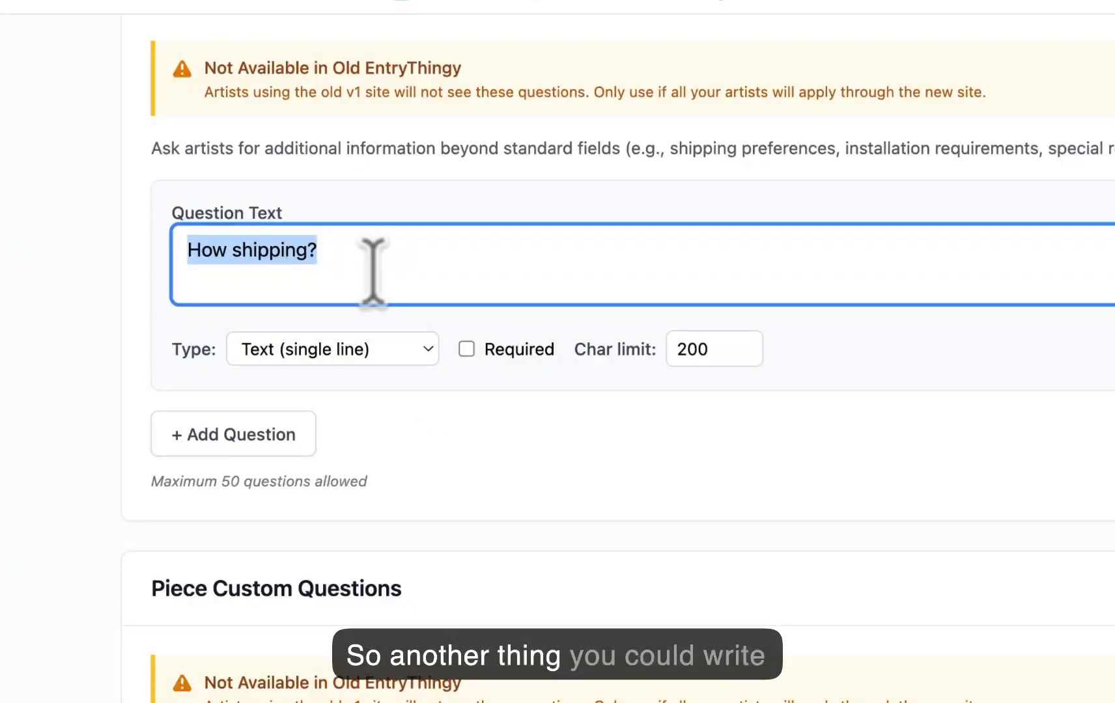
{"action": "type", "text": "Are you a local artist or nit"}
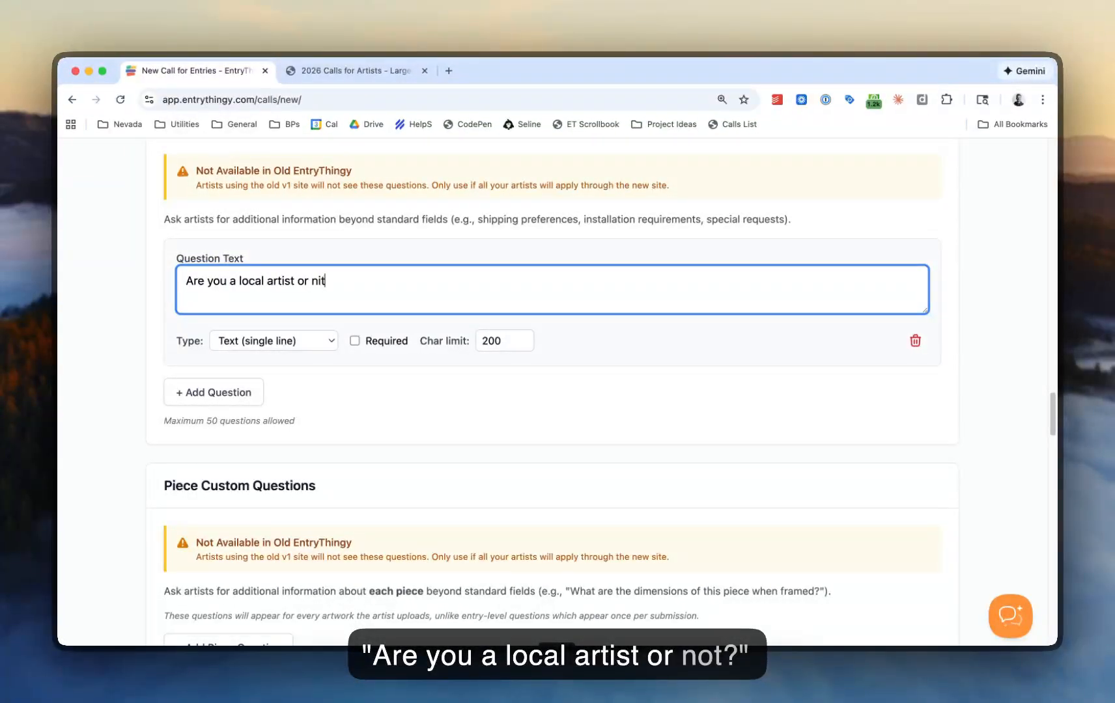
{"action": "key", "text": "BackSpace"}
Step: Set the local artist question's answer type to Yes/No and make it required
{"action": "left_click", "coordinate": [285, 340]}
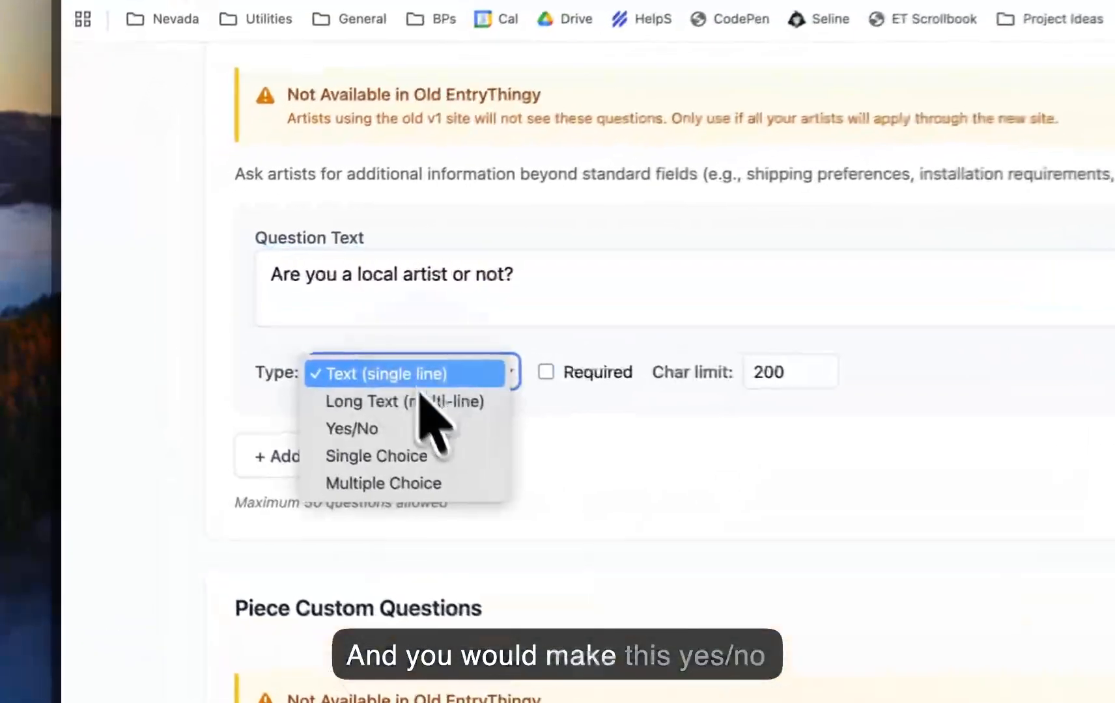
{"action": "left_click", "coordinate": [279, 375]}
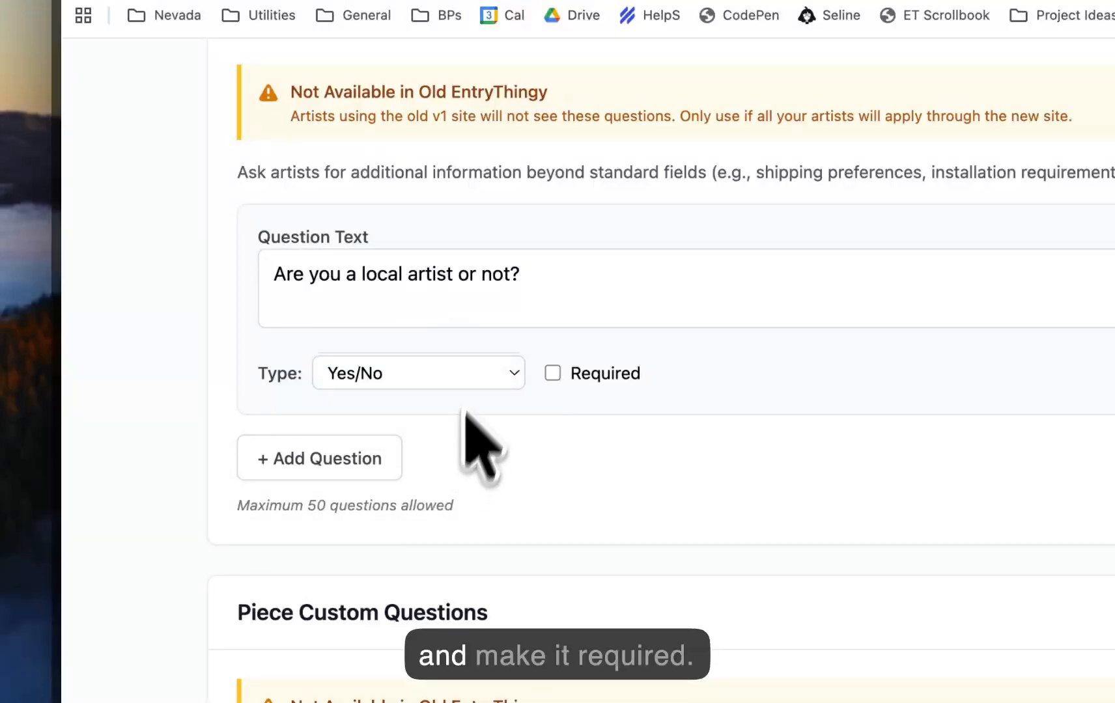
{"action": "left_click", "coordinate": [552, 372]}
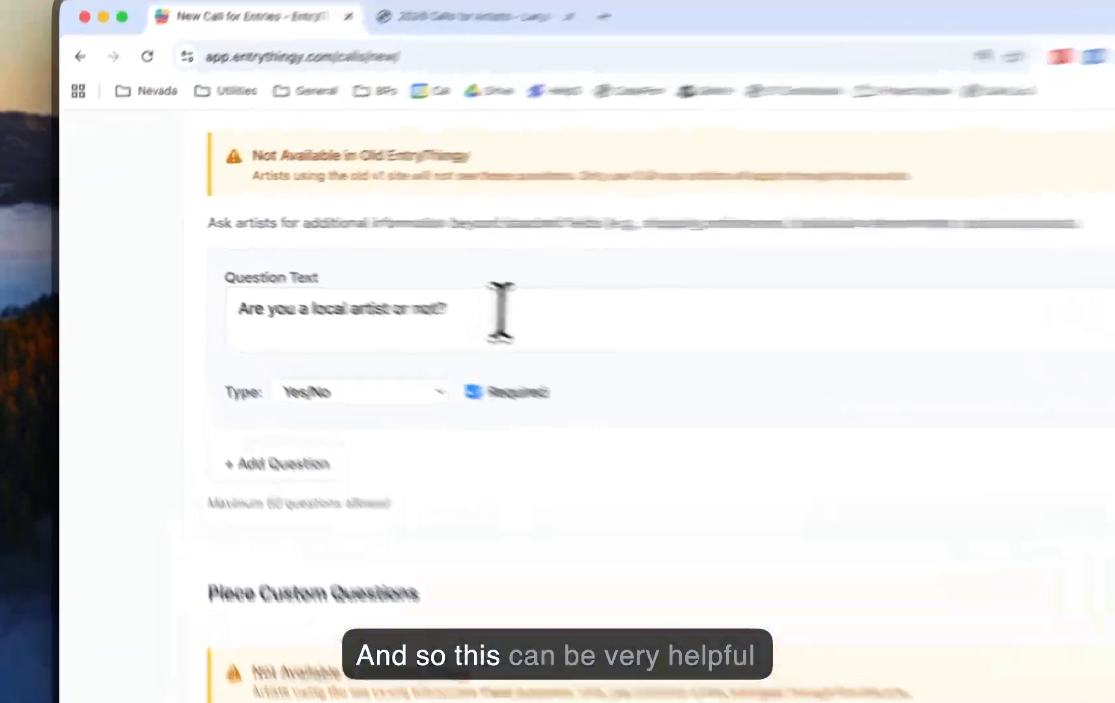
Step: Replace the entry question's text with "How much is your art?" and check the Price option among the piece requirements
{"action": "left_click_drag", "start_coordinate": [391, 282], "coordinate": [134, 278]}
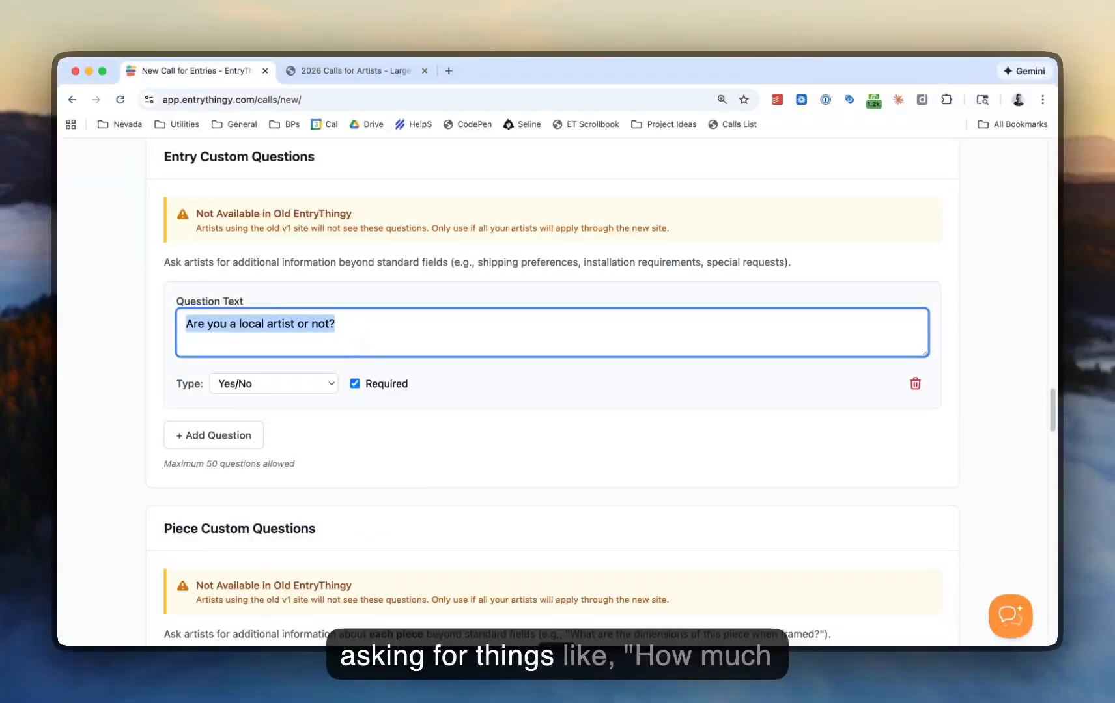
{"action": "type", "text": "is"}
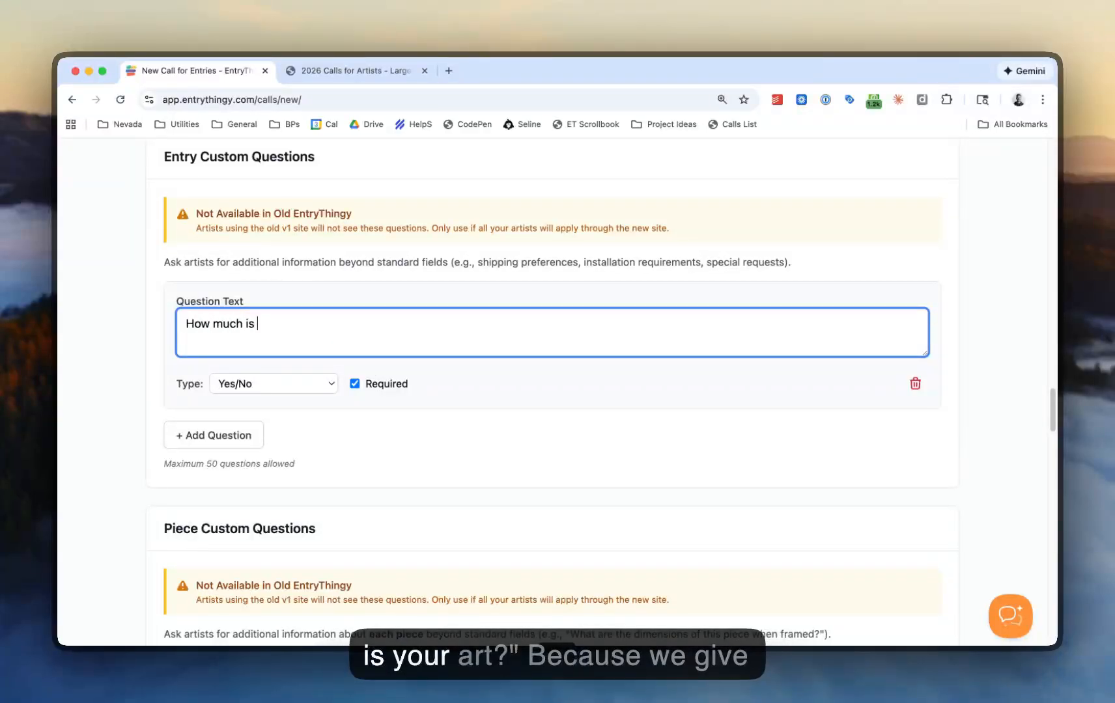
{"action": "scroll", "coordinate": [331, 309], "scroll_direction": "up", "scroll_amount": 15}
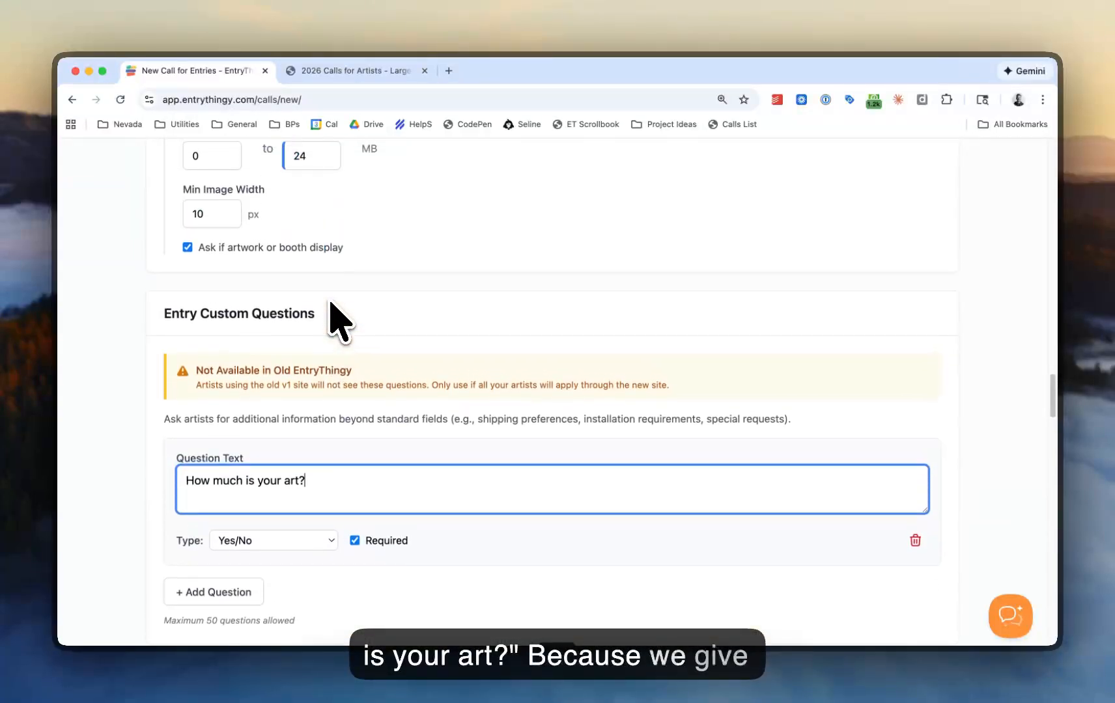
{"action": "scroll", "coordinate": [219, 200], "scroll_direction": "up", "scroll_amount": 2}
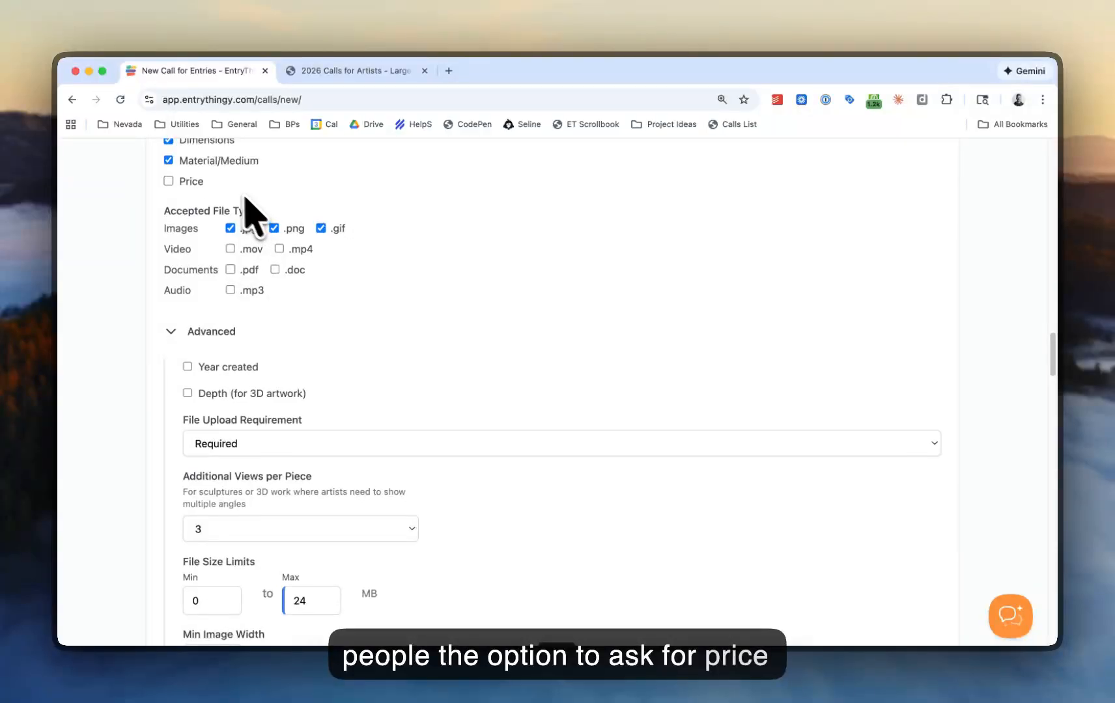
{"action": "scroll", "coordinate": [199, 202], "scroll_direction": "down", "scroll_amount": 8}
{"action": "scroll", "coordinate": [199, 215], "scroll_direction": "down", "scroll_amount": 3}
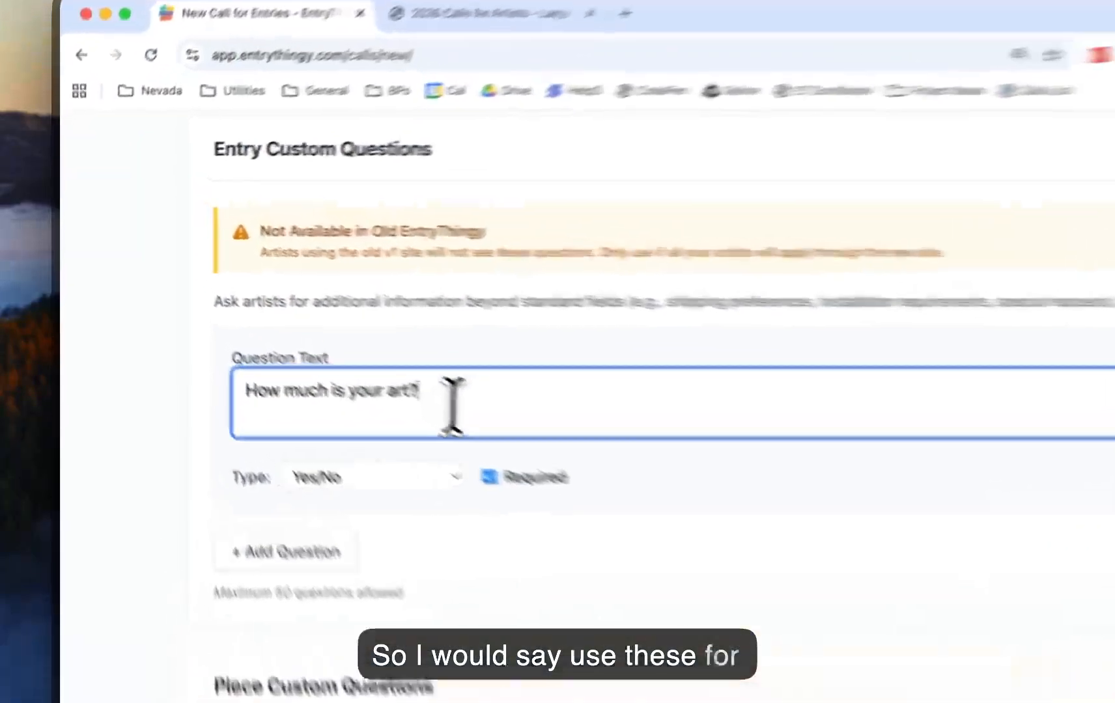
Step: Clear the entry question's text and make the question optional
{"action": "left_click_drag", "start_coordinate": [376, 338], "coordinate": [168, 339]}
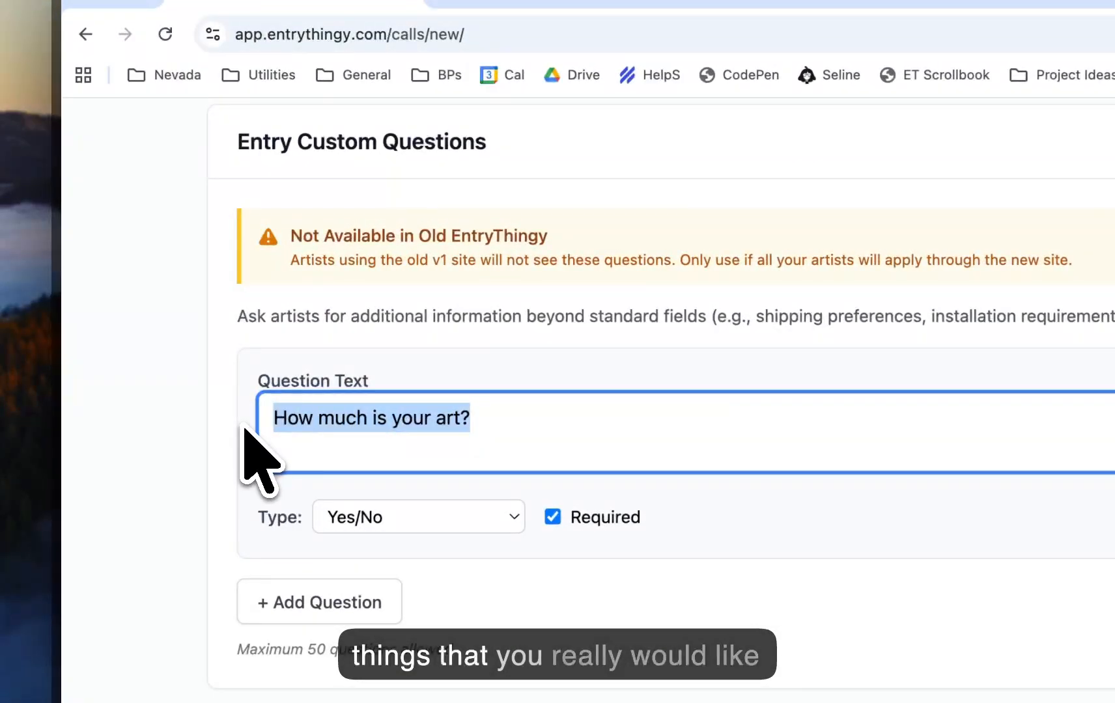
{"action": "key", "text": "BackSpace"}
{"action": "left_click", "coordinate": [219, 382]}
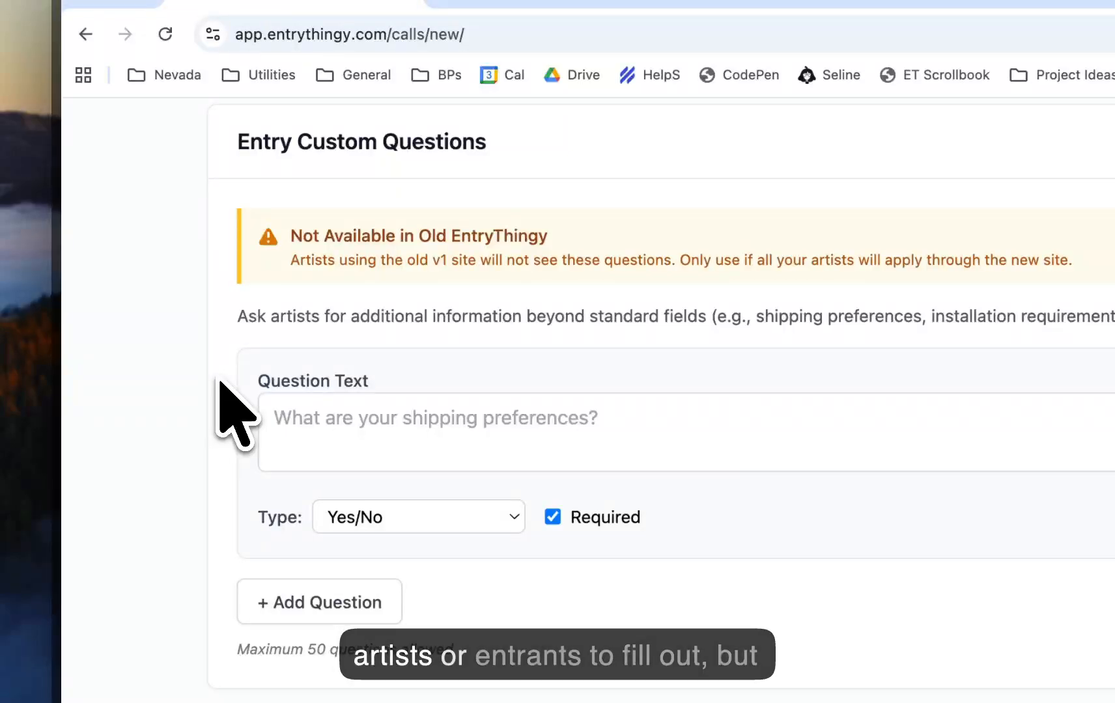
{"action": "left_click", "coordinate": [552, 518]}
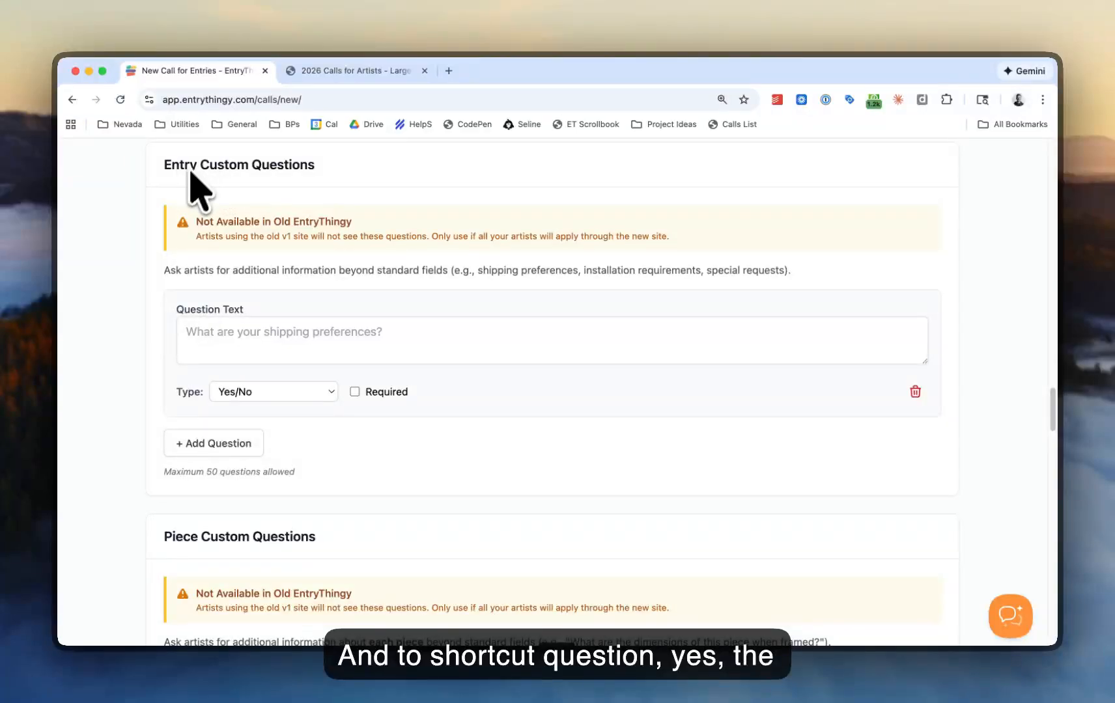
Step: Add a required piece custom question reading "How exactly does this piece fit in with our theme?" with the Long Text (multi-line) type
{"action": "scroll", "coordinate": [200, 245], "scroll_direction": "down", "scroll_amount": 8}
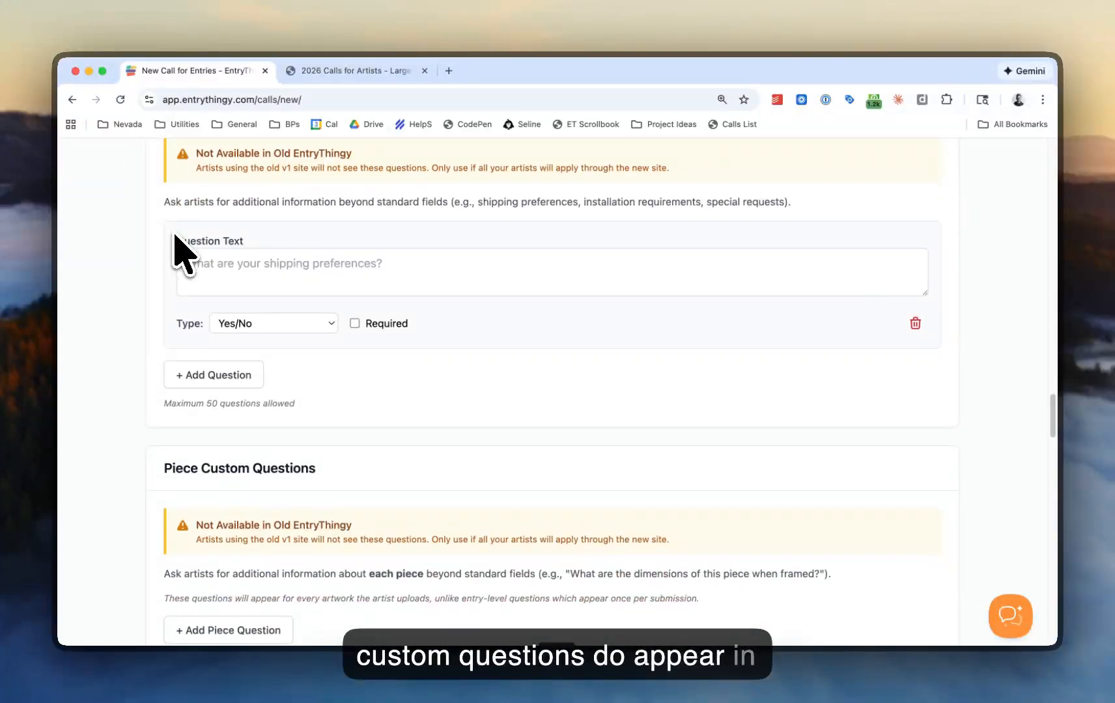
{"action": "scroll", "coordinate": [239, 278], "scroll_direction": "down", "scroll_amount": 2}
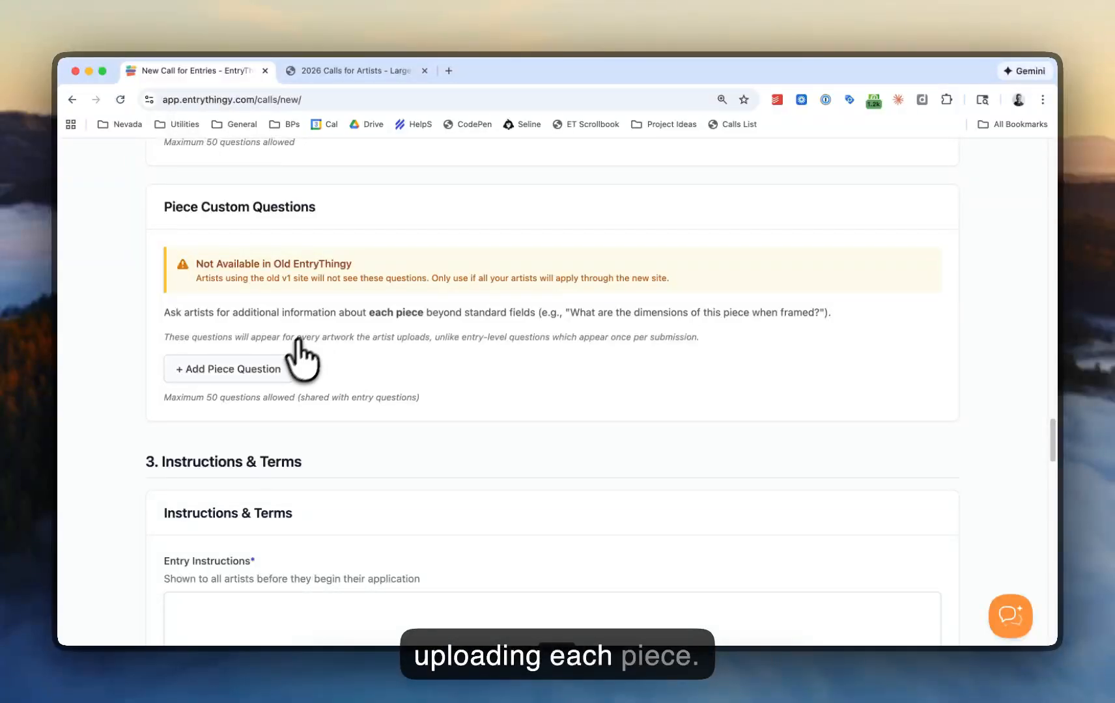
{"action": "left_click", "coordinate": [271, 369]}
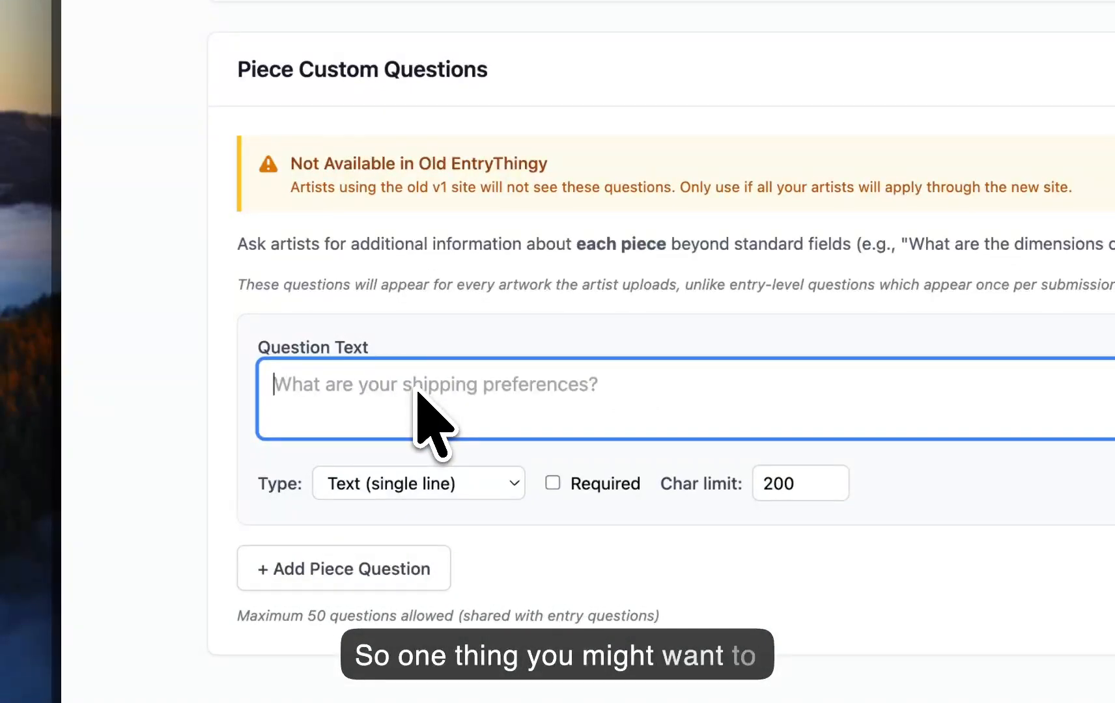
{"action": "type", "text": "How exa"}
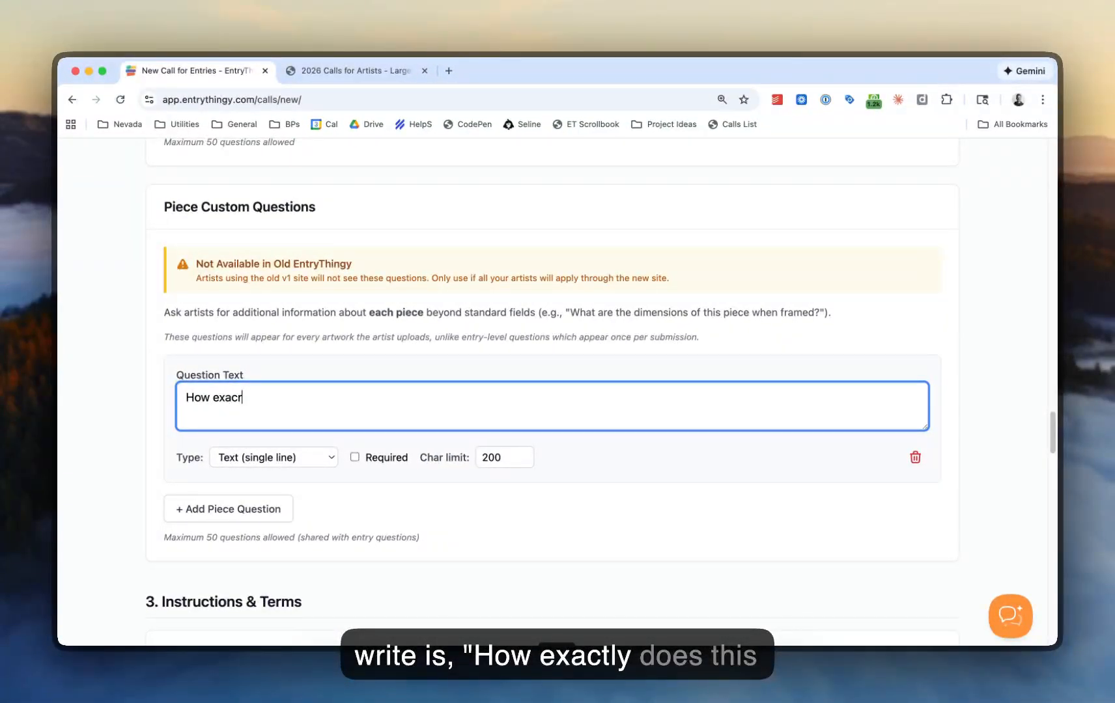
{"action": "type", "text": "ctly does this piece fit in with our theme"}
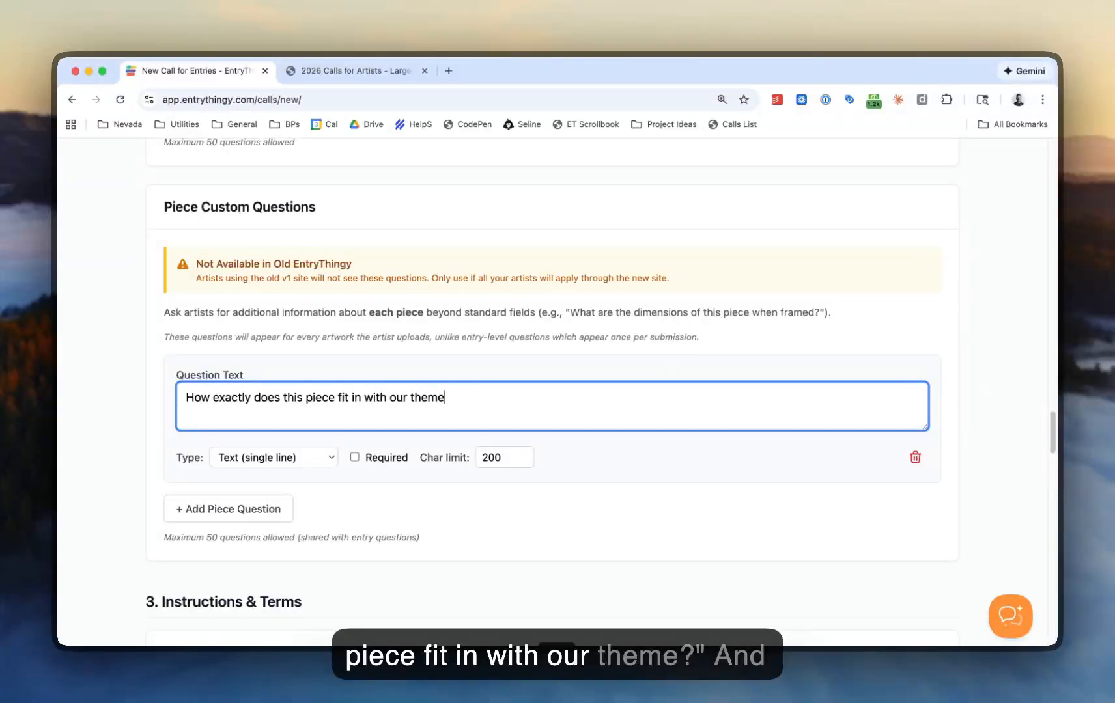
{"action": "type", "text": "?"}
{"action": "left_click", "coordinate": [272, 459]}
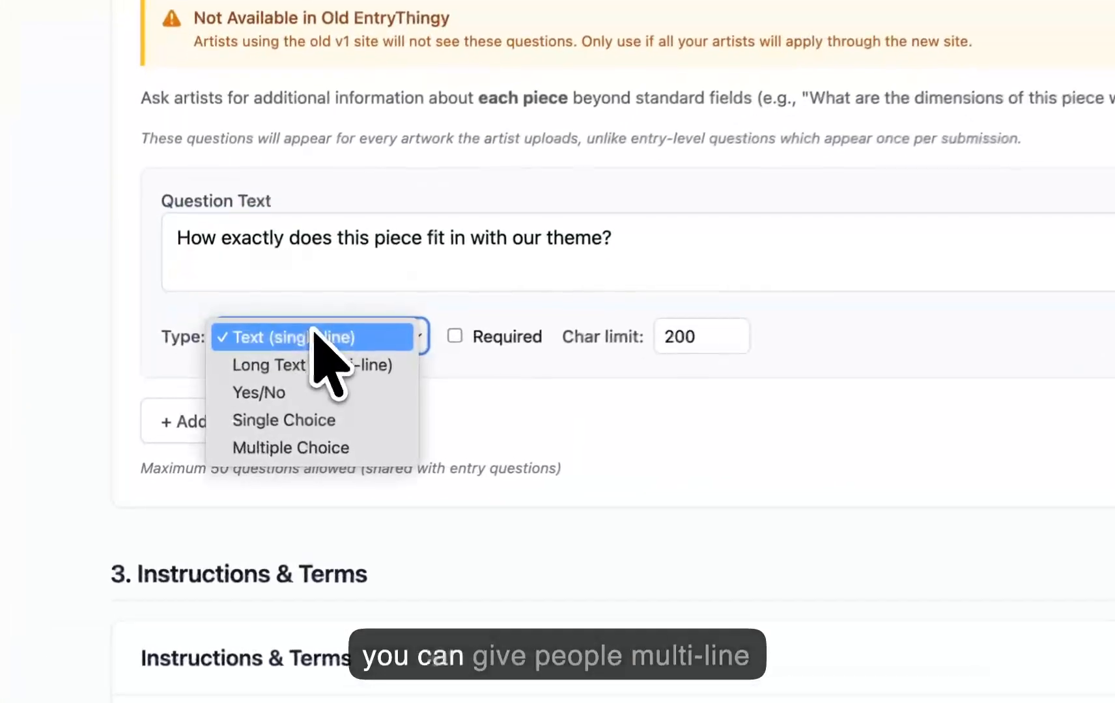
{"action": "left_click", "coordinate": [289, 476]}
{"action": "left_click", "coordinate": [456, 336]}
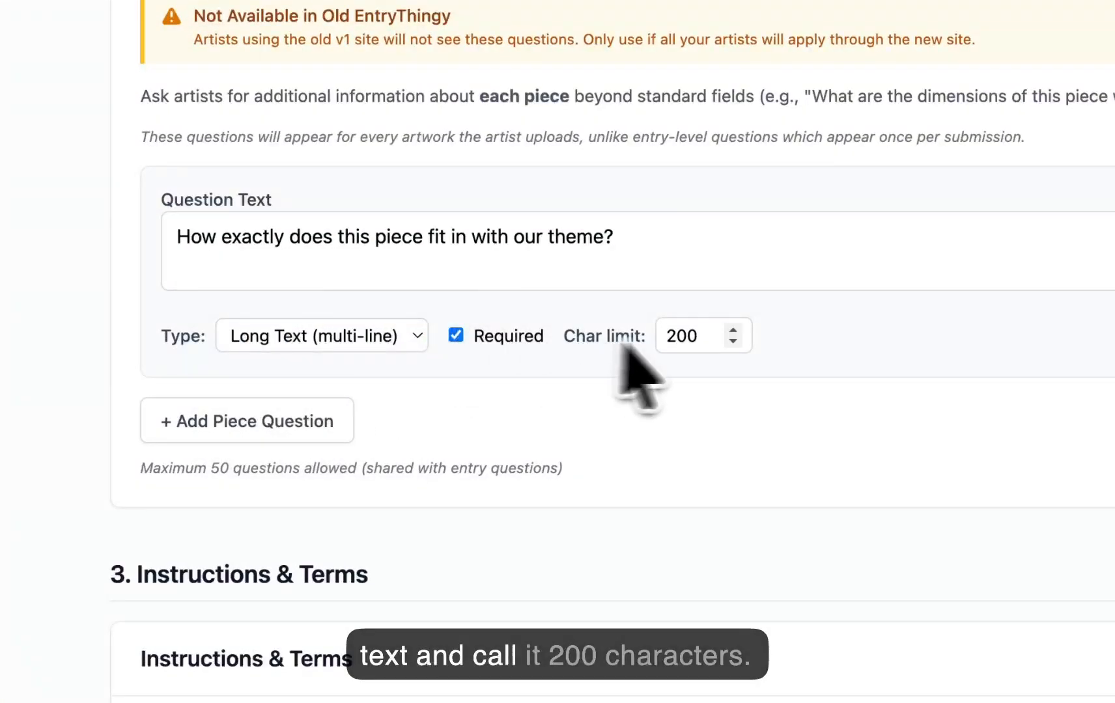
Step: Add a second required piece question, "How many hours did it take you to make this?", keeping the Text (single line) type
{"action": "left_click", "coordinate": [292, 420]}
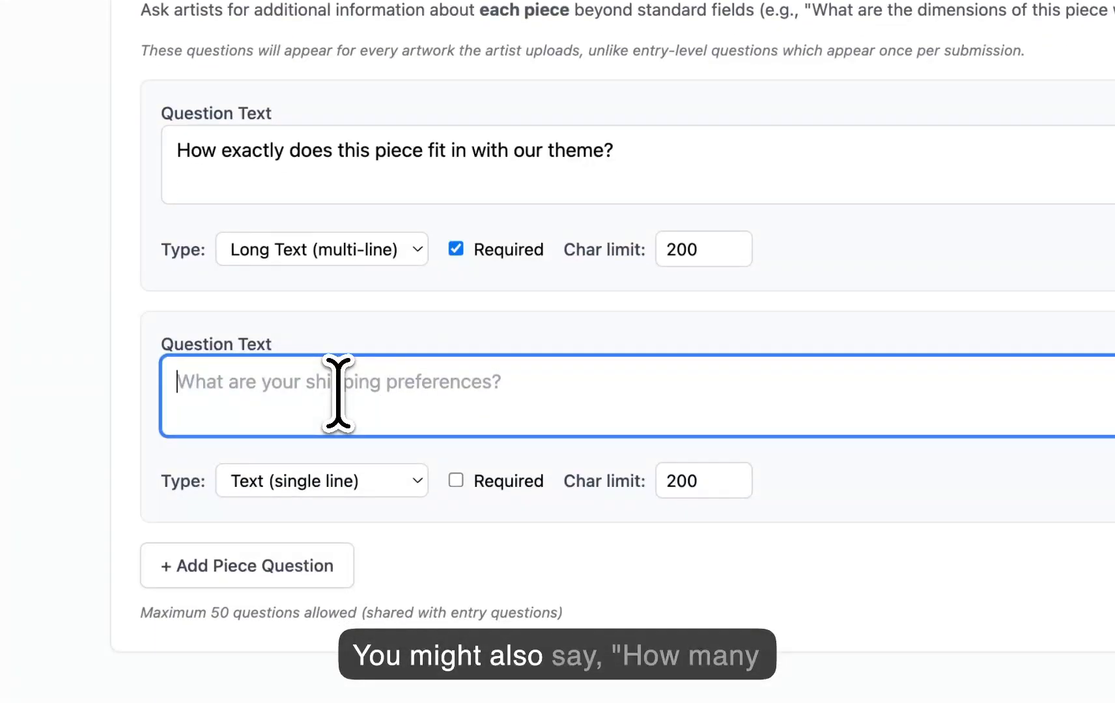
{"action": "type", "text": "How many hours did it take you to "}
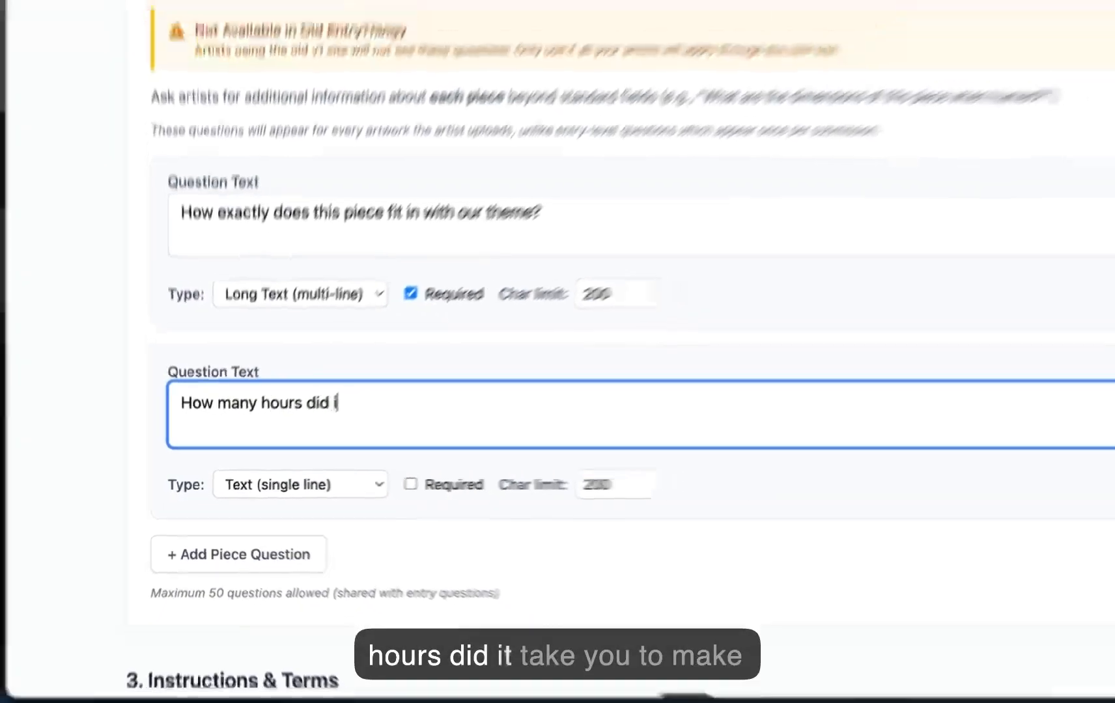
{"action": "type", "text": "make this?"}
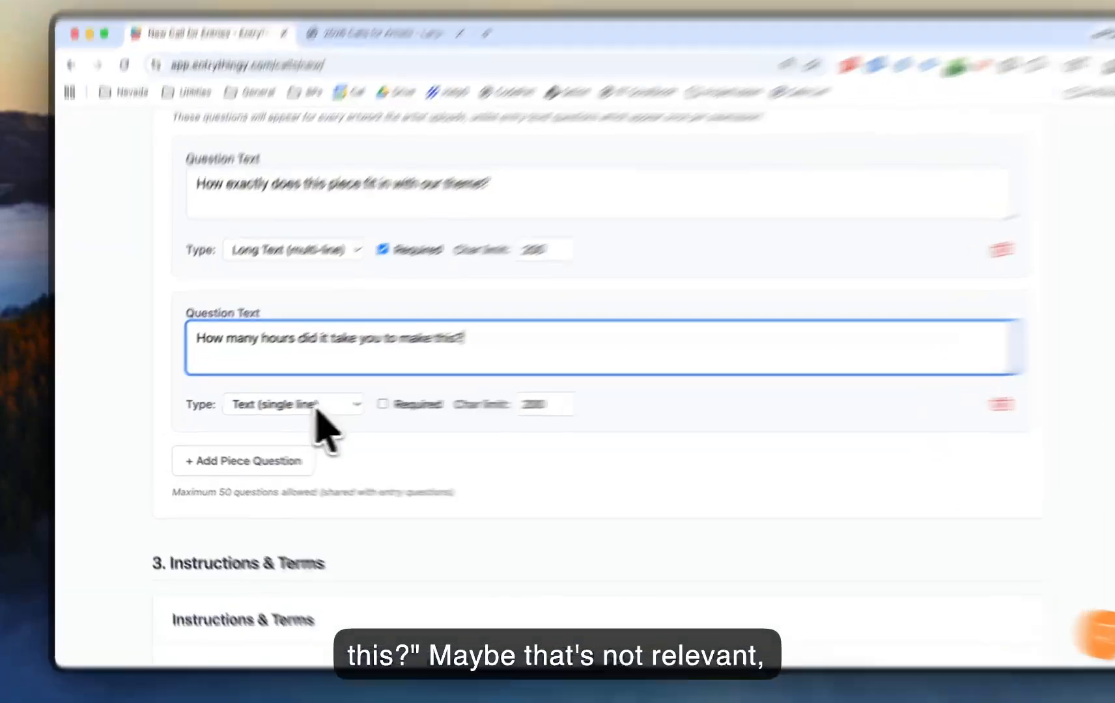
{"action": "left_click", "coordinate": [297, 490]}
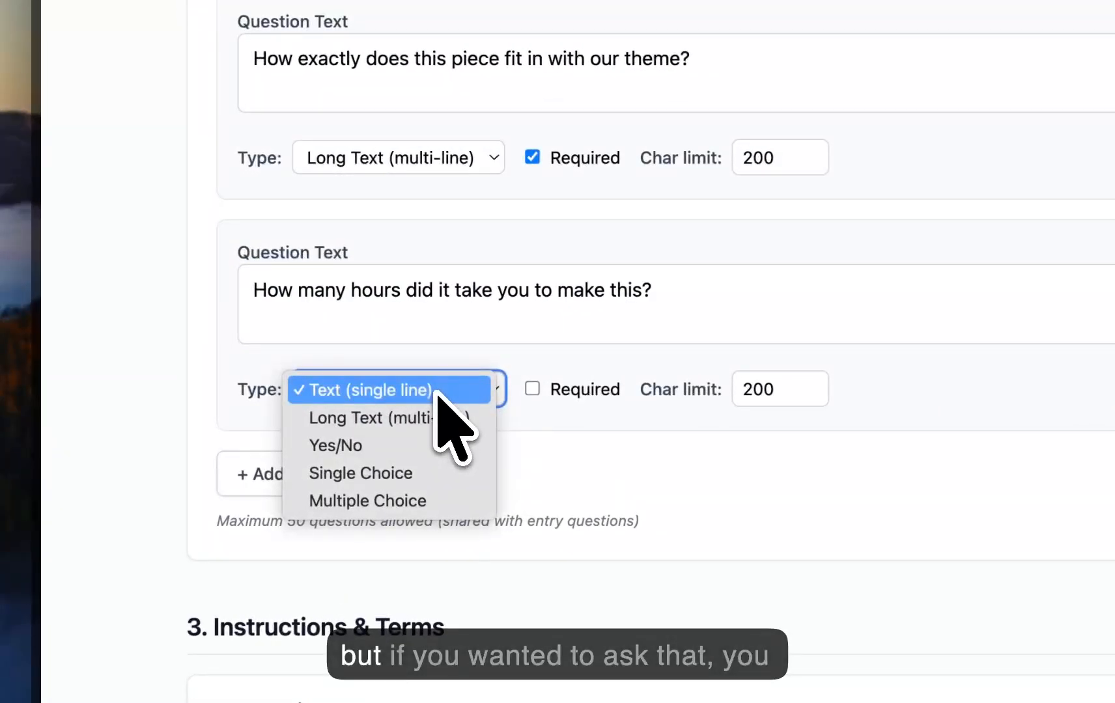
{"action": "left_click", "coordinate": [297, 490]}
{"action": "left_click", "coordinate": [532, 389]}
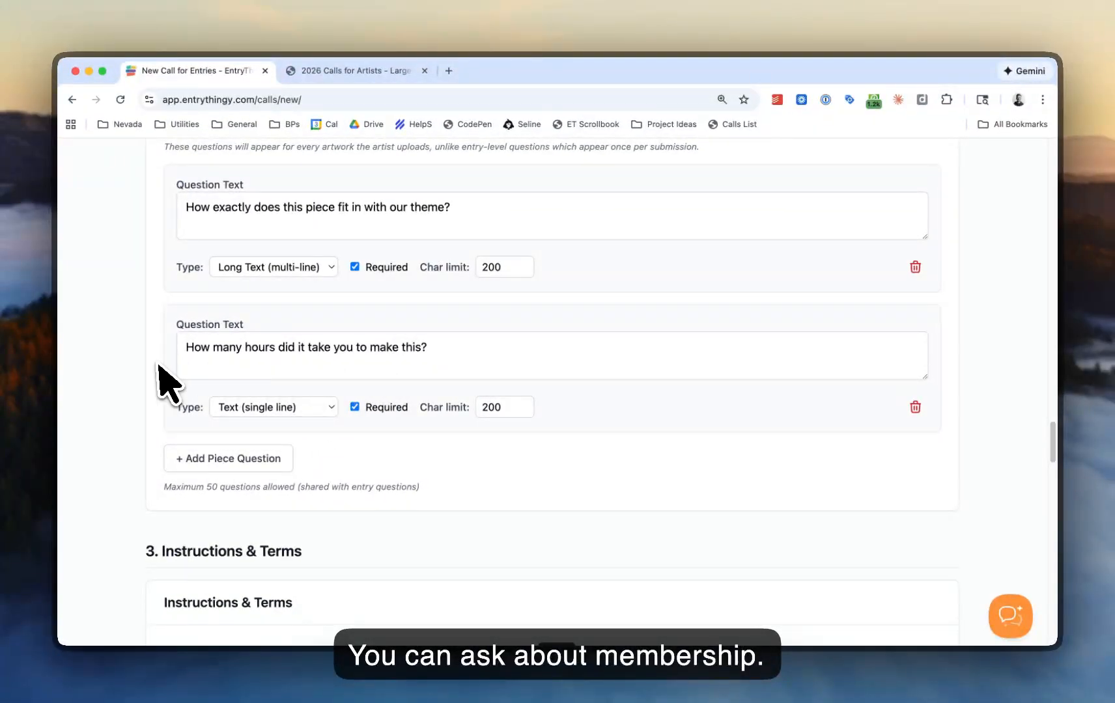
{"action": "scroll", "coordinate": [159, 381], "scroll_direction": "up", "scroll_amount": 1}
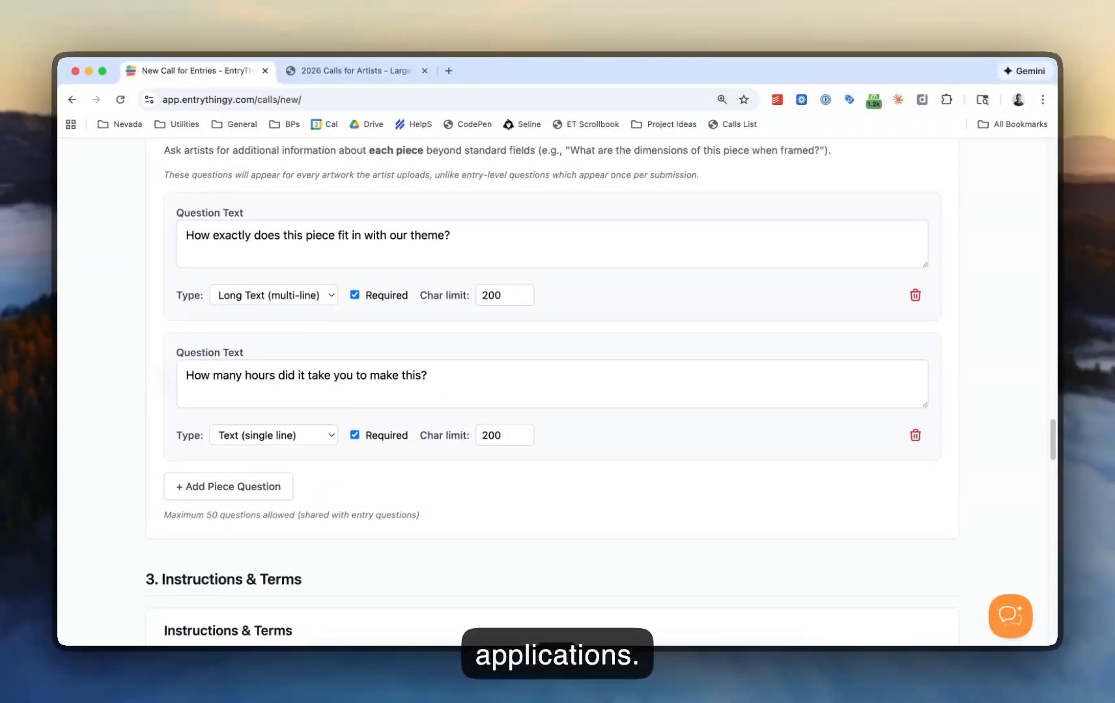
{"action": "scroll", "coordinate": [308, 175], "scroll_direction": "up", "scroll_amount": 1}
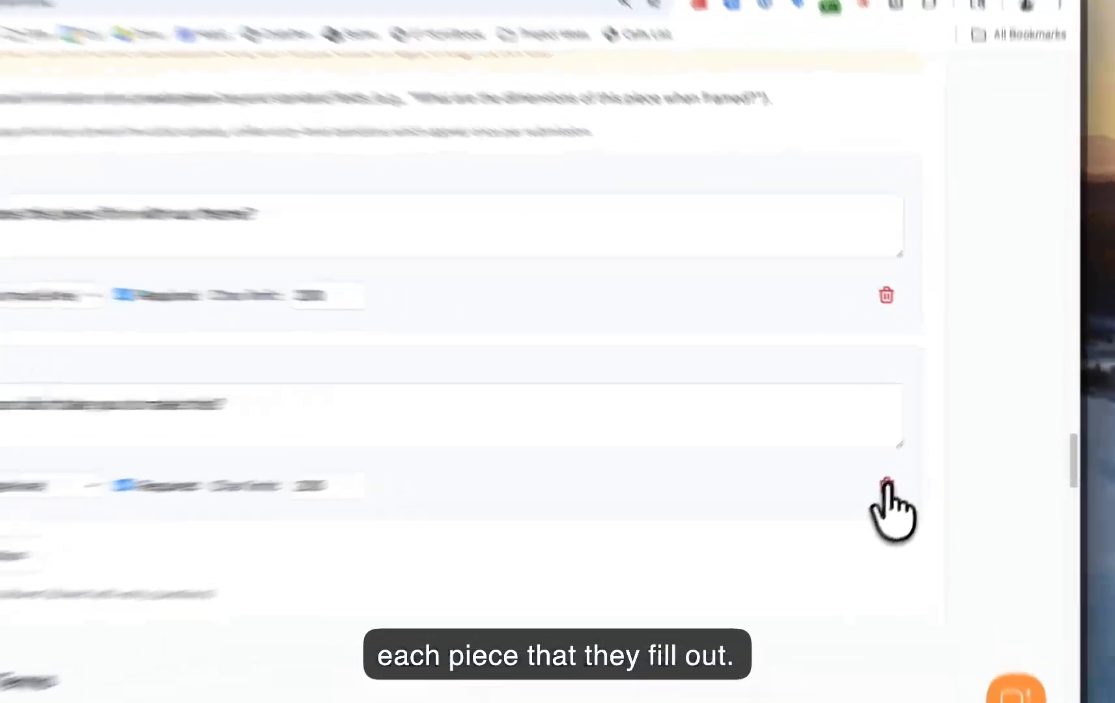
Step: Delete both custom piece questions, the one about hours and the one about fitting the theme
{"action": "left_click", "coordinate": [915, 456]}
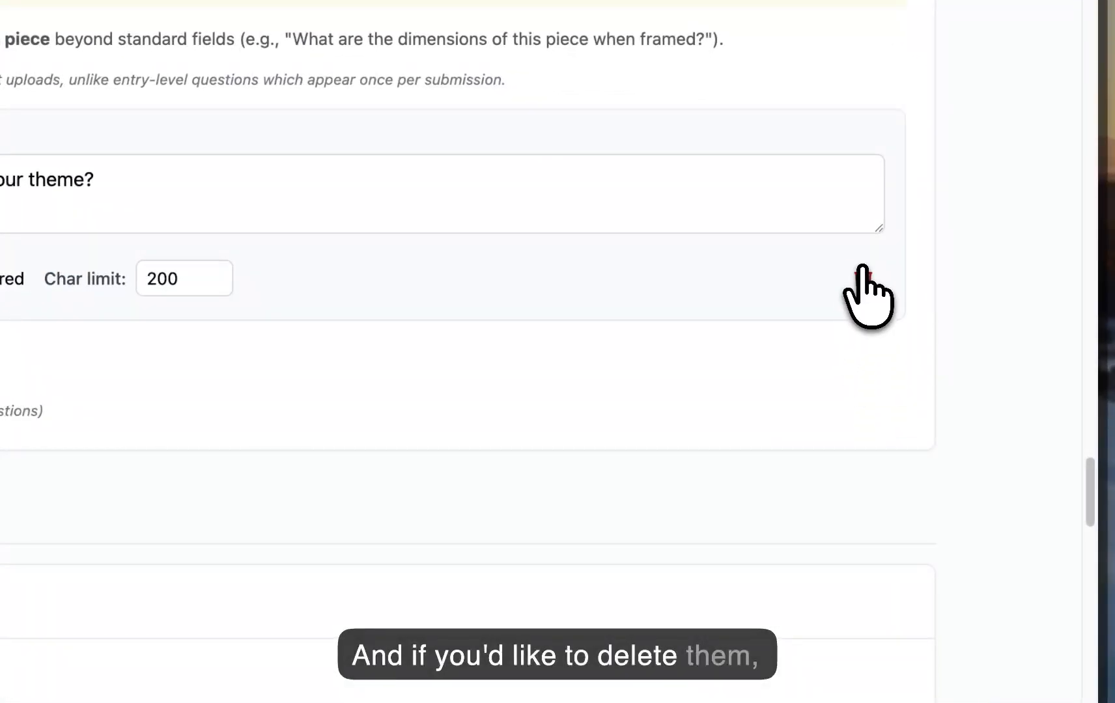
{"action": "left_click", "coordinate": [915, 316]}
{"action": "scroll", "coordinate": [574, 231], "scroll_direction": "down", "scroll_amount": 3}
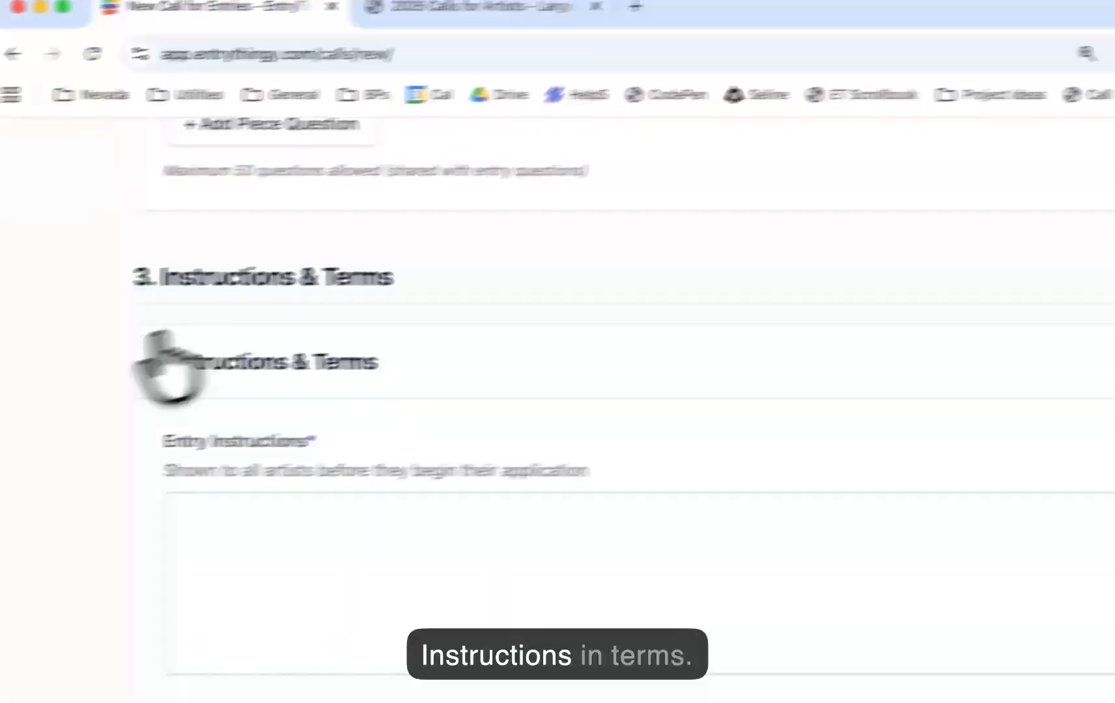
Step: Review the Entry Instructions field and try hiding the Terms of Entry for Entrants before enabling them again
{"action": "scroll", "coordinate": [105, 377], "scroll_direction": "down", "scroll_amount": 3}
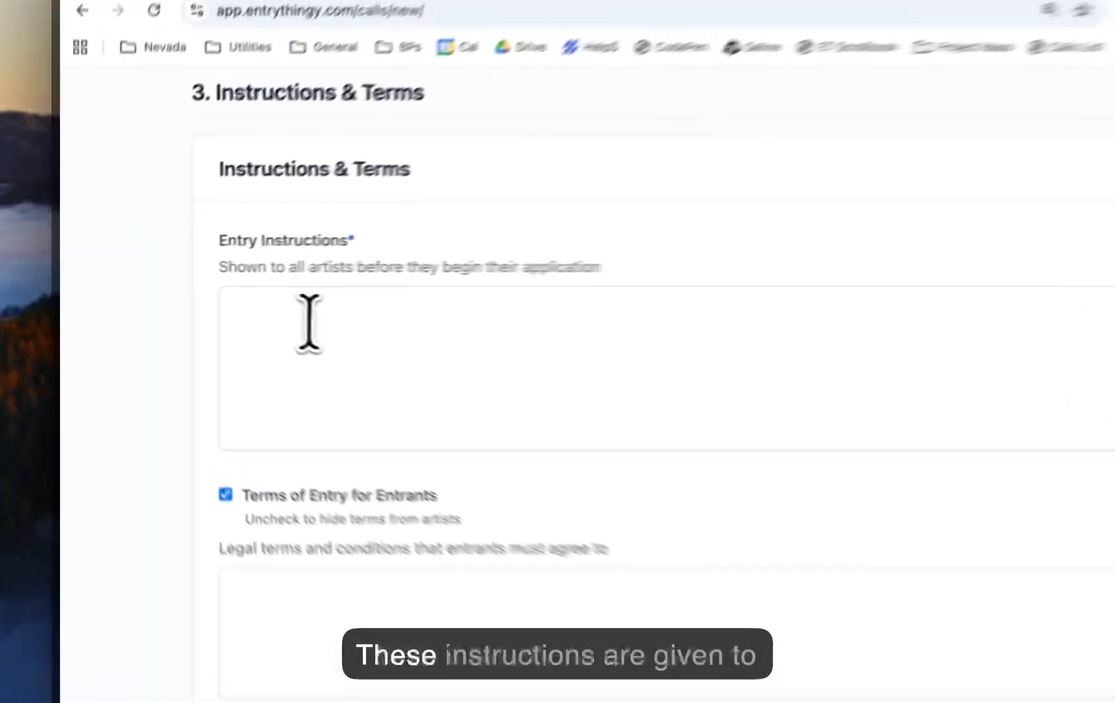
{"action": "left_click", "coordinate": [223, 308]}
{"action": "left_click", "coordinate": [195, 254]}
{"action": "left_click", "coordinate": [290, 236]}
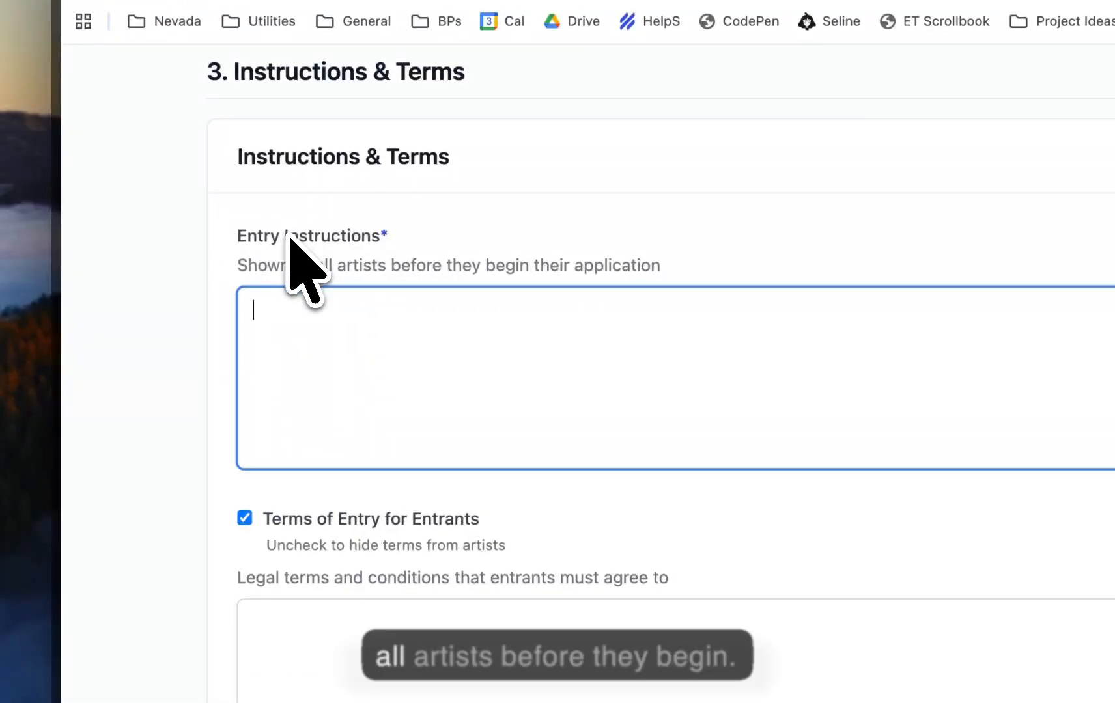
{"action": "scroll", "coordinate": [221, 271], "scroll_direction": "down", "scroll_amount": 2}
{"action": "scroll", "coordinate": [221, 270], "scroll_direction": "down", "scroll_amount": 2}
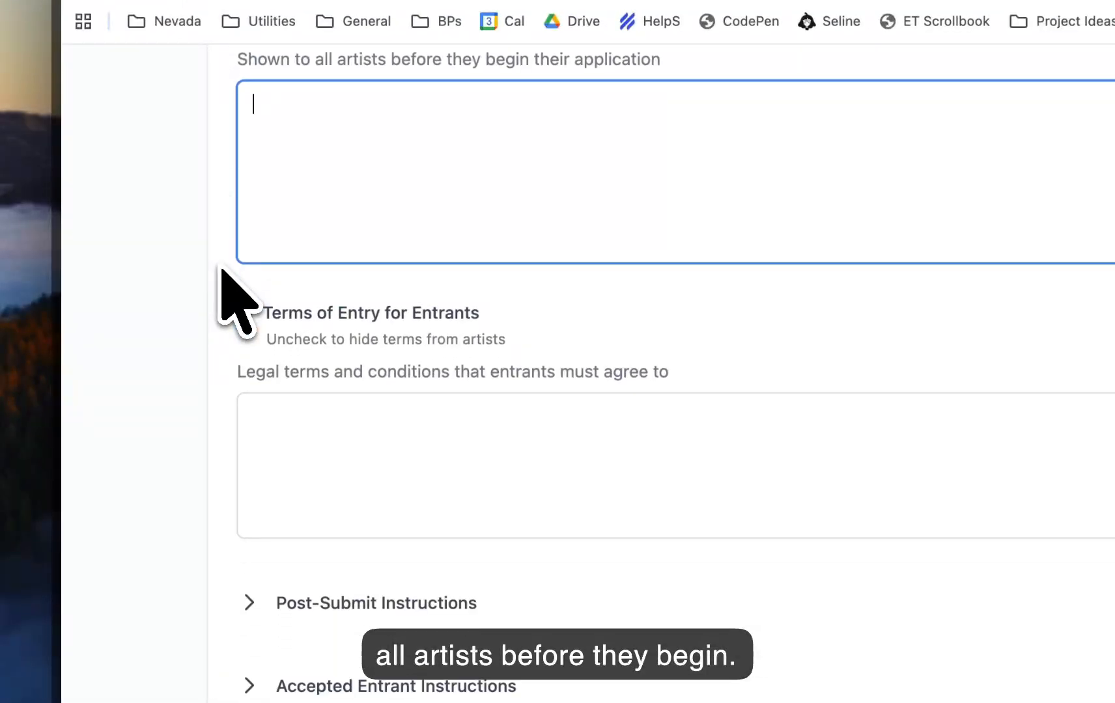
{"action": "left_click", "coordinate": [248, 312]}
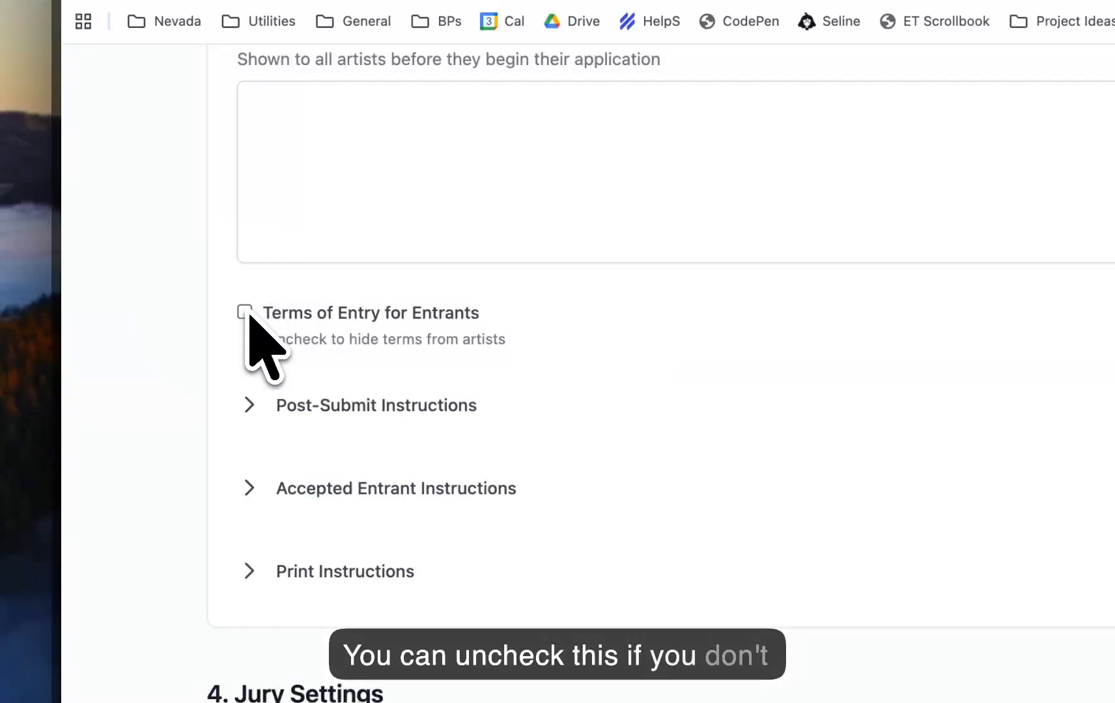
{"action": "left_click", "coordinate": [246, 313]}
Step: Enter "Make sure you drop off all Accepted pieces at the gallery!" as the Post-Submit Instructions
{"action": "scroll", "coordinate": [284, 411], "scroll_direction": "down", "scroll_amount": 3}
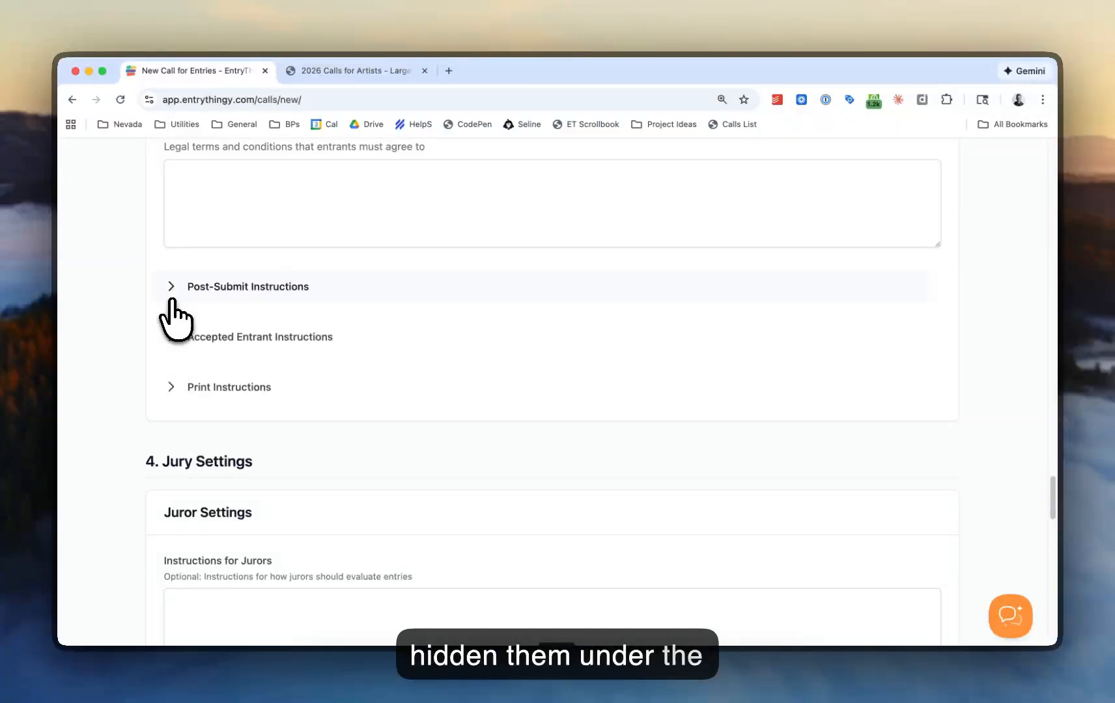
{"action": "left_click", "coordinate": [172, 297]}
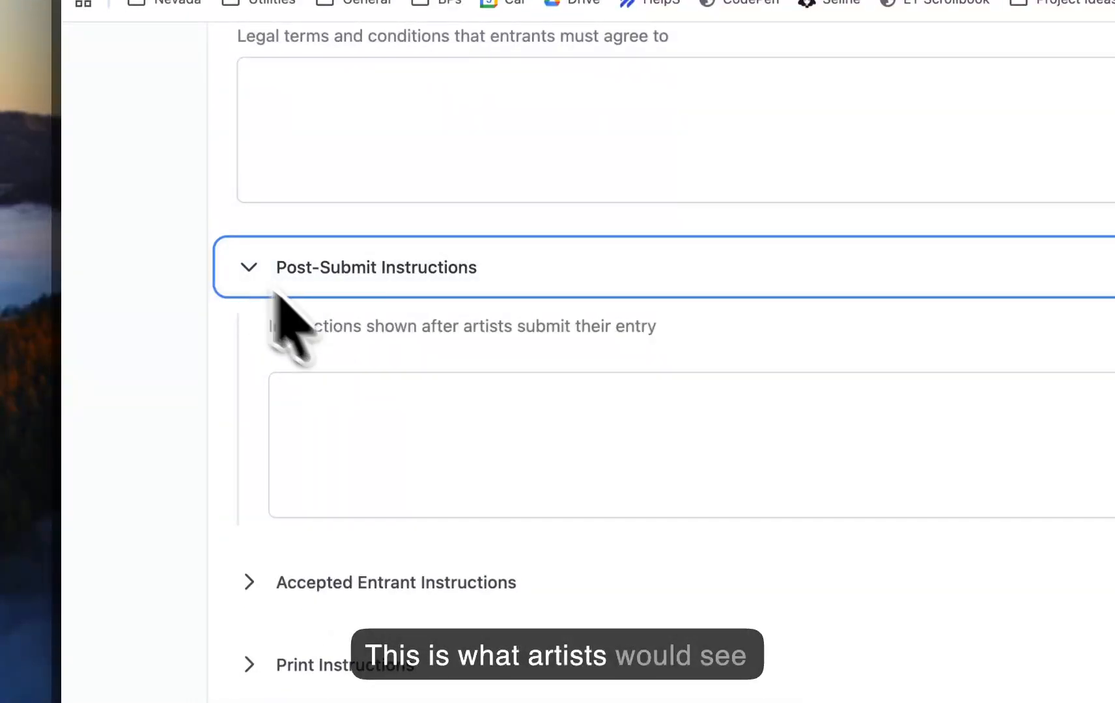
{"action": "left_click", "coordinate": [479, 430]}
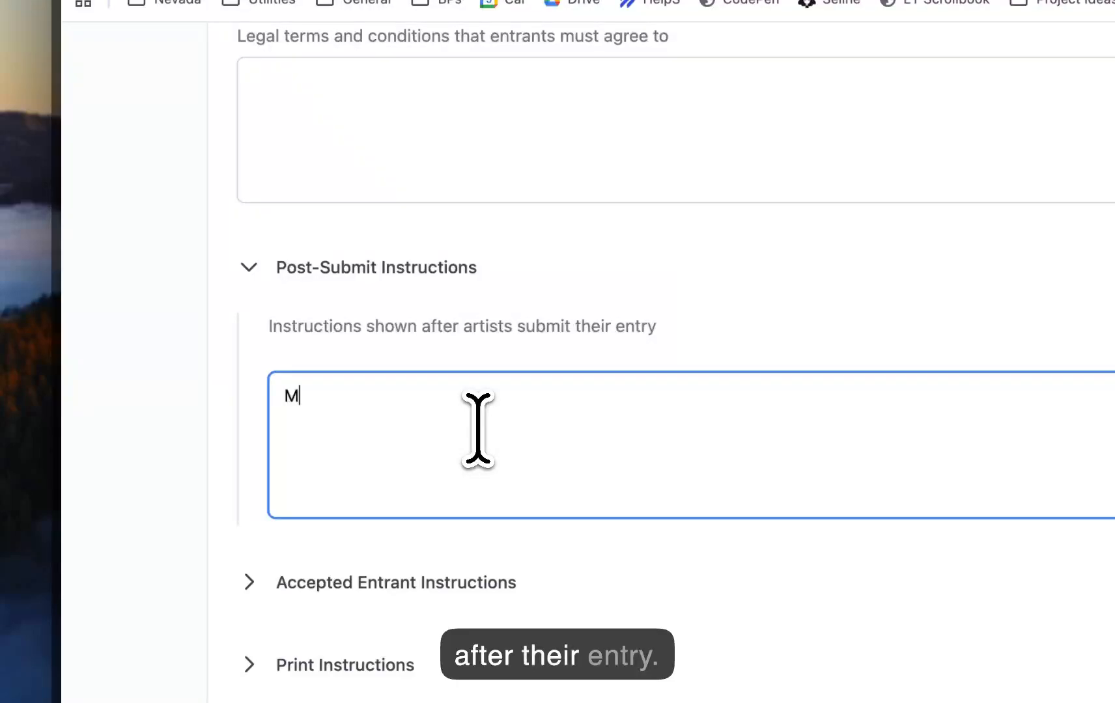
{"action": "type", "text": "Make sure you drop off all Accepoted"}
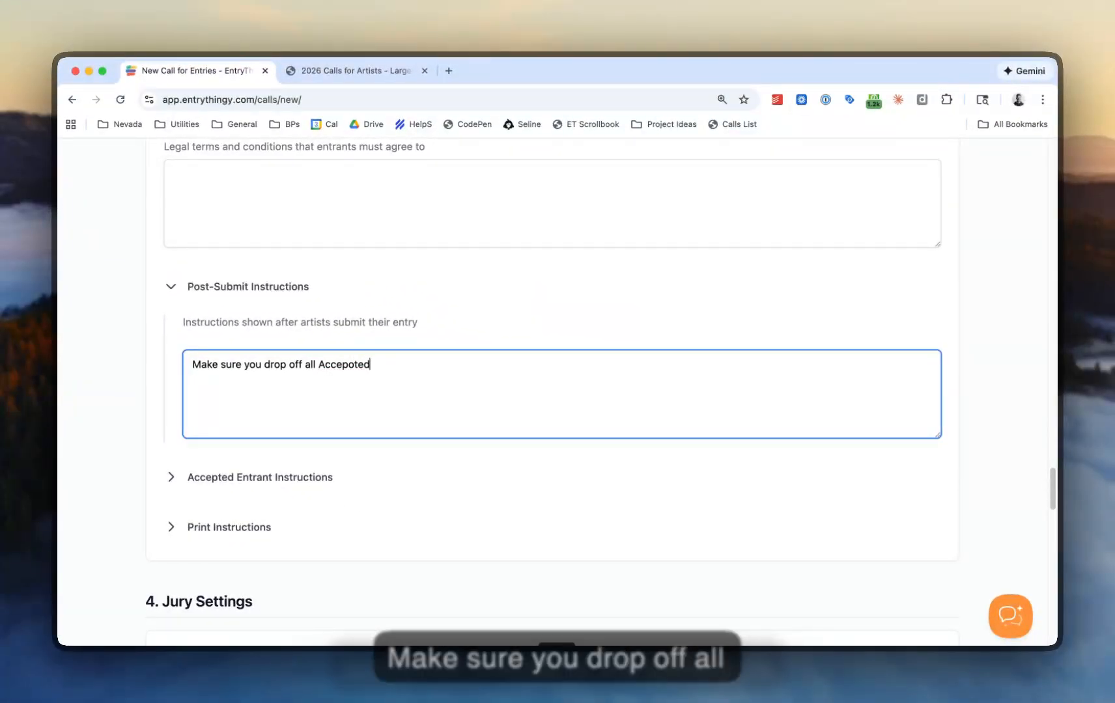
{"action": "key", "text": "BackSpace"}
{"action": "key", "text": "BackSpace"}
{"action": "key", "text": "BackSpace"}
{"action": "key", "text": "BackSpace"}
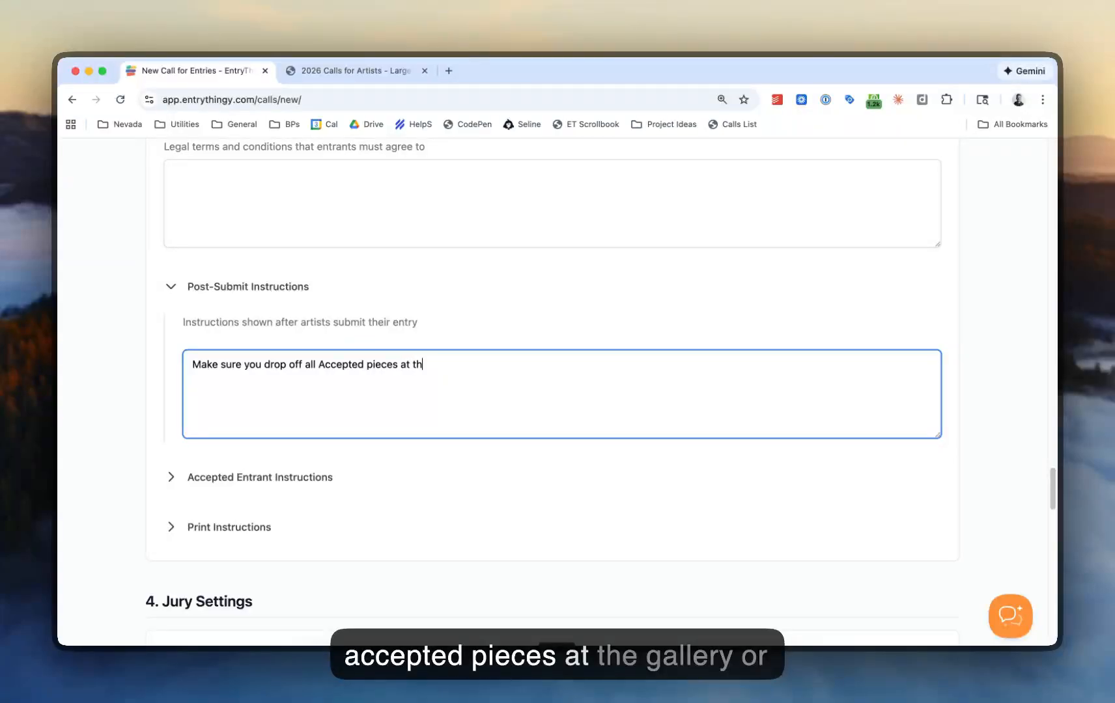
{"action": "type", "text": "ted pieces at the gallery!"}
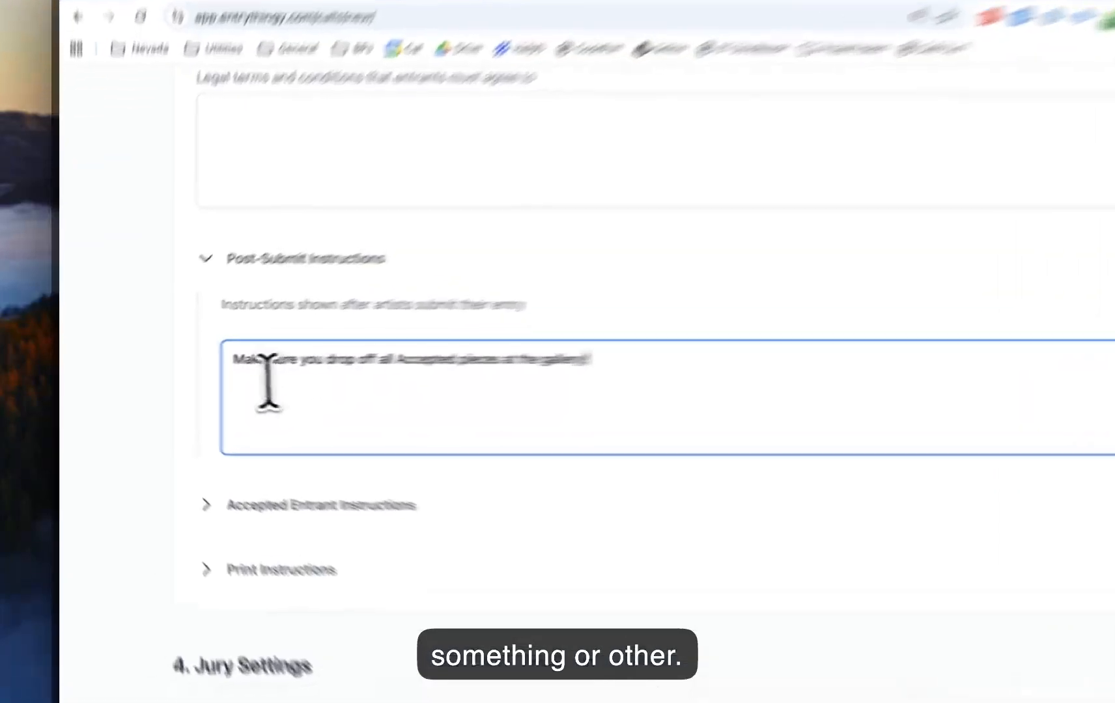
Step: Clear the Post-Submit Instructions text and collapse that section
{"action": "triple_click", "coordinate": [215, 379]}
{"action": "key", "text": "BackSpace"}
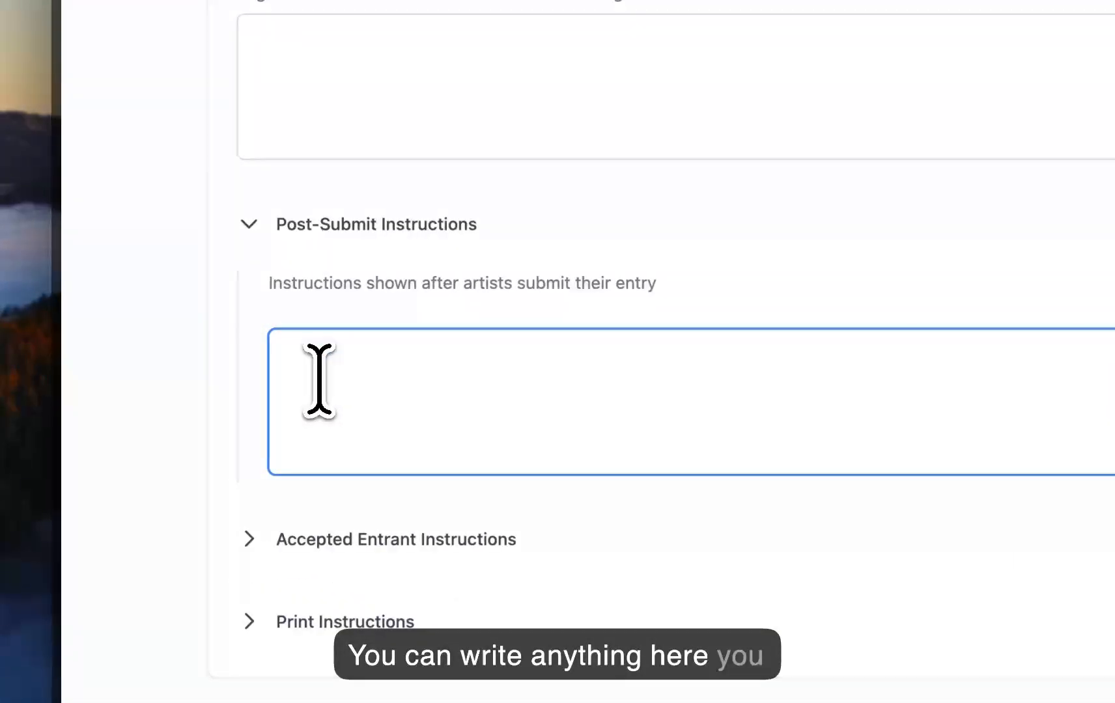
{"action": "left_click", "coordinate": [248, 227]}
Step: Review the Accepted Entrant Instructions and try the option to show print instructions to artists, leaving it disabled
{"action": "left_click", "coordinate": [254, 309]}
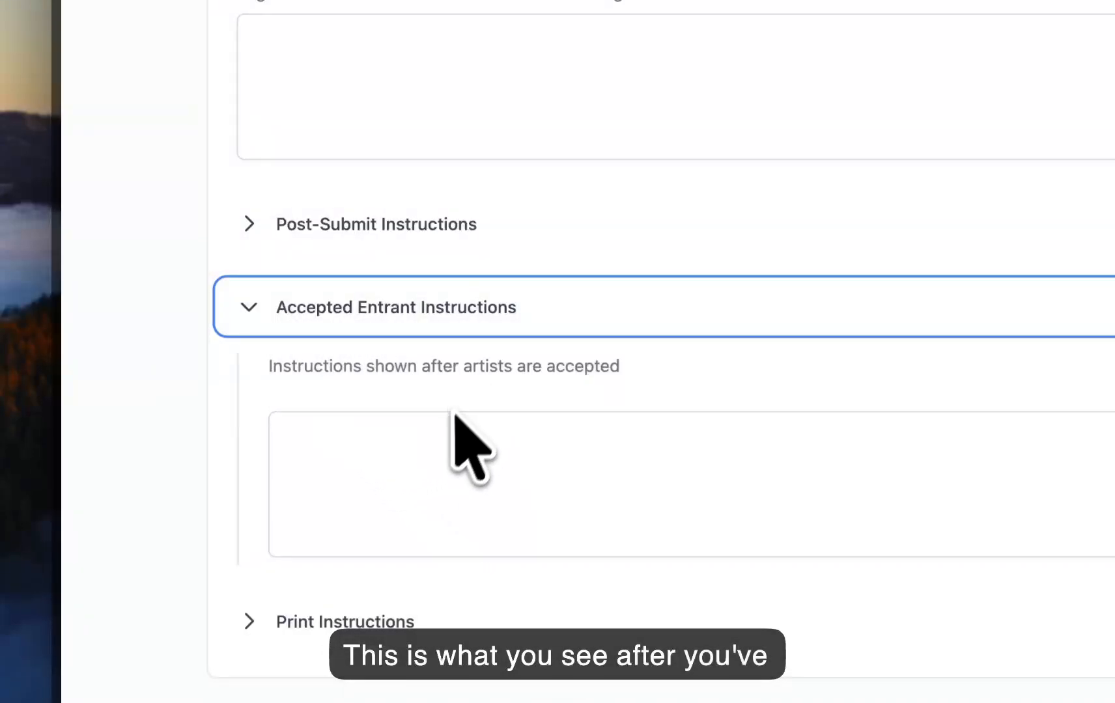
{"action": "scroll", "coordinate": [424, 455], "scroll_direction": "down", "scroll_amount": 2}
{"action": "left_click", "coordinate": [391, 506]}
{"action": "scroll", "coordinate": [417, 437], "scroll_direction": "down", "scroll_amount": 2}
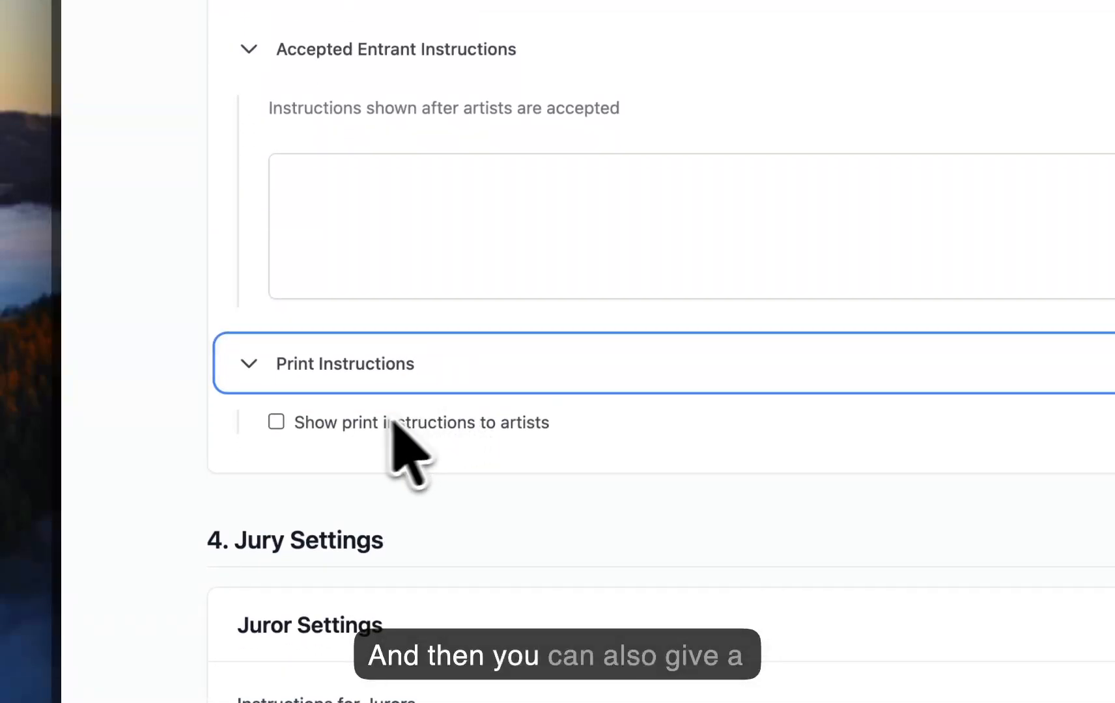
{"action": "left_click", "coordinate": [362, 425]}
{"action": "scroll", "coordinate": [362, 430], "scroll_direction": "down", "scroll_amount": 2}
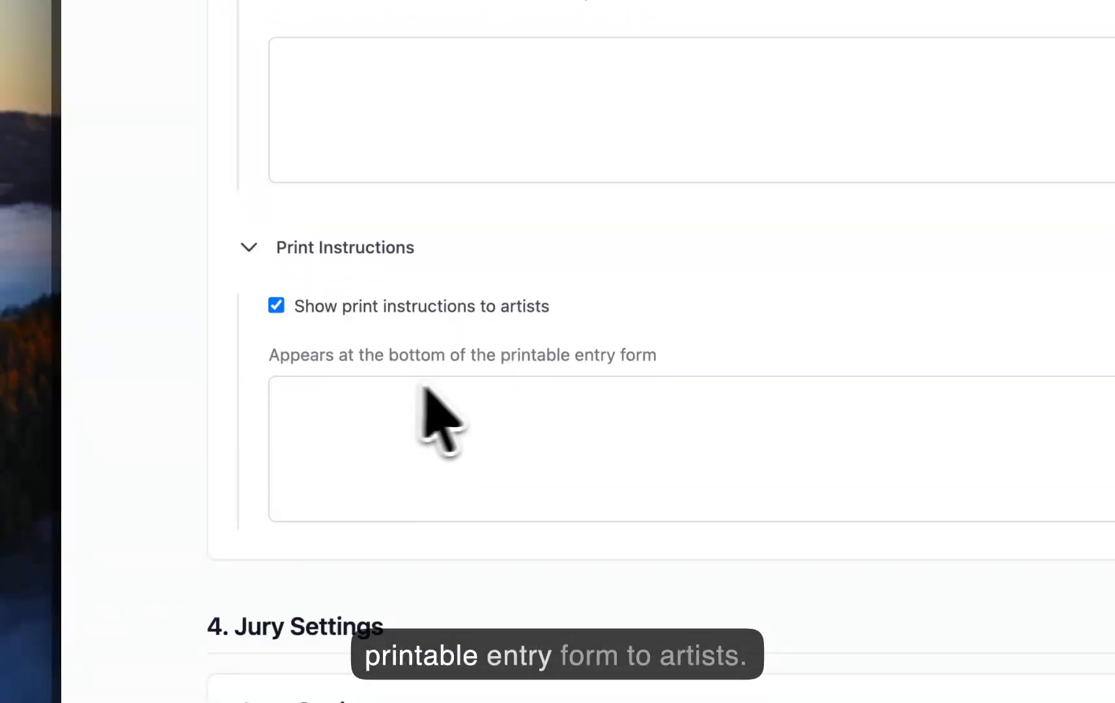
{"action": "left_click", "coordinate": [276, 305]}
{"action": "left_click", "coordinate": [249, 251]}
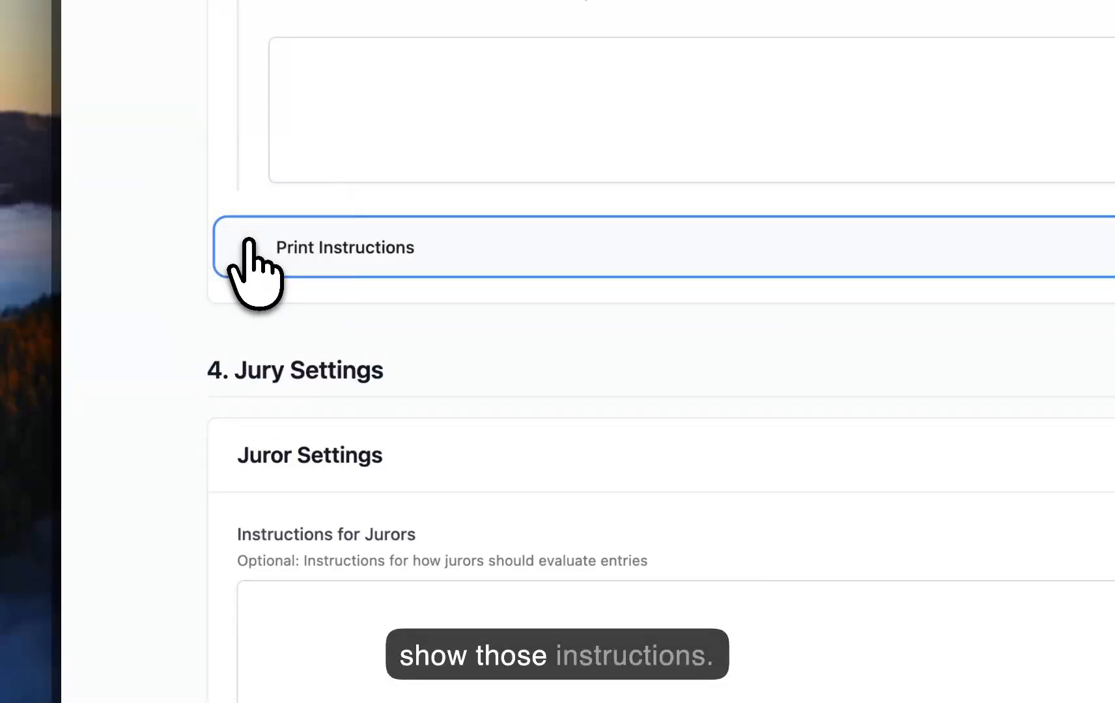
Step: In the juror settings, try voting by Piece and set Vote By back to Entry
{"action": "scroll", "coordinate": [249, 251], "scroll_direction": "down", "scroll_amount": 5}
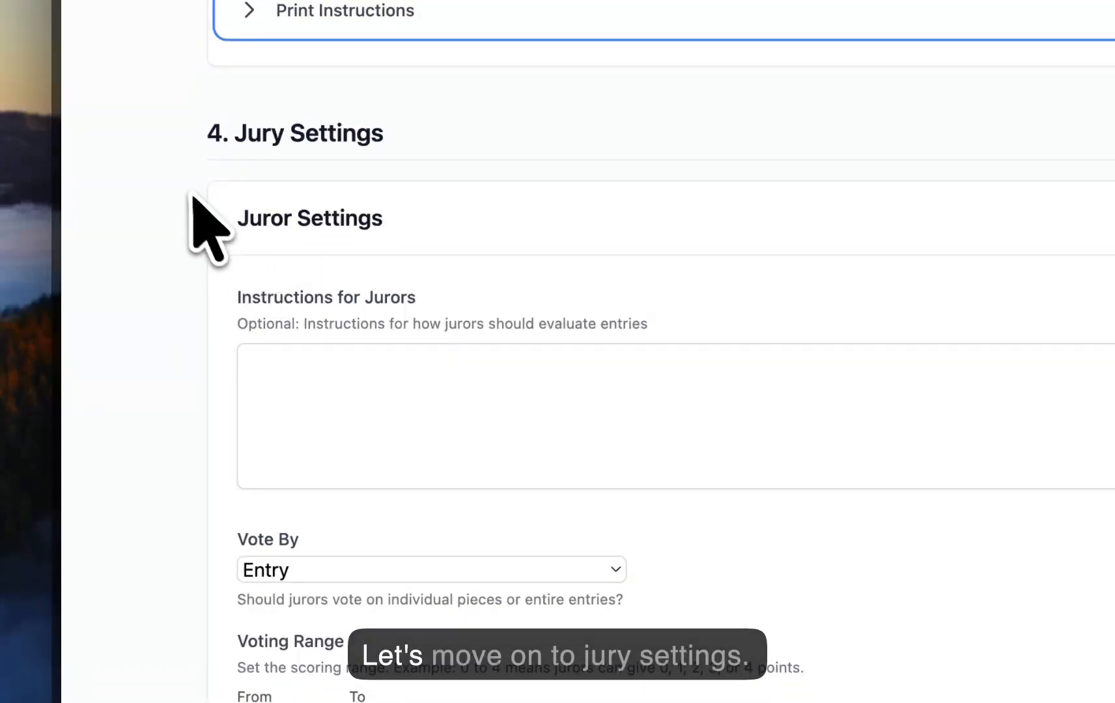
{"action": "scroll", "coordinate": [189, 193], "scroll_direction": "down", "scroll_amount": 1}
{"action": "scroll", "coordinate": [188, 191], "scroll_direction": "down", "scroll_amount": 1}
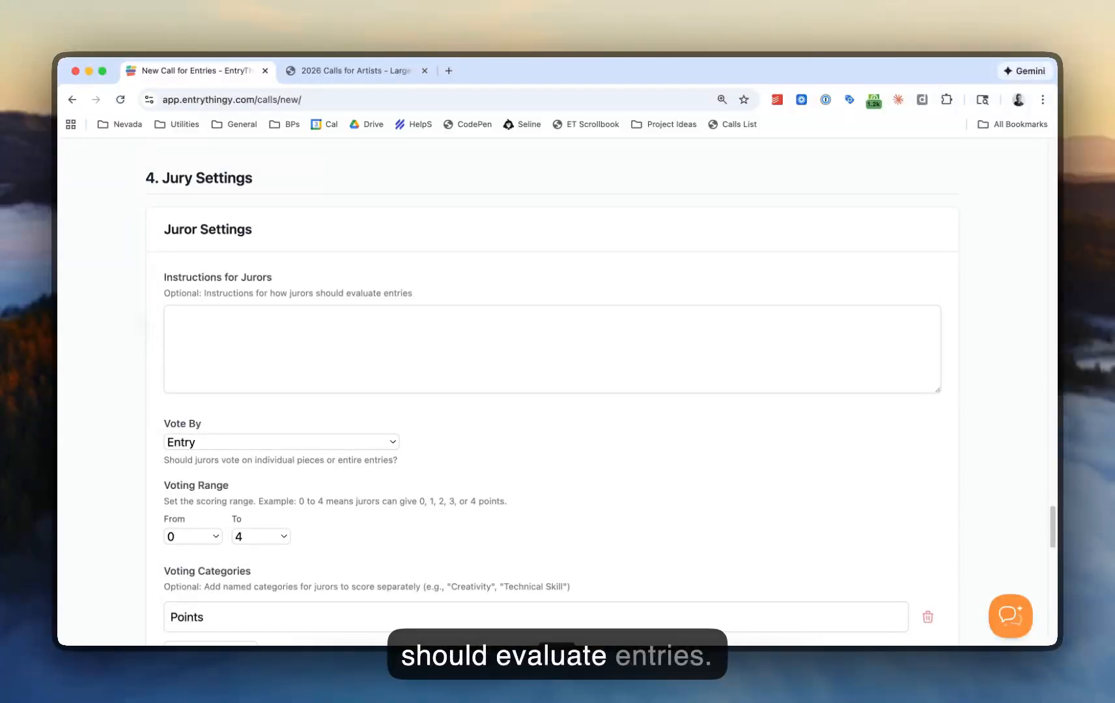
{"action": "scroll", "coordinate": [138, 312], "scroll_direction": "down", "scroll_amount": 2}
{"action": "left_click", "coordinate": [207, 362]}
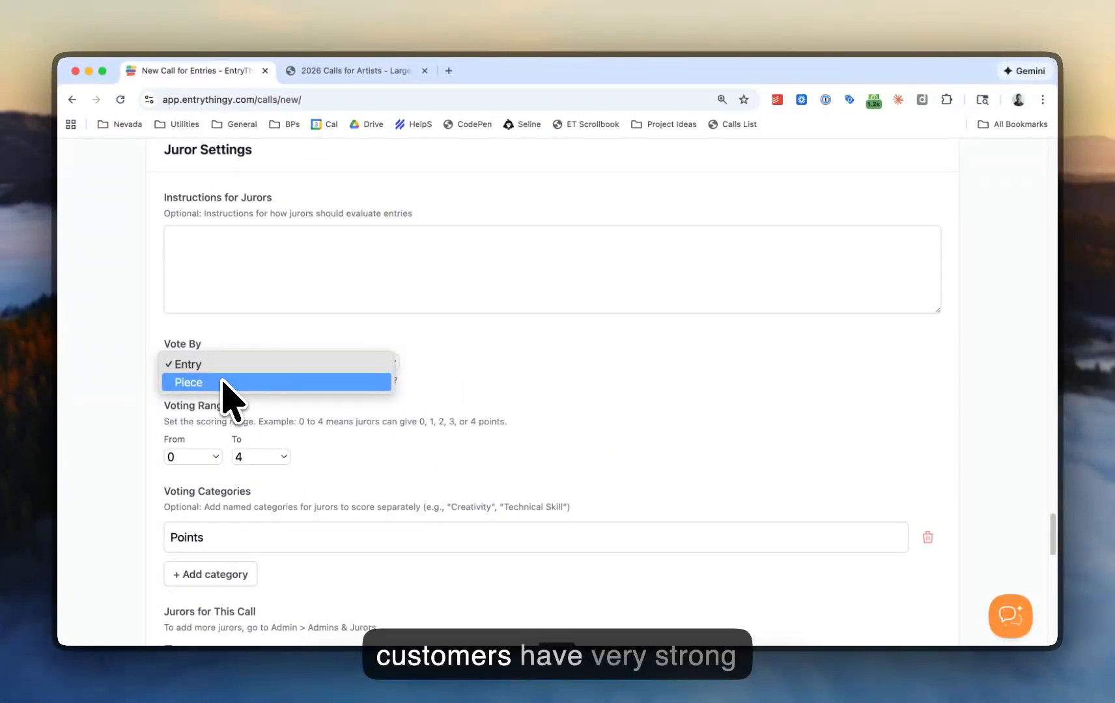
{"action": "left_click", "coordinate": [232, 389]}
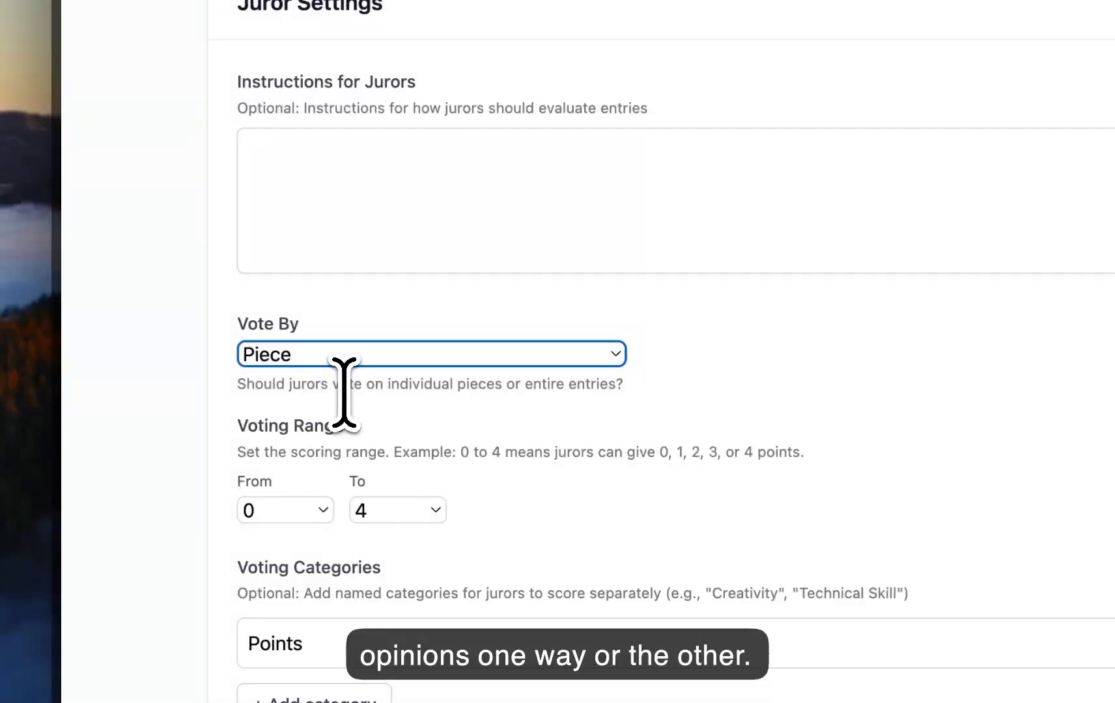
{"action": "left_click", "coordinate": [364, 355]}
{"action": "left_click", "coordinate": [363, 331]}
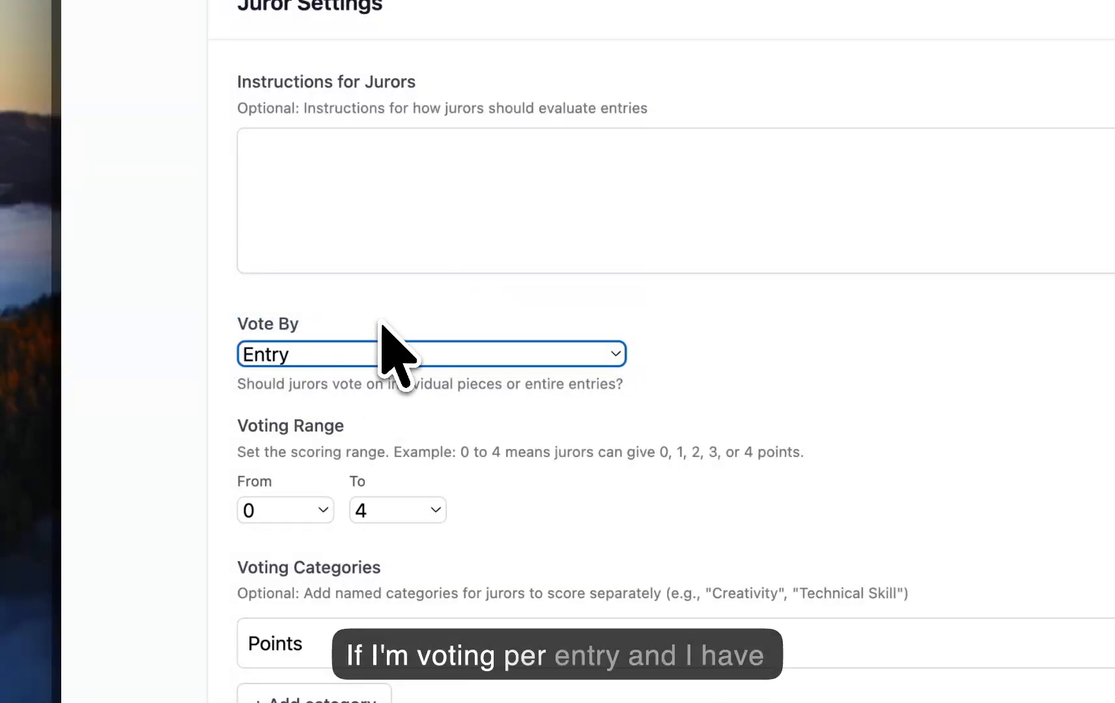
Step: Check the Pieces per Entry limits in the entry requirements and set the jurors' Vote By option to Piece
{"action": "scroll", "coordinate": [382, 326], "scroll_direction": "up", "scroll_amount": 20}
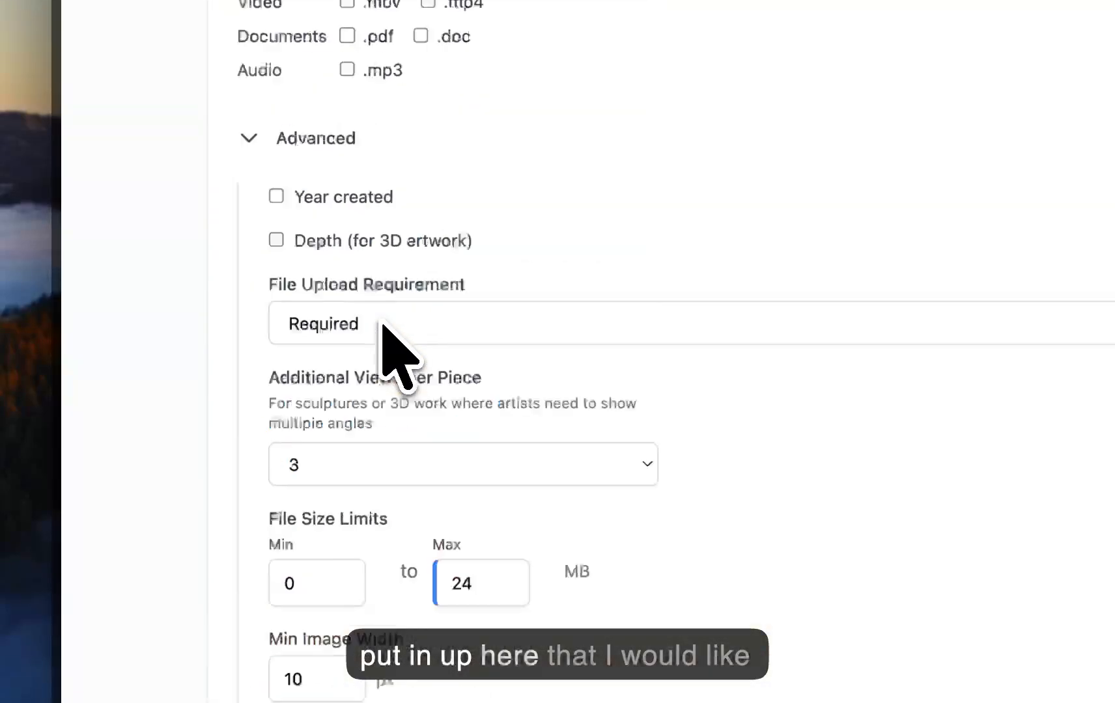
{"action": "scroll", "coordinate": [382, 324], "scroll_direction": "up", "scroll_amount": 15}
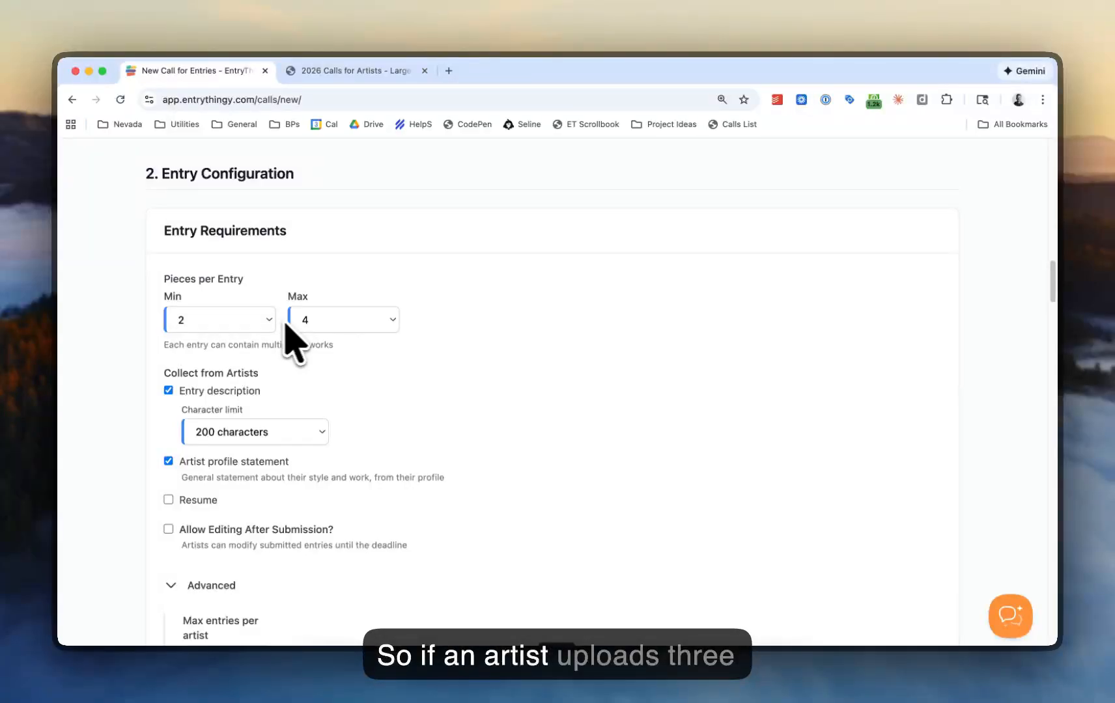
{"action": "scroll", "coordinate": [317, 342], "scroll_direction": "down", "scroll_amount": 20}
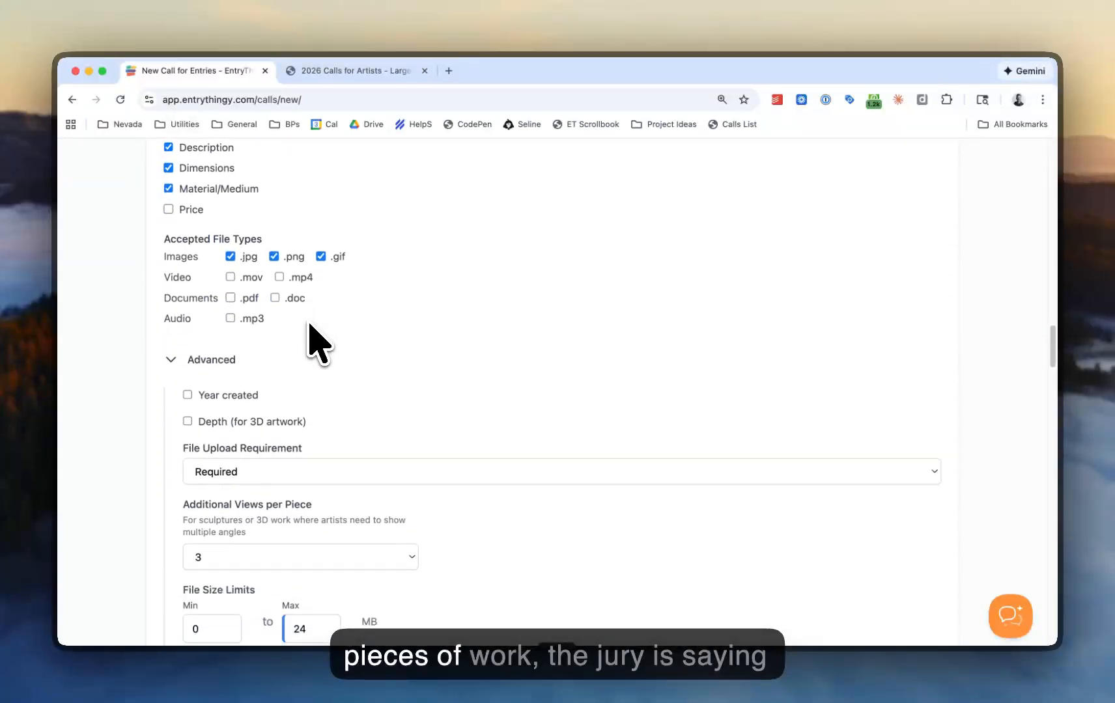
{"action": "scroll", "coordinate": [317, 343], "scroll_direction": "down", "scroll_amount": 12}
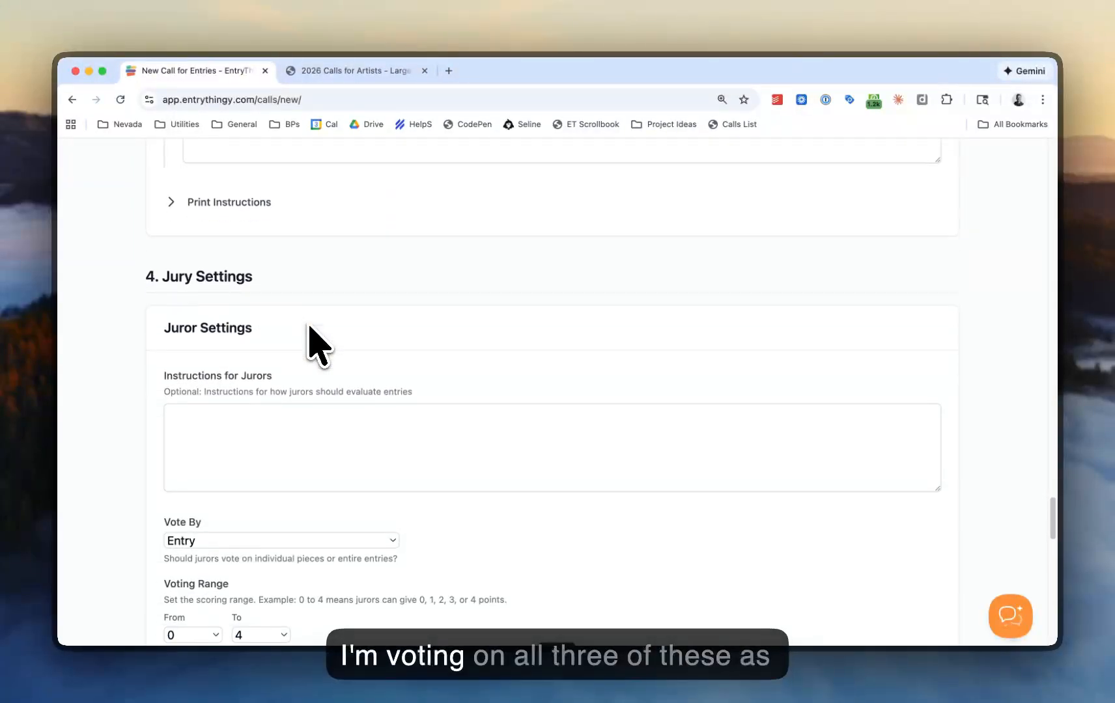
{"action": "scroll", "coordinate": [309, 325], "scroll_direction": "down", "scroll_amount": 2}
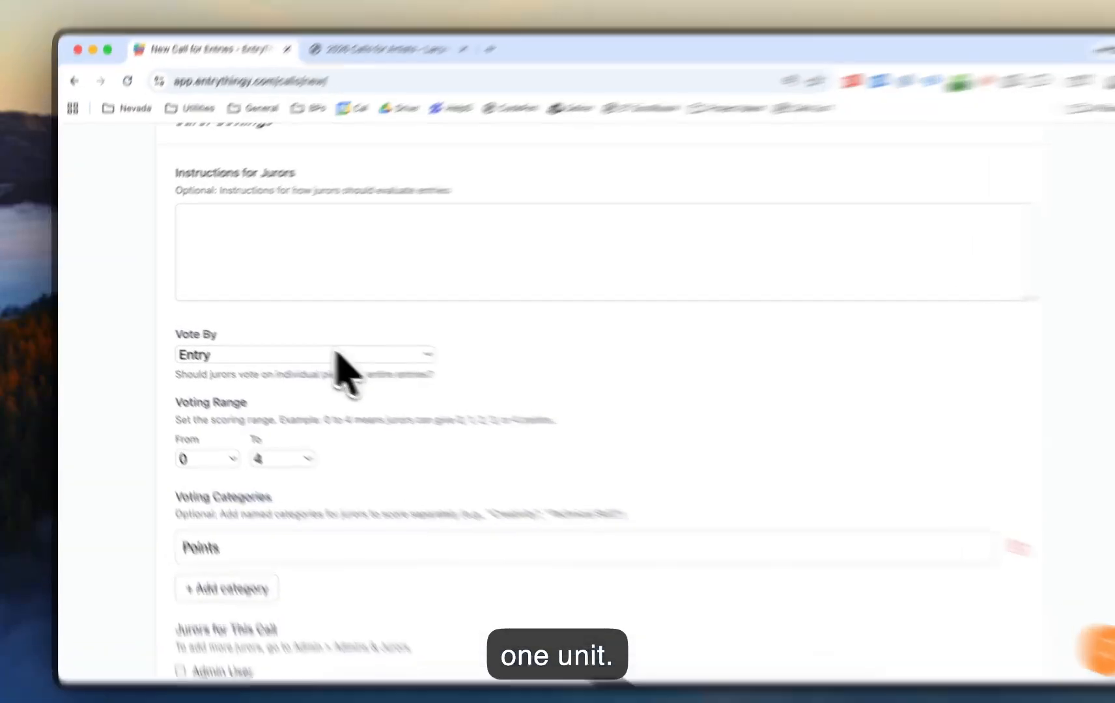
{"action": "left_click", "coordinate": [309, 355]}
{"action": "left_click", "coordinate": [470, 426]}
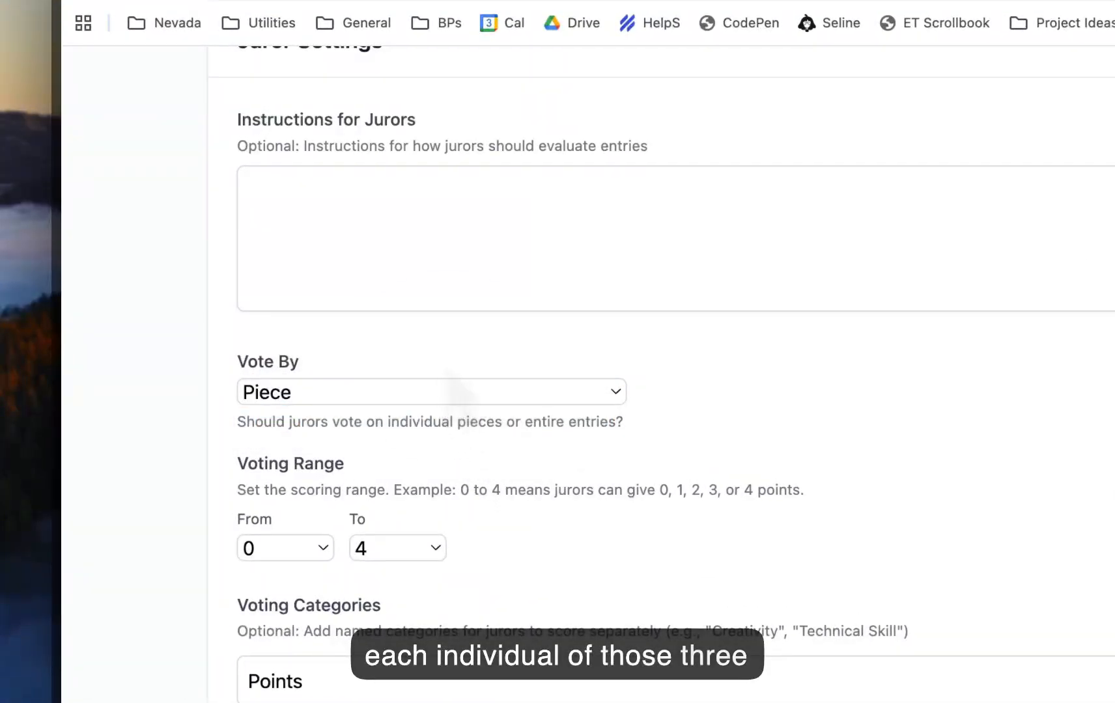
Step: Examine the available upper and lower scores for the jurors' Voting Range
{"action": "scroll", "coordinate": [459, 391], "scroll_direction": "down", "scroll_amount": 4}
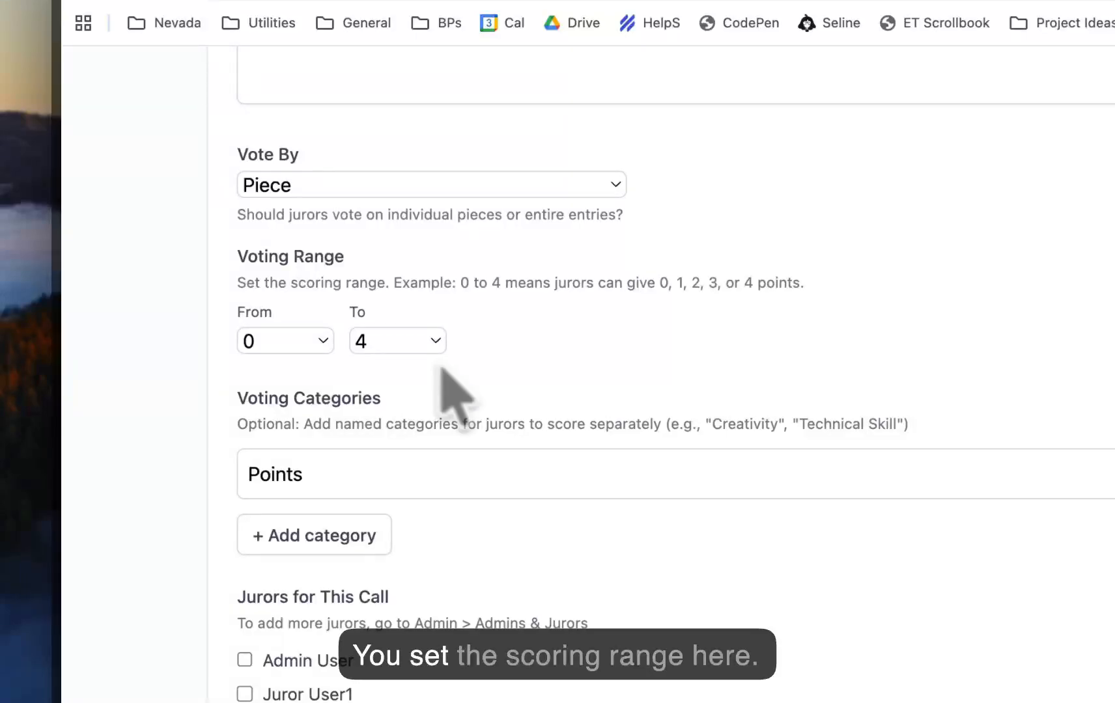
{"action": "left_click", "coordinate": [410, 342]}
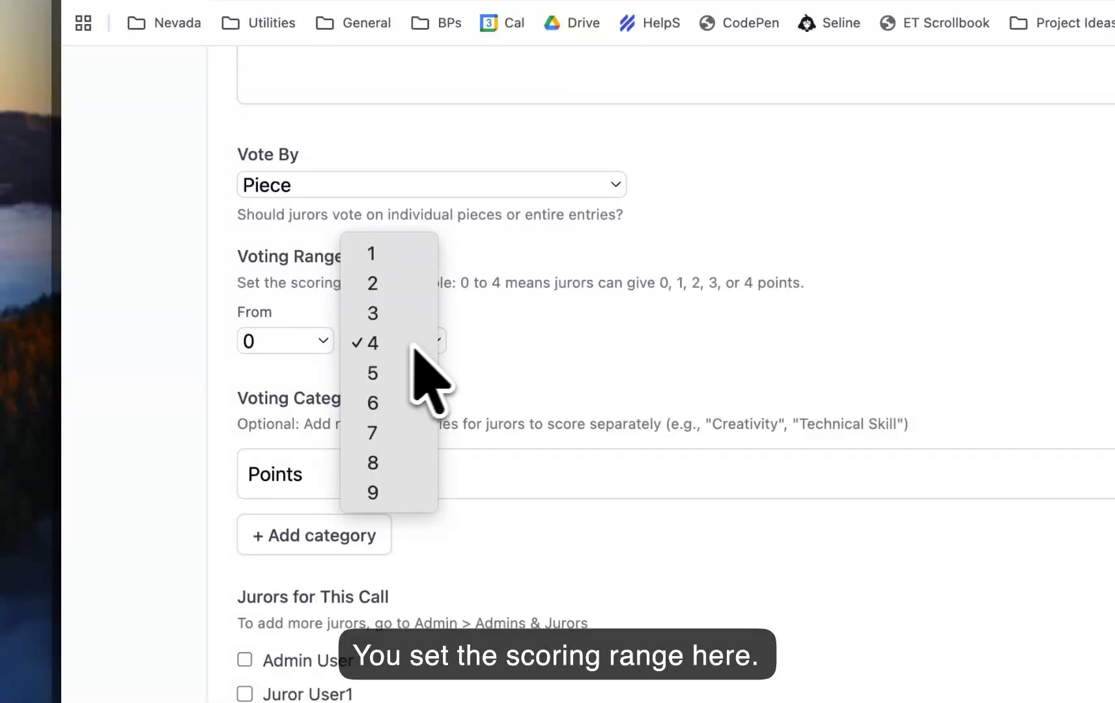
{"action": "left_click", "coordinate": [487, 359]}
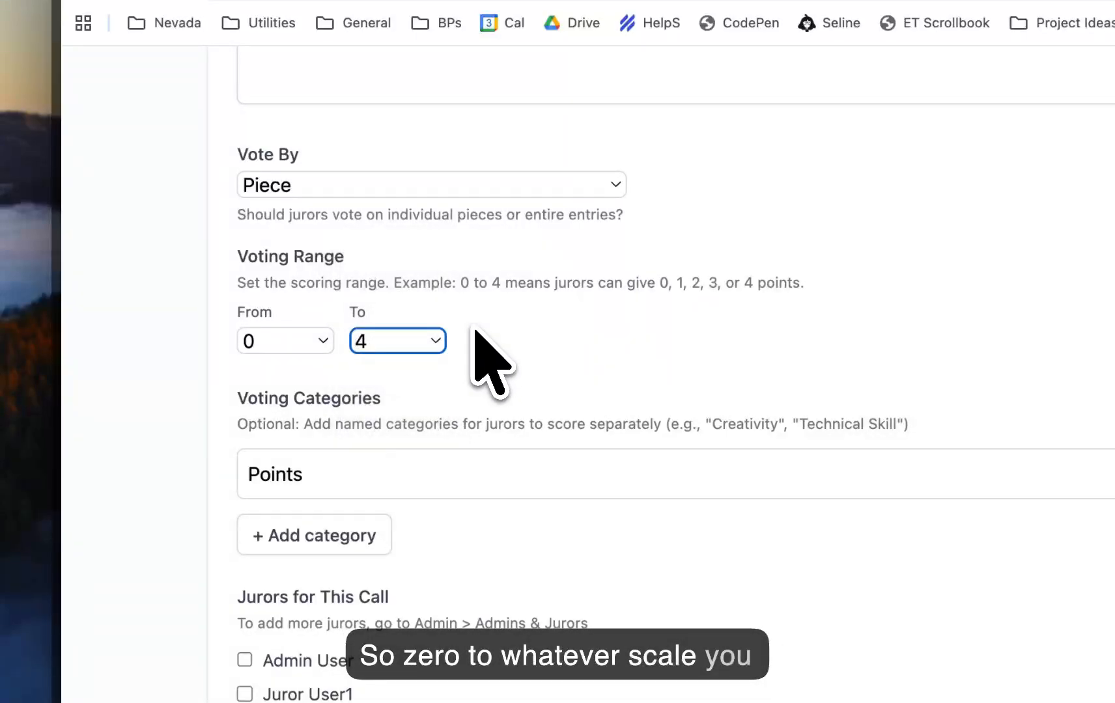
{"action": "left_click", "coordinate": [316, 341]}
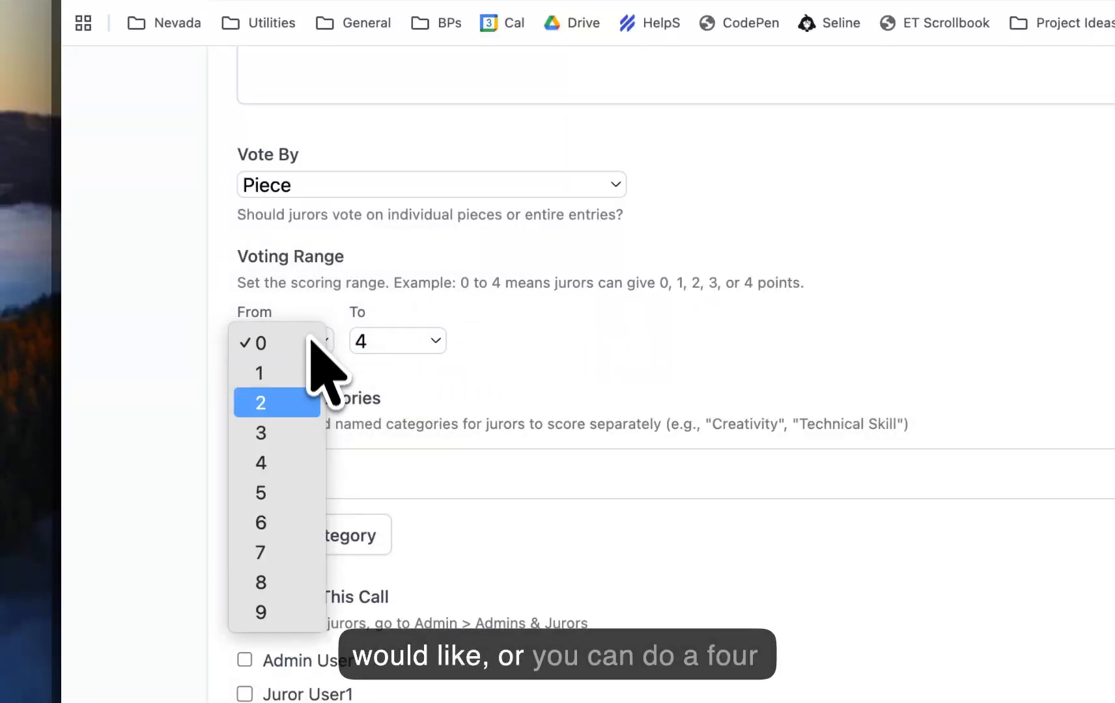
{"action": "left_click", "coordinate": [492, 342]}
Step: Rename the "Points" voting category to "Adherence to Theme"
{"action": "scroll", "coordinate": [492, 342], "scroll_direction": "down", "scroll_amount": 2}
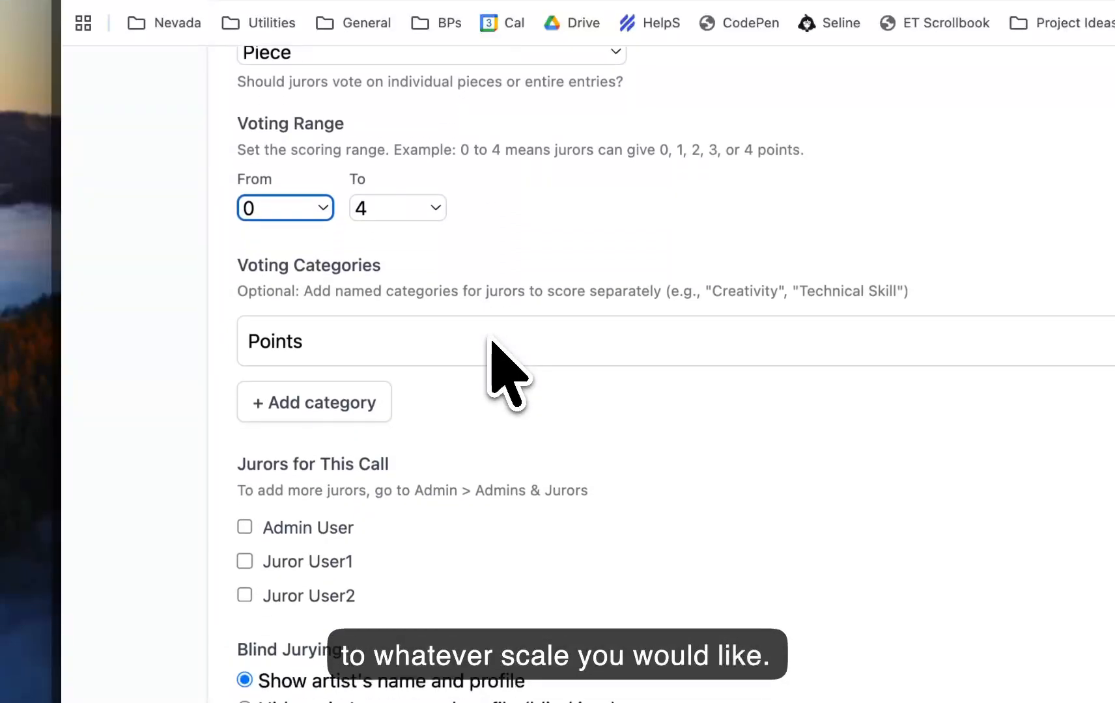
{"action": "double_click", "coordinate": [376, 356]}
{"action": "type", "text": "Adhere"}
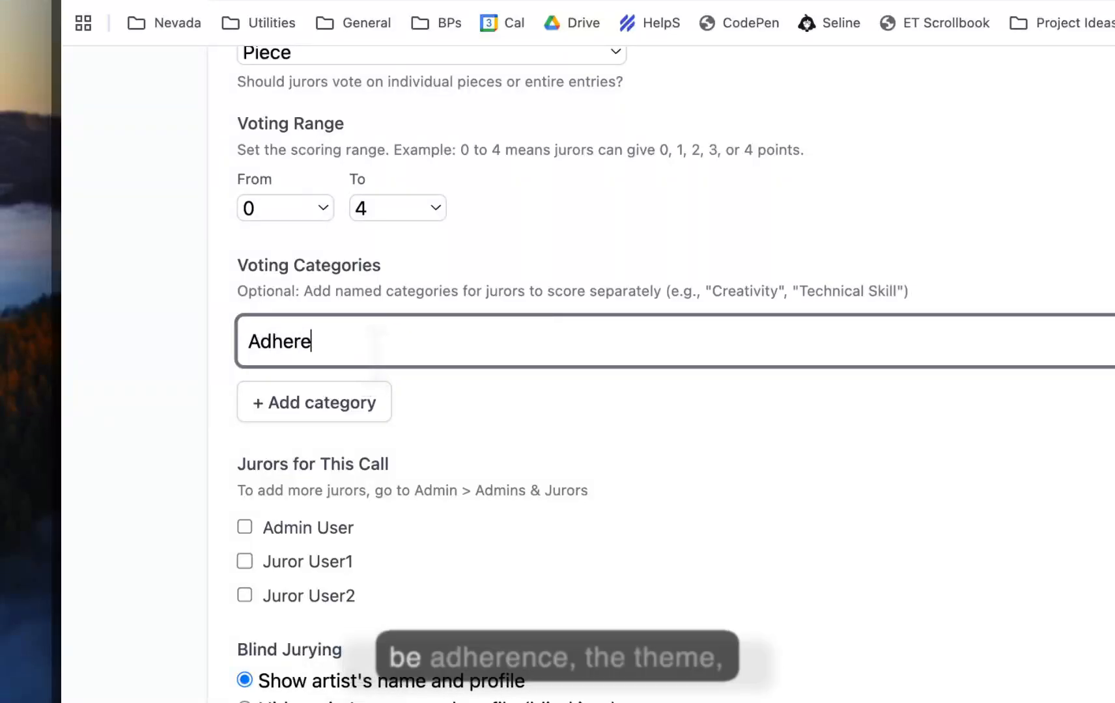
{"action": "type", "text": "nce to Theme"}
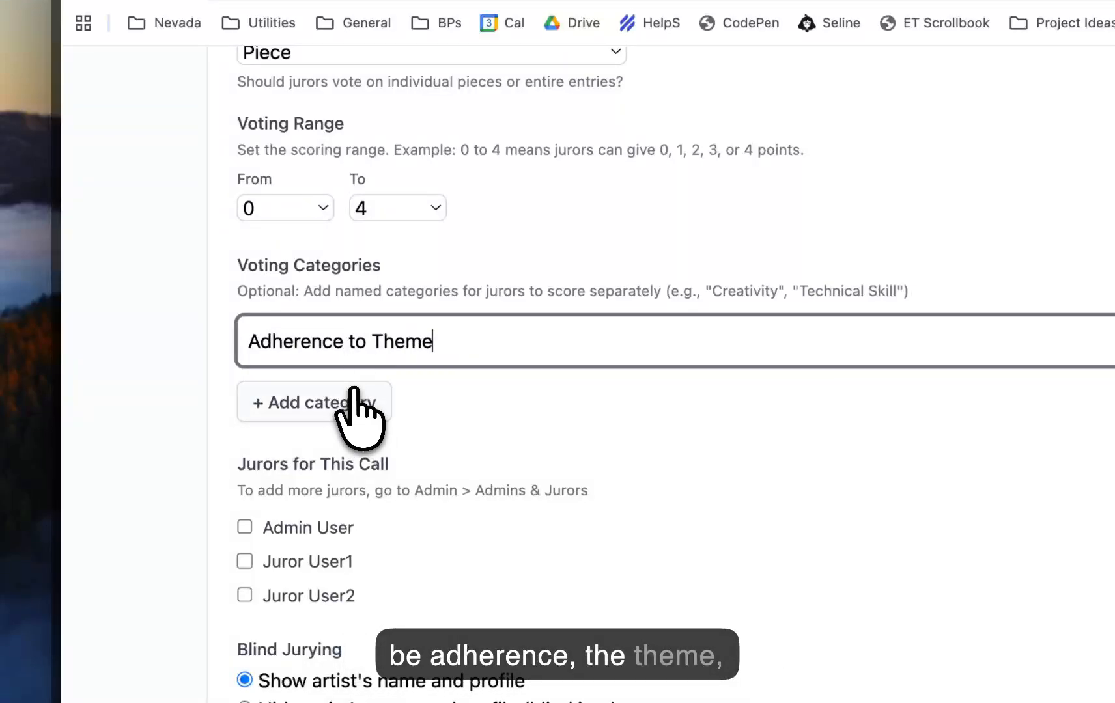
Step: Add two more voting categories named "Creativity" and "Design"
{"action": "left_click", "coordinate": [358, 407]}
{"action": "type", "text": "Creat"}
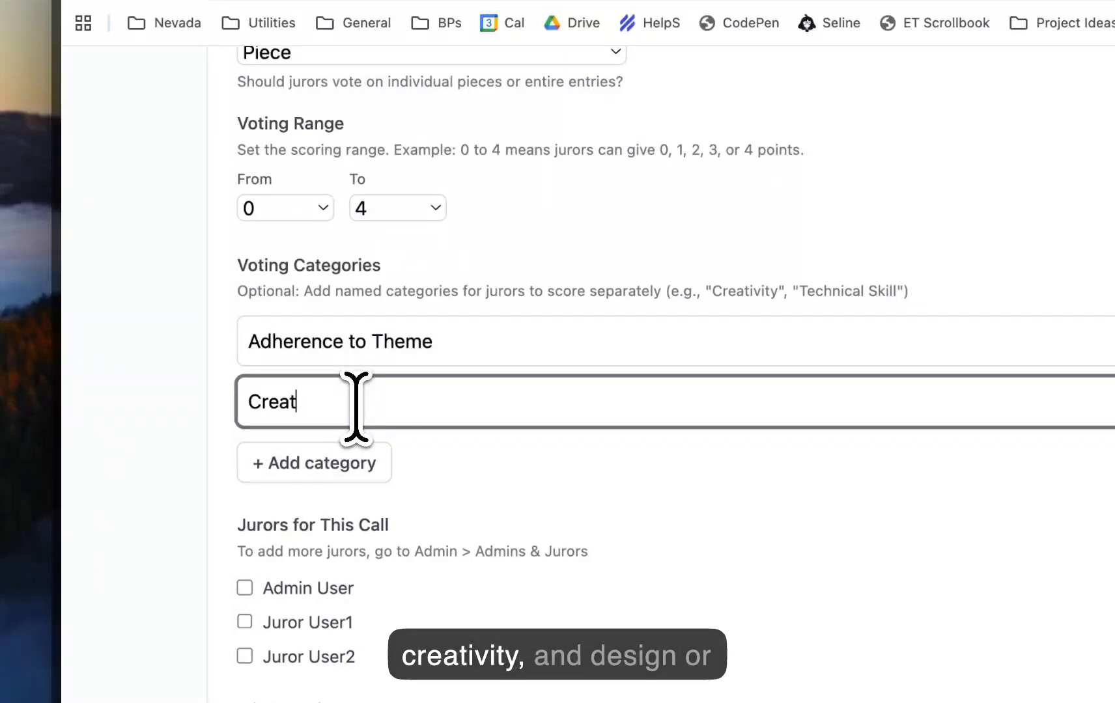
{"action": "type", "text": "ivity"}
{"action": "left_click", "coordinate": [340, 473]}
{"action": "left_click", "coordinate": [373, 460]}
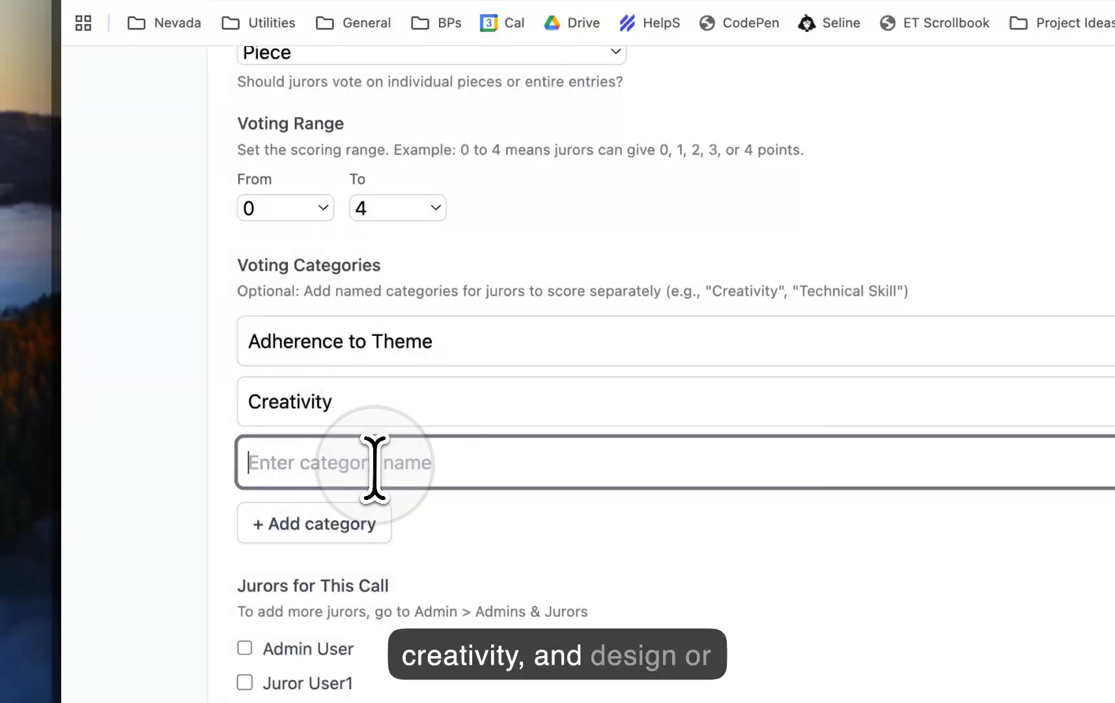
{"action": "type", "text": "Design"}
{"action": "left_click", "coordinate": [200, 381]}
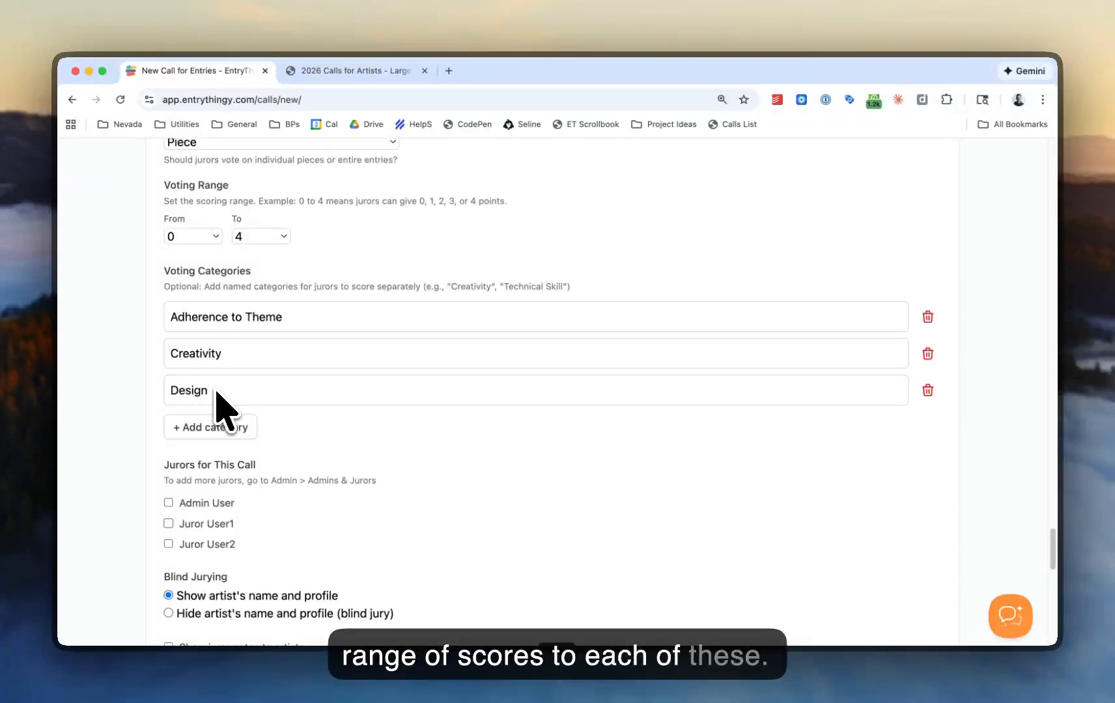
Step: Assign Juror User1 and Juror User2 to this call and check where admins and jurors are managed
{"action": "scroll", "coordinate": [300, 417], "scroll_direction": "down", "scroll_amount": 3}
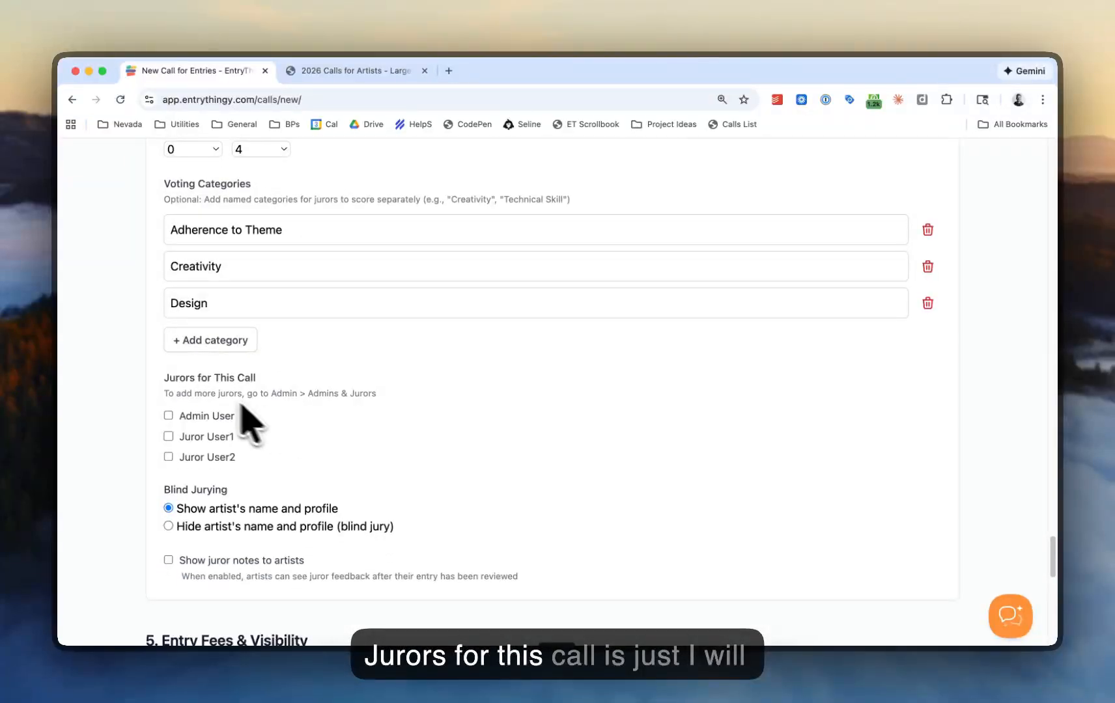
{"action": "left_click", "coordinate": [168, 437]}
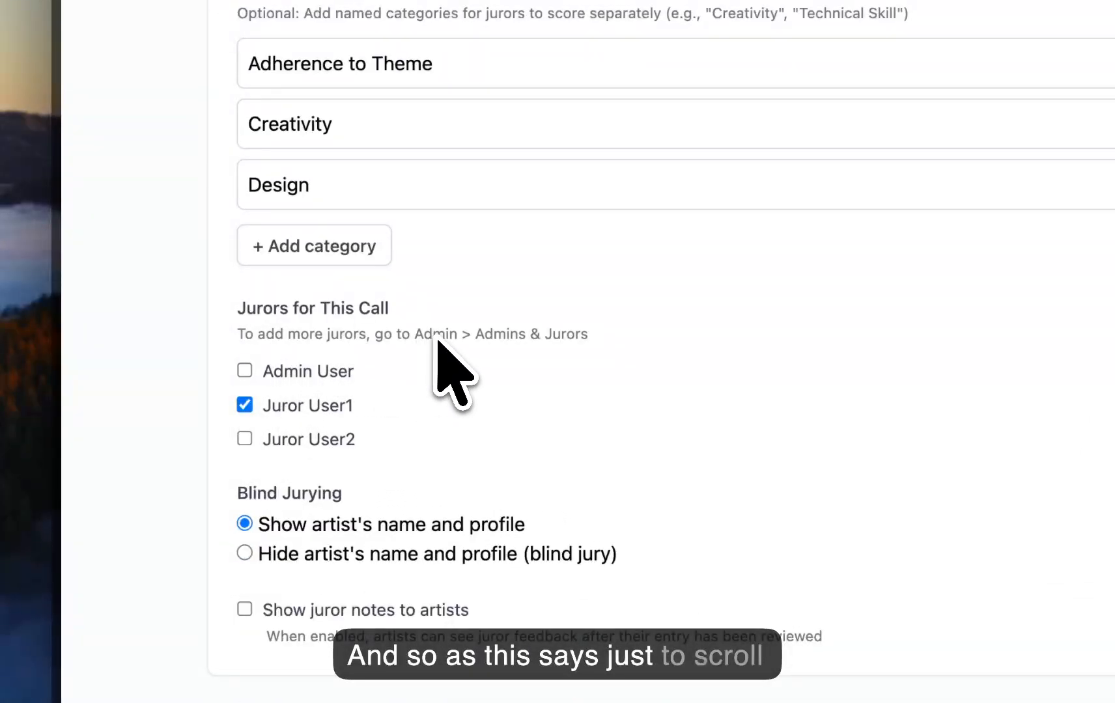
{"action": "scroll", "coordinate": [438, 355], "scroll_direction": "up", "scroll_amount": 20}
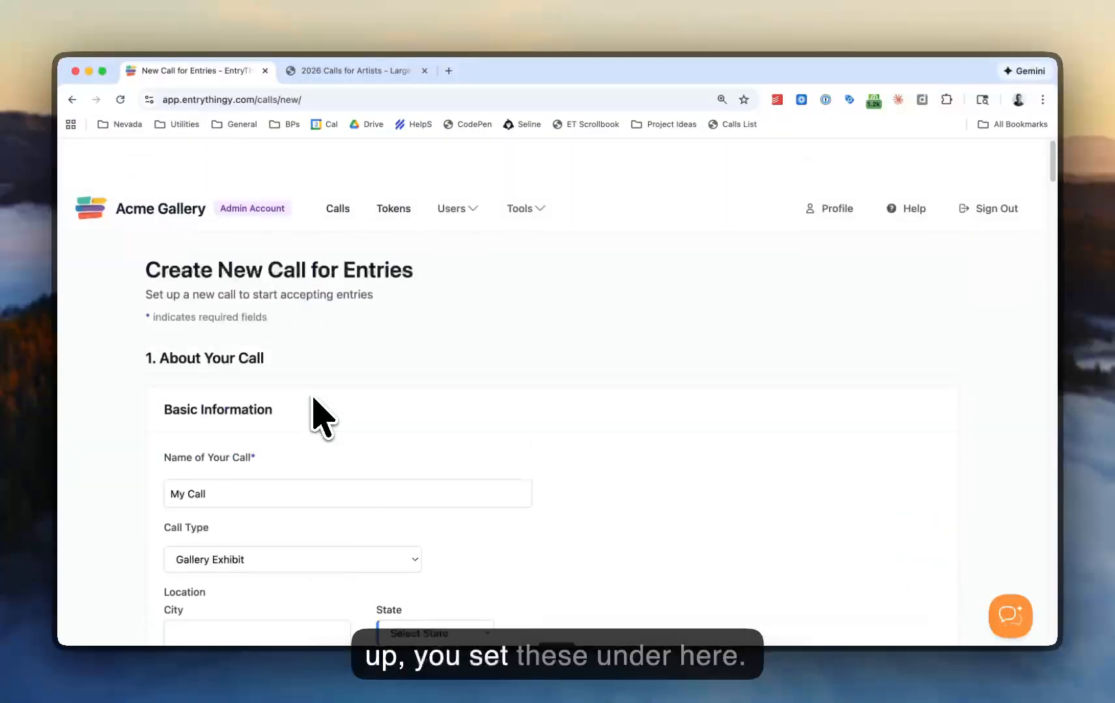
{"action": "scroll", "coordinate": [314, 399], "scroll_direction": "down", "scroll_amount": 1}
{"action": "left_click", "coordinate": [466, 164]}
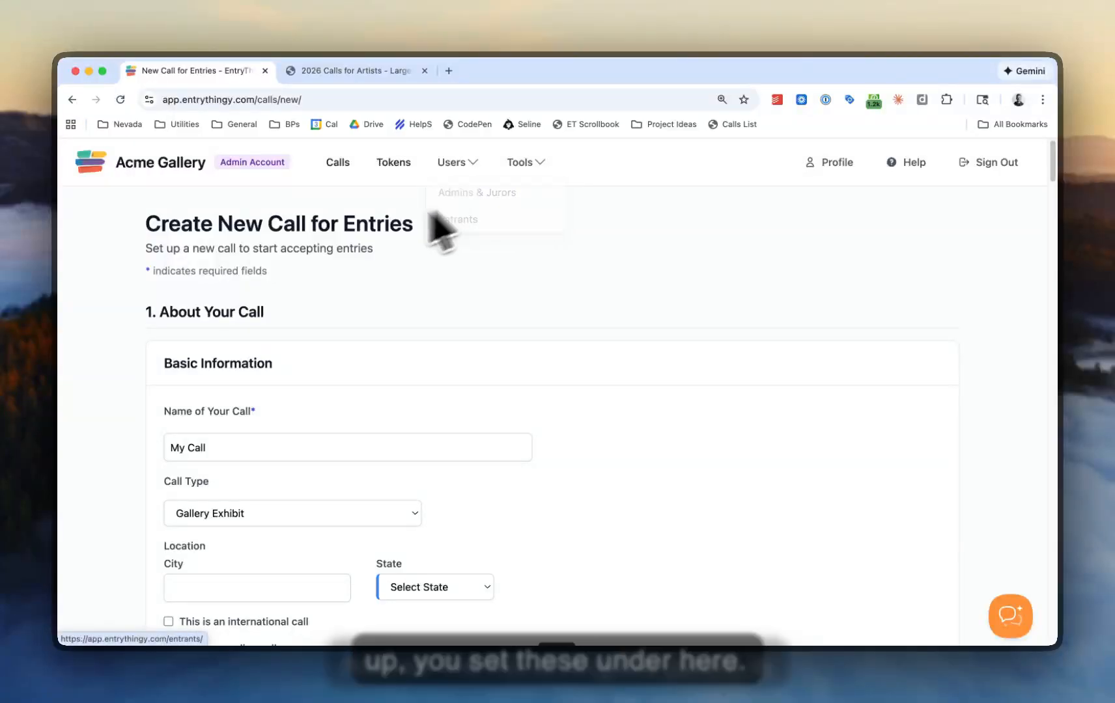
{"action": "scroll", "coordinate": [332, 263], "scroll_direction": "down", "scroll_amount": 20}
{"action": "scroll", "coordinate": [339, 272], "scroll_direction": "down", "scroll_amount": 20}
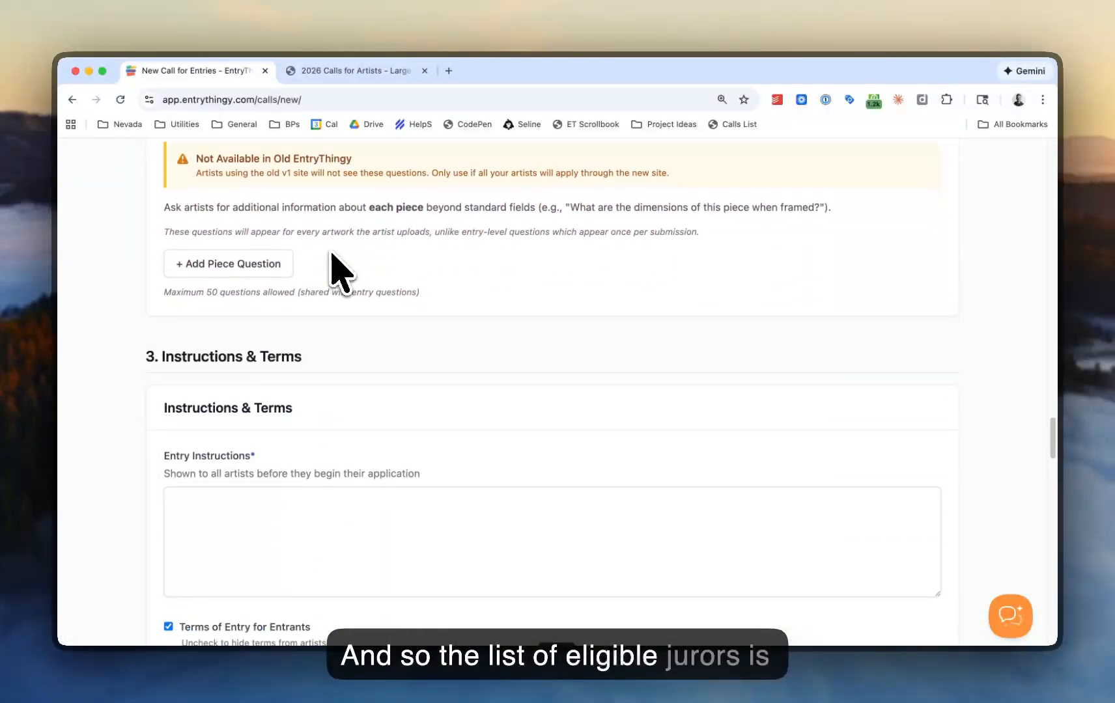
{"action": "scroll", "coordinate": [332, 270], "scroll_direction": "down", "scroll_amount": 15}
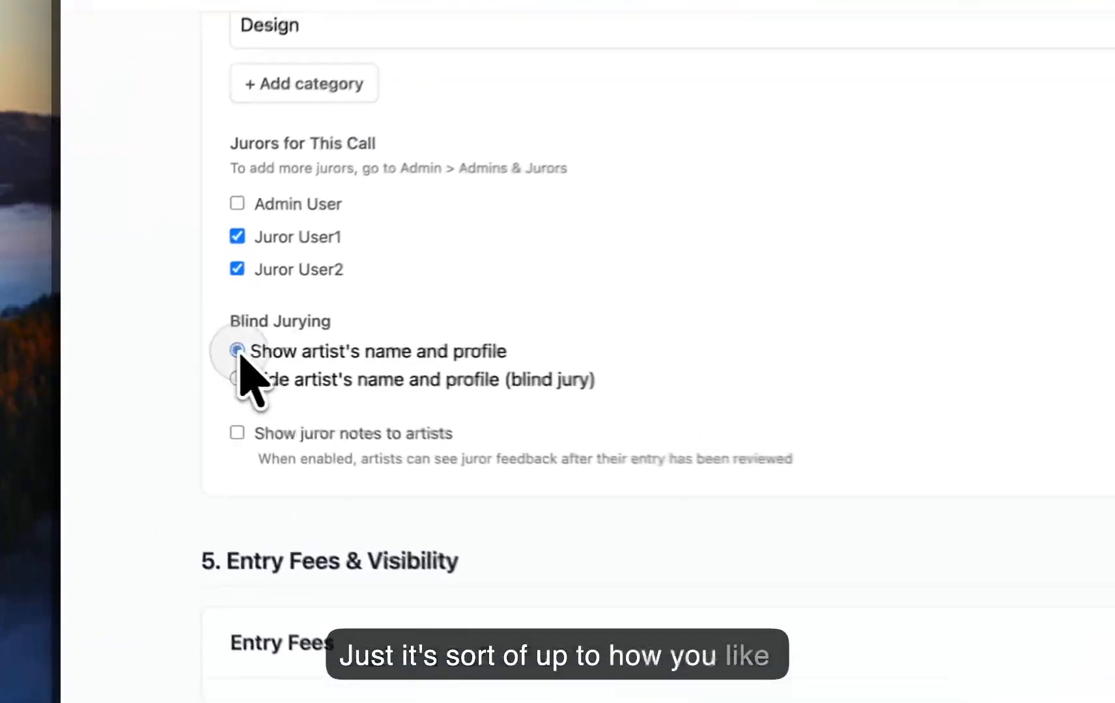
Step: Set Blind Jurying to show the artist's name and profile
{"action": "left_click", "coordinate": [168, 351]}
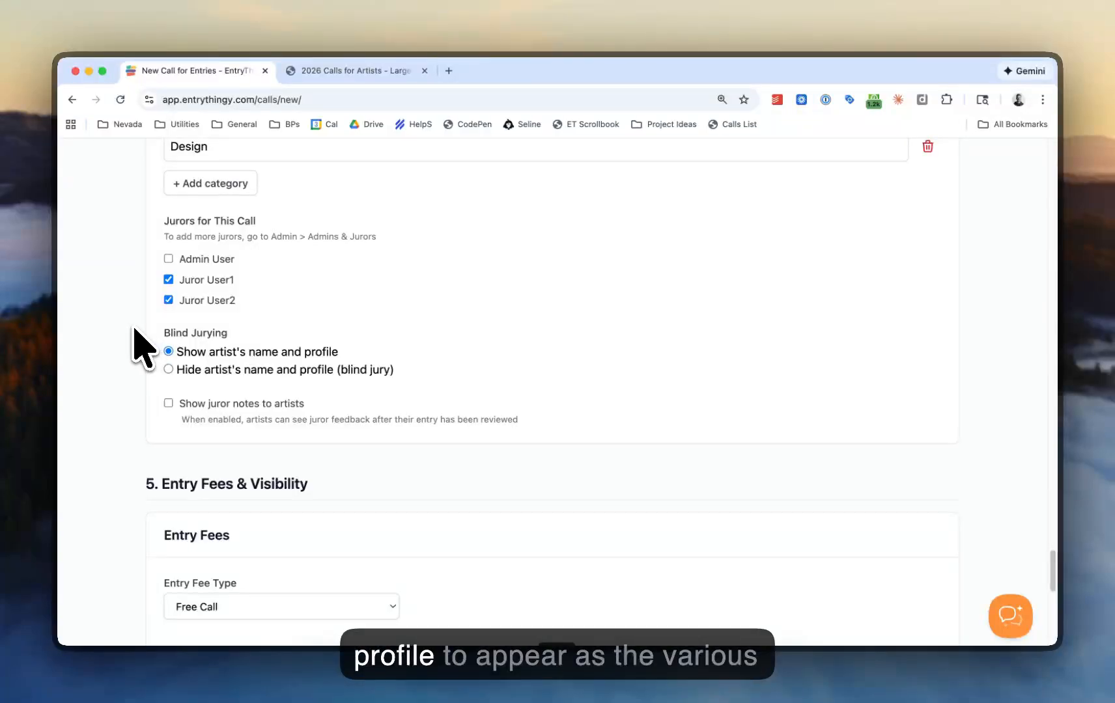
{"action": "scroll", "coordinate": [138, 345], "scroll_direction": "up", "scroll_amount": 7}
{"action": "scroll", "coordinate": [133, 355], "scroll_direction": "down", "scroll_amount": 5}
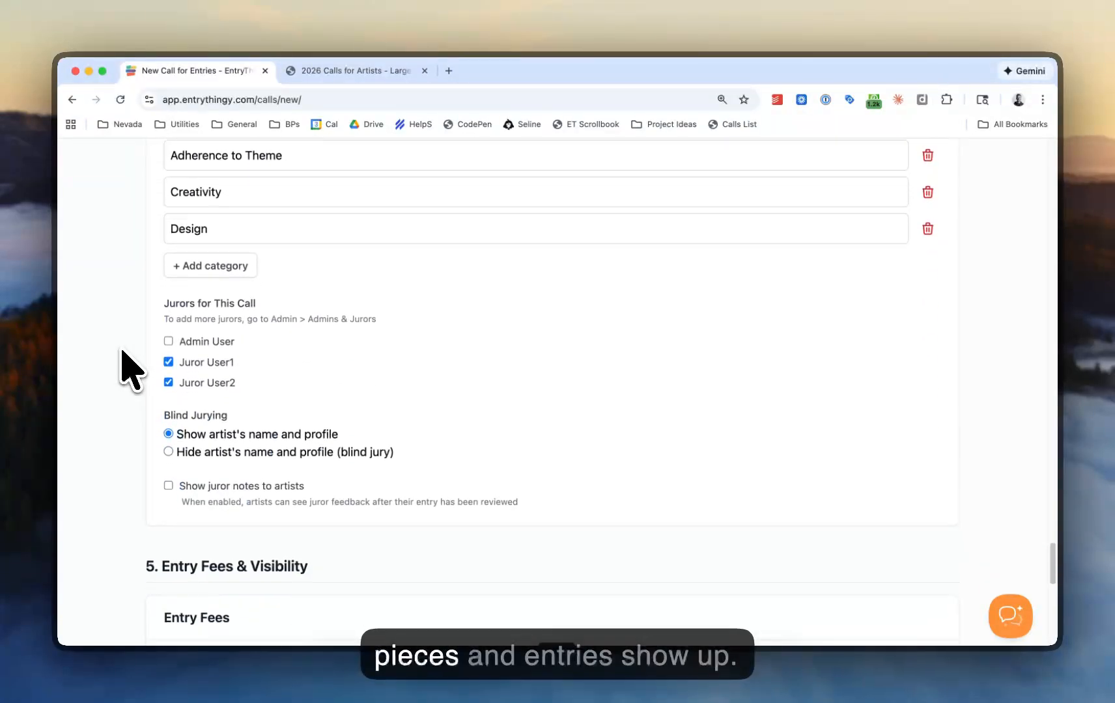
Step: Try enabling the display of juror notes to artists and turn the option back off
{"action": "scroll", "coordinate": [139, 415], "scroll_direction": "down", "scroll_amount": 4}
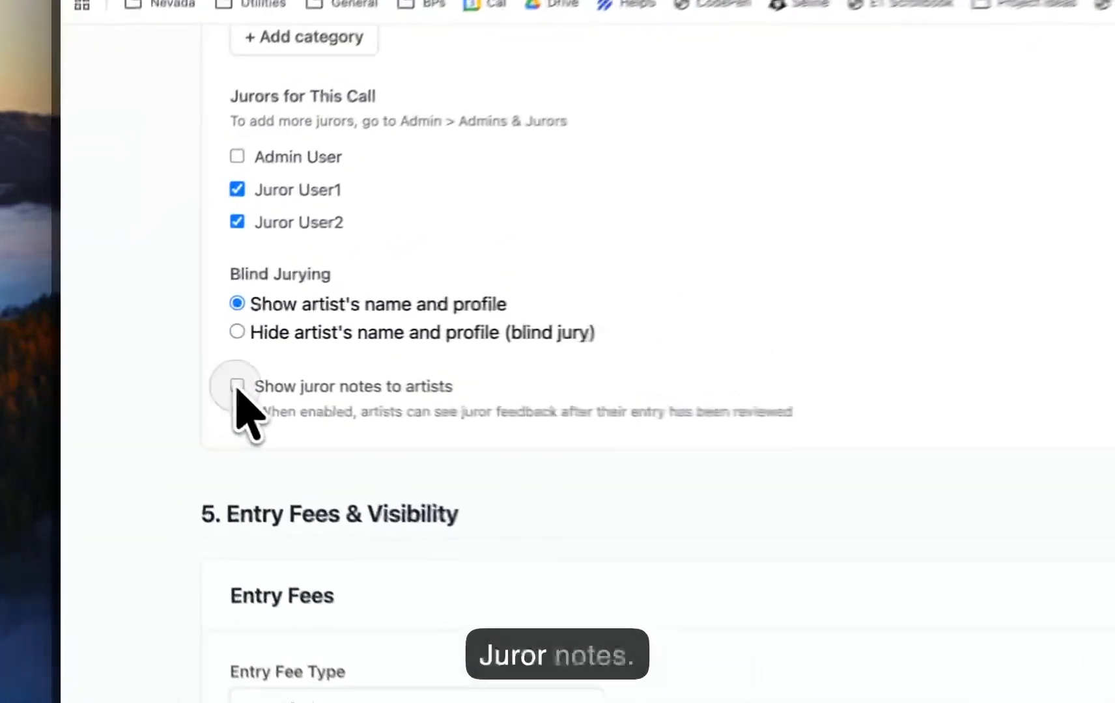
{"action": "left_click", "coordinate": [168, 365]}
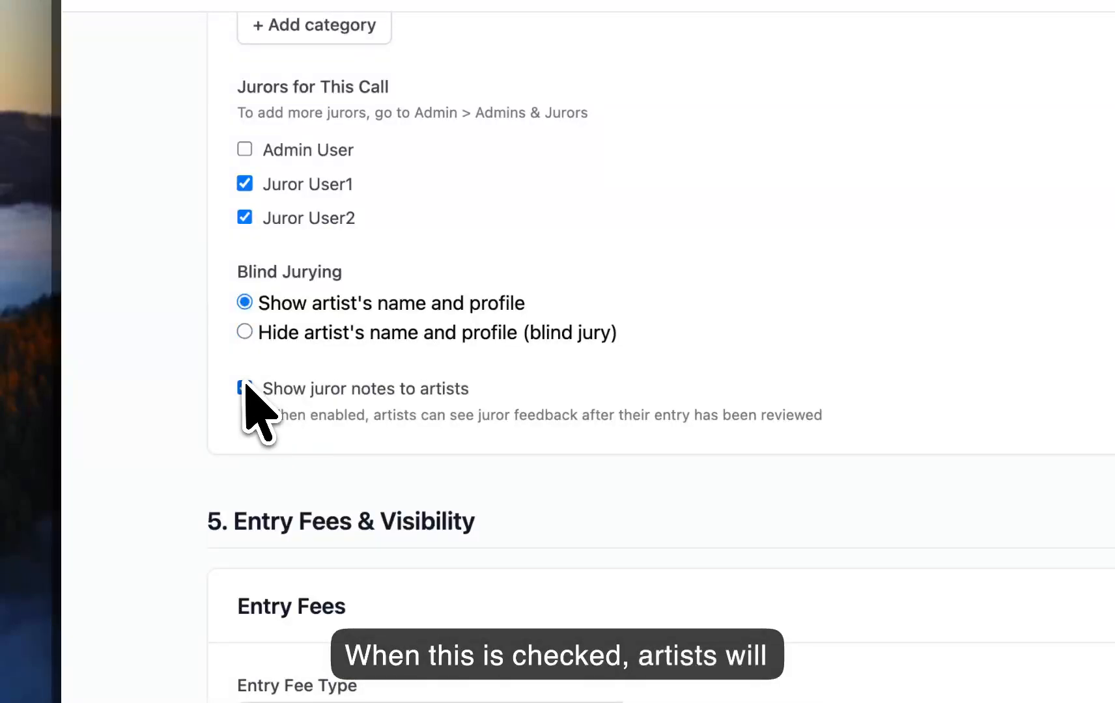
{"action": "left_click", "coordinate": [245, 388]}
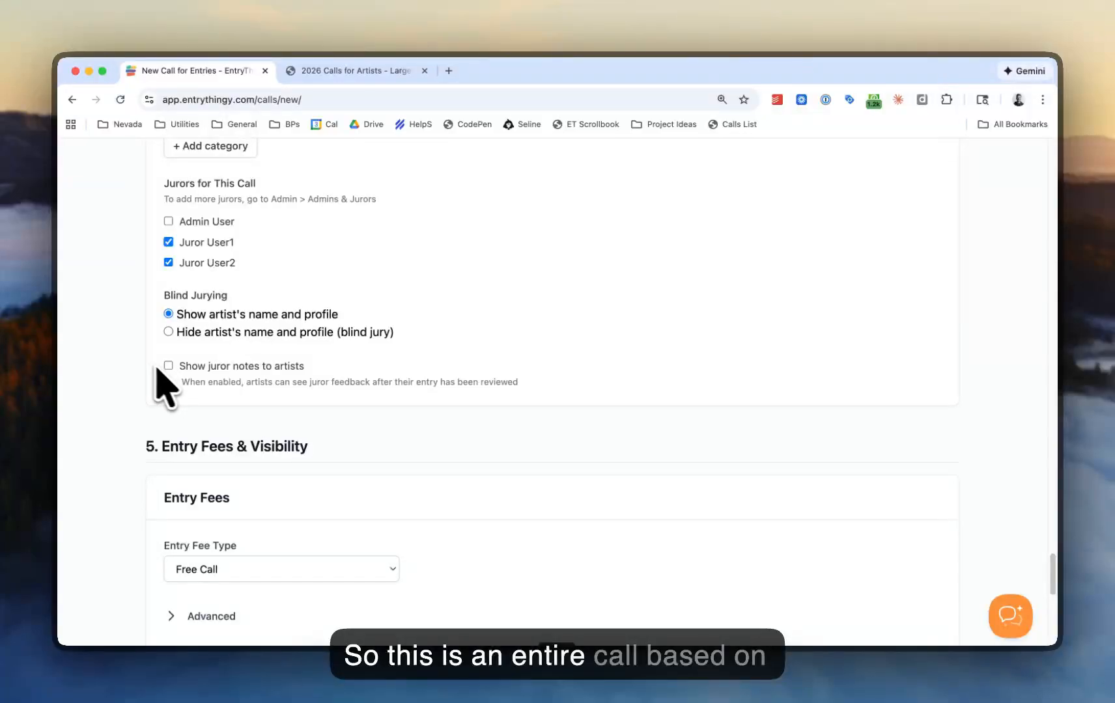
Step: Try Paid Entry as the Entry Fee Type and set it back to Free Call
{"action": "scroll", "coordinate": [138, 360], "scroll_direction": "down", "scroll_amount": 7}
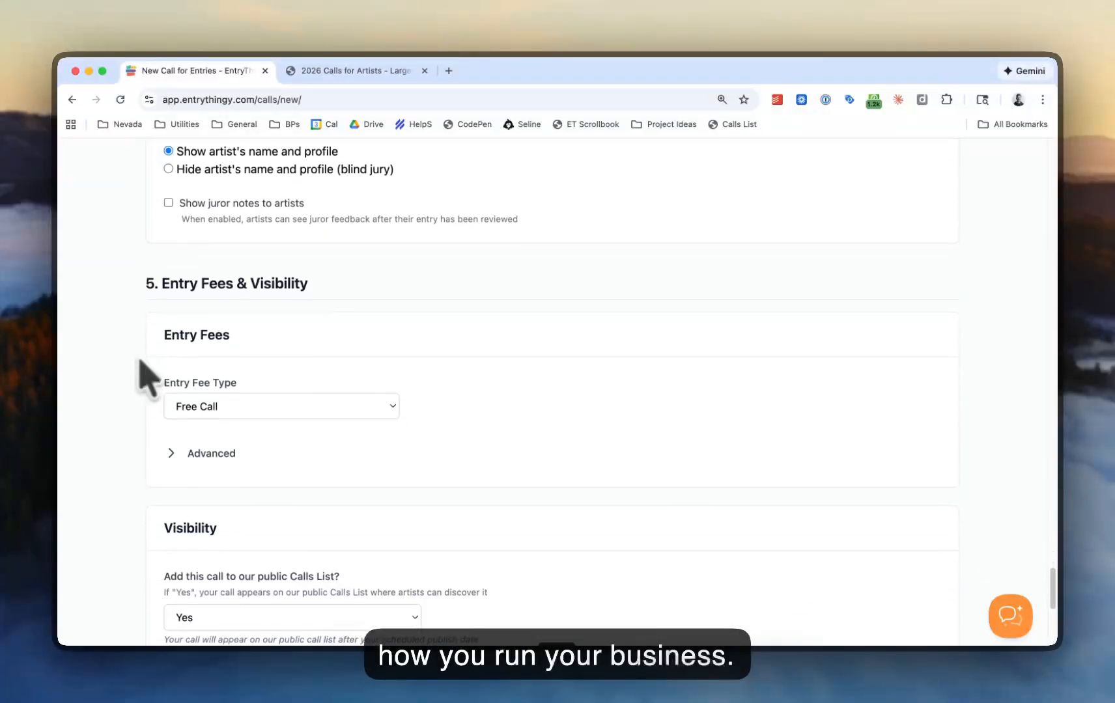
{"action": "scroll", "coordinate": [142, 373], "scroll_direction": "down", "scroll_amount": 2}
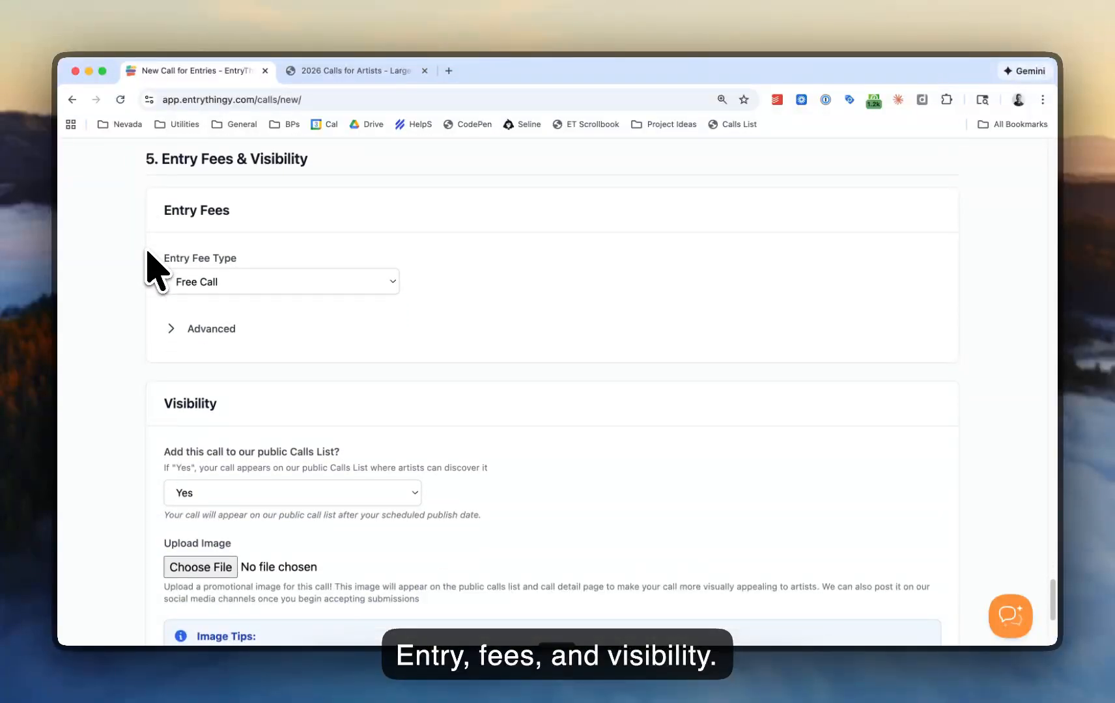
{"action": "left_click", "coordinate": [177, 274]}
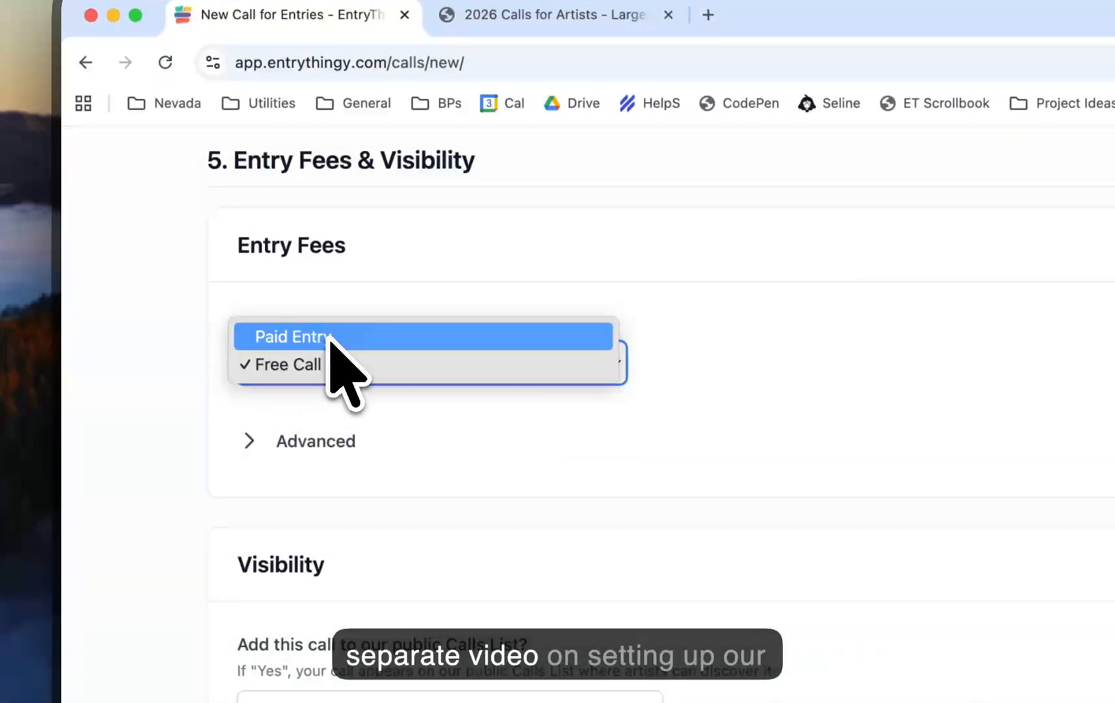
{"action": "left_click", "coordinate": [330, 338]}
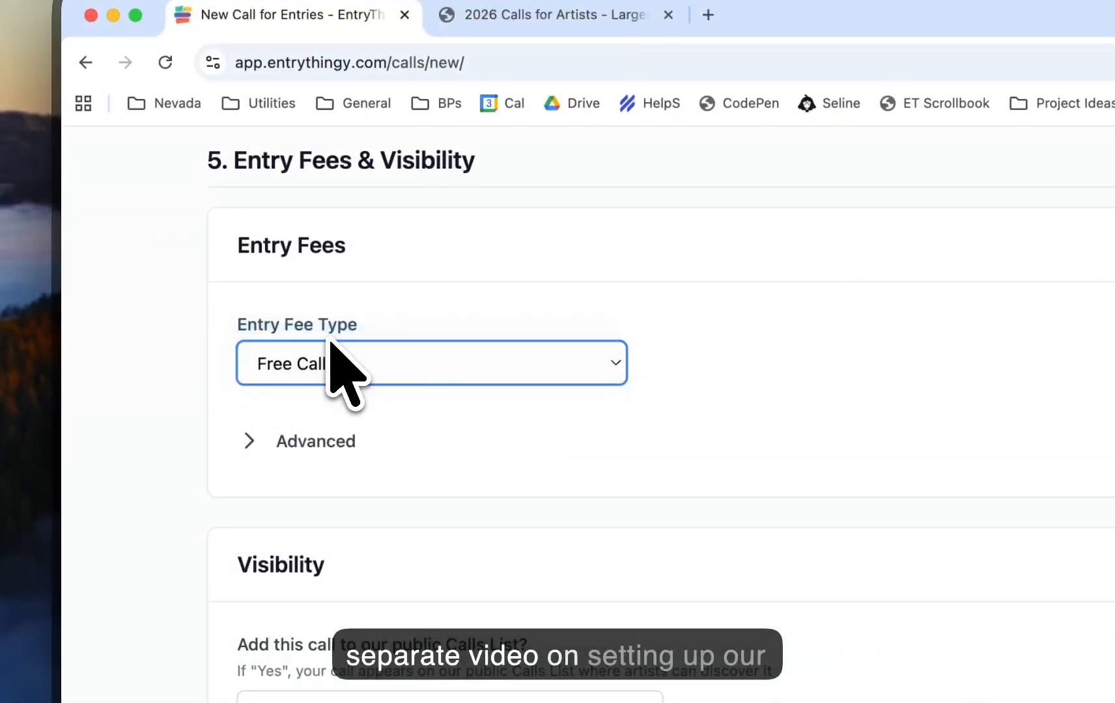
{"action": "scroll", "coordinate": [361, 433], "scroll_direction": "down", "scroll_amount": 3}
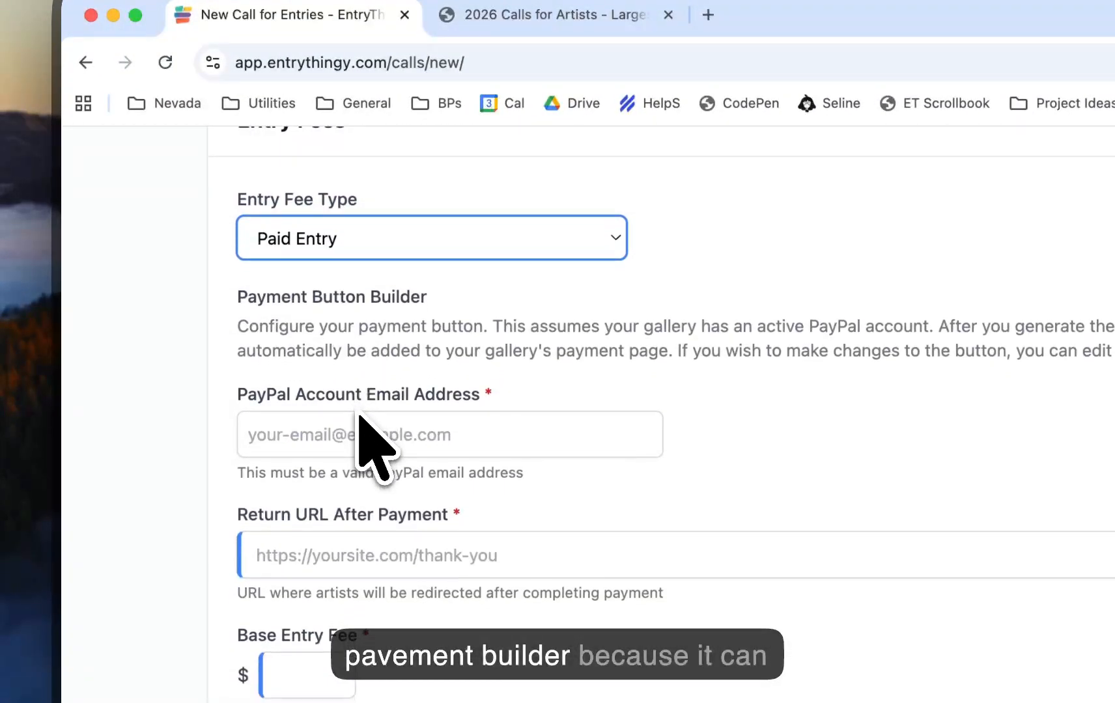
{"action": "scroll", "coordinate": [361, 430], "scroll_direction": "up", "scroll_amount": 2}
{"action": "left_click", "coordinate": [382, 284]}
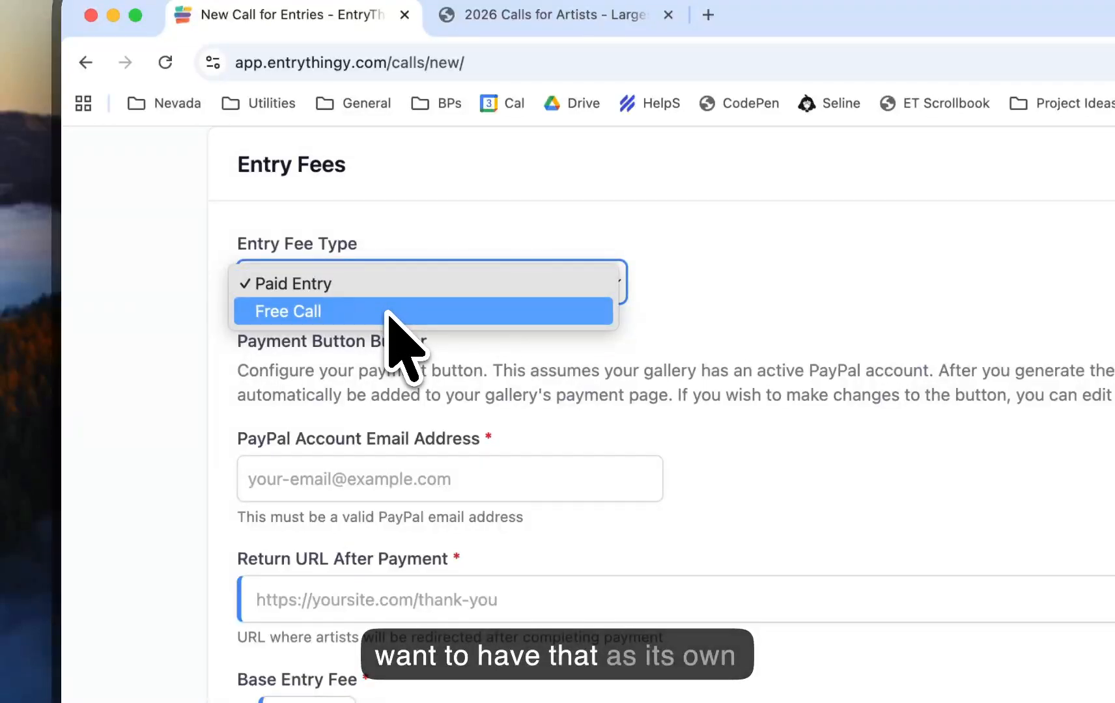
{"action": "left_click", "coordinate": [389, 312]}
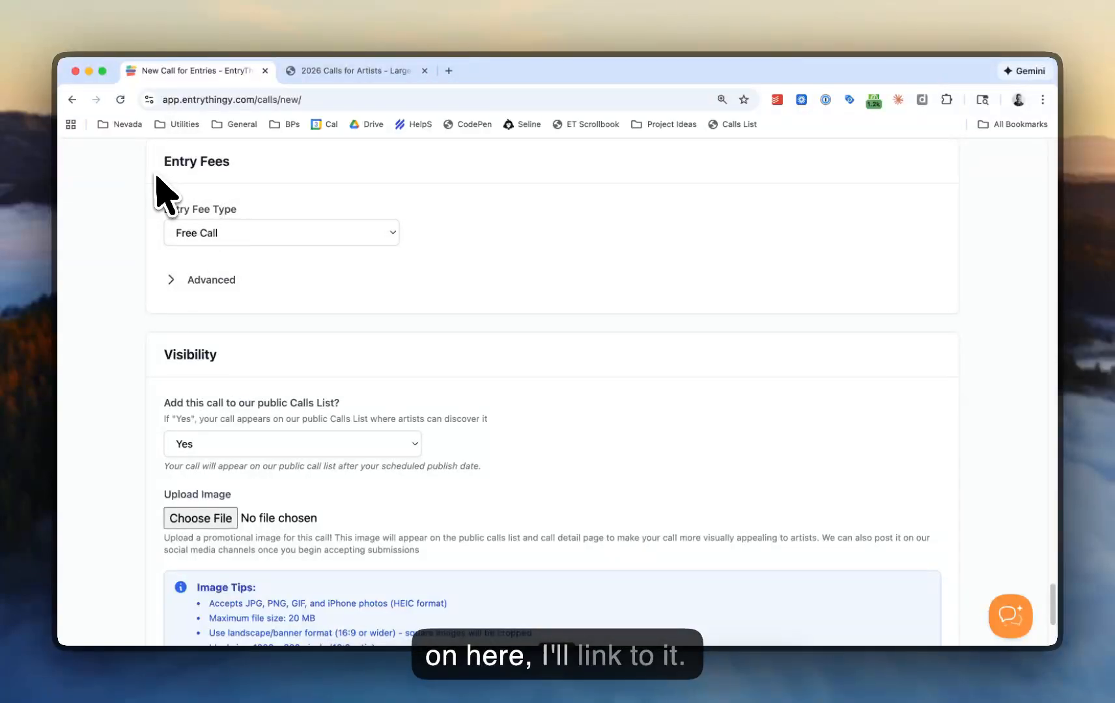
Step: Check the public Calls List choices under Visibility and examine the EntryThingy calls on the public 2026 Calls for Artists page
{"action": "scroll", "coordinate": [167, 192], "scroll_direction": "down", "scroll_amount": 5}
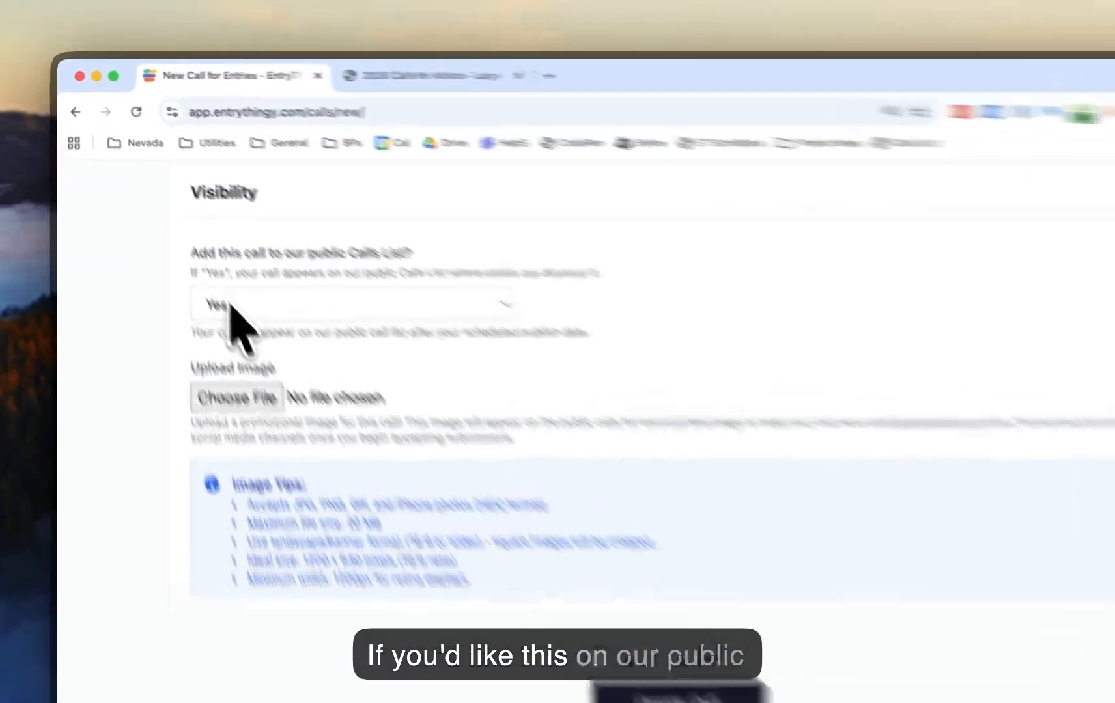
{"action": "left_click", "coordinate": [194, 251]}
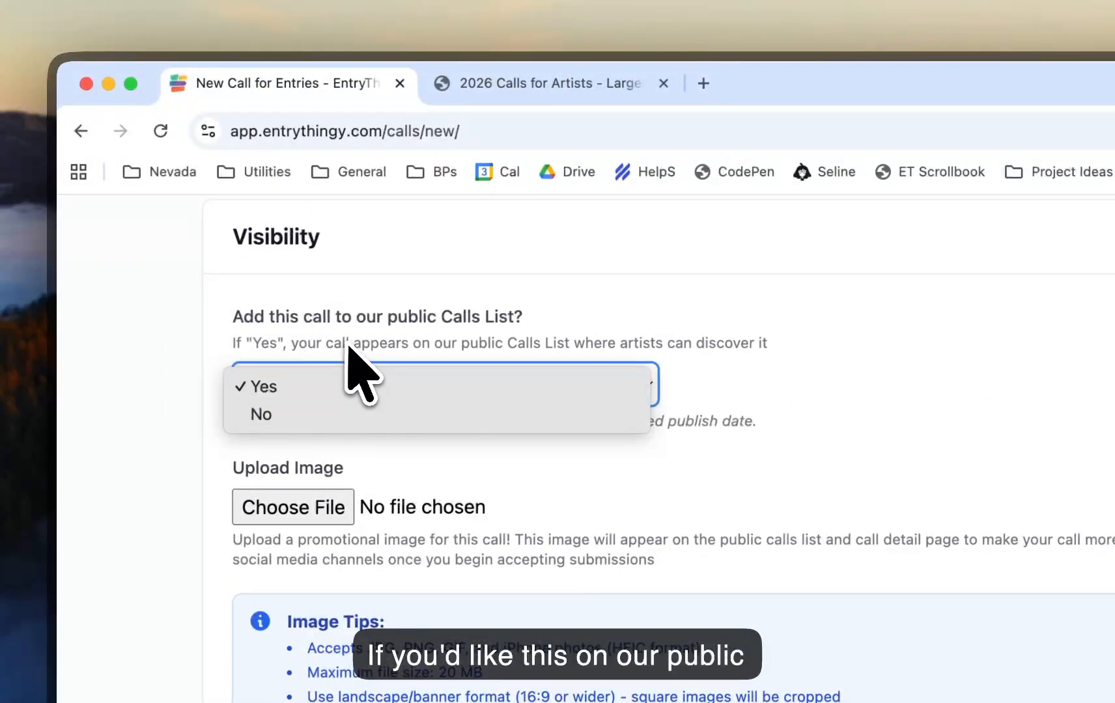
{"action": "left_click", "coordinate": [235, 227]}
{"action": "left_click", "coordinate": [544, 96]}
{"action": "scroll", "coordinate": [716, 375], "scroll_direction": "down", "scroll_amount": 3}
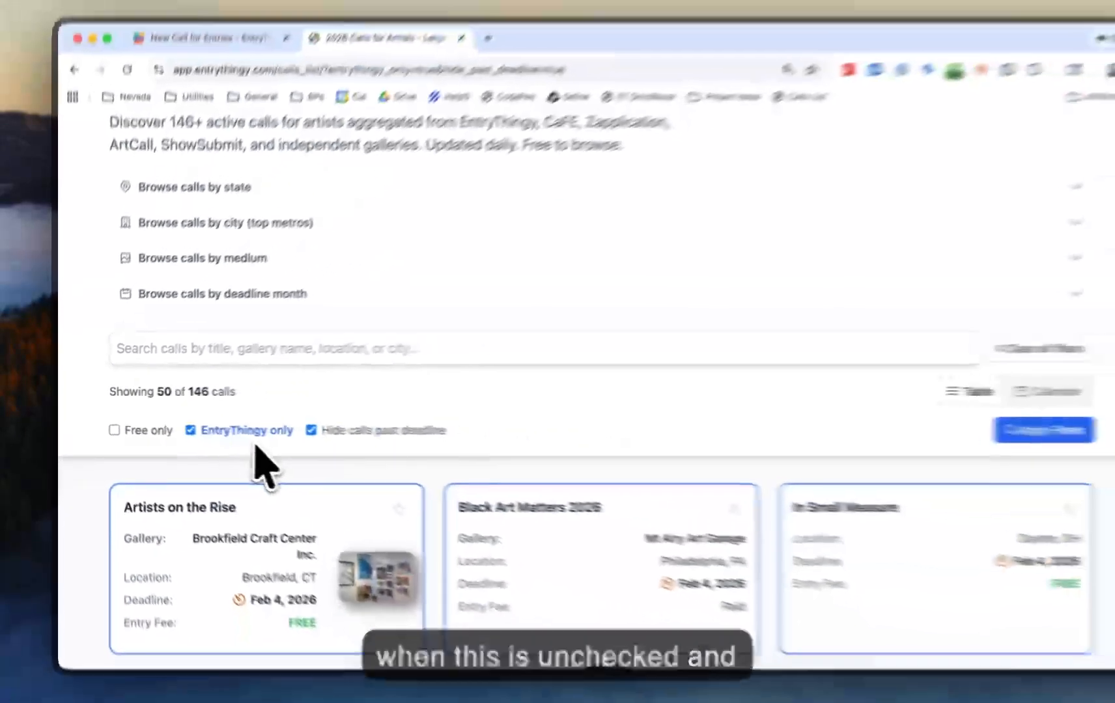
{"action": "scroll", "coordinate": [315, 463], "scroll_direction": "down", "scroll_amount": 5}
{"action": "scroll", "coordinate": [404, 449], "scroll_direction": "down", "scroll_amount": 4}
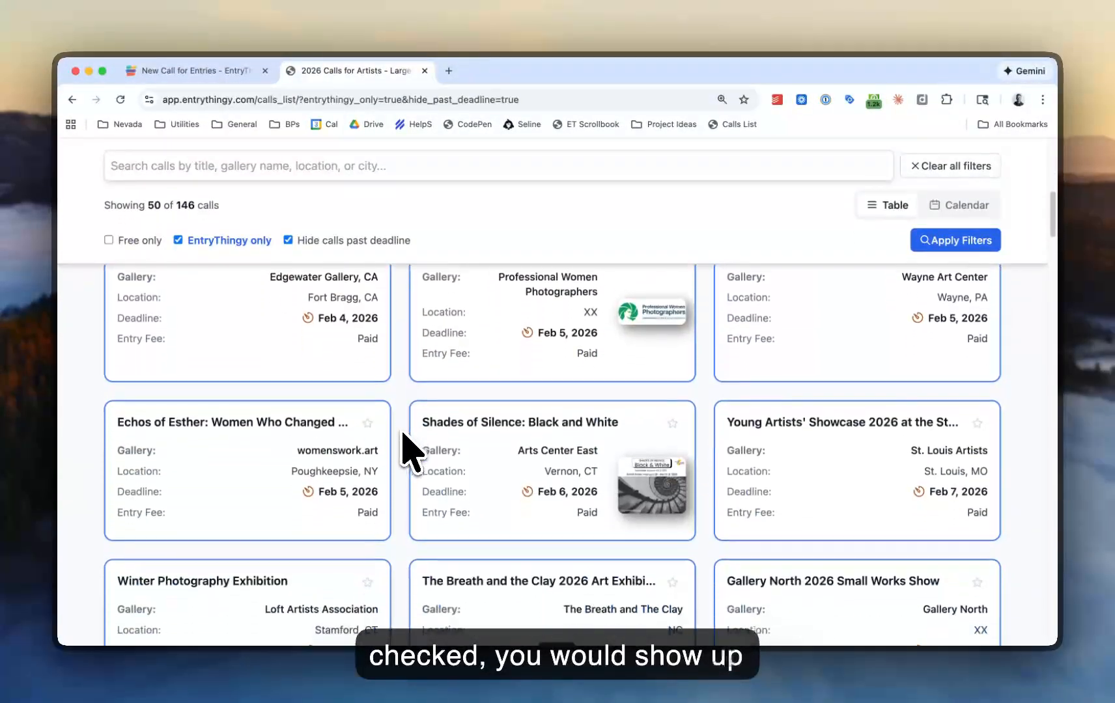
{"action": "mouse_move", "coordinate": [394, 502]}
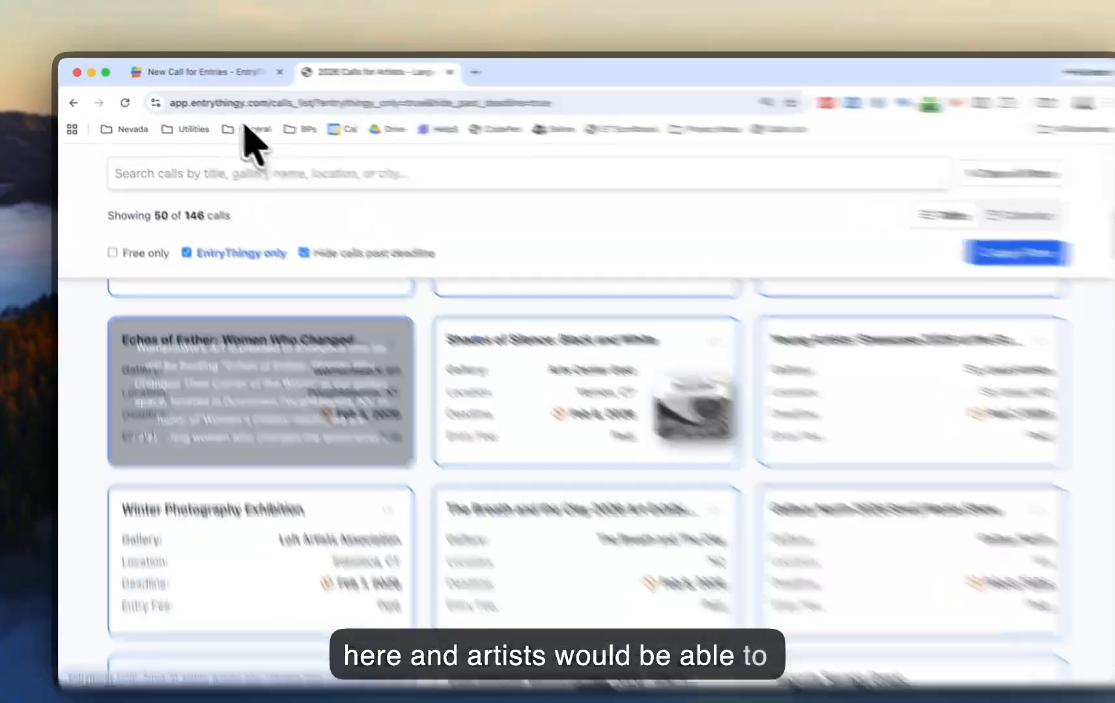
{"action": "left_click", "coordinate": [222, 71]}
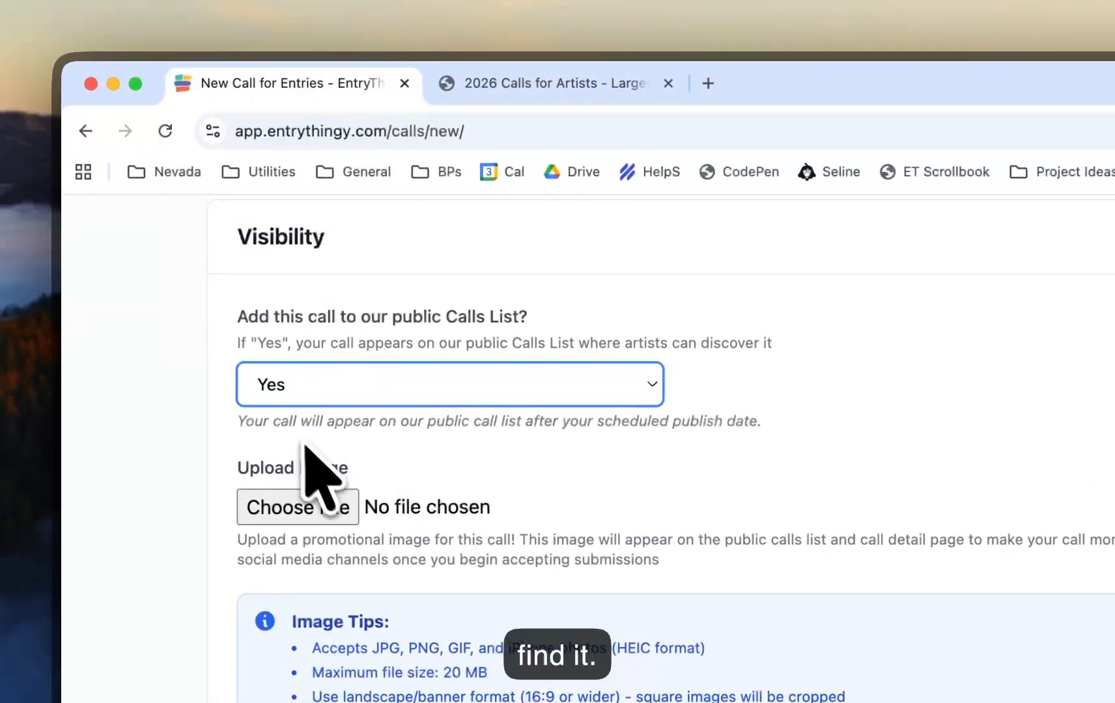
Step: Set the option for adding this call to the public Calls List to No
{"action": "left_click_drag", "start_coordinate": [336, 341], "coordinate": [543, 339]}
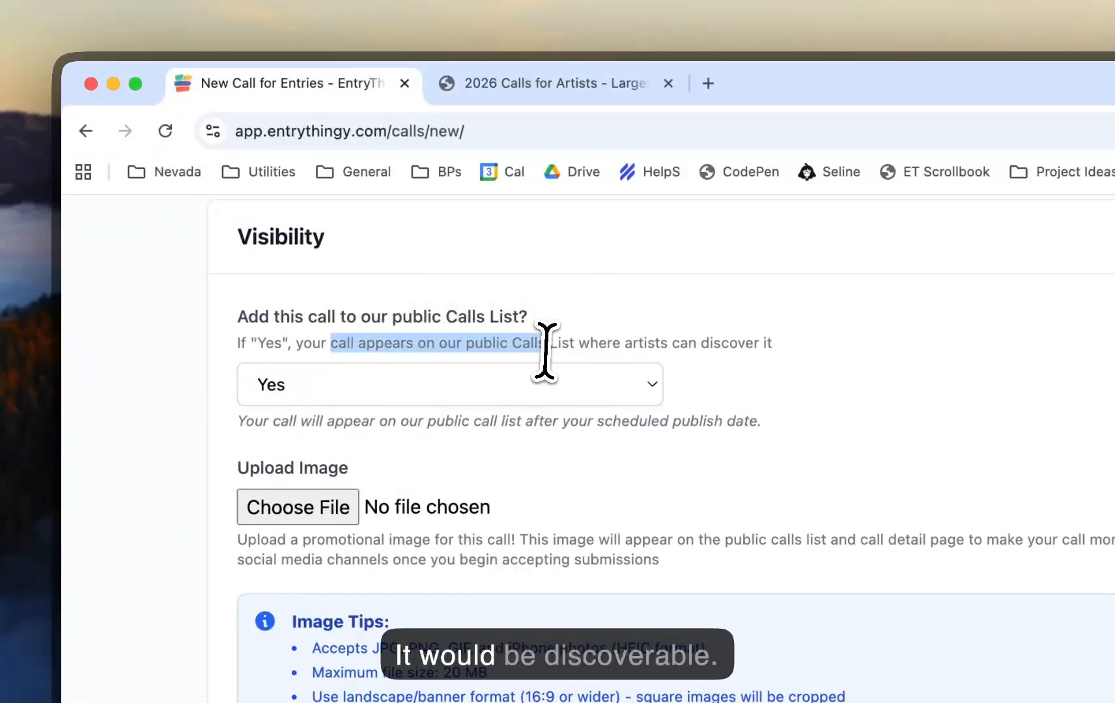
{"action": "left_click", "coordinate": [544, 352]}
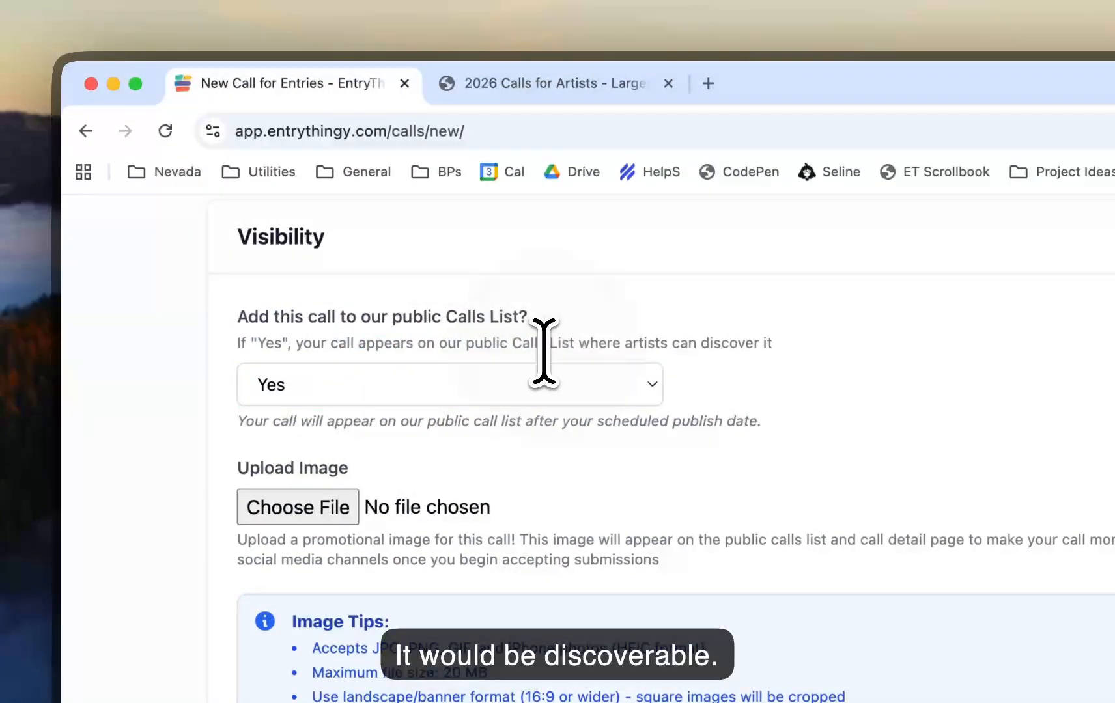
{"action": "left_click", "coordinate": [538, 389]}
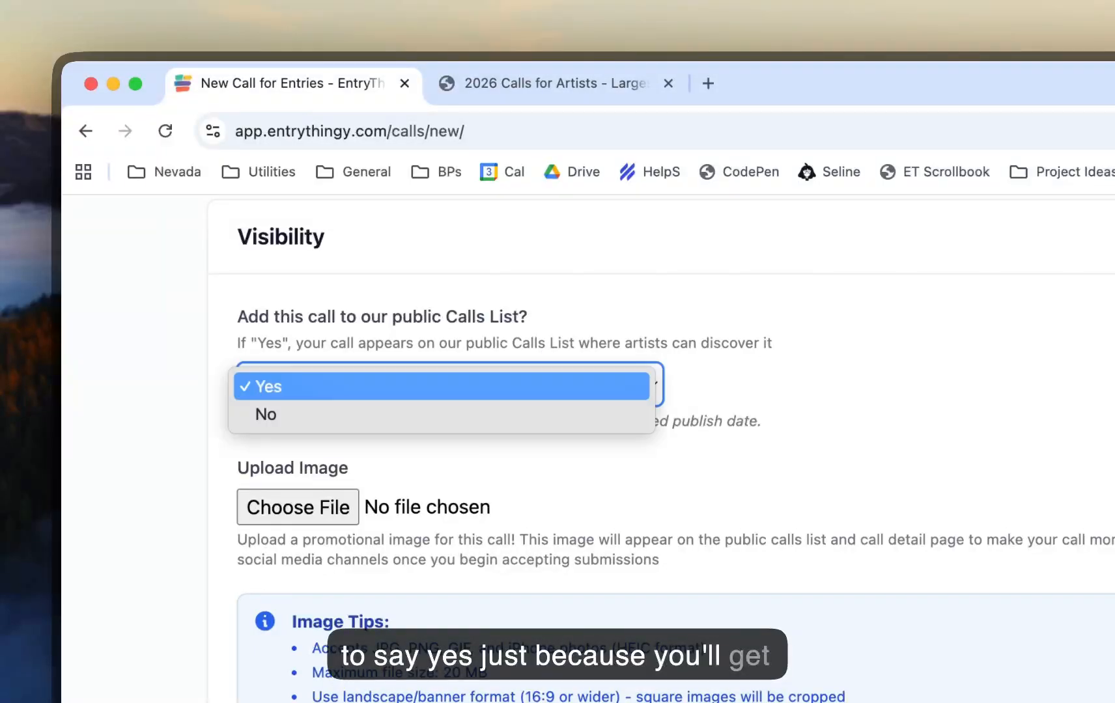
{"action": "left_click", "coordinate": [531, 417]}
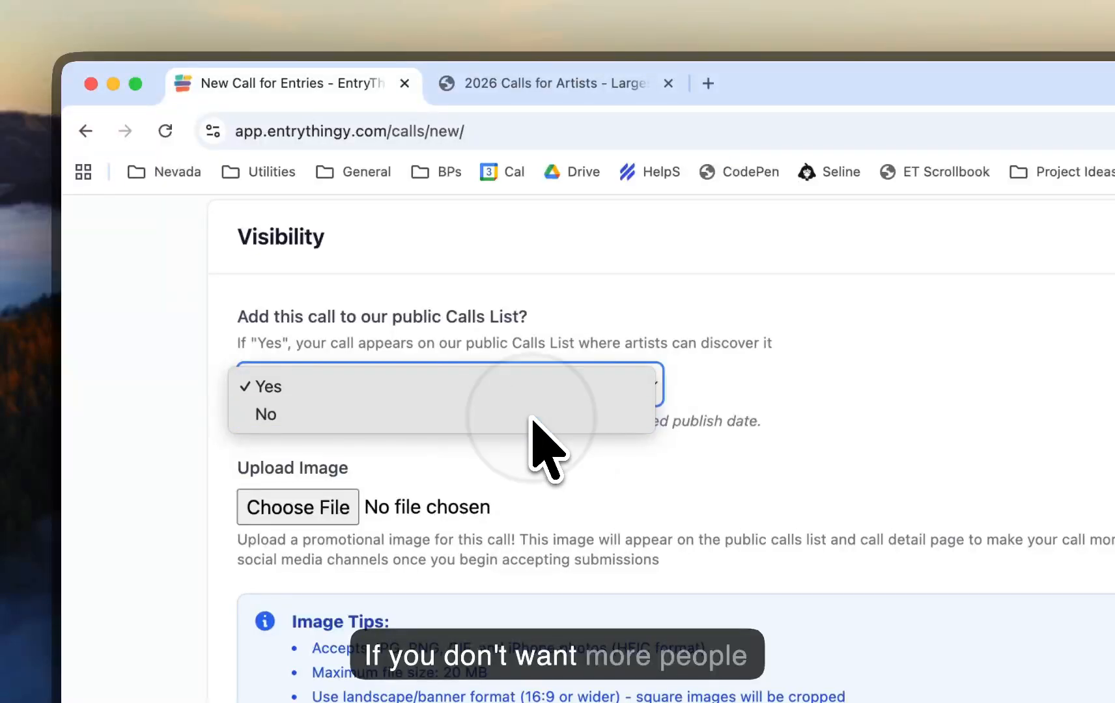
{"action": "left_click", "coordinate": [530, 422]}
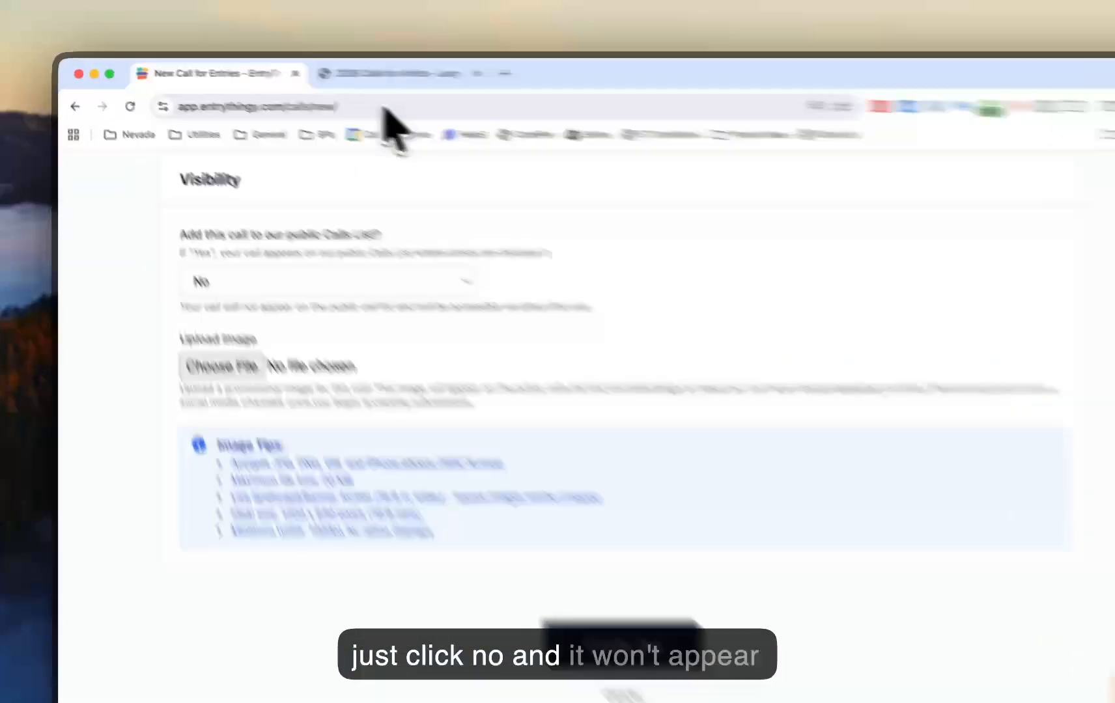
Step: View the public calls list page again and return to the new call's Visibility settings
{"action": "left_click", "coordinate": [348, 73]}
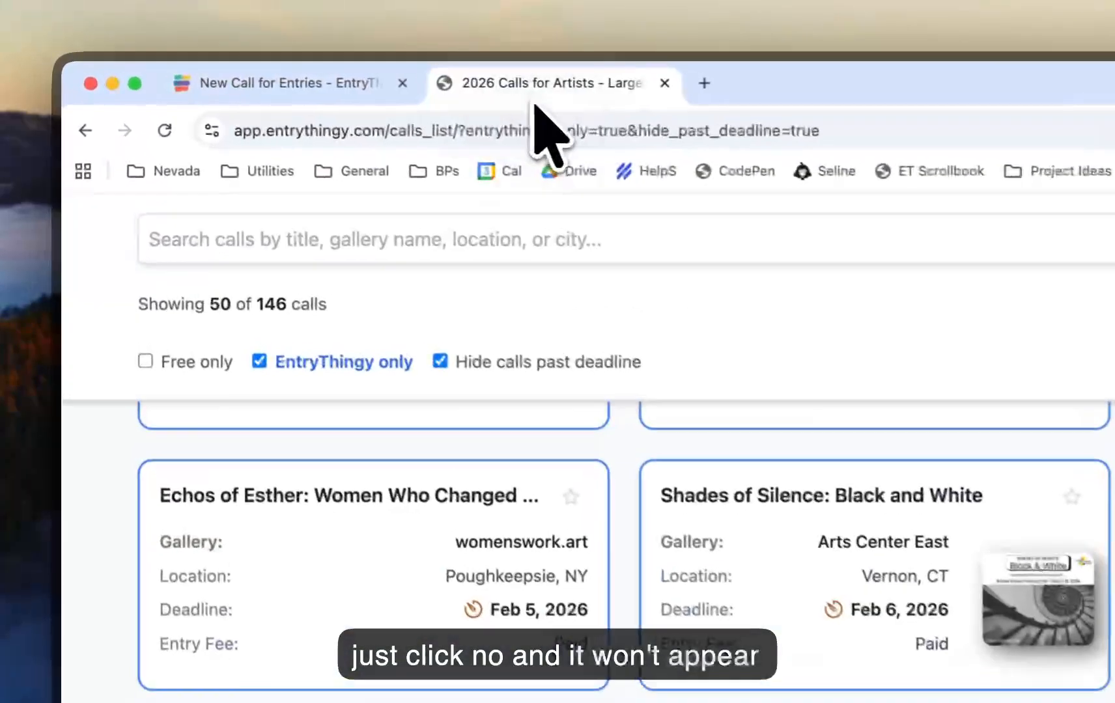
{"action": "left_click", "coordinate": [343, 88]}
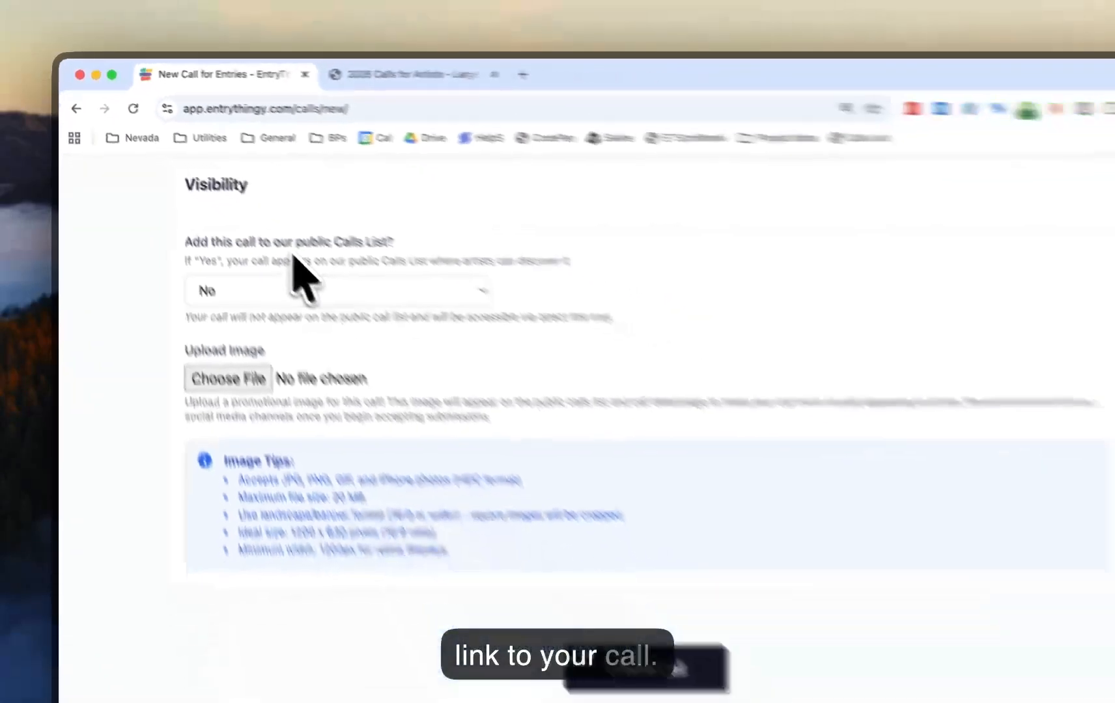
{"action": "scroll", "coordinate": [323, 480], "scroll_direction": "down", "scroll_amount": 1}
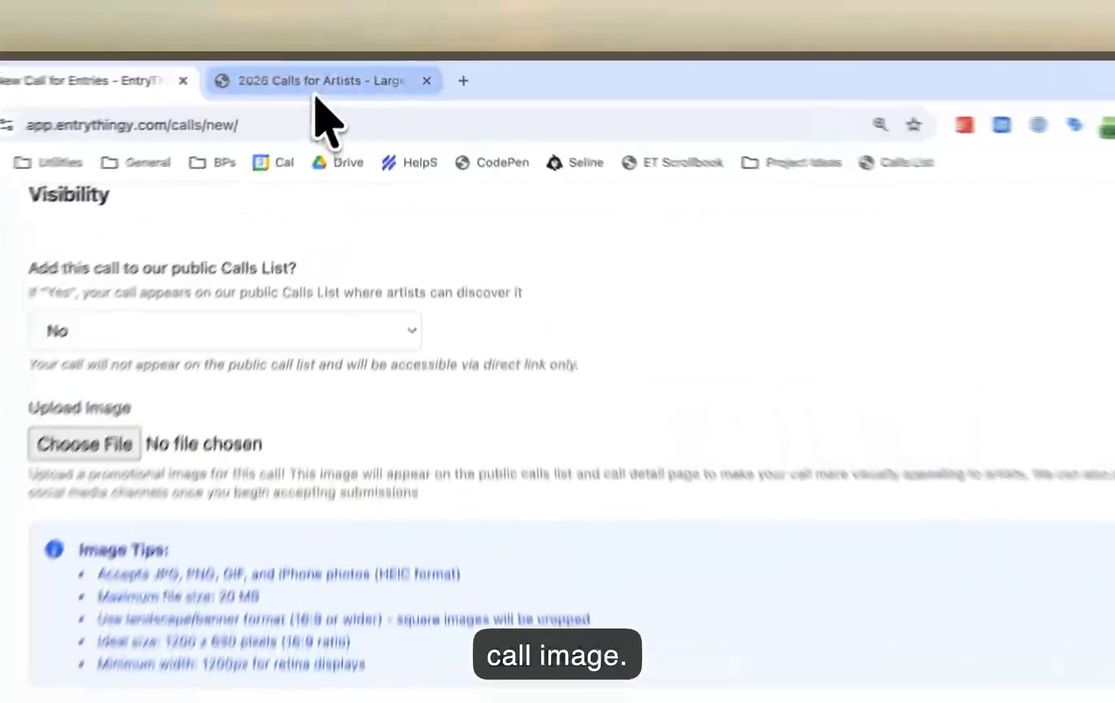
Step: Examine the call images on the public calls list and view the detail page of the call Shades of Silence: Black and White
{"action": "left_click", "coordinate": [348, 73]}
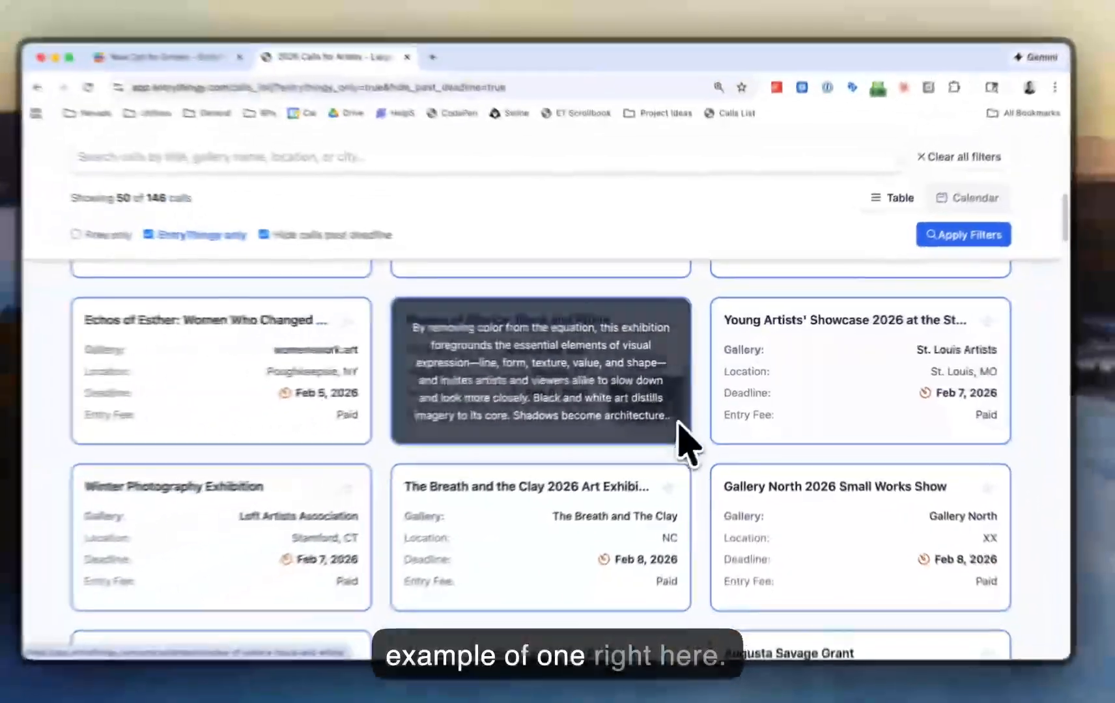
{"action": "scroll", "coordinate": [713, 469], "scroll_direction": "up", "scroll_amount": 3}
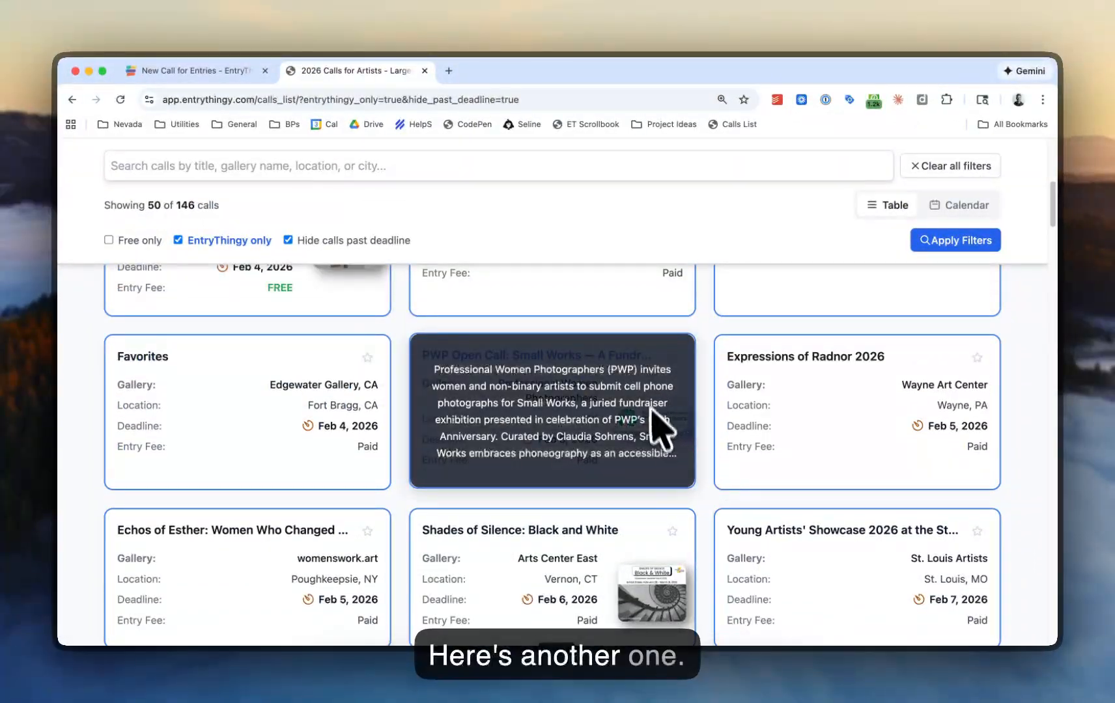
{"action": "scroll", "coordinate": [716, 423], "scroll_direction": "down", "scroll_amount": 3}
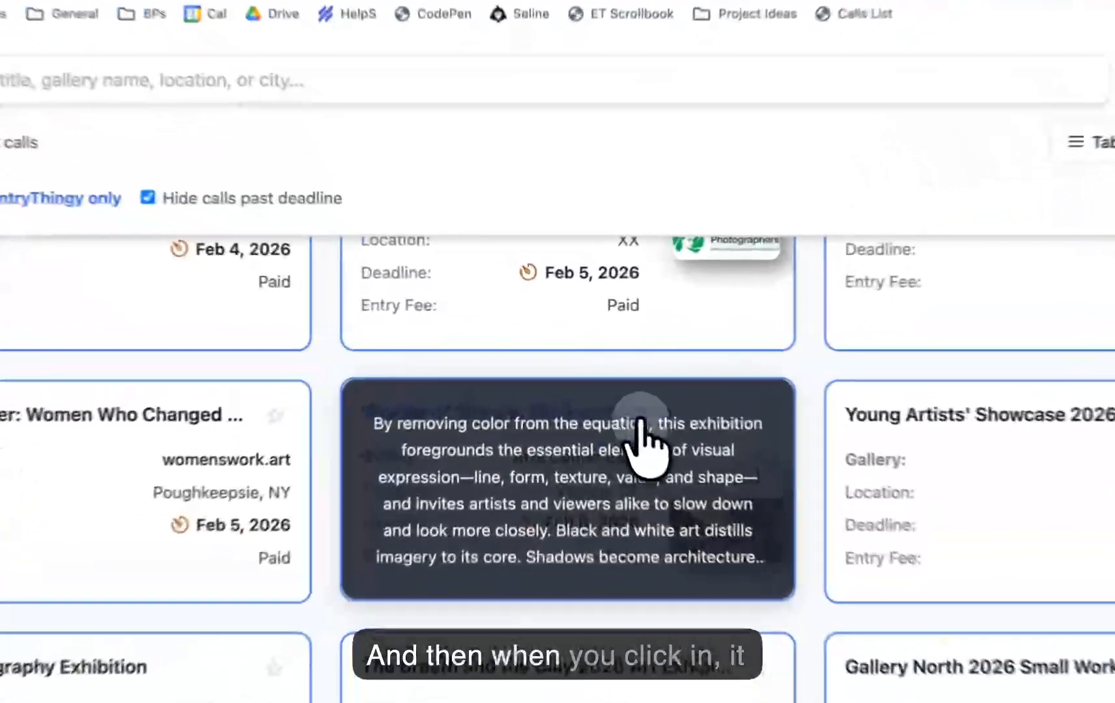
{"action": "left_click", "coordinate": [596, 391]}
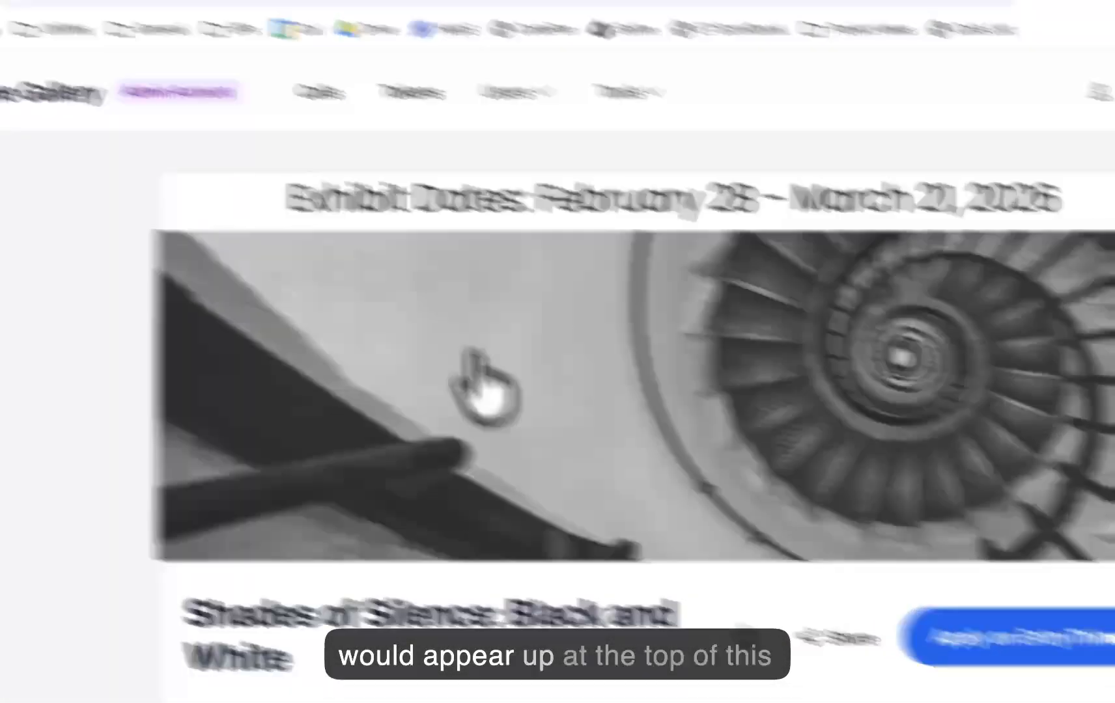
{"action": "scroll", "coordinate": [273, 371], "scroll_direction": "down", "scroll_amount": 3}
{"action": "scroll", "coordinate": [584, 450], "scroll_direction": "down", "scroll_amount": 1}
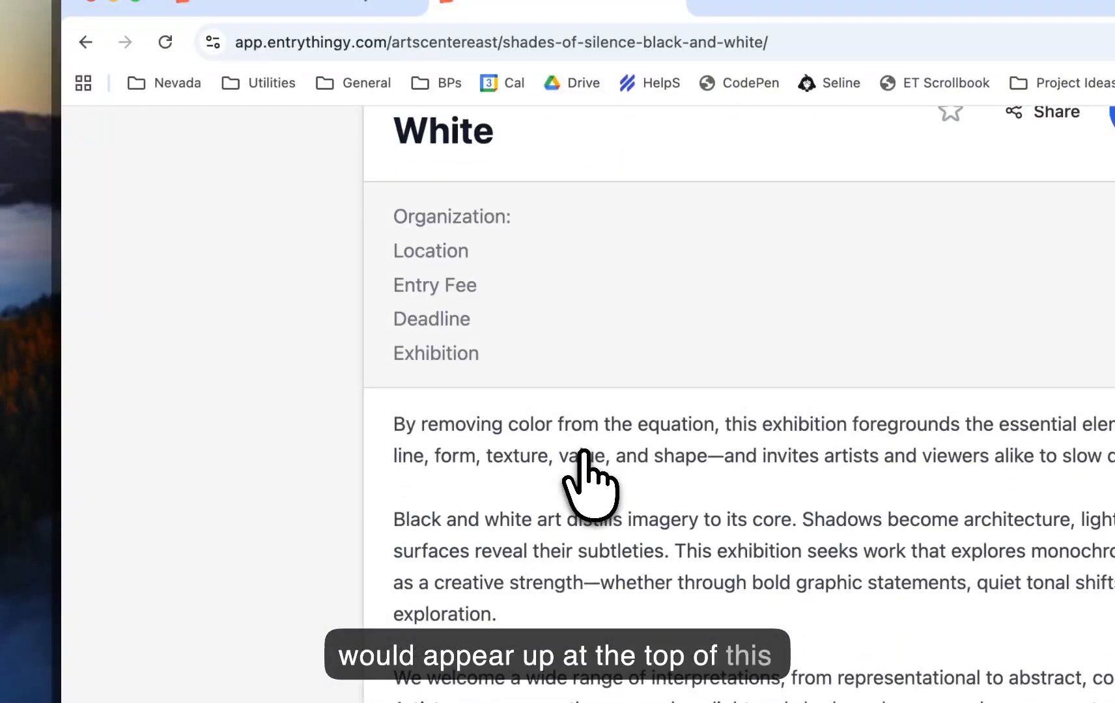
Step: Return to the new call form and leave it for the gallery's Calls for Entries list to view the existing calls
{"action": "left_click", "coordinate": [312, 88]}
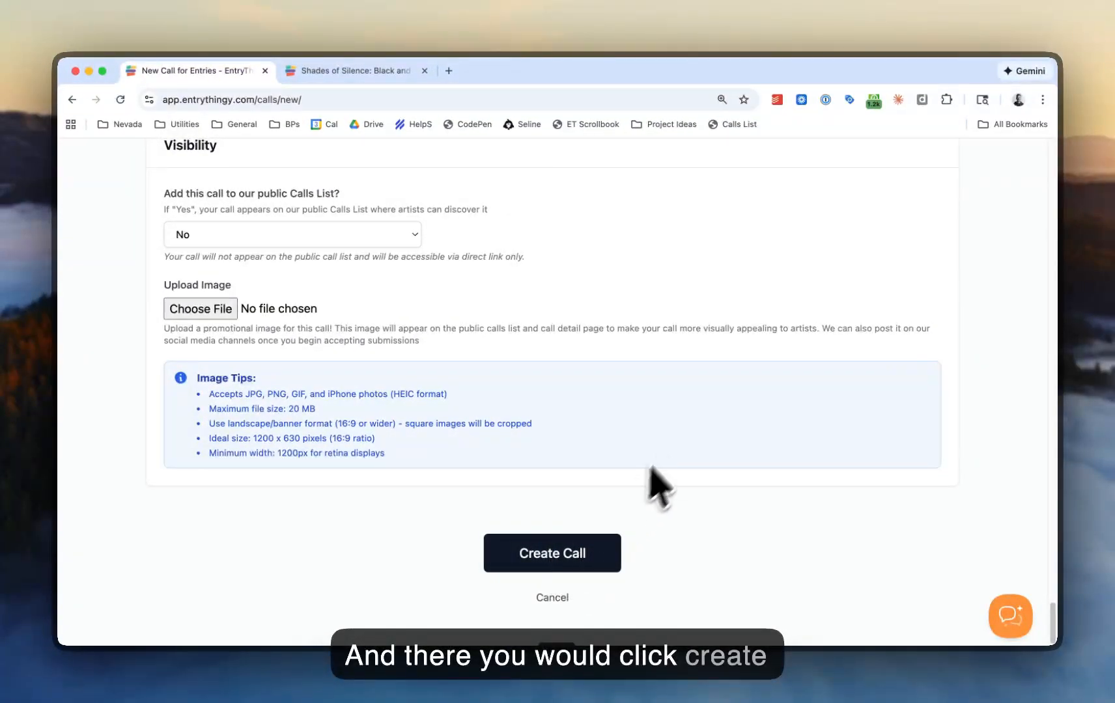
{"action": "scroll", "coordinate": [654, 486], "scroll_direction": "up", "scroll_amount": 20}
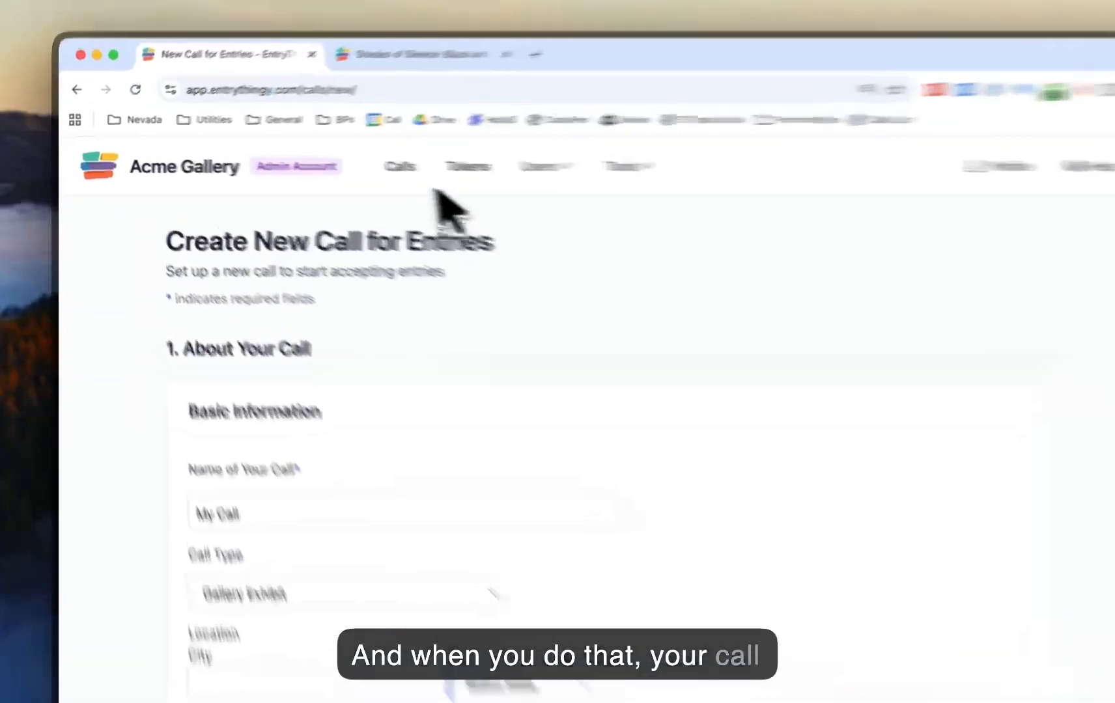
{"action": "left_click", "coordinate": [337, 196]}
{"action": "scroll", "coordinate": [482, 360], "scroll_direction": "down", "scroll_amount": 1}
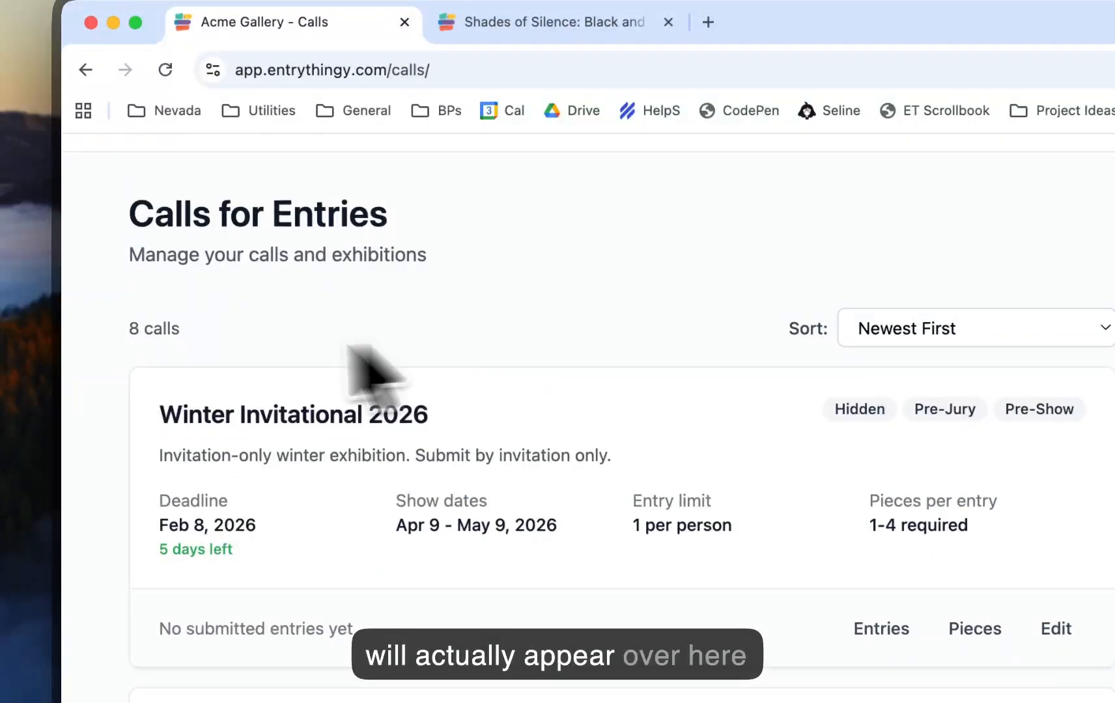
{"action": "scroll", "coordinate": [550, 245], "scroll_direction": "up", "scroll_amount": 2}
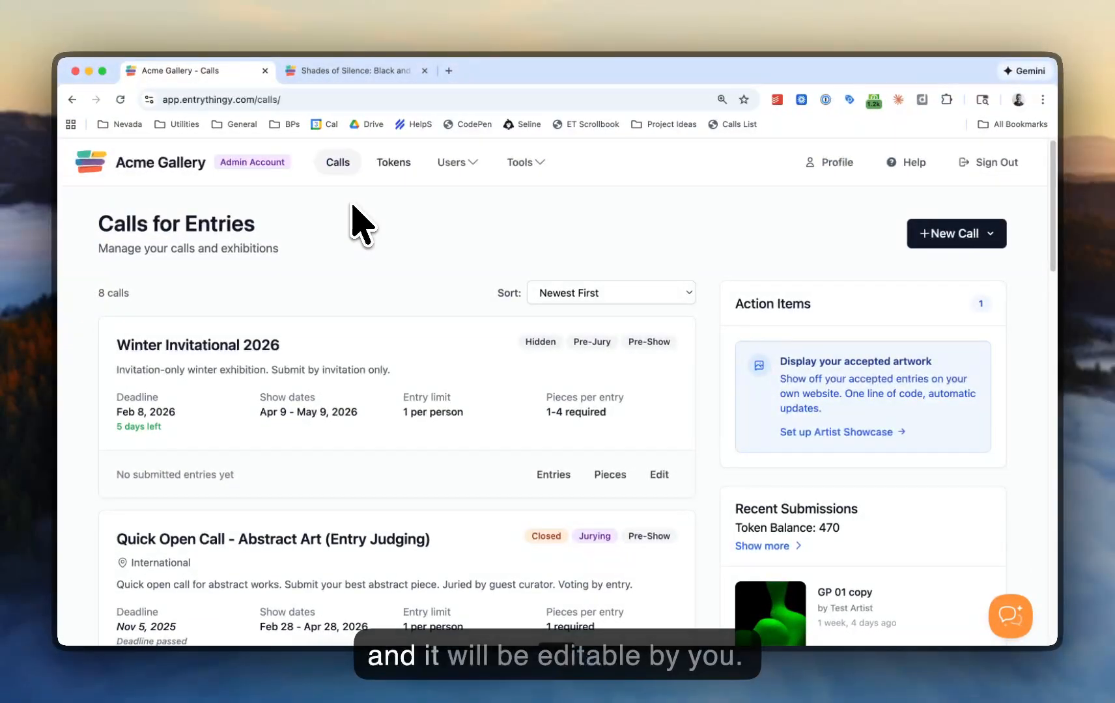